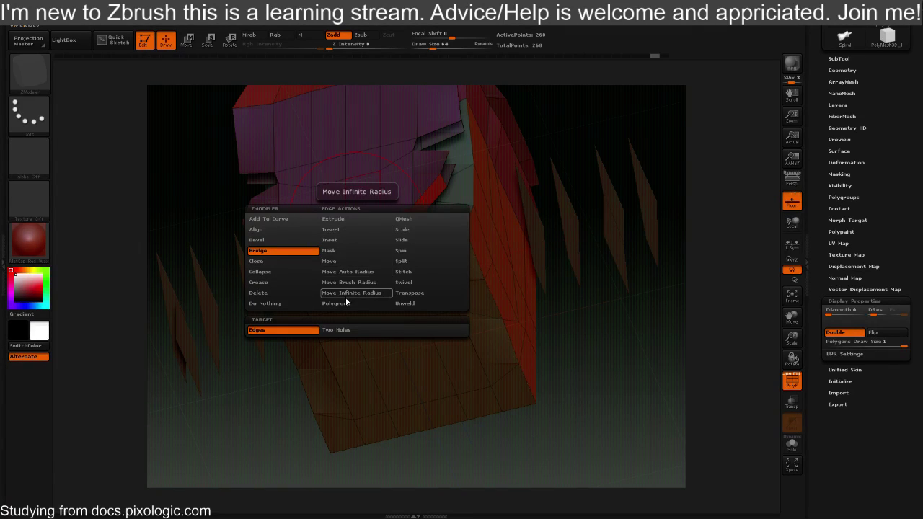
Set the edge action to Close and close the open holes along the sides of the detached shell
{"action": "left_click", "coordinate": [269, 262]}
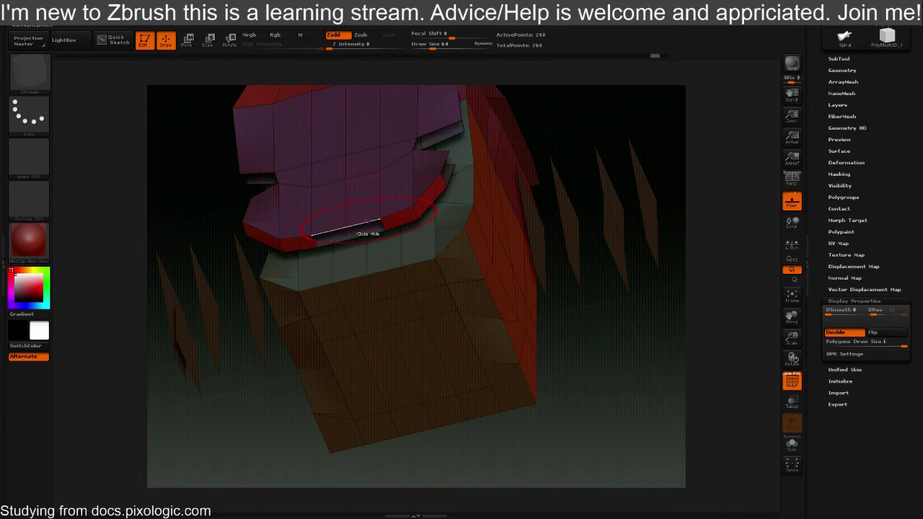
{"action": "left_click_drag", "start_coordinate": [624, 334], "coordinate": [593, 388]}
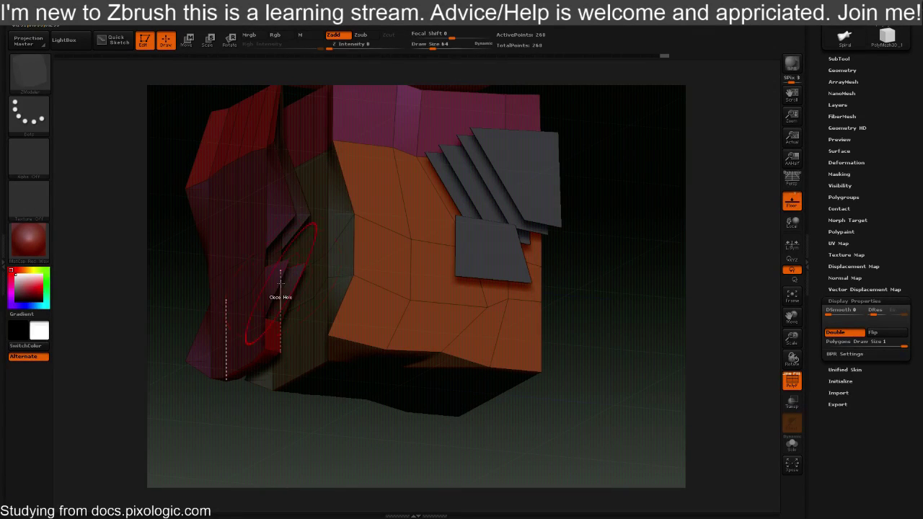
{"action": "left_click_drag", "start_coordinate": [628, 306], "coordinate": [451, 323]}
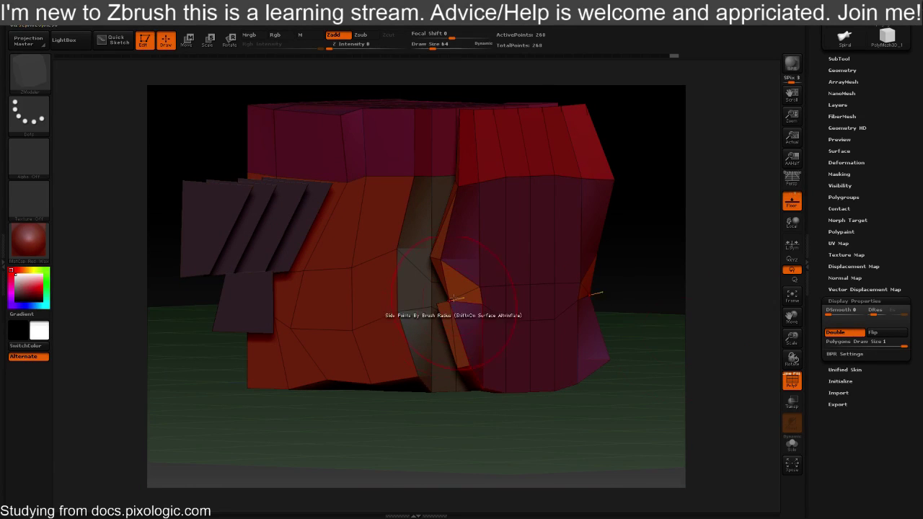
{"action": "left_click_drag", "start_coordinate": [567, 438], "coordinate": [613, 430]}
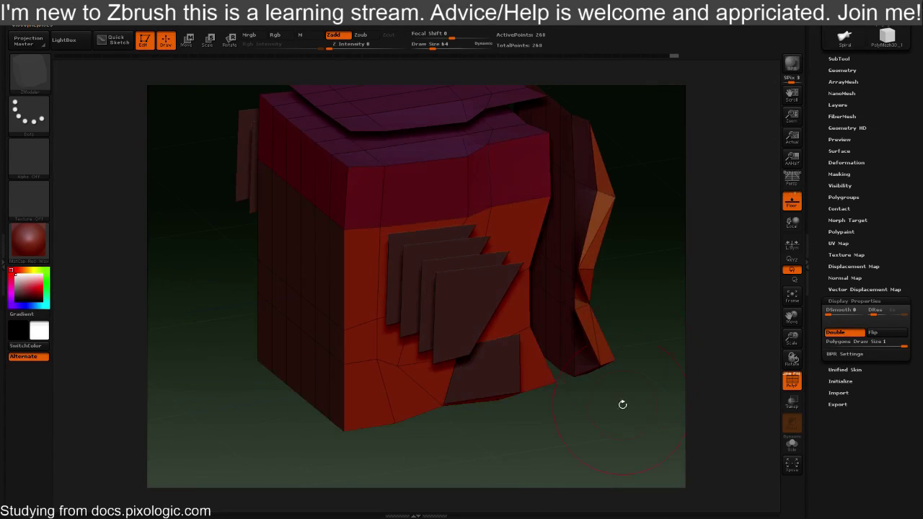
{"action": "mouse_move", "coordinate": [625, 393]}
{"action": "left_mouse_down"}
{"action": "mouse_move", "coordinate": [649, 390]}
{"action": "mouse_move", "coordinate": [670, 360]}
{"action": "mouse_move", "coordinate": [628, 393]}
{"action": "mouse_move", "coordinate": [608, 385]}
{"action": "mouse_move", "coordinate": [623, 389]}
{"action": "mouse_move", "coordinate": [620, 415]}
{"action": "mouse_move", "coordinate": [627, 408]}
{"action": "left_mouse_up"}
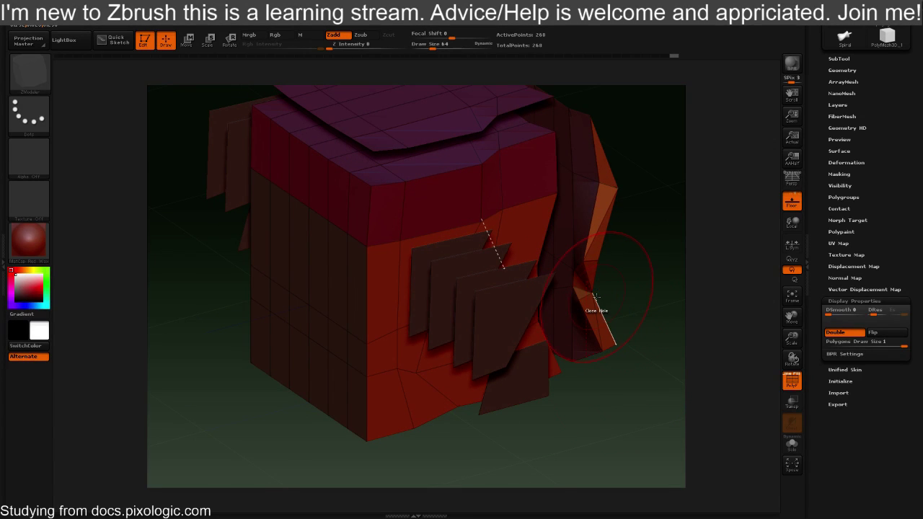
{"action": "left_click_drag", "start_coordinate": [647, 404], "coordinate": [634, 389]}
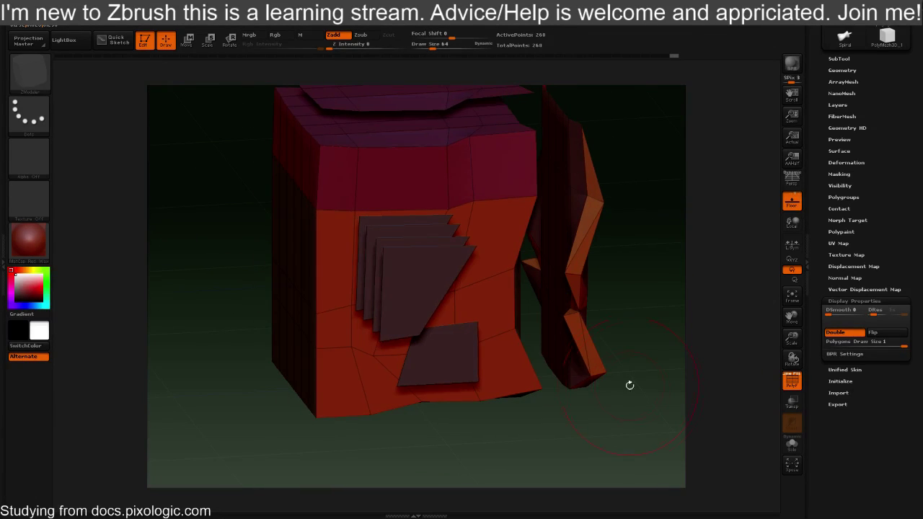
{"action": "left_click_drag", "start_coordinate": [624, 219], "coordinate": [595, 266]}
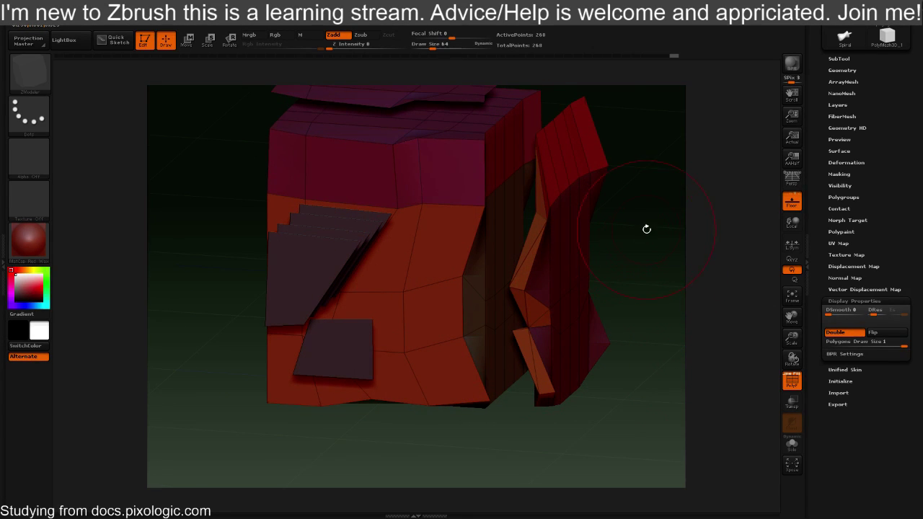
Turn off double-sided display for the mesh and check the detached shell from its front
{"action": "left_click", "coordinate": [834, 334]}
{"action": "left_click_drag", "start_coordinate": [705, 301], "coordinate": [572, 239]}
{"action": "left_click_drag", "start_coordinate": [651, 282], "coordinate": [639, 297]}
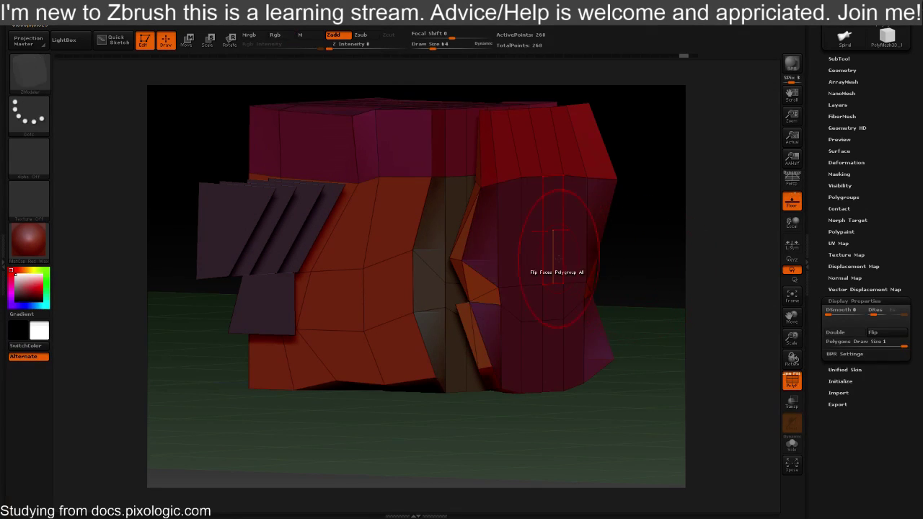
Set the polygon action to Move with the Polygroup All target, try it on the shell's front faces, and undo the move
{"action": "key", "text": "space"}
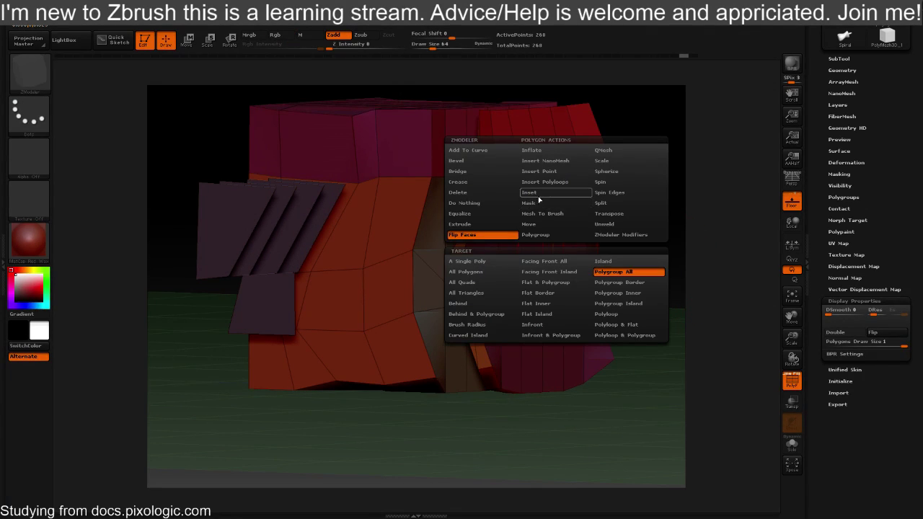
{"action": "left_click", "coordinate": [540, 224]}
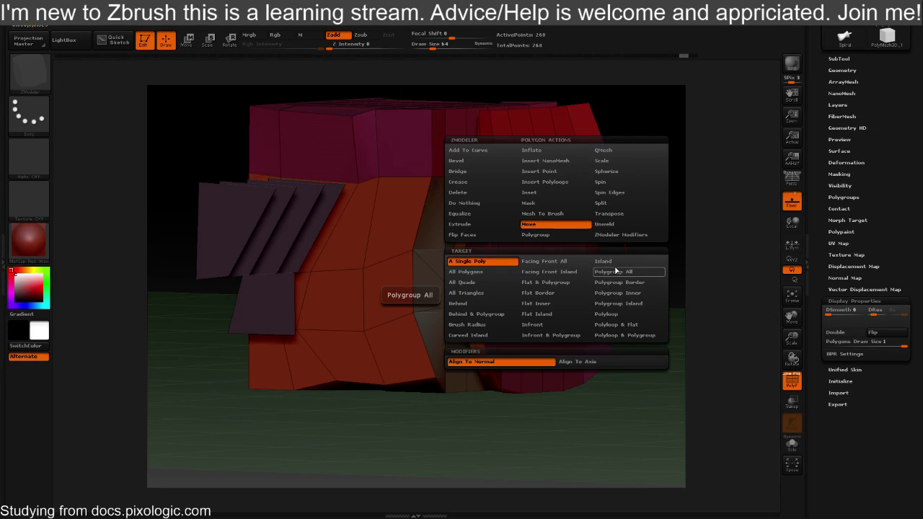
{"action": "left_click", "coordinate": [614, 271]}
{"action": "left_click_drag", "start_coordinate": [551, 254], "coordinate": [586, 279]}
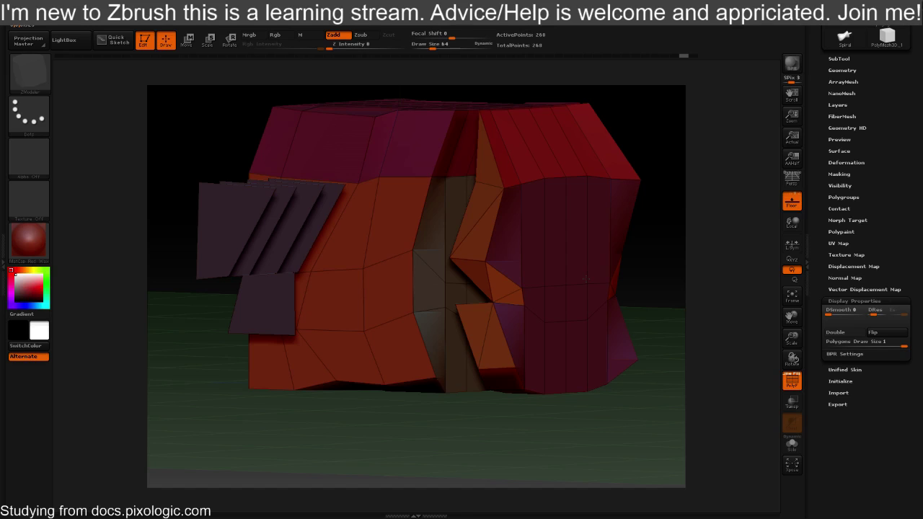
{"action": "key", "text": "ctrl+z"}
Set the polygon action to Polygroup on a single poly and regroup the detached shell's front faces
{"action": "key", "text": "space"}
{"action": "key", "text": "space"}
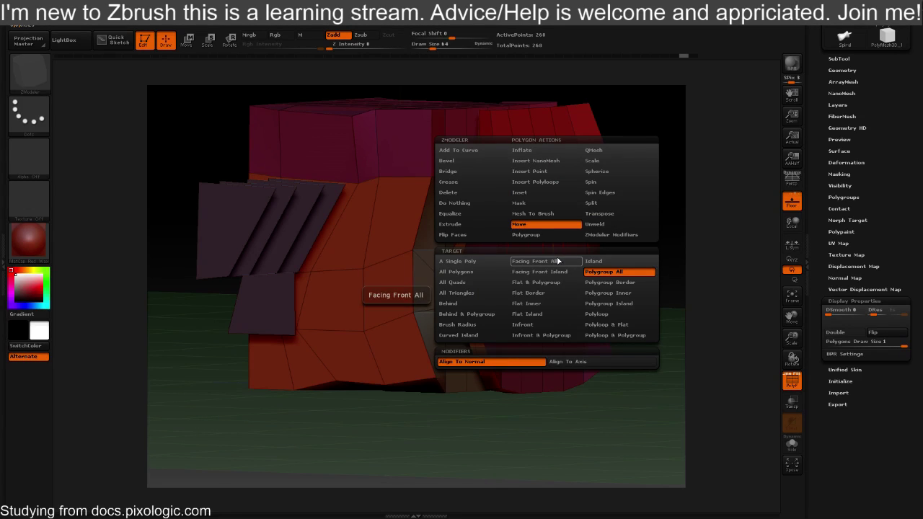
{"action": "left_click", "coordinate": [549, 235]}
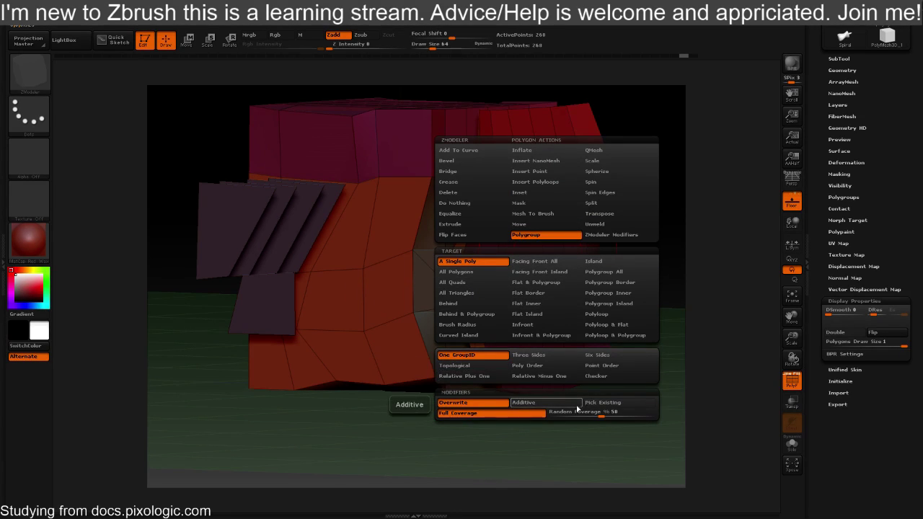
{"action": "left_click", "coordinate": [514, 406]}
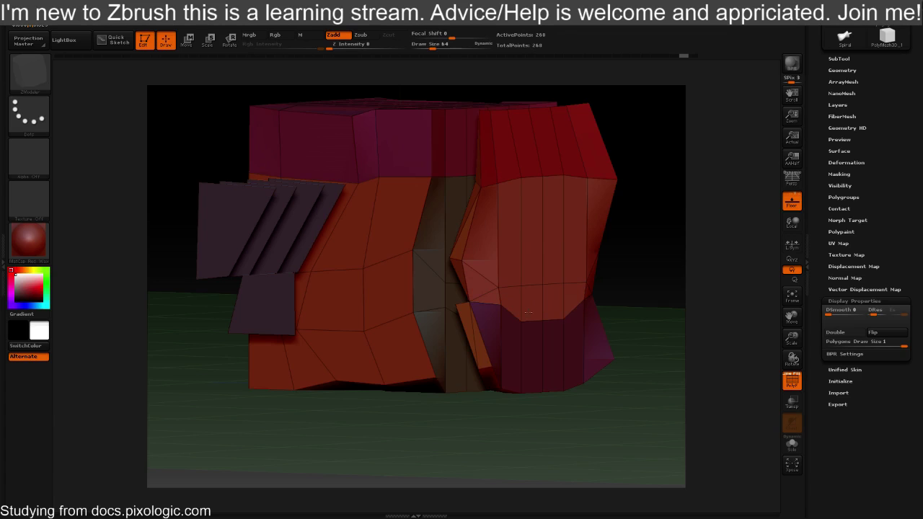
{"action": "left_click_drag", "start_coordinate": [631, 268], "coordinate": [603, 270]}
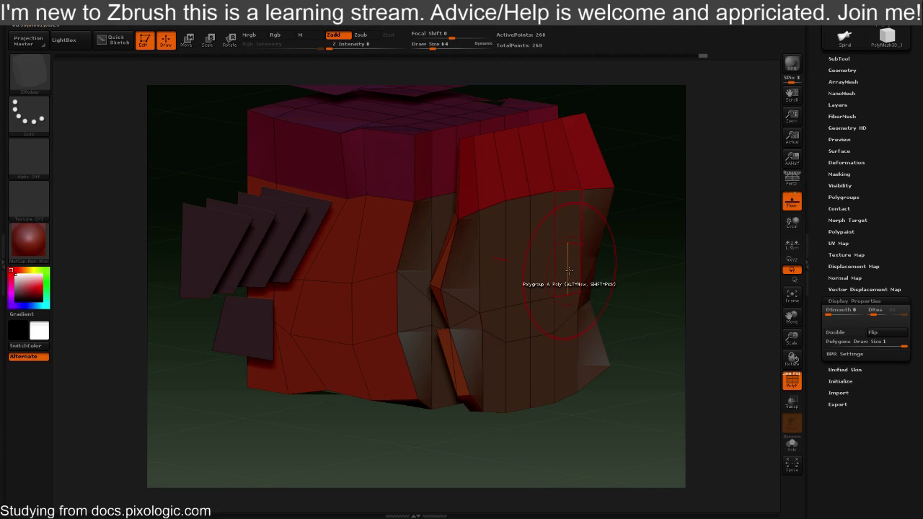
Switch the polygon action back to Move and shift the shell's regrouped front faces outward
{"action": "key", "text": "space"}
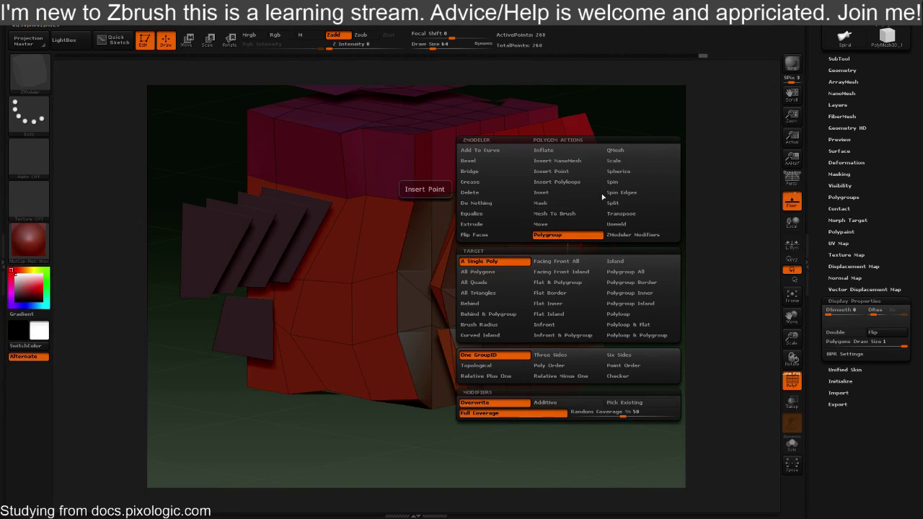
{"action": "left_click", "coordinate": [564, 228]}
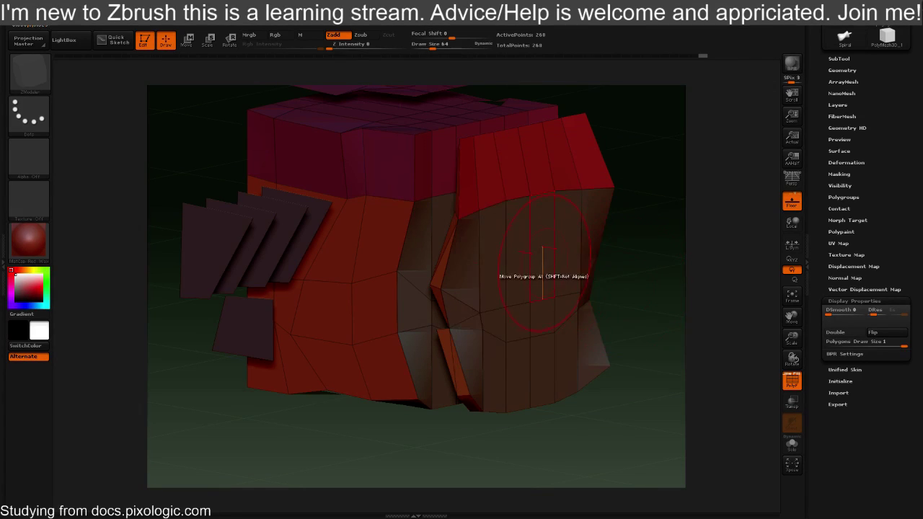
{"action": "left_click_drag", "start_coordinate": [560, 287], "coordinate": [597, 311]}
{"action": "left_click_drag", "start_coordinate": [587, 440], "coordinate": [627, 406]}
Try moving the shell's orange side polygroup, undo the attempt, and move that polygroup slightly again
{"action": "left_click_drag", "start_coordinate": [603, 324], "coordinate": [608, 322]}
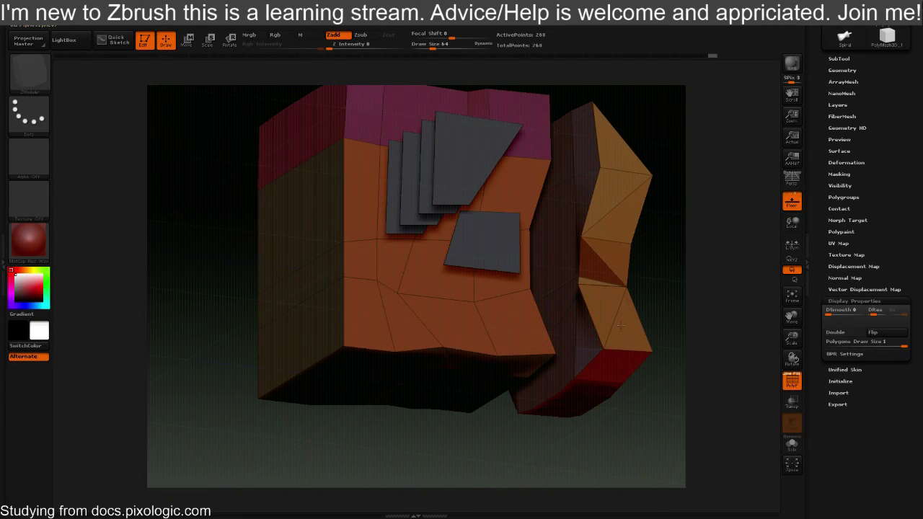
{"action": "left_click_drag", "start_coordinate": [660, 280], "coordinate": [625, 315]}
{"action": "key", "text": "ctrl+z"}
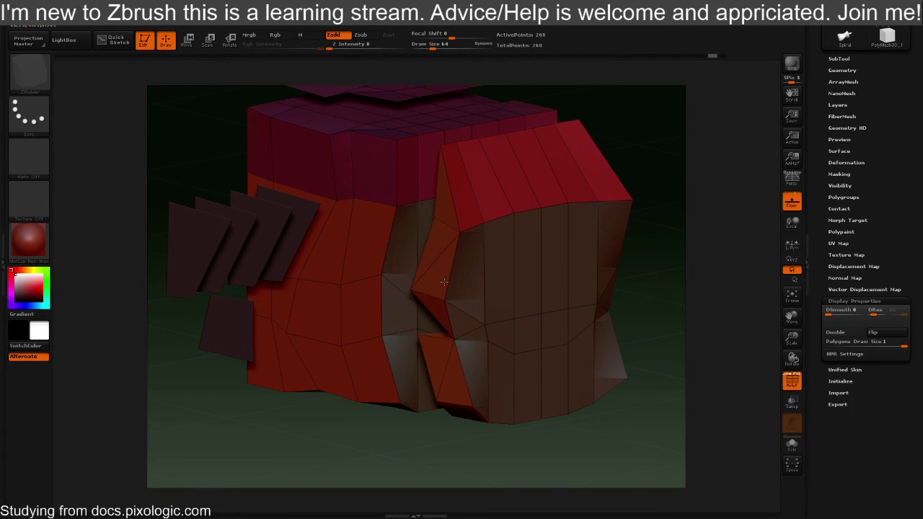
{"action": "key", "text": "ctrl+z"}
{"action": "left_click_drag", "start_coordinate": [466, 279], "coordinate": [457, 280]}
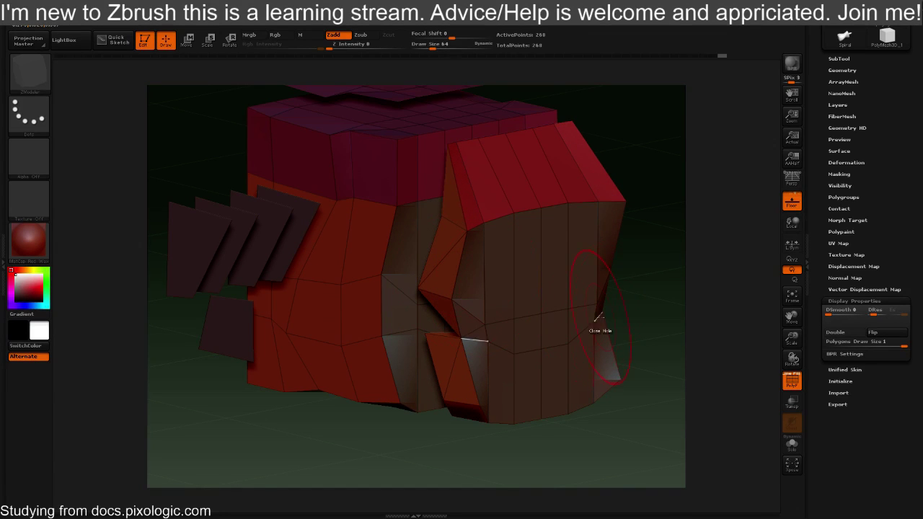
{"action": "left_click_drag", "start_coordinate": [637, 291], "coordinate": [616, 406]}
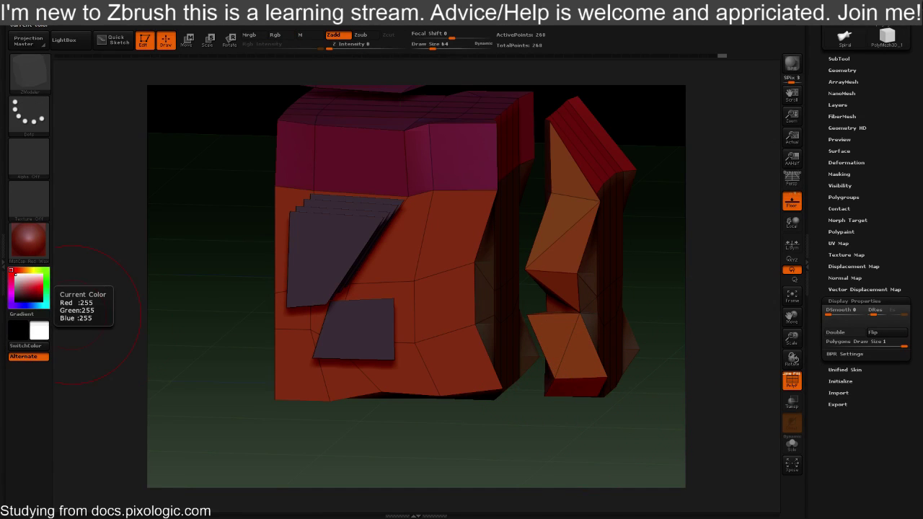
{"action": "left_click_drag", "start_coordinate": [513, 364], "coordinate": [636, 236]}
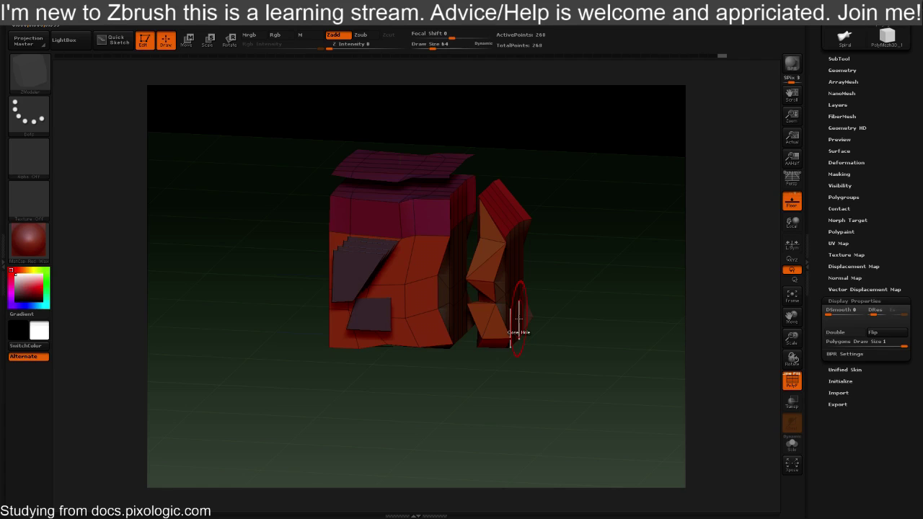
{"action": "left_click_drag", "start_coordinate": [600, 233], "coordinate": [382, 252]}
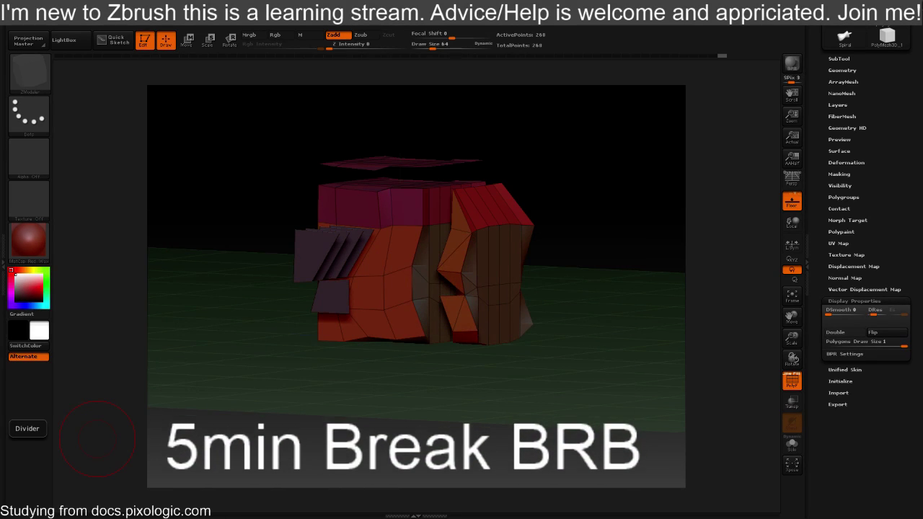
{"action": "left_click_drag", "start_coordinate": [552, 174], "coordinate": [545, 181]}
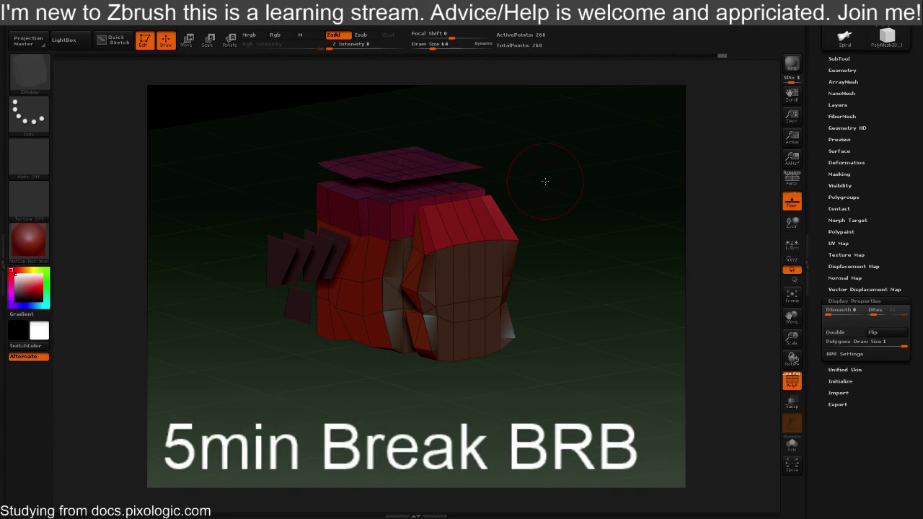
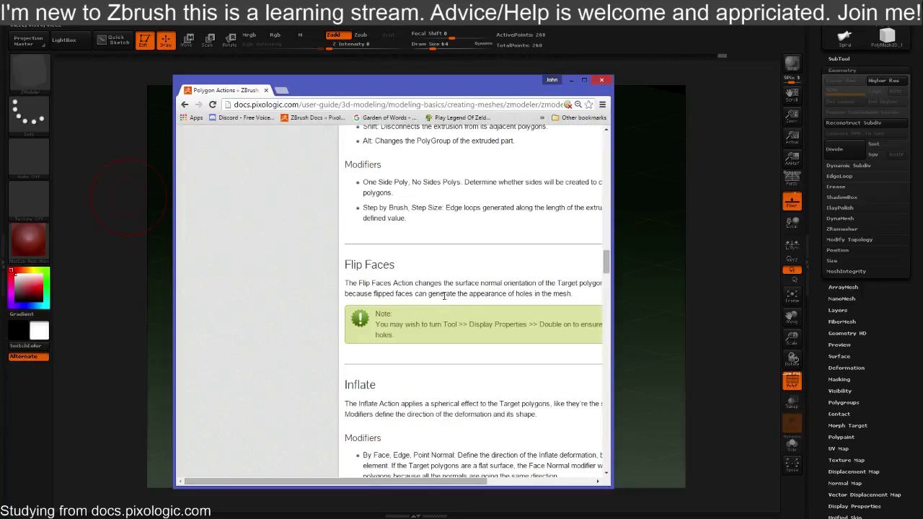
Read the Flip Faces, Inflate and Insert NanoMesh sections of the Polygon Actions documentation in the browser
{"action": "scroll", "coordinate": [447, 303], "scroll_direction": "down", "scroll_amount": 3}
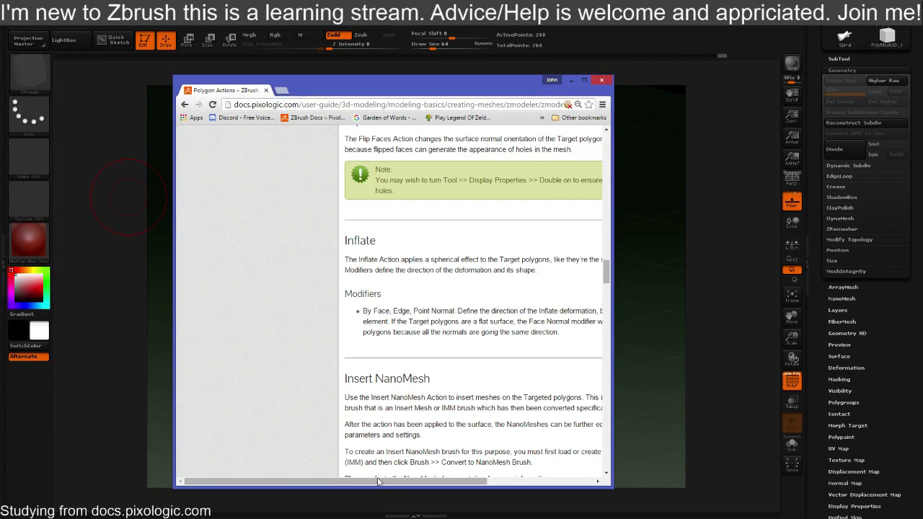
{"action": "left_click_drag", "start_coordinate": [381, 482], "coordinate": [534, 491]}
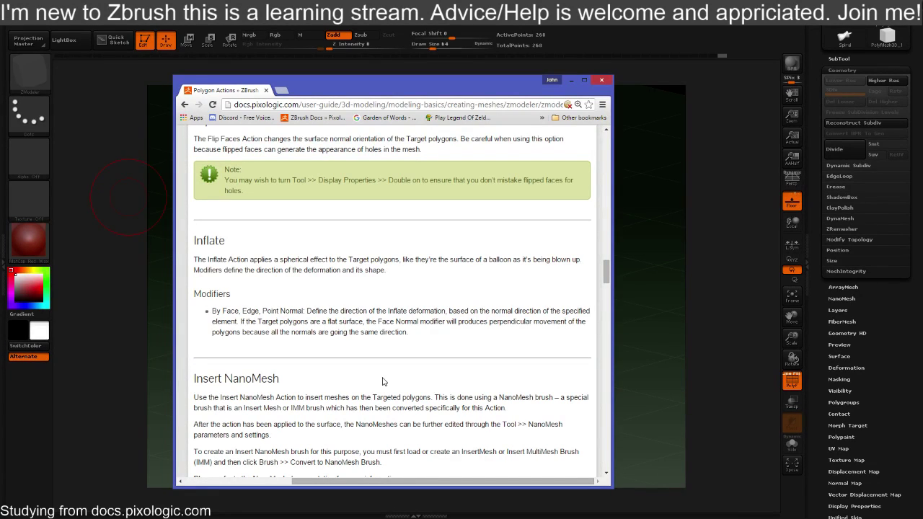
{"action": "scroll", "coordinate": [429, 216], "scroll_direction": "down", "scroll_amount": 1}
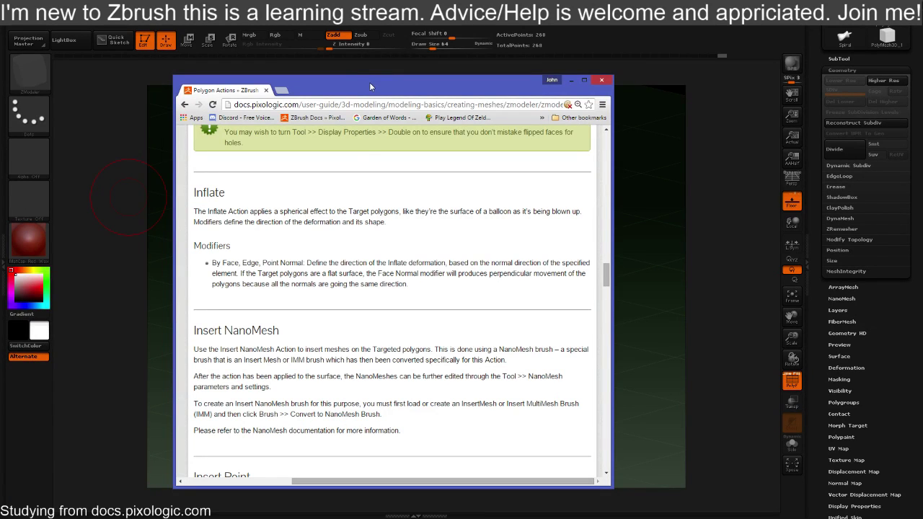
{"action": "scroll", "coordinate": [408, 254], "scroll_direction": "down", "scroll_amount": 2}
{"action": "scroll", "coordinate": [404, 238], "scroll_direction": "down", "scroll_amount": 2}
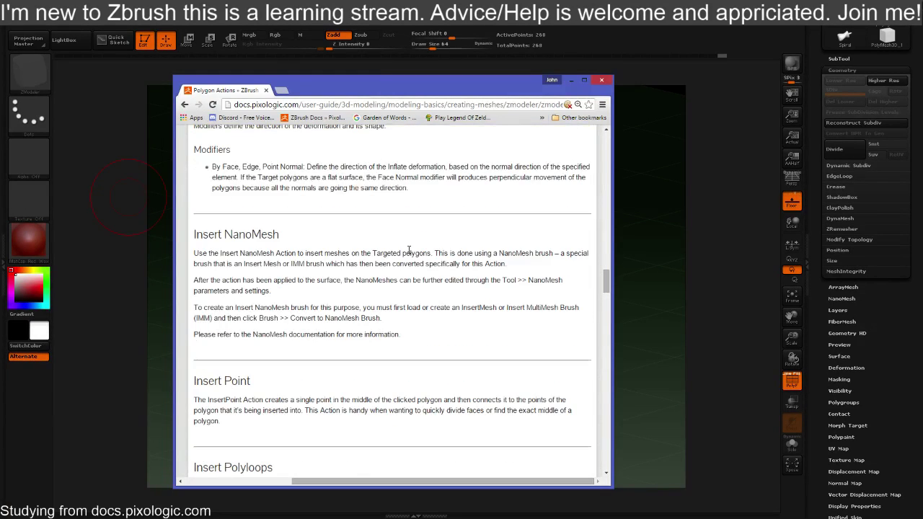
{"action": "scroll", "coordinate": [398, 231], "scroll_direction": "up", "scroll_amount": 6}
{"action": "scroll", "coordinate": [402, 244], "scroll_direction": "up", "scroll_amount": 6}
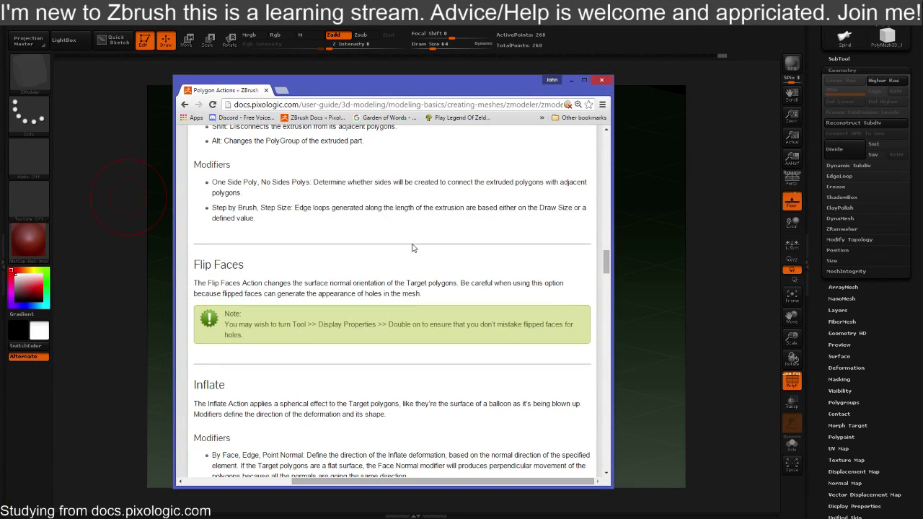
Search the web for "sculptris" in a new browser tab and open Pixologic's Sculptris page
{"action": "left_click", "coordinate": [282, 90]}
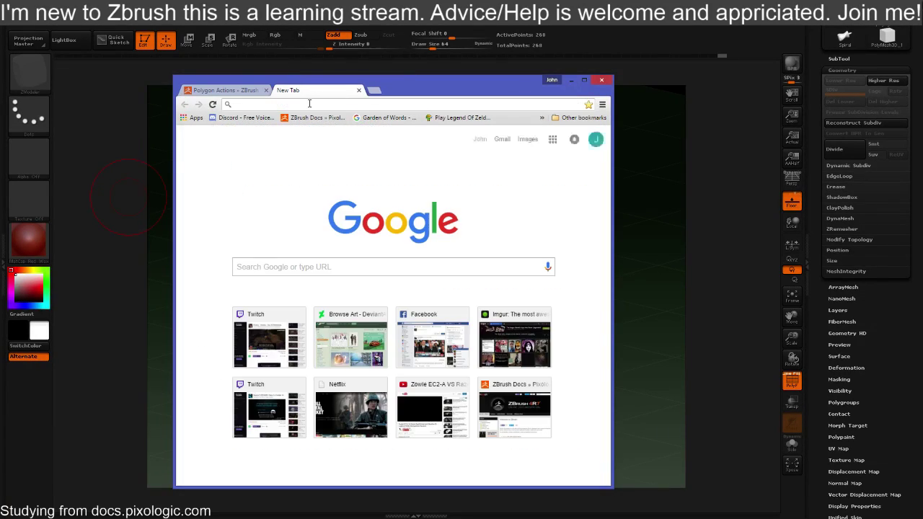
{"action": "type", "text": "scu"}
{"action": "type", "text": "lptri"}
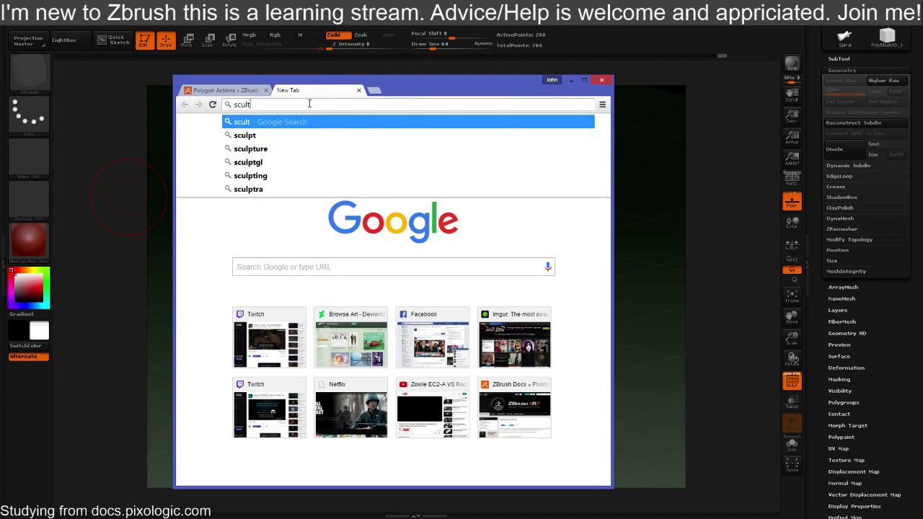
{"action": "key", "text": "BackSpace"}
{"action": "key", "text": "BackSpace"}
{"action": "key", "text": "BackSpace"}
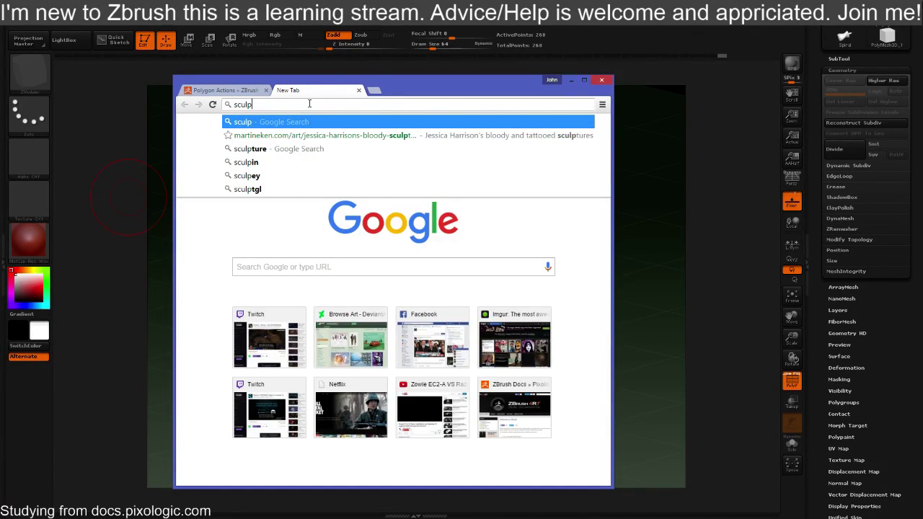
{"action": "type", "text": "tris"}
{"action": "key", "text": "Return"}
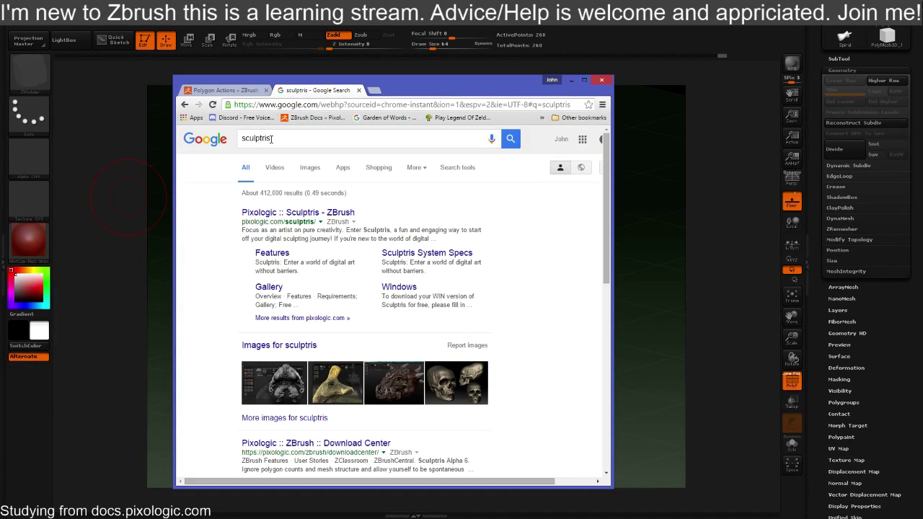
{"action": "left_click", "coordinate": [294, 213]}
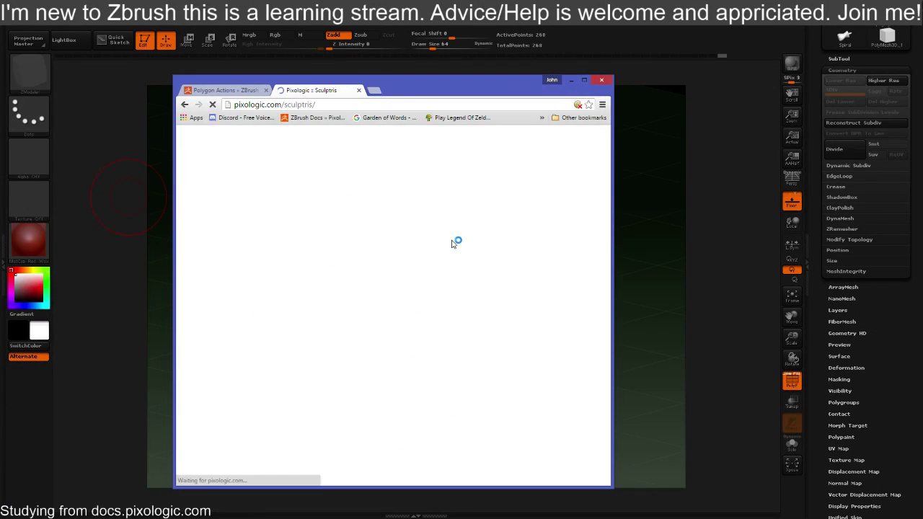
Look through Pixologic's Sculptris overview page, including the comparison with ZBrush and the Explore the World of Sculptris section, and move its window aside
{"action": "scroll", "coordinate": [484, 372], "scroll_direction": "down", "scroll_amount": 2}
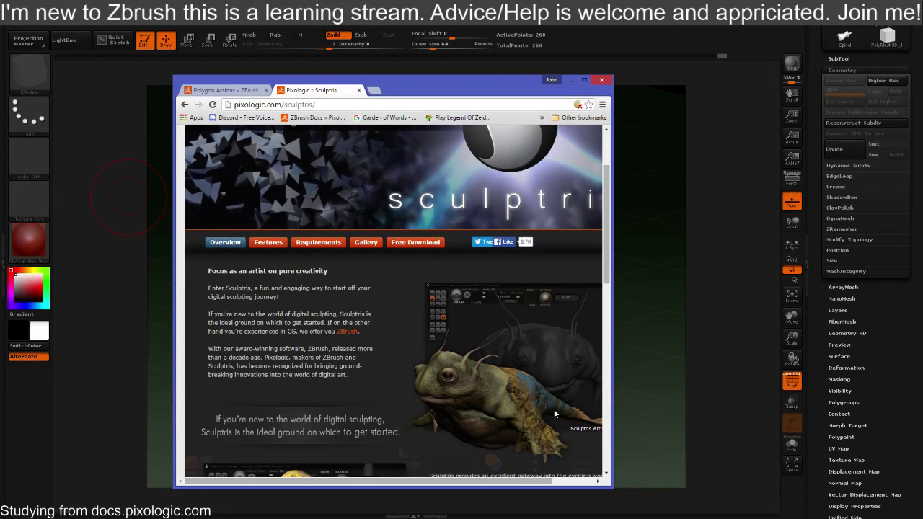
{"action": "scroll", "coordinate": [552, 412], "scroll_direction": "down", "scroll_amount": 4}
{"action": "scroll", "coordinate": [547, 391], "scroll_direction": "down", "scroll_amount": 3}
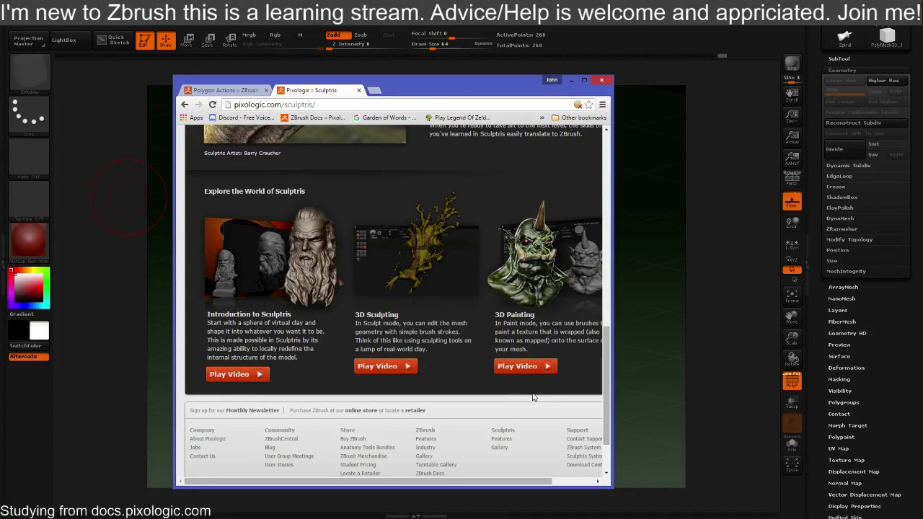
{"action": "scroll", "coordinate": [526, 368], "scroll_direction": "up", "scroll_amount": 2}
{"action": "scroll", "coordinate": [491, 354], "scroll_direction": "up", "scroll_amount": 10}
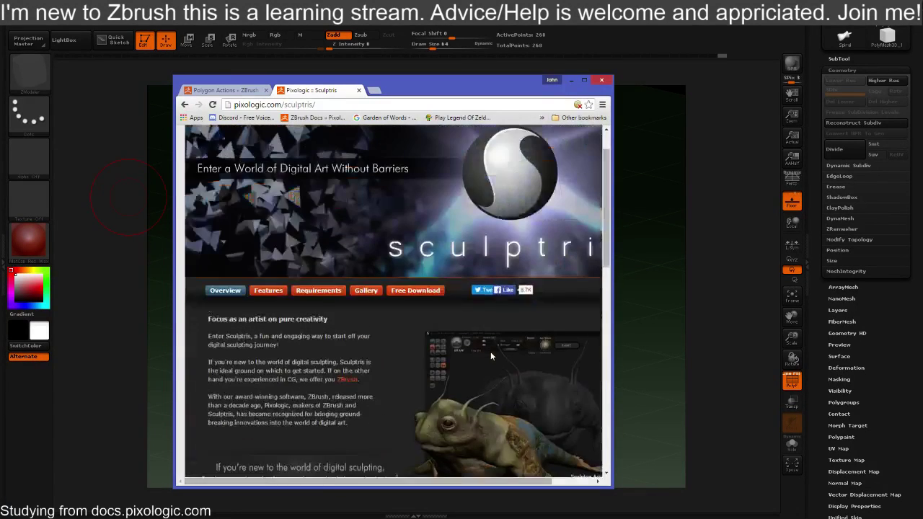
{"action": "scroll", "coordinate": [490, 354], "scroll_direction": "down", "scroll_amount": 3}
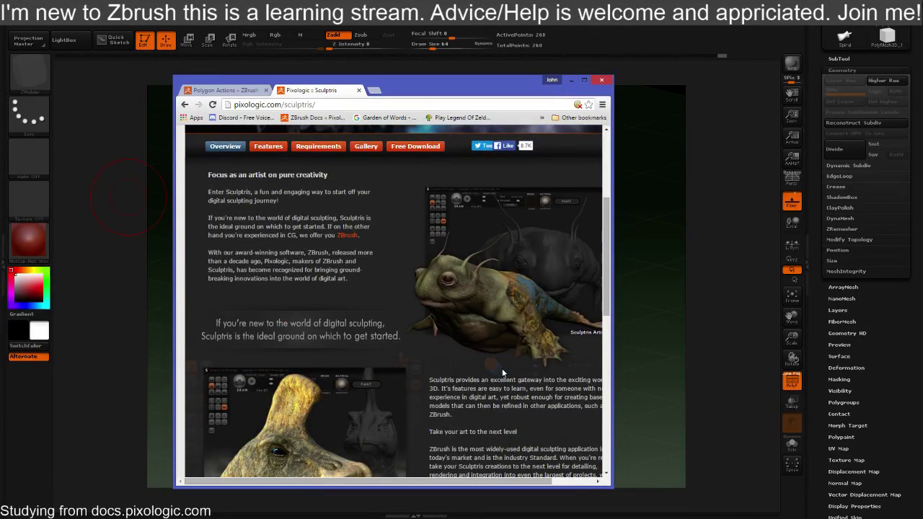
{"action": "scroll", "coordinate": [493, 374], "scroll_direction": "up", "scroll_amount": 2}
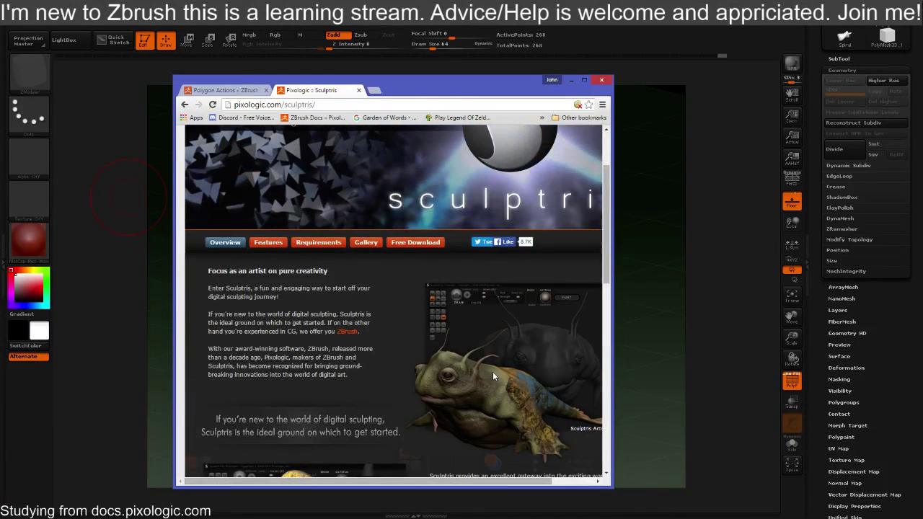
{"action": "scroll", "coordinate": [421, 287], "scroll_direction": "up", "scroll_amount": 1}
{"action": "left_click", "coordinate": [306, 104]}
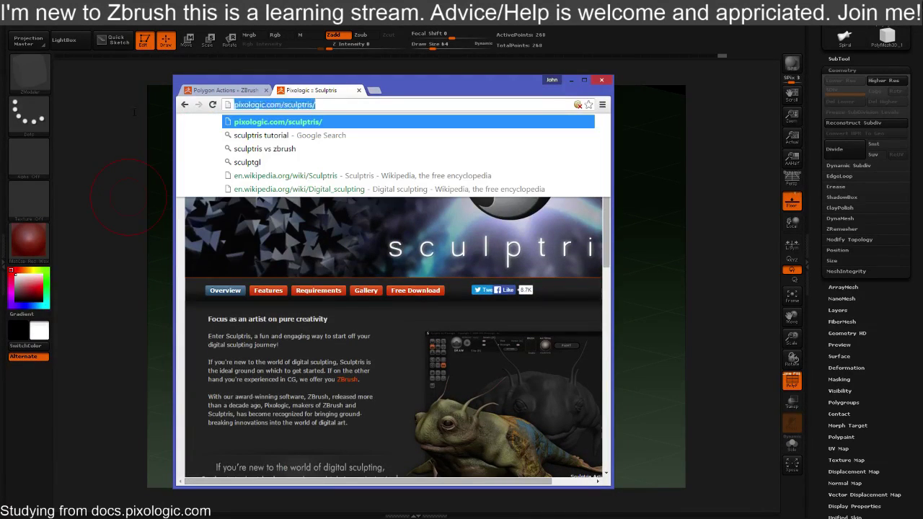
{"action": "key", "text": "alt+Tab"}
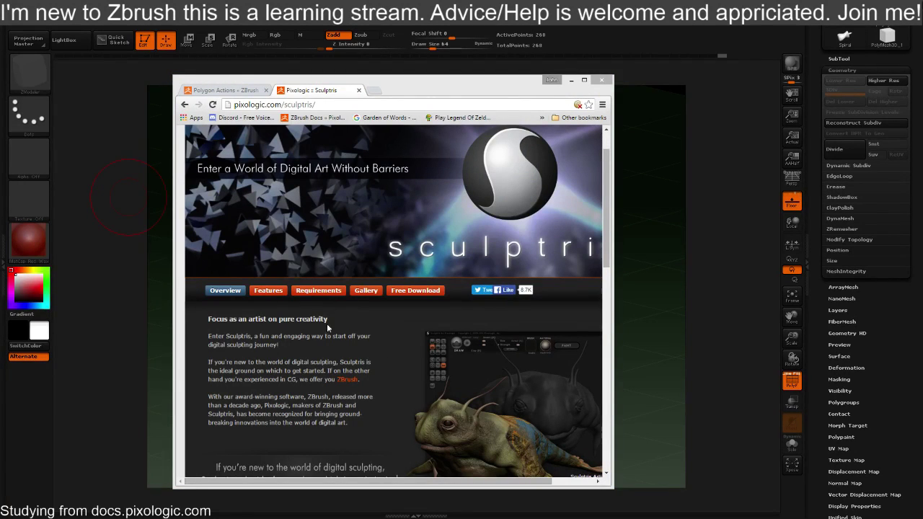
{"action": "left_click", "coordinate": [372, 349]}
{"action": "middle_click", "coordinate": [344, 348]}
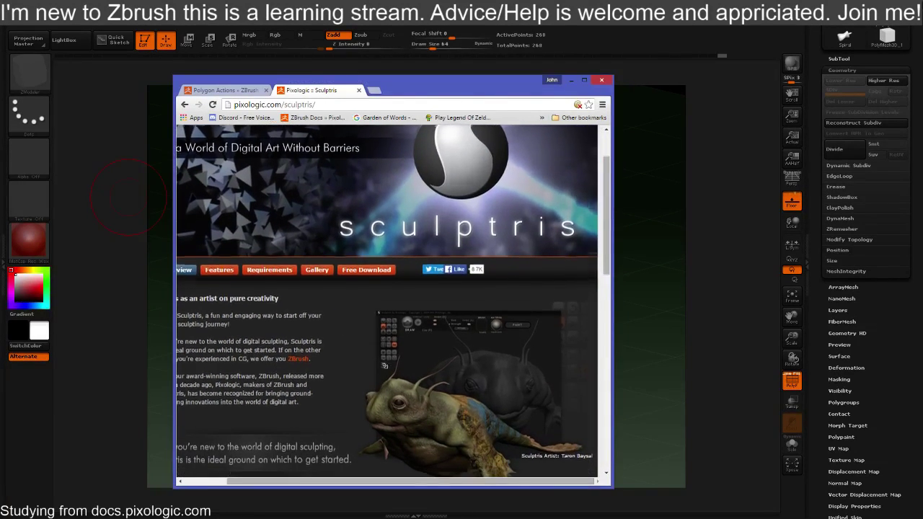
{"action": "scroll", "coordinate": [384, 345], "scroll_direction": "down", "scroll_amount": 2}
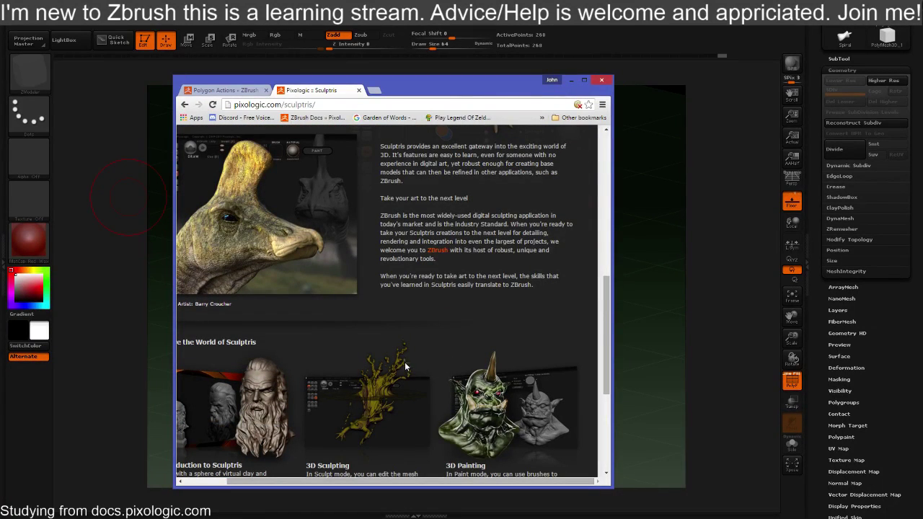
{"action": "scroll", "coordinate": [425, 276], "scroll_direction": "up", "scroll_amount": 3}
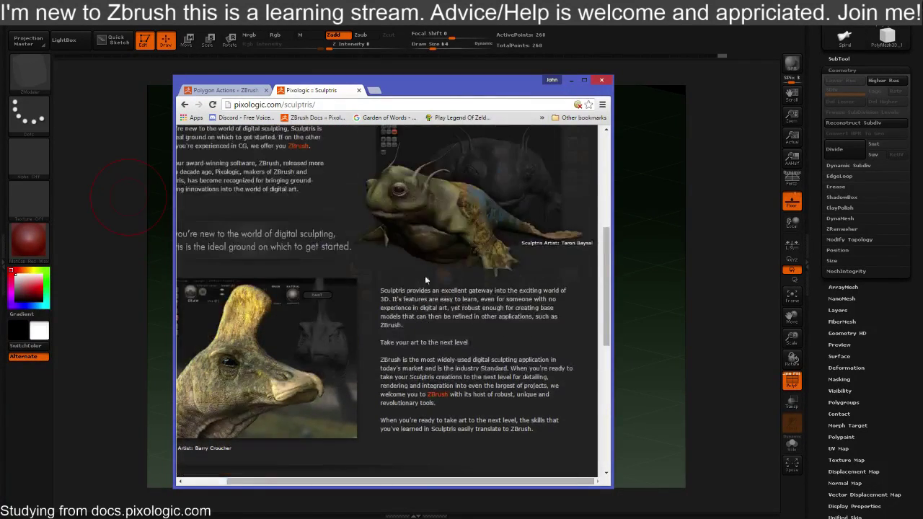
{"action": "scroll", "coordinate": [378, 329], "scroll_direction": "up", "scroll_amount": 2}
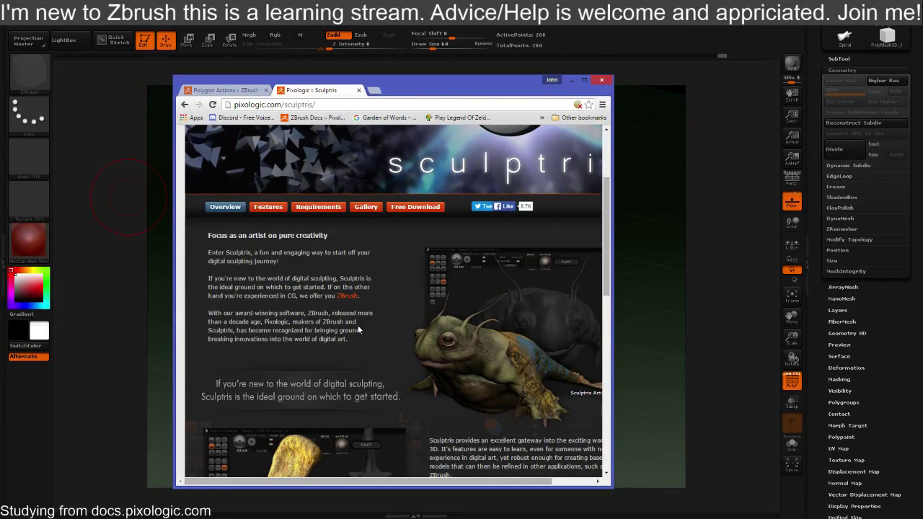
{"action": "scroll", "coordinate": [358, 325], "scroll_direction": "down", "scroll_amount": 4}
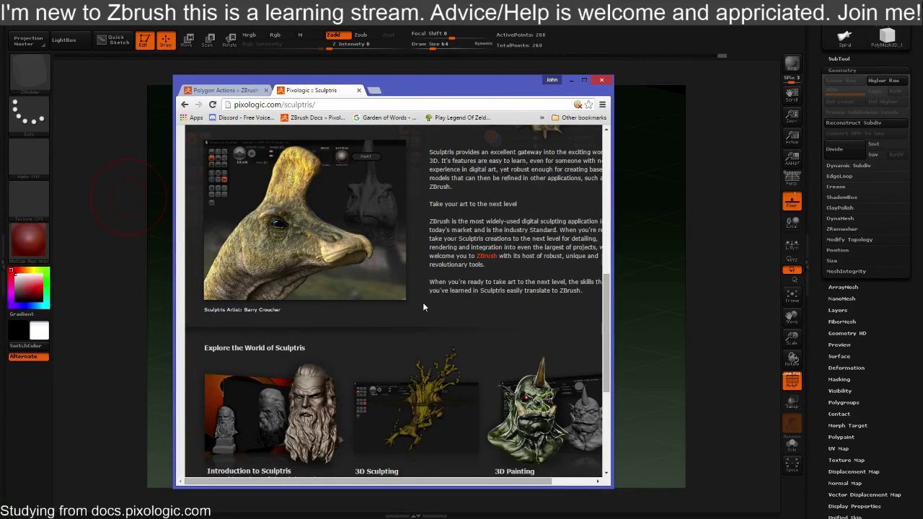
{"action": "scroll", "coordinate": [423, 307], "scroll_direction": "down", "scroll_amount": 1}
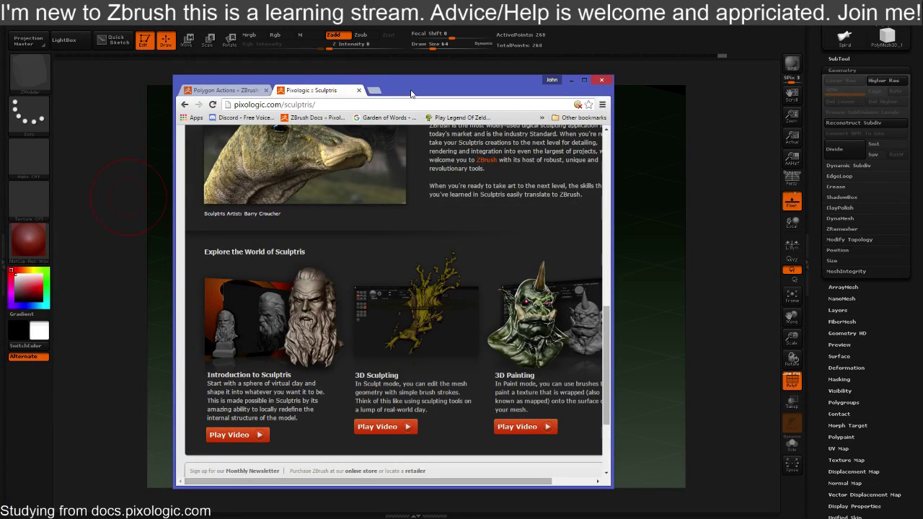
{"action": "left_click_drag", "start_coordinate": [411, 94], "coordinate": [0, 88]}
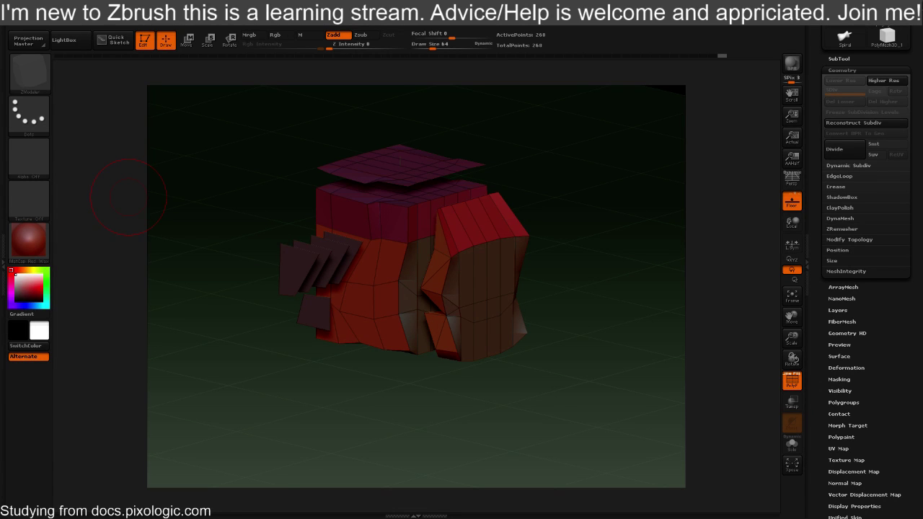
Review the Flip Faces, Inflate and Insert NanoMesh sections of the Polygon Actions documentation, and move the browser off the canvas
{"action": "key", "text": "alt+Tab"}
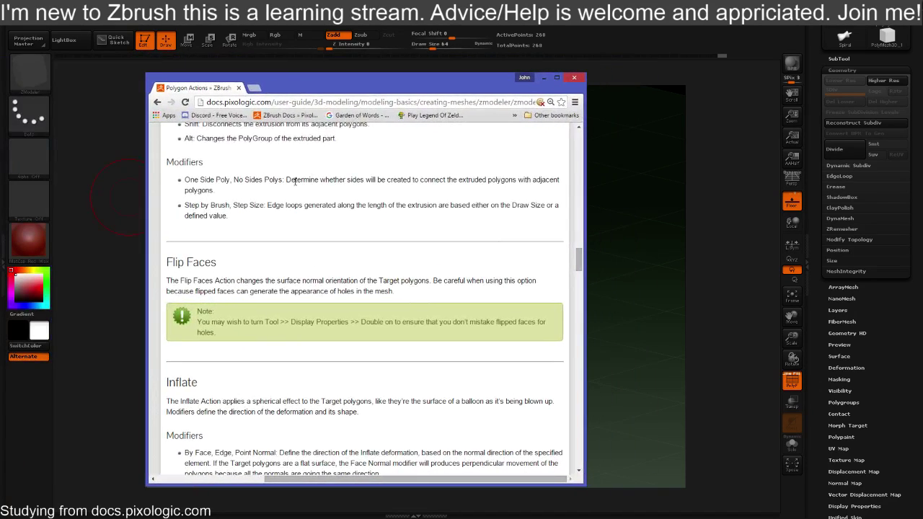
{"action": "scroll", "coordinate": [346, 263], "scroll_direction": "down", "scroll_amount": 2}
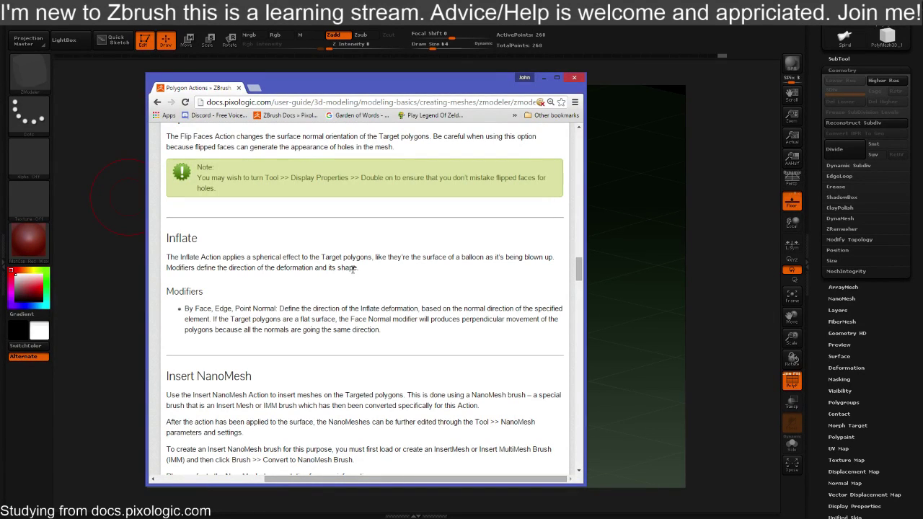
{"action": "scroll", "coordinate": [358, 269], "scroll_direction": "down", "scroll_amount": 3}
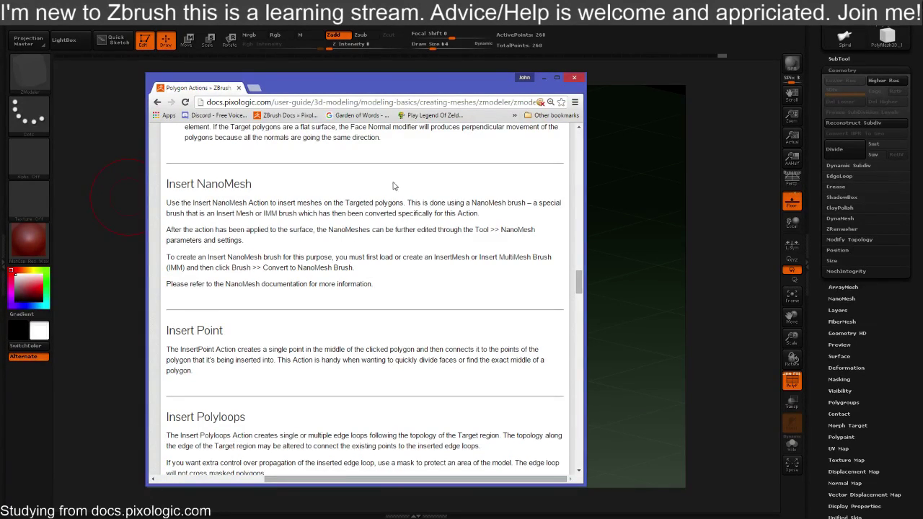
{"action": "scroll", "coordinate": [369, 355], "scroll_direction": "up", "scroll_amount": 1}
{"action": "scroll", "coordinate": [370, 355], "scroll_direction": "up", "scroll_amount": 5}
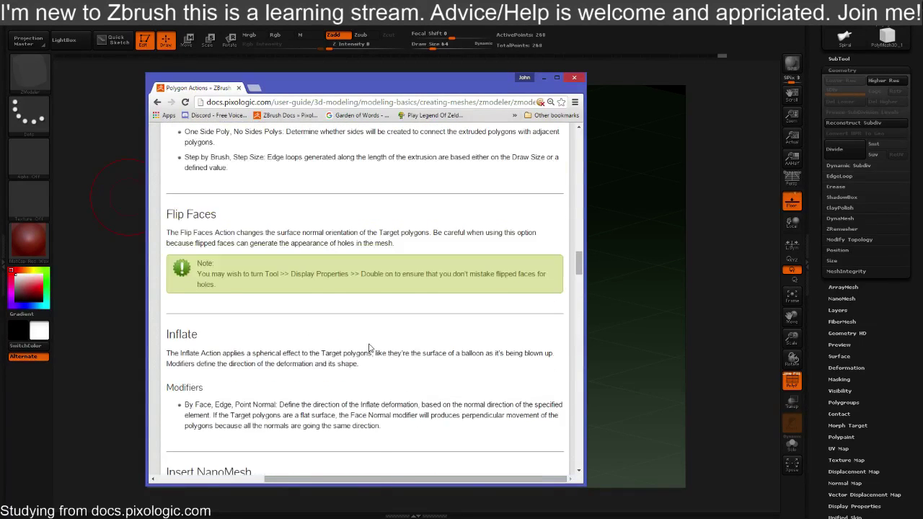
{"action": "scroll", "coordinate": [370, 350], "scroll_direction": "down", "scroll_amount": 2}
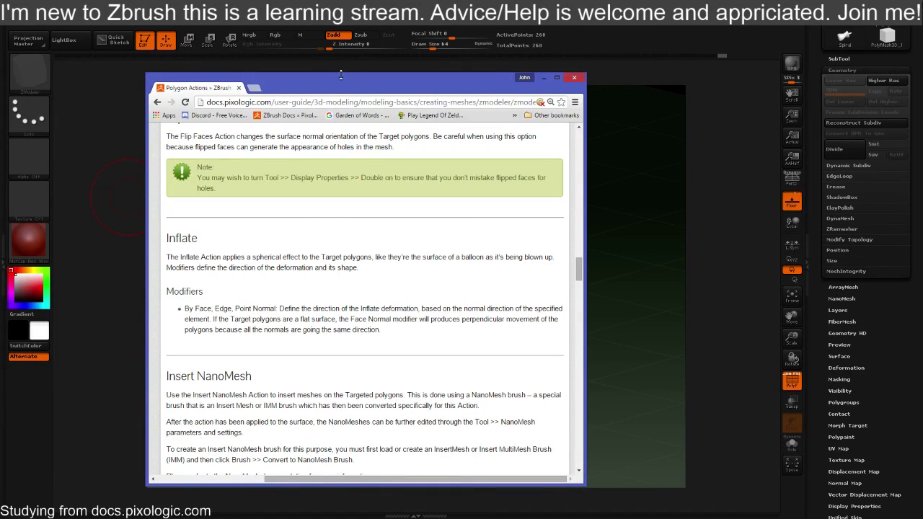
{"action": "left_click_drag", "start_coordinate": [344, 88], "coordinate": [0, 33]}
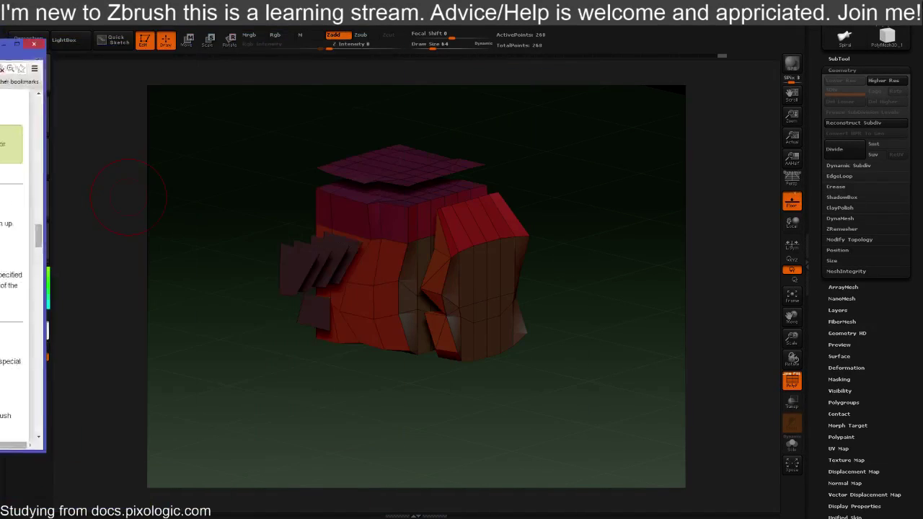
Set the ZModeler polygon action to Inflate and try inflating a single polygon on the mesh's brown front
{"action": "left_click", "coordinate": [128, 195]}
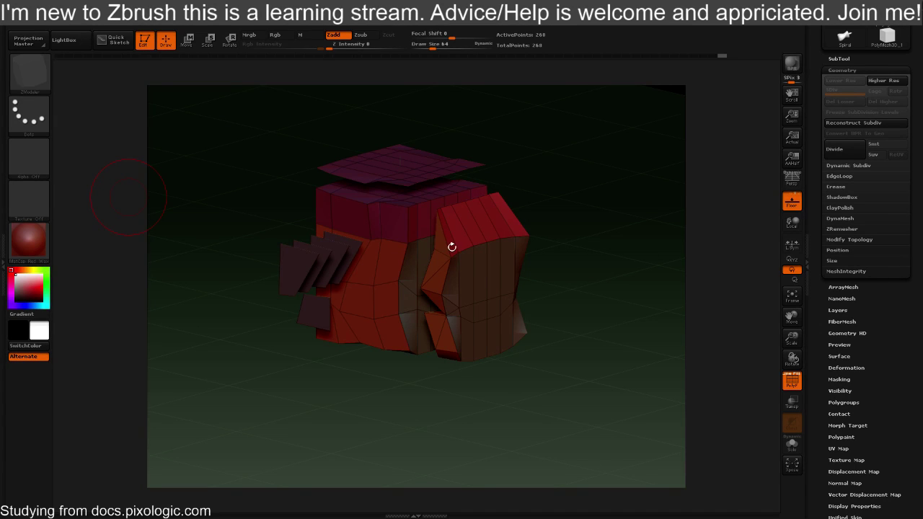
{"action": "left_click_drag", "start_coordinate": [550, 180], "coordinate": [563, 181]}
{"action": "key", "text": "space"}
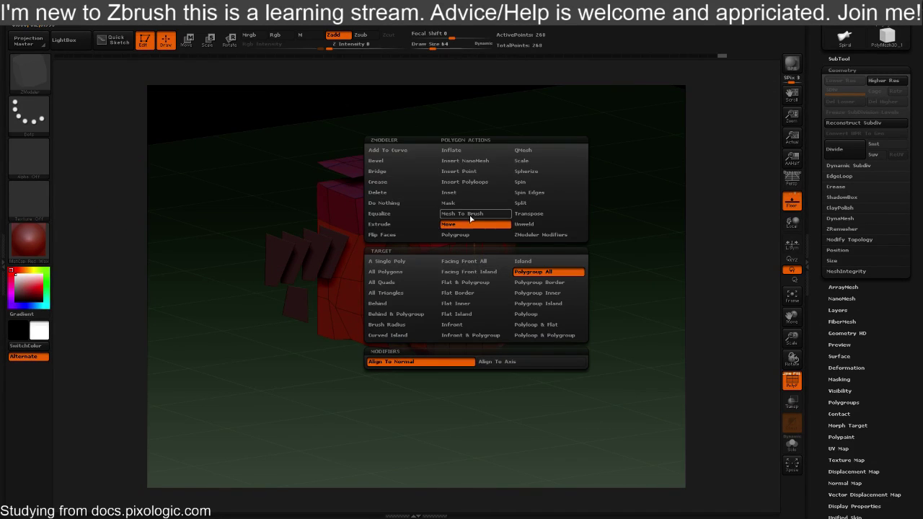
{"action": "left_click", "coordinate": [474, 151]}
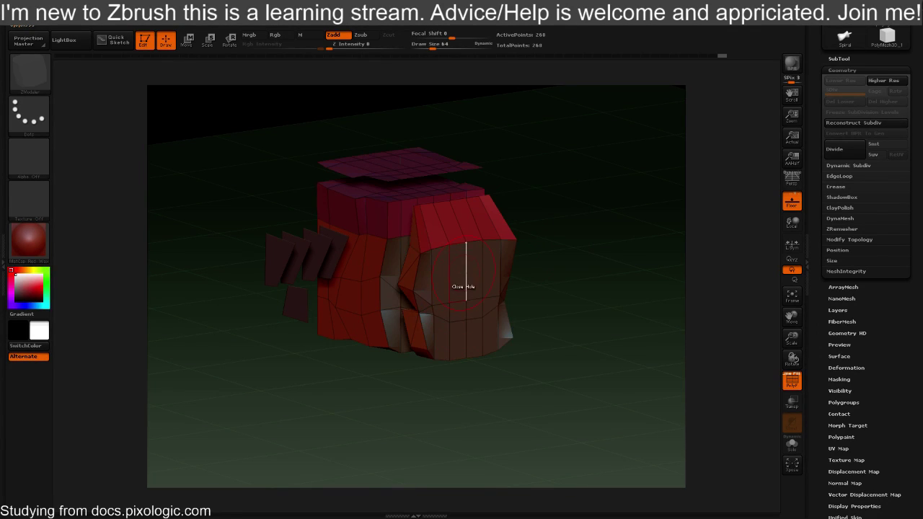
{"action": "mouse_move", "coordinate": [445, 288]}
{"action": "left_mouse_down"}
{"action": "mouse_move", "coordinate": [595, 295]}
{"action": "mouse_move", "coordinate": [485, 294]}
{"action": "mouse_move", "coordinate": [453, 312]}
{"action": "mouse_move", "coordinate": [474, 334]}
{"action": "mouse_move", "coordinate": [523, 301]}
{"action": "left_mouse_up"}
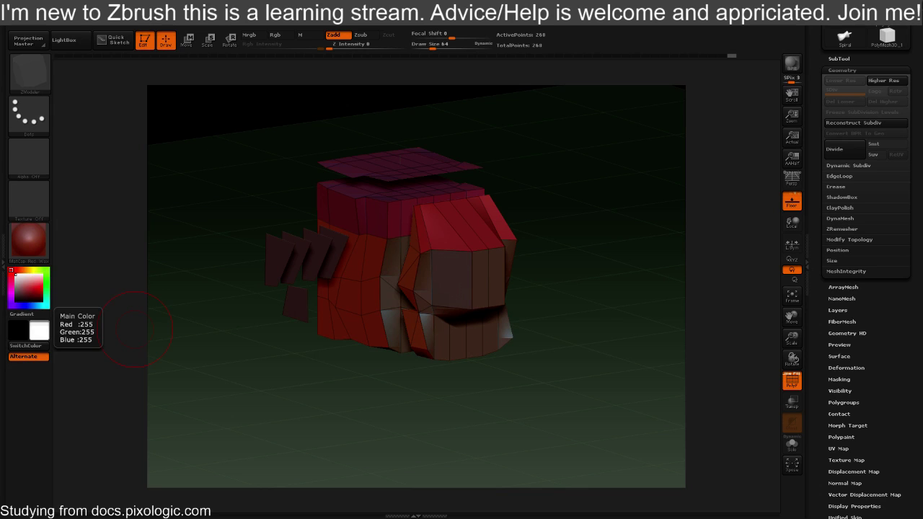
Reread the Inflate description and its normal-direction modifiers in the documentation, and clear the browser from the canvas
{"action": "key", "text": "alt+Tab"}
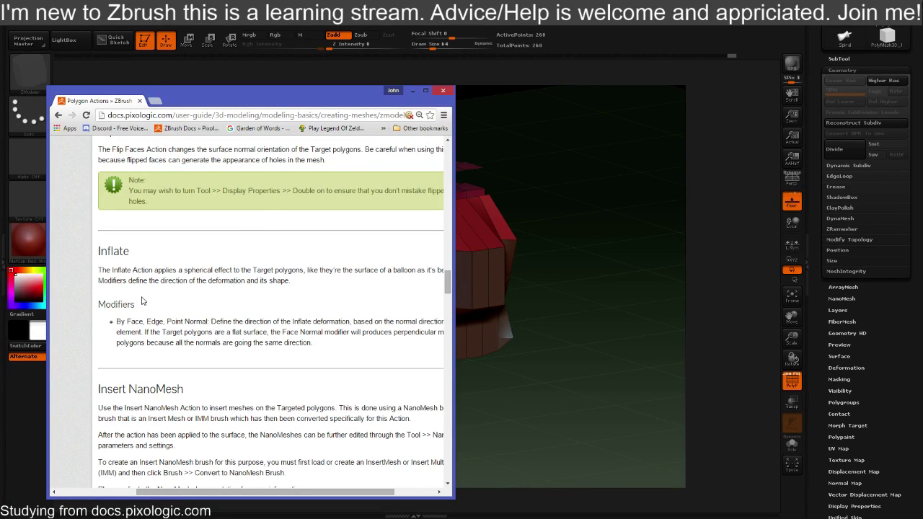
{"action": "scroll", "coordinate": [173, 302], "scroll_direction": "right", "scroll_amount": 2}
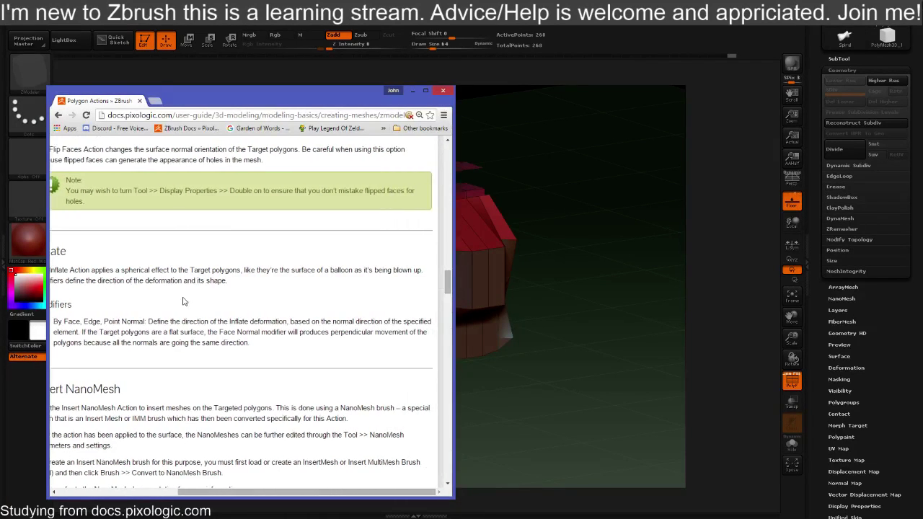
{"action": "scroll", "coordinate": [183, 302], "scroll_direction": "left", "scroll_amount": 1}
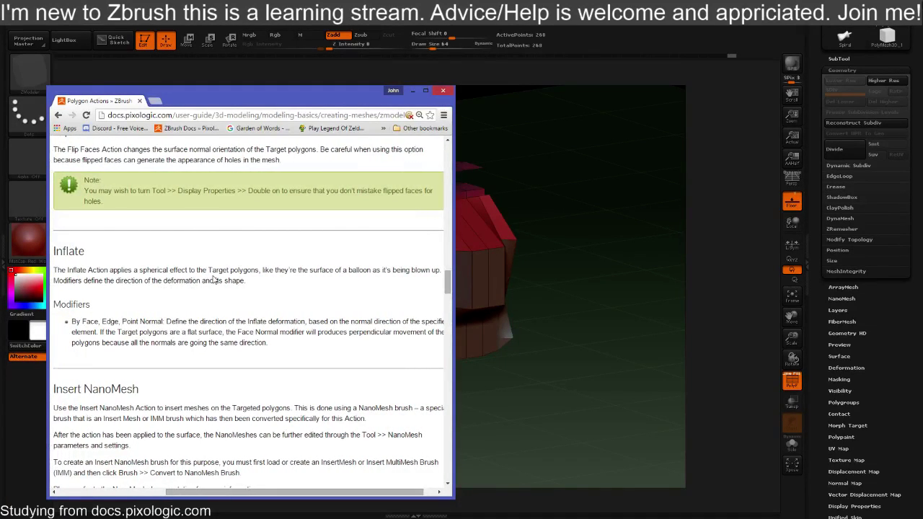
{"action": "left_click_drag", "start_coordinate": [254, 108], "coordinate": [0, 119]}
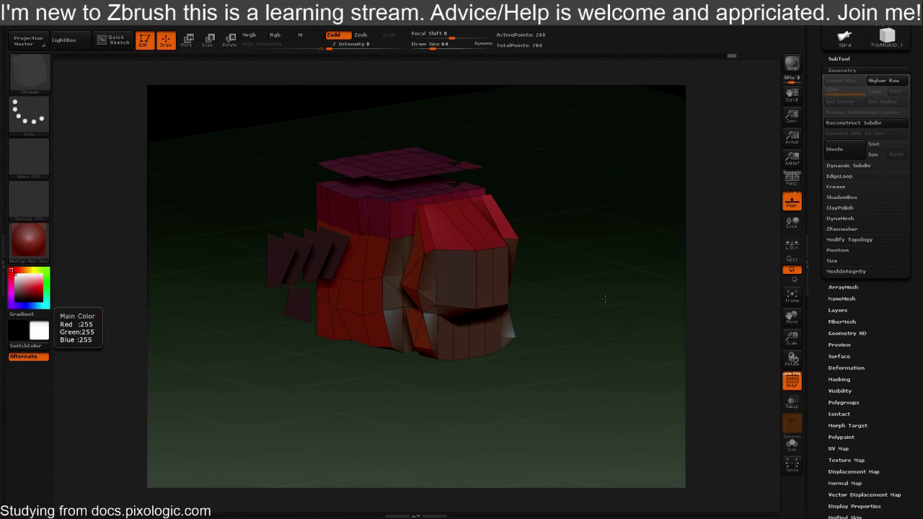
Set the Inflate target to All Polygons and try inflating the whole mesh slightly from its brown front
{"action": "mouse_move", "coordinate": [588, 284]}
{"action": "left_mouse_down"}
{"action": "mouse_move", "coordinate": [575, 281]}
{"action": "mouse_move", "coordinate": [581, 287]}
{"action": "left_mouse_up"}
{"action": "key", "text": "space"}
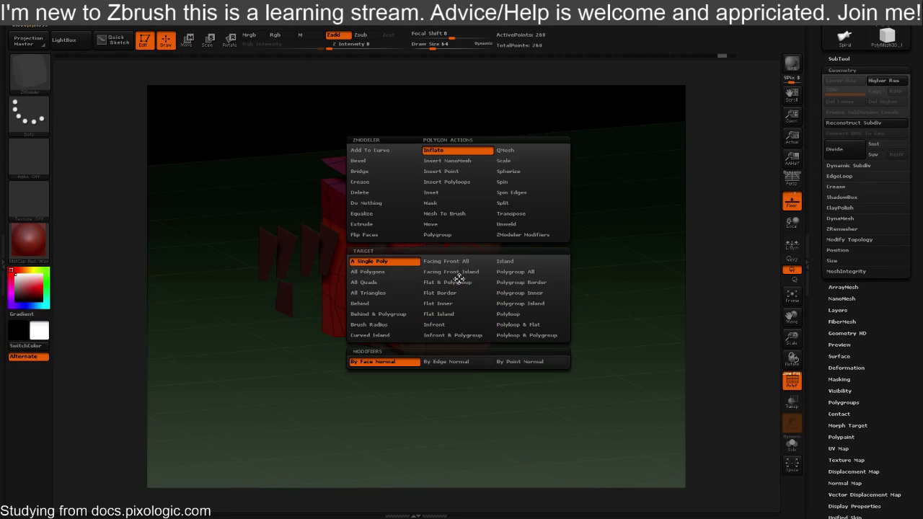
{"action": "left_click", "coordinate": [385, 274]}
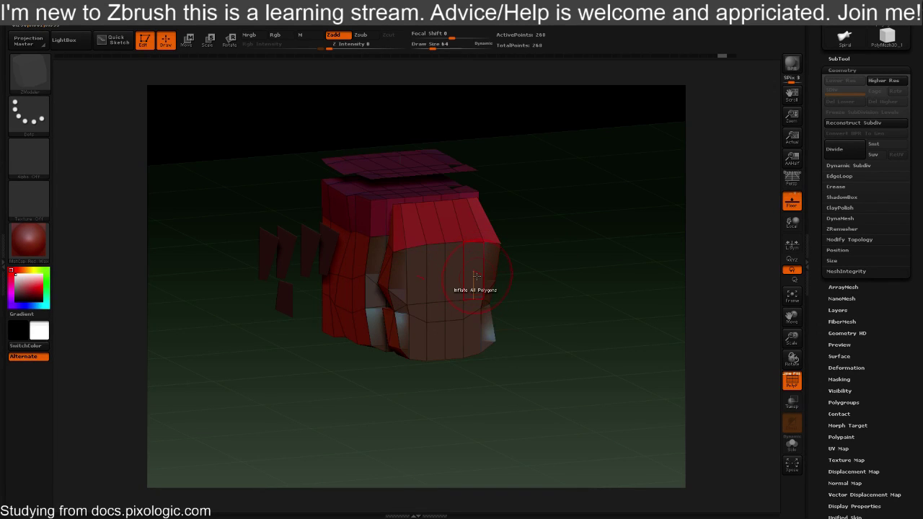
{"action": "mouse_move", "coordinate": [476, 276]}
{"action": "left_mouse_down"}
{"action": "mouse_move", "coordinate": [612, 301]}
{"action": "mouse_move", "coordinate": [440, 274]}
{"action": "mouse_move", "coordinate": [511, 286]}
{"action": "mouse_move", "coordinate": [470, 287]}
{"action": "left_mouse_up"}
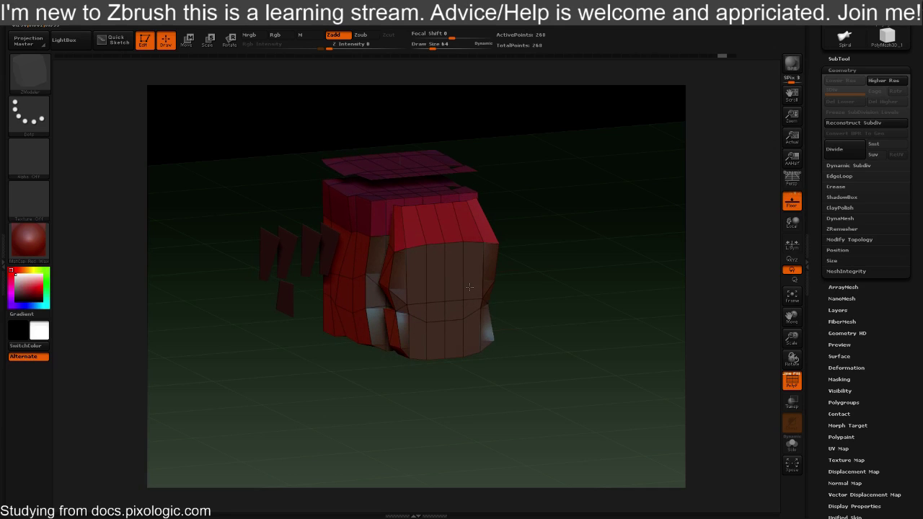
Set the Inflate target to Flat Island and try inflating the flat area on the mesh's brown front
{"action": "key", "text": "space"}
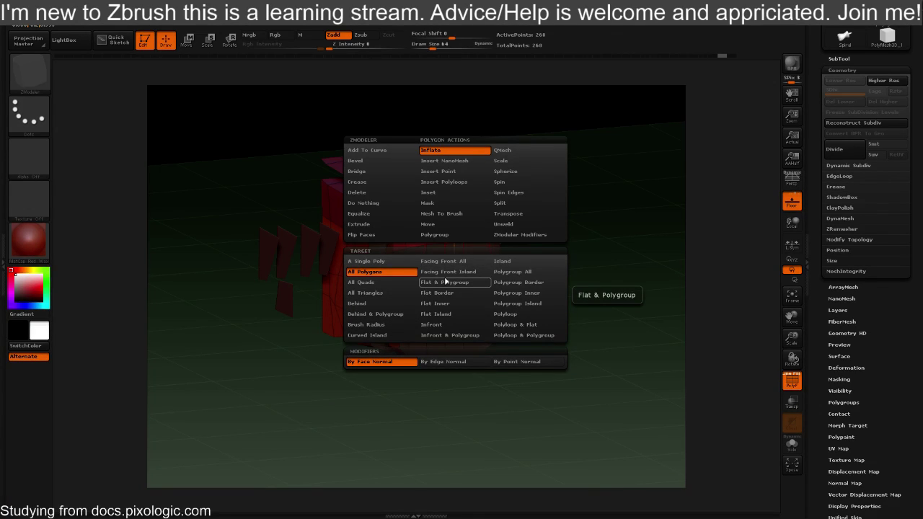
{"action": "left_click", "coordinate": [454, 316]}
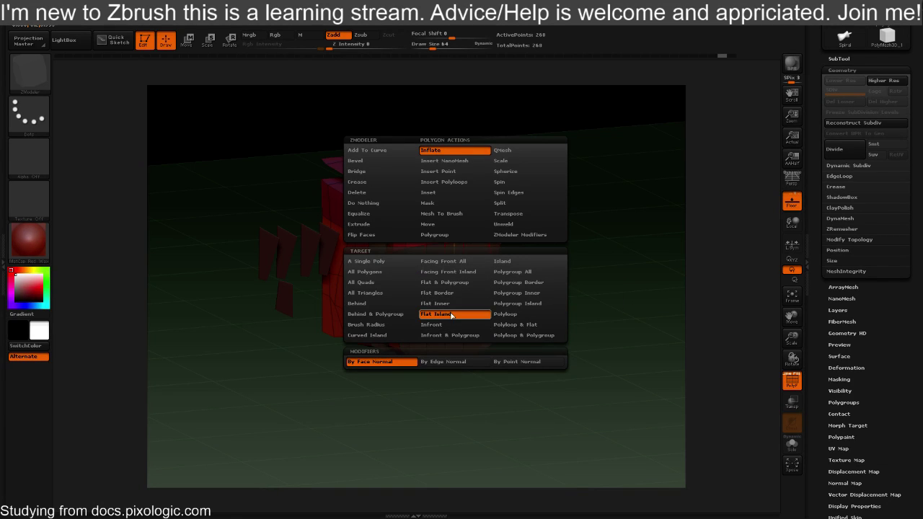
{"action": "left_click_drag", "start_coordinate": [461, 291], "coordinate": [474, 291]}
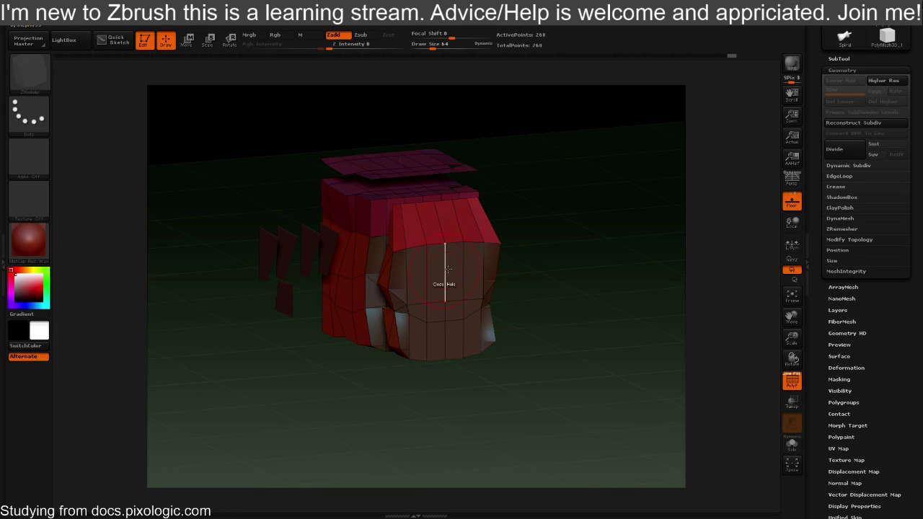
Set Inflate to target A Single Poly with the By Edge Normal modifier and inflate individual polygons on the mesh's front
{"action": "key", "text": "space"}
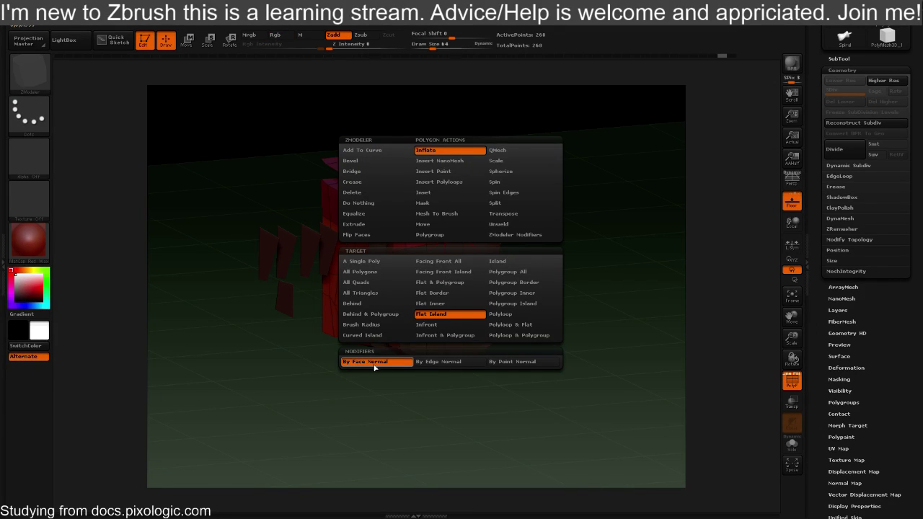
{"action": "left_click", "coordinate": [375, 262]}
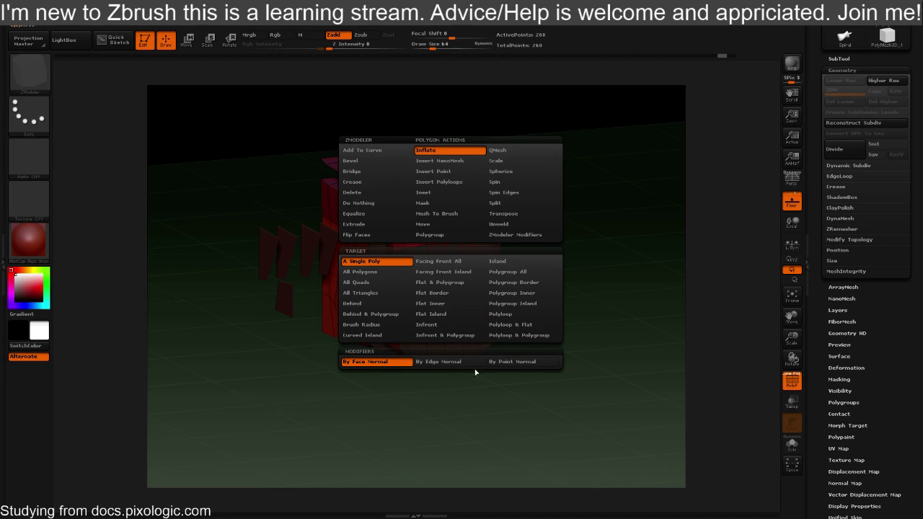
{"action": "left_click", "coordinate": [433, 363]}
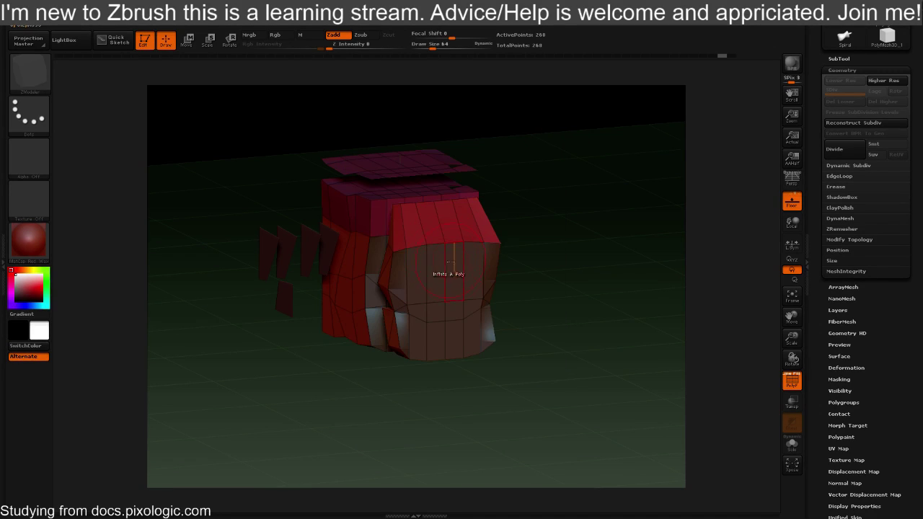
{"action": "mouse_move", "coordinate": [454, 269]}
{"action": "left_mouse_down"}
{"action": "mouse_move", "coordinate": [503, 304]}
{"action": "mouse_move", "coordinate": [477, 279]}
{"action": "mouse_move", "coordinate": [487, 285]}
{"action": "mouse_move", "coordinate": [490, 276]}
{"action": "left_mouse_up"}
{"action": "key", "text": "ctrl+z"}
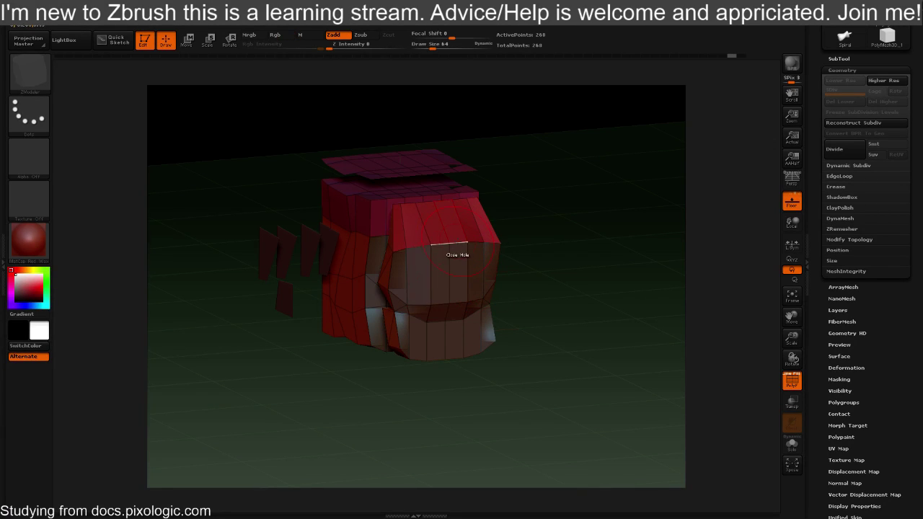
{"action": "mouse_move", "coordinate": [452, 225]}
{"action": "left_mouse_down"}
{"action": "mouse_move", "coordinate": [473, 253]}
{"action": "mouse_move", "coordinate": [479, 235]}
{"action": "left_mouse_up"}
Switch the Inflate modifier to By Point Normal, inflate single polygons on the brown front, and inspect the shape from several sides
{"action": "mouse_move", "coordinate": [514, 210]}
{"action": "left_mouse_down"}
{"action": "mouse_move", "coordinate": [596, 237]}
{"action": "mouse_move", "coordinate": [520, 214]}
{"action": "left_mouse_up"}
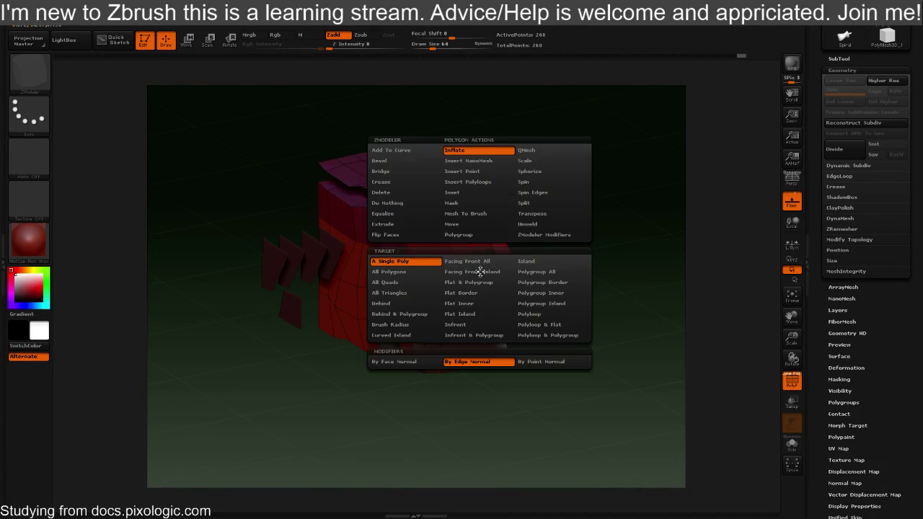
{"action": "key", "text": "space"}
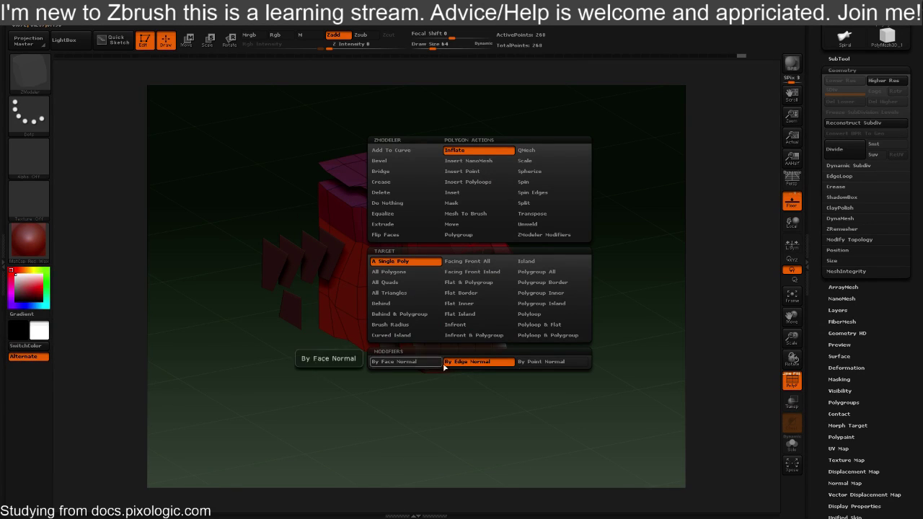
{"action": "left_click", "coordinate": [541, 361]}
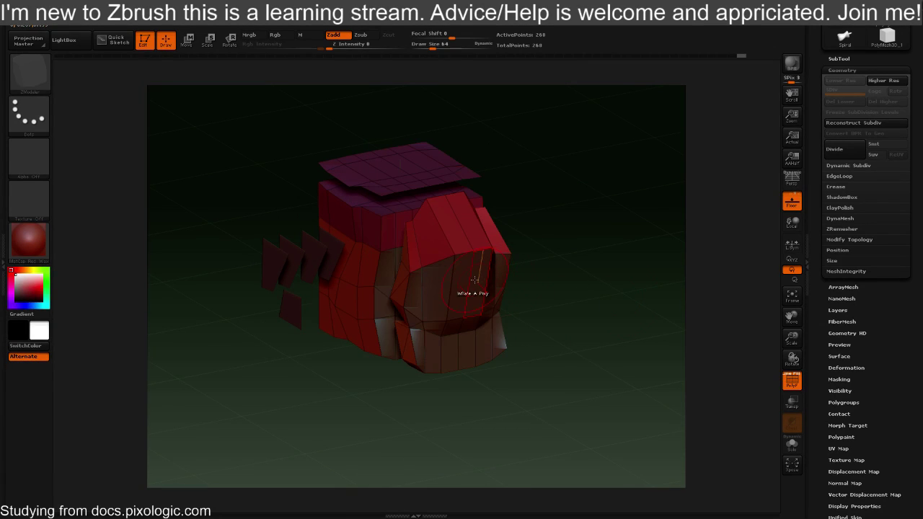
{"action": "left_click_drag", "start_coordinate": [476, 281], "coordinate": [512, 298]}
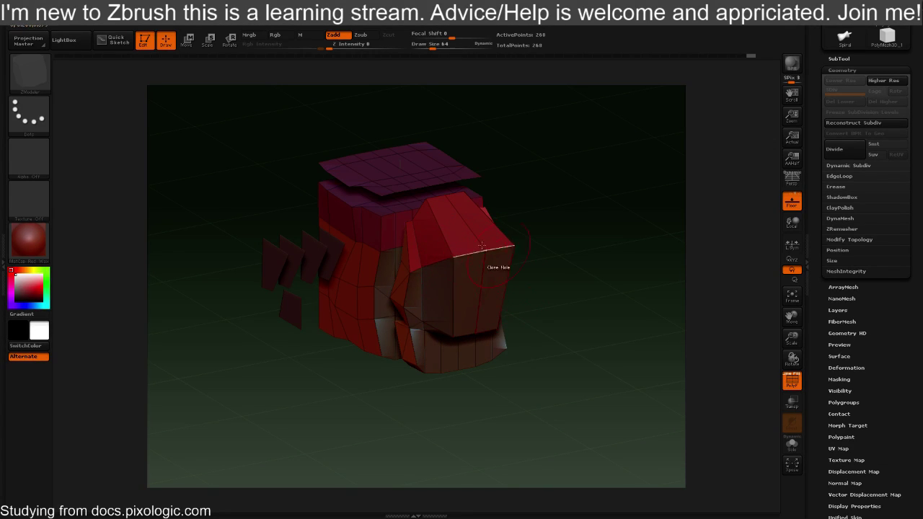
{"action": "left_click_drag", "start_coordinate": [633, 287], "coordinate": [602, 300]}
{"action": "left_click_drag", "start_coordinate": [386, 297], "coordinate": [410, 305]}
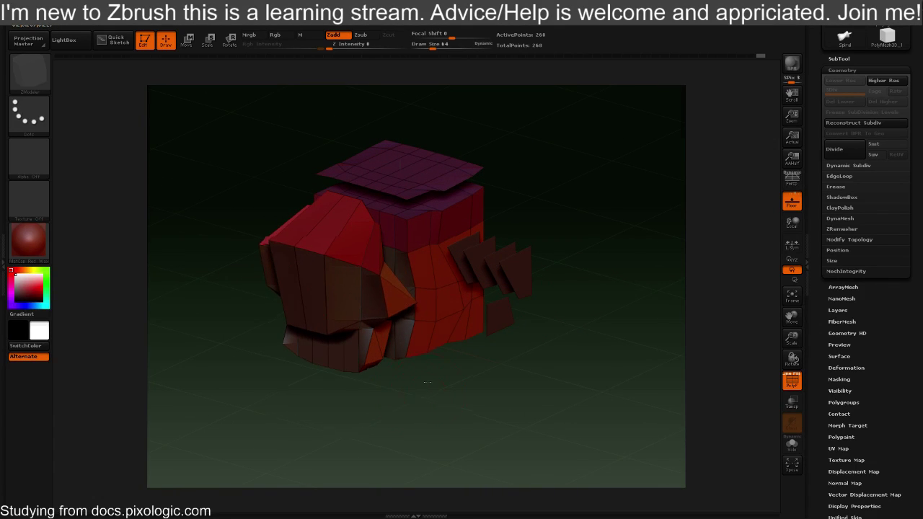
{"action": "left_click_drag", "start_coordinate": [403, 390], "coordinate": [484, 392]}
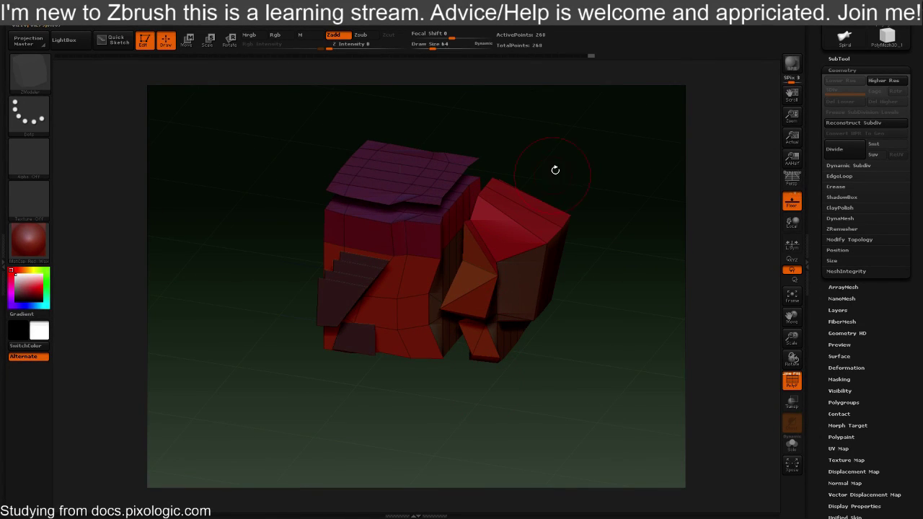
{"action": "left_click_drag", "start_coordinate": [552, 165], "coordinate": [577, 173]}
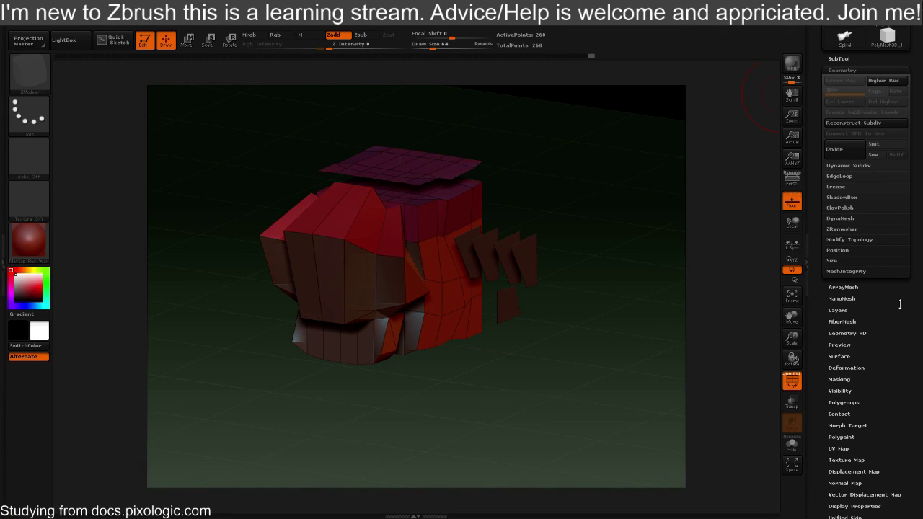
Save the current tool as a ZTool file named Day4 in the tOOLS folder
{"action": "scroll", "coordinate": [900, 304], "scroll_direction": "up", "scroll_amount": 5}
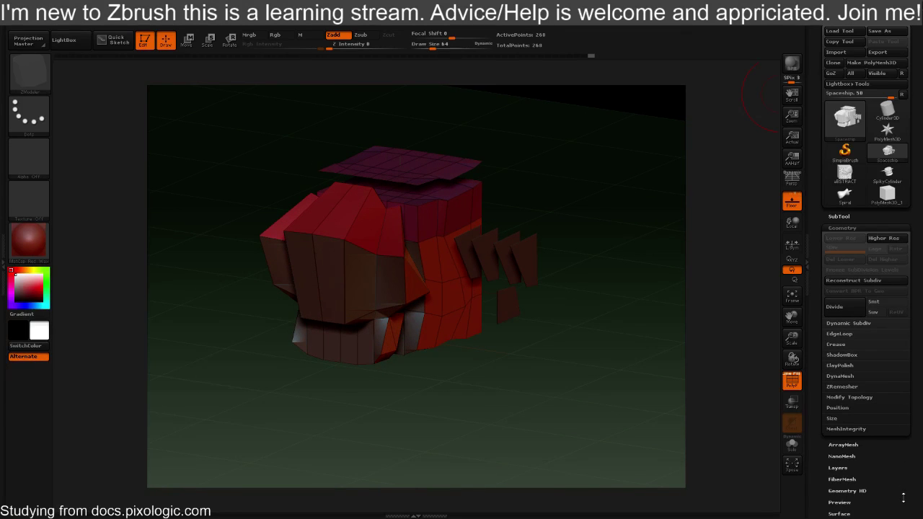
{"action": "left_click", "coordinate": [879, 34]}
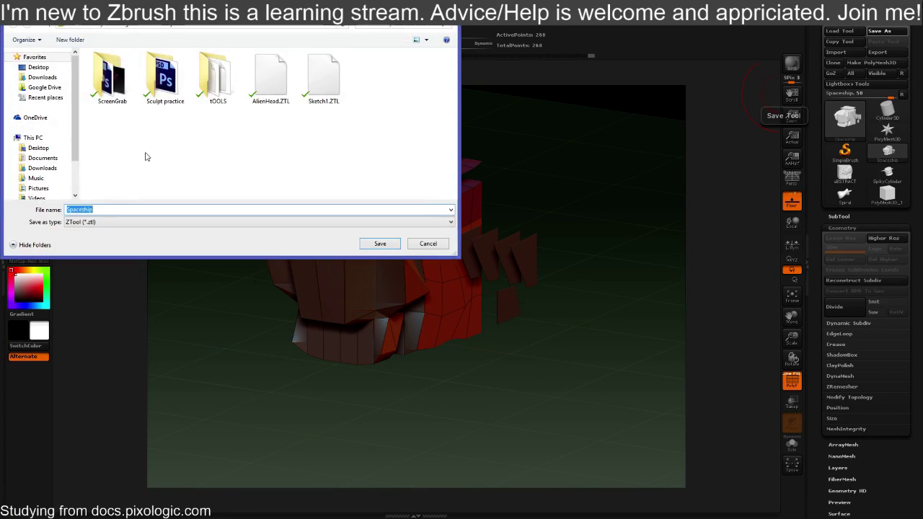
{"action": "double_click", "coordinate": [218, 76]}
{"action": "double_click", "coordinate": [110, 210]}
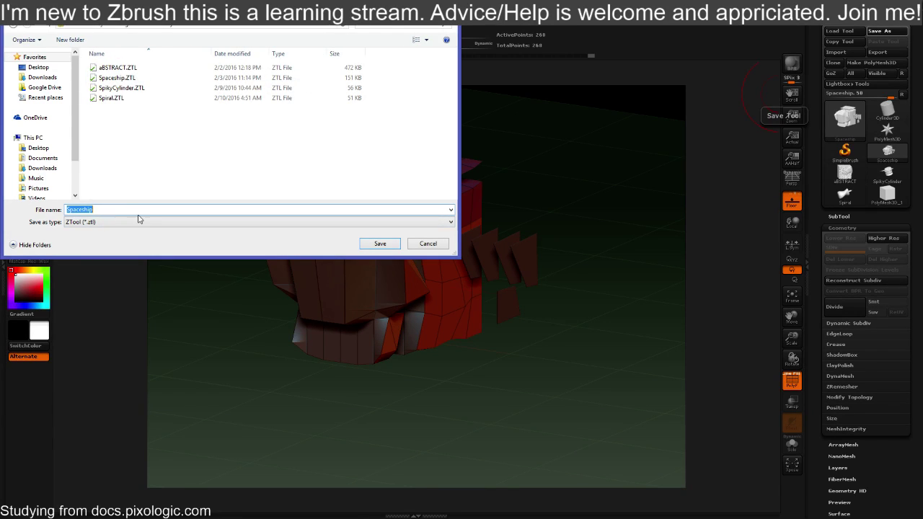
{"action": "type", "text": "Day4"}
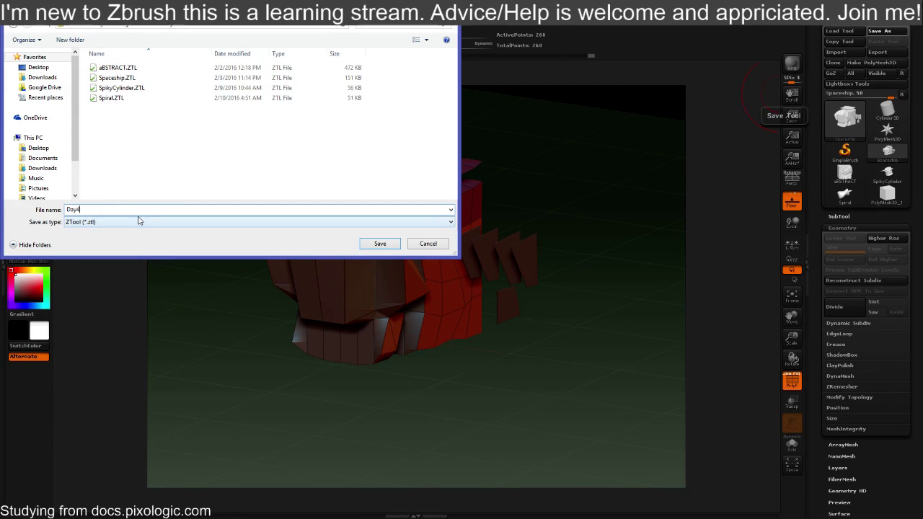
{"action": "left_click", "coordinate": [386, 248]}
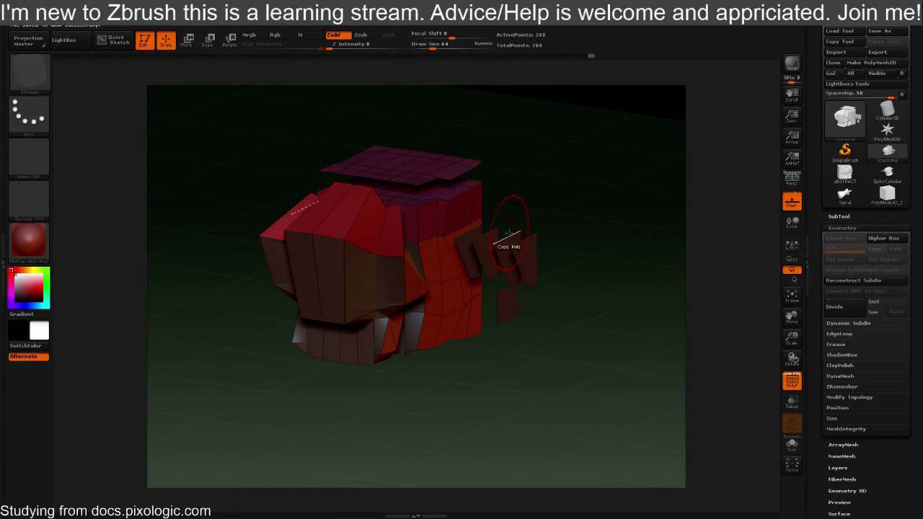
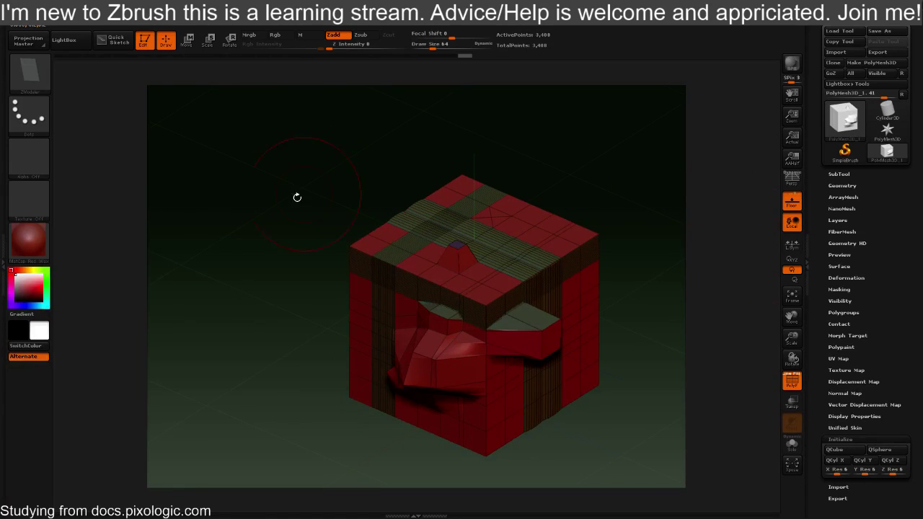
Study the Polygroup action's description, options and modifiers in the Polygon Actions documentation, and clear the browser from the canvas
{"action": "left_click_drag", "start_coordinate": [297, 197], "coordinate": [438, 206]}
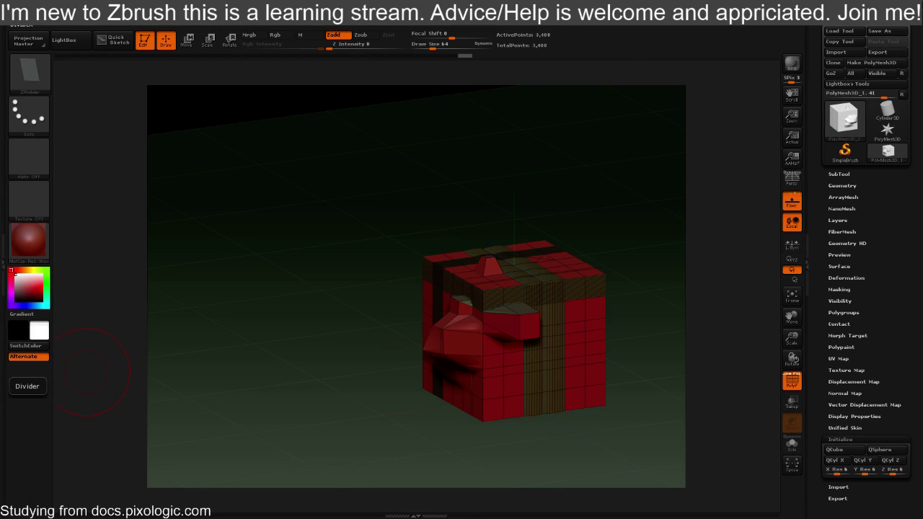
{"action": "left_click_drag", "start_coordinate": [0, 67], "coordinate": [293, 85]}
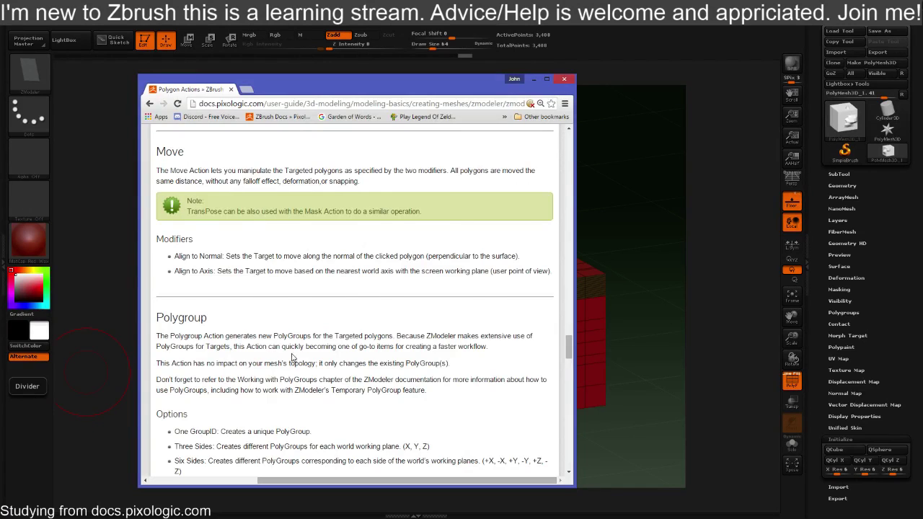
{"action": "scroll", "coordinate": [292, 356], "scroll_direction": "down", "scroll_amount": 3}
{"action": "scroll", "coordinate": [299, 347], "scroll_direction": "up", "scroll_amount": 3}
{"action": "scroll", "coordinate": [383, 319], "scroll_direction": "down", "scroll_amount": 2}
{"action": "scroll", "coordinate": [367, 321], "scroll_direction": "up", "scroll_amount": 2}
{"action": "scroll", "coordinate": [367, 322], "scroll_direction": "down", "scroll_amount": 4}
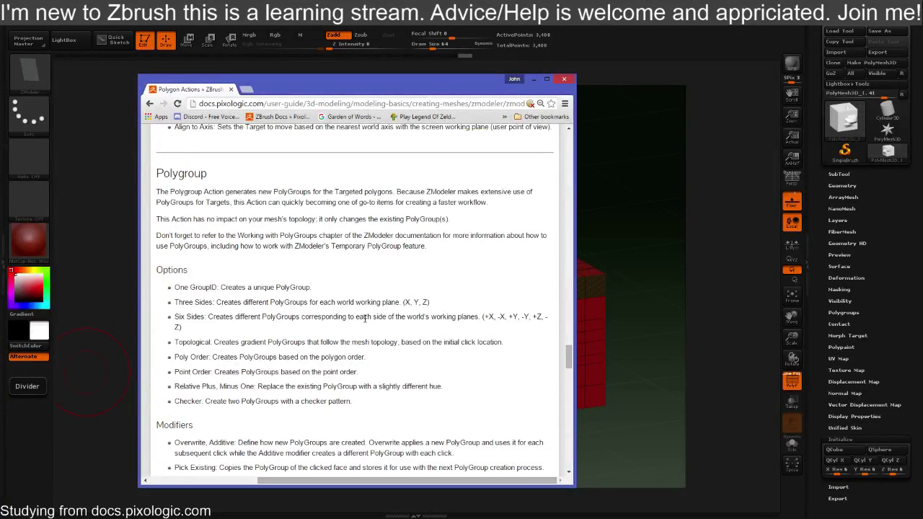
{"action": "scroll", "coordinate": [366, 322], "scroll_direction": "down", "scroll_amount": 1}
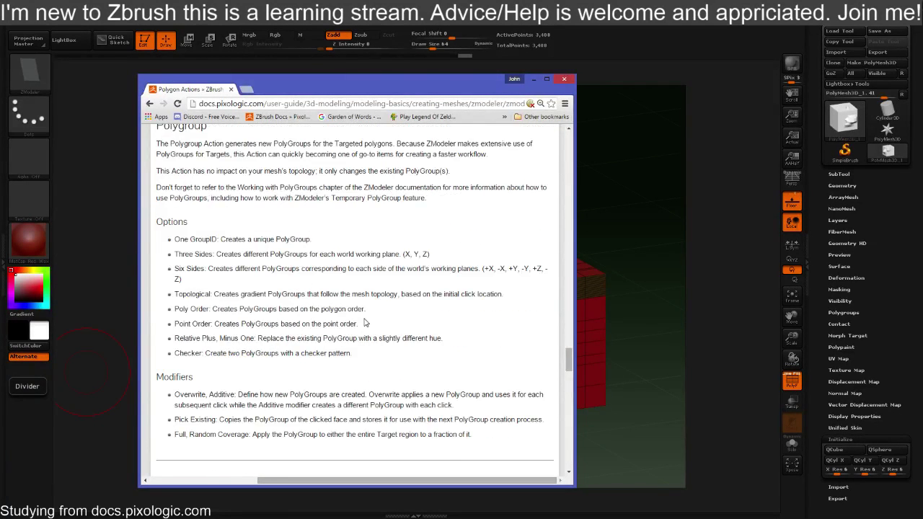
{"action": "scroll", "coordinate": [365, 322], "scroll_direction": "up", "scroll_amount": 1}
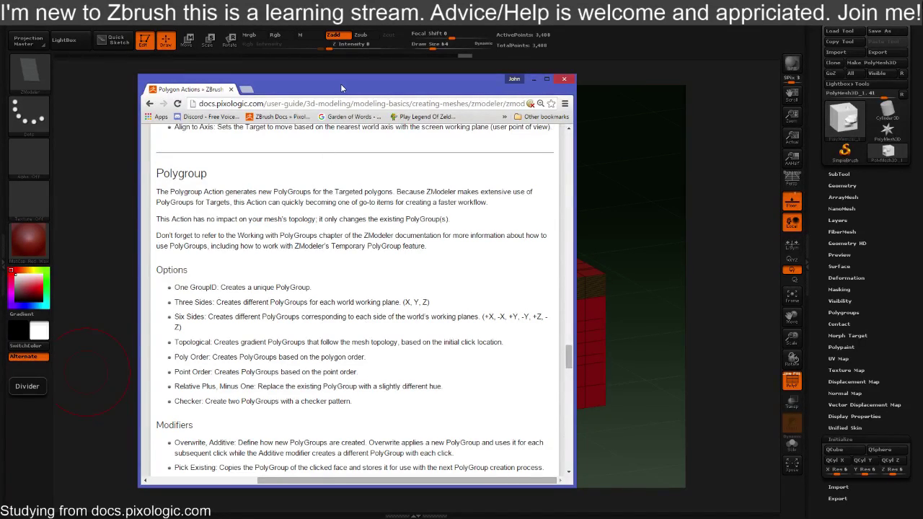
{"action": "left_click_drag", "start_coordinate": [343, 88], "coordinate": [0, 140]}
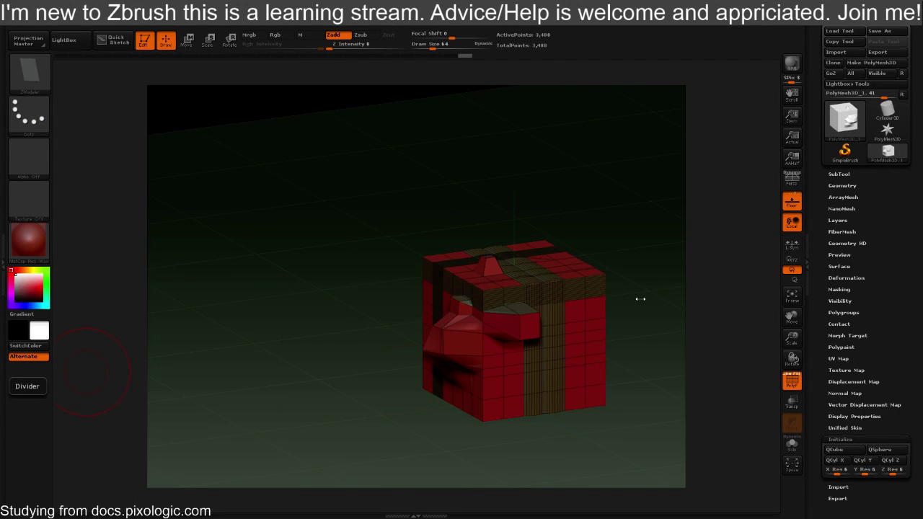
Turn off Local Transformations and frame the striped cube's side face close up
{"action": "left_click_drag", "start_coordinate": [650, 304], "coordinate": [769, 246]}
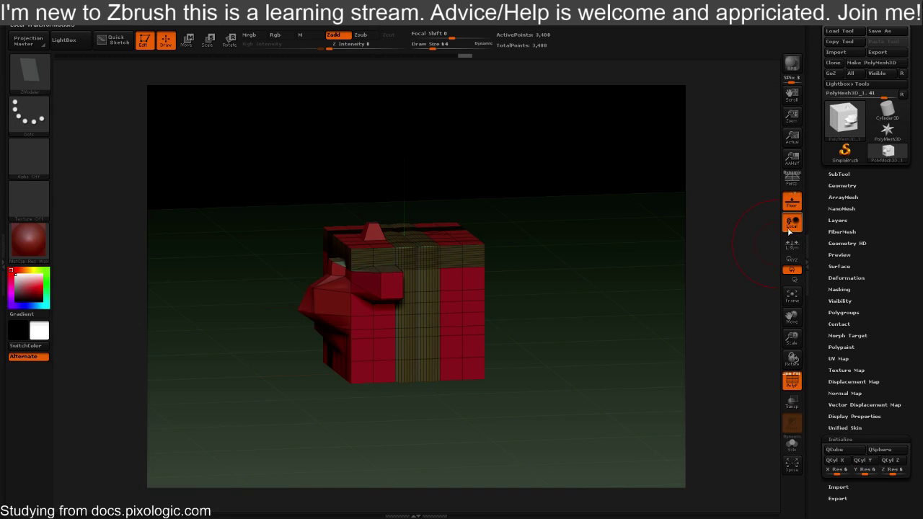
{"action": "left_click", "coordinate": [789, 230]}
{"action": "left_click_drag", "start_coordinate": [660, 332], "coordinate": [612, 310]}
{"action": "left_click_drag", "start_coordinate": [536, 303], "coordinate": [538, 352], "text": "alt"}
Set the polygon action to Polygroup with the A Single Poly target and assign the upper polygons of the red side area to a green polygroup
{"action": "key", "text": "space"}
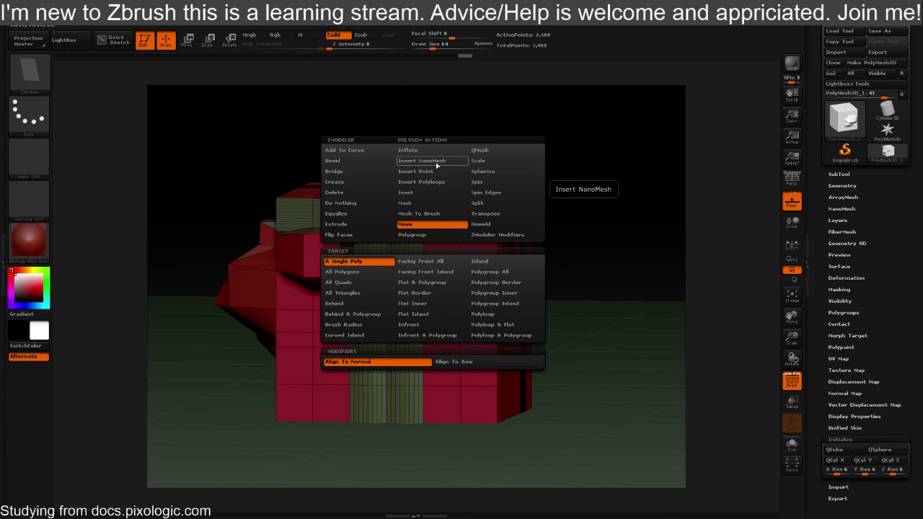
{"action": "left_click", "coordinate": [422, 236]}
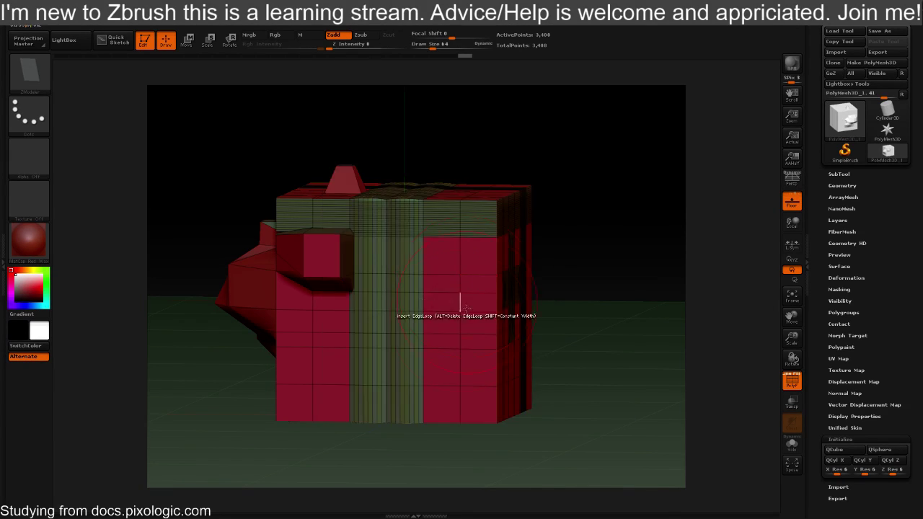
{"action": "left_click", "coordinate": [443, 259]}
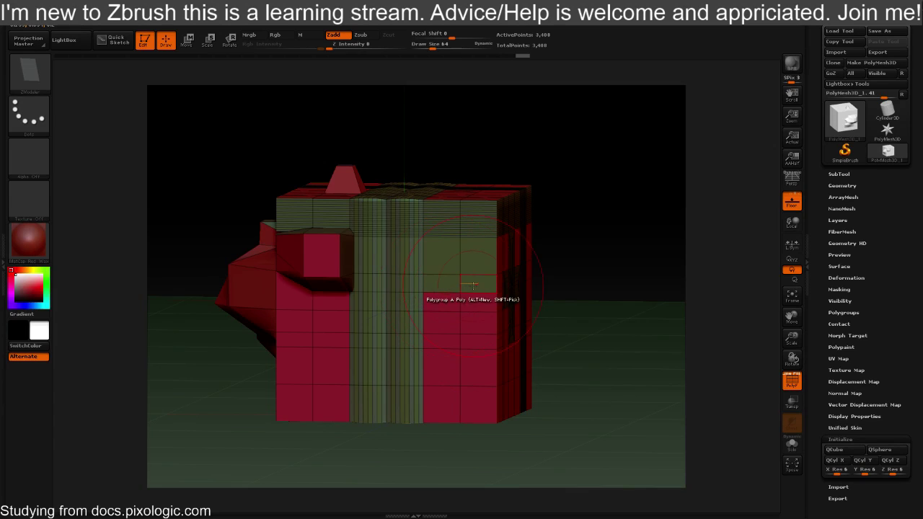
{"action": "left_click", "coordinate": [479, 329]}
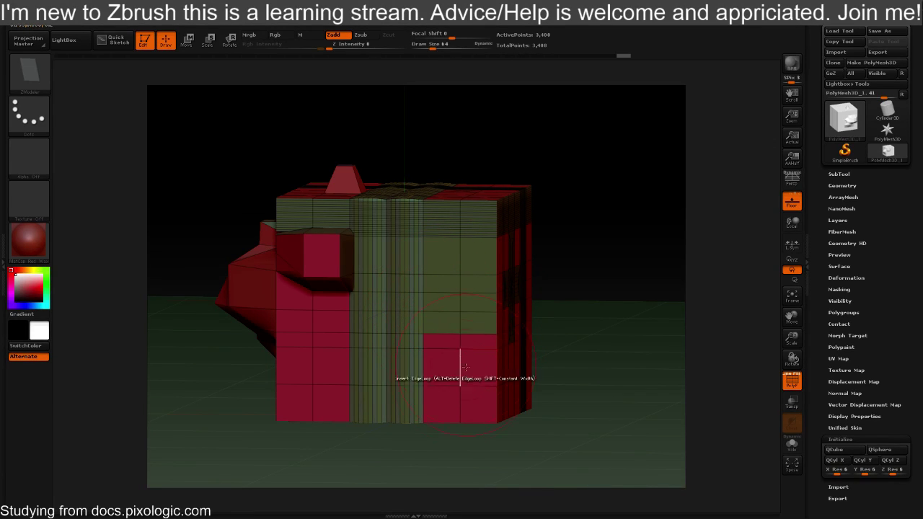
Insert a horizontal edge loop across the middle of the cube's side and add the single polygons around it to the green polygroup
{"action": "left_click", "coordinate": [449, 323]}
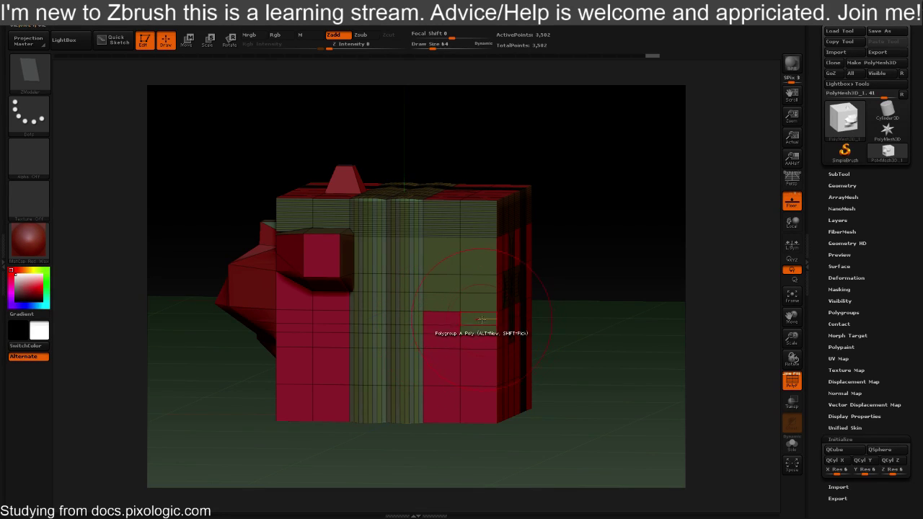
{"action": "left_click", "coordinate": [481, 320]}
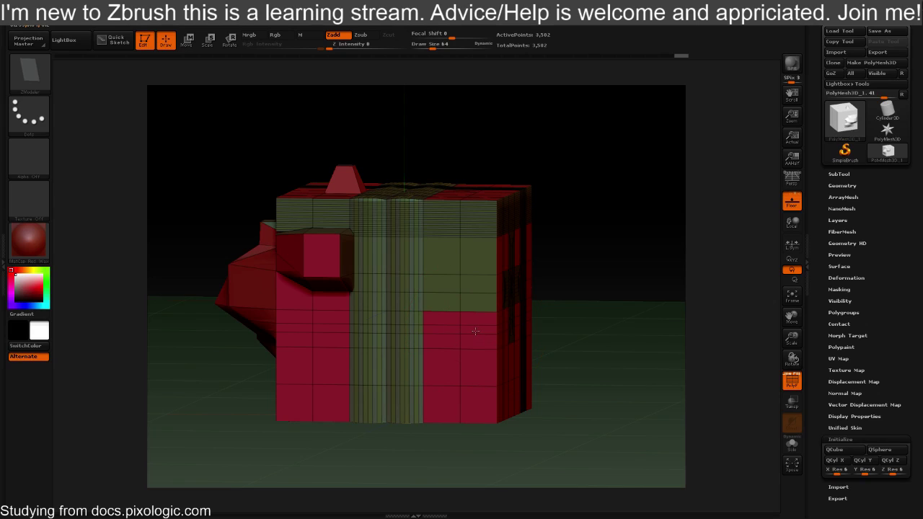
{"action": "left_click", "coordinate": [475, 320]}
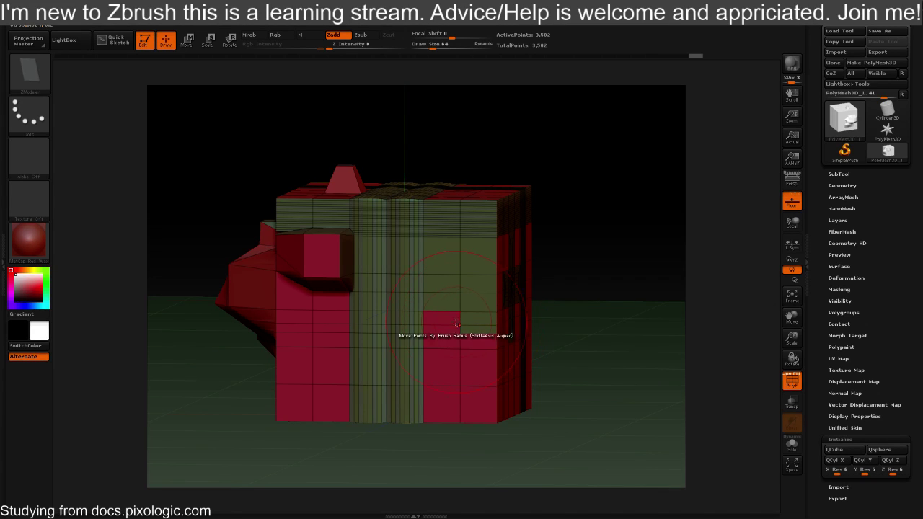
{"action": "left_click", "coordinate": [448, 319]}
{"action": "left_click", "coordinate": [448, 327]}
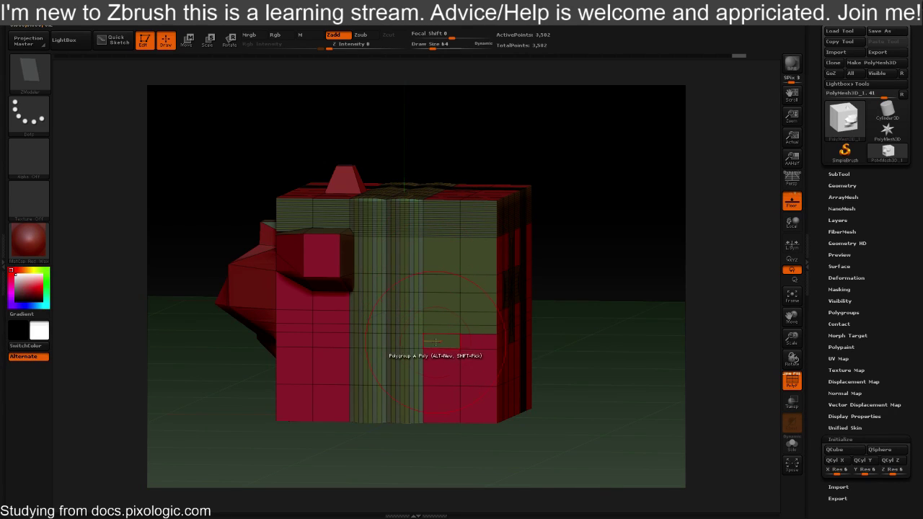
Assign single polygons below the middle edge loop in the cube side's green area to the red polygroup
{"action": "left_click", "coordinate": [469, 364]}
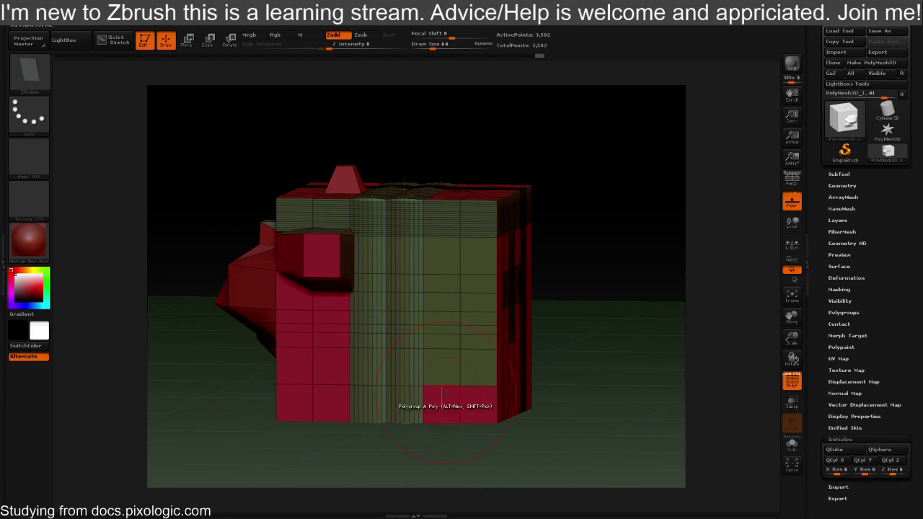
{"action": "left_click", "coordinate": [437, 381]}
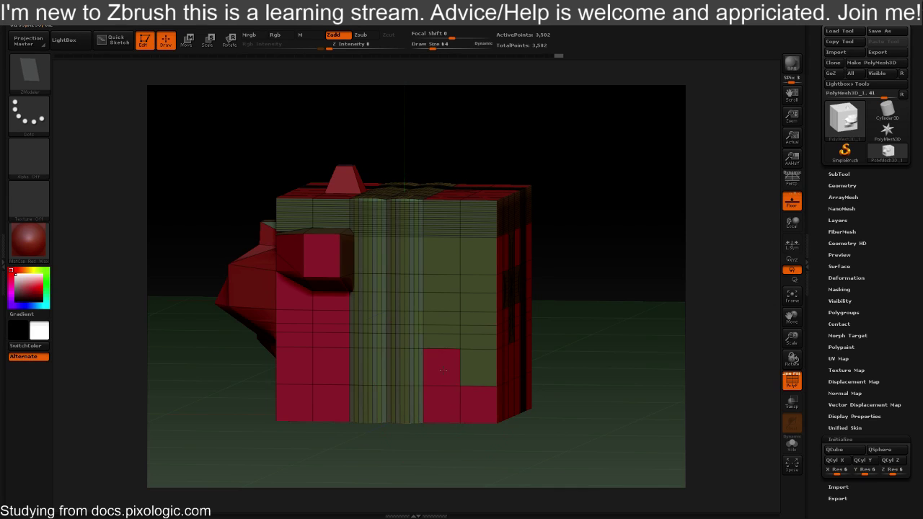
{"action": "left_click", "coordinate": [475, 371]}
{"action": "left_click", "coordinate": [467, 343]}
{"action": "left_click", "coordinate": [453, 342]}
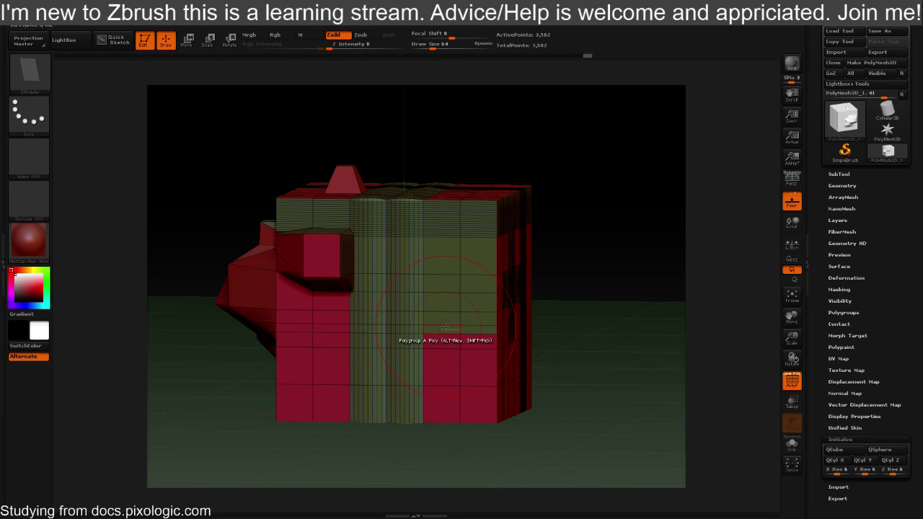
{"action": "left_click", "coordinate": [445, 328]}
{"action": "left_click", "coordinate": [481, 329]}
{"action": "left_click", "coordinate": [436, 319]}
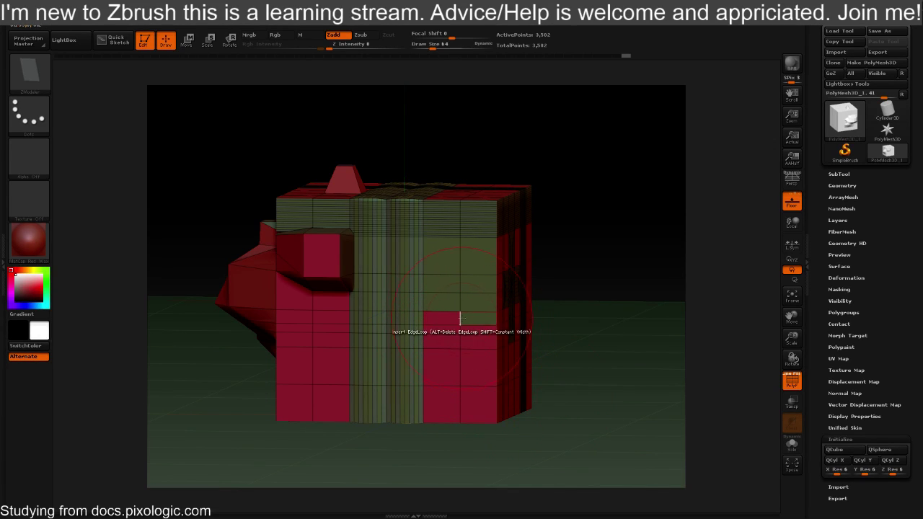
{"action": "left_click", "coordinate": [477, 319]}
Try moving the whole red polygroup with the Move action and Polygroup All target, and undo the move
{"action": "left_click_drag", "start_coordinate": [578, 363], "coordinate": [516, 404]}
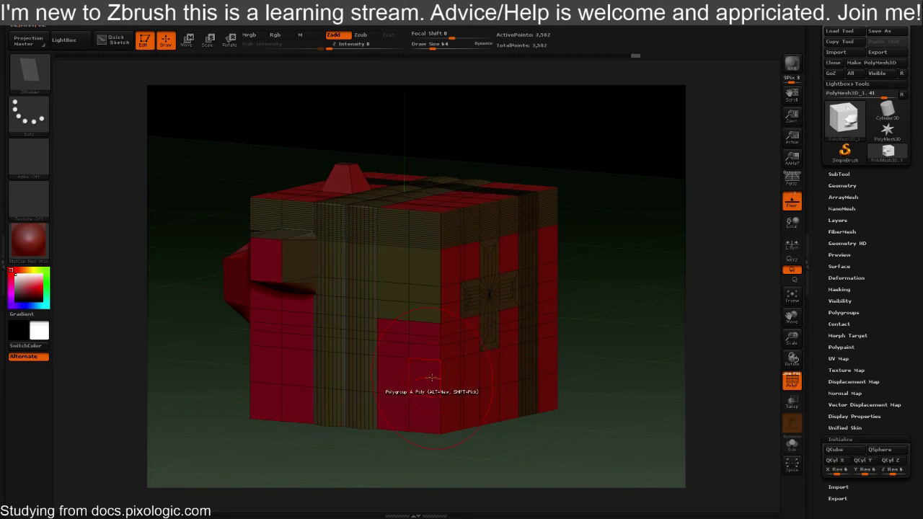
{"action": "key", "text": "space"}
{"action": "left_click", "coordinate": [430, 224]}
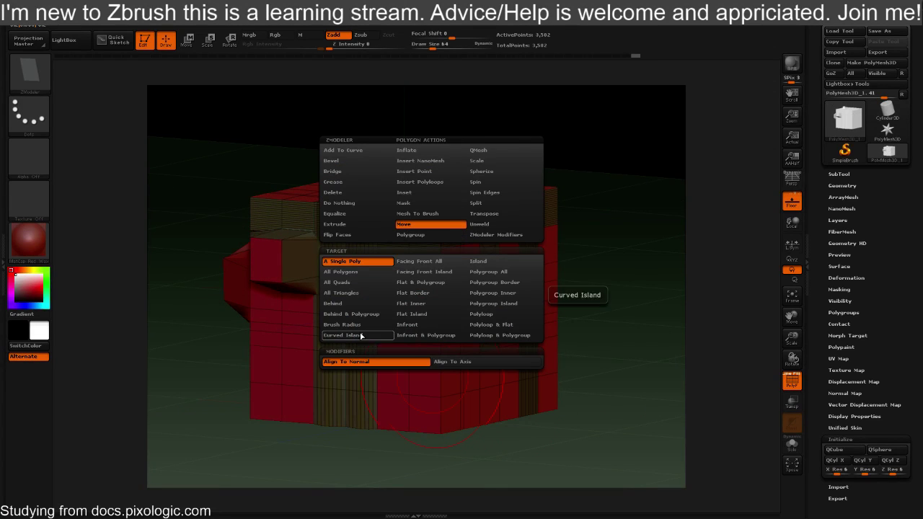
{"action": "left_click", "coordinate": [494, 272]}
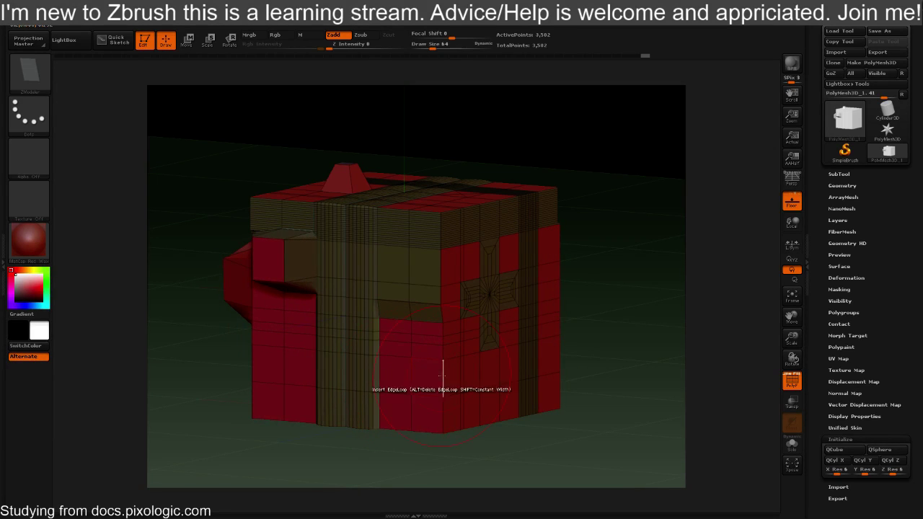
{"action": "left_click_drag", "start_coordinate": [430, 378], "coordinate": [460, 402]}
{"action": "left_click_drag", "start_coordinate": [639, 266], "coordinate": [658, 272]}
{"action": "key", "text": "ctrl+z"}
{"action": "left_click_drag", "start_coordinate": [577, 367], "coordinate": [627, 328]}
{"action": "key", "text": "ctrl+z"}
{"action": "left_click_drag", "start_coordinate": [599, 279], "coordinate": [523, 356]}
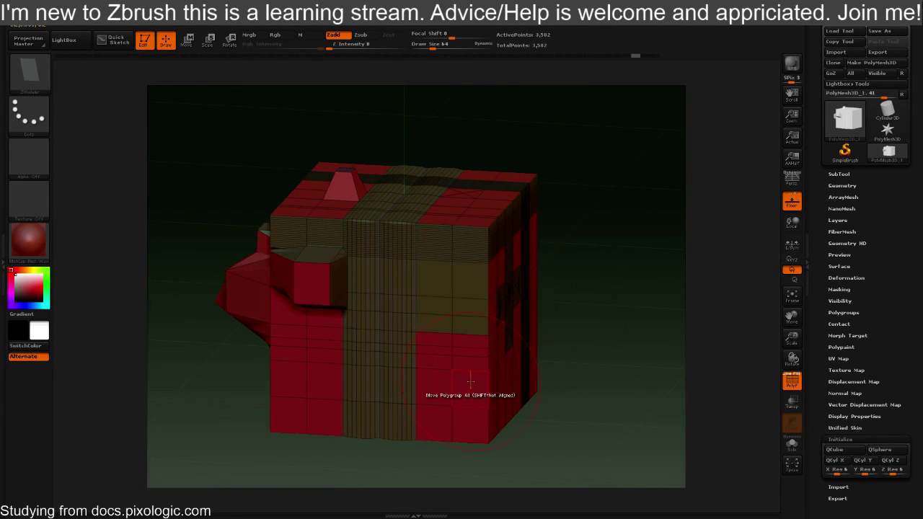
Switch the polygon action to Polygroup with the A Single Poly target, try the Three Sides option, and return to One GroupID
{"action": "key", "text": "space"}
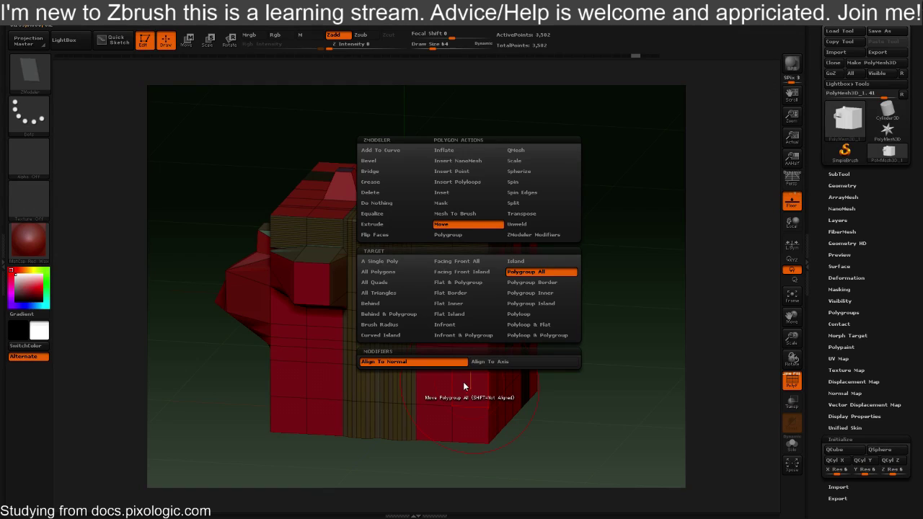
{"action": "left_click", "coordinate": [465, 234]}
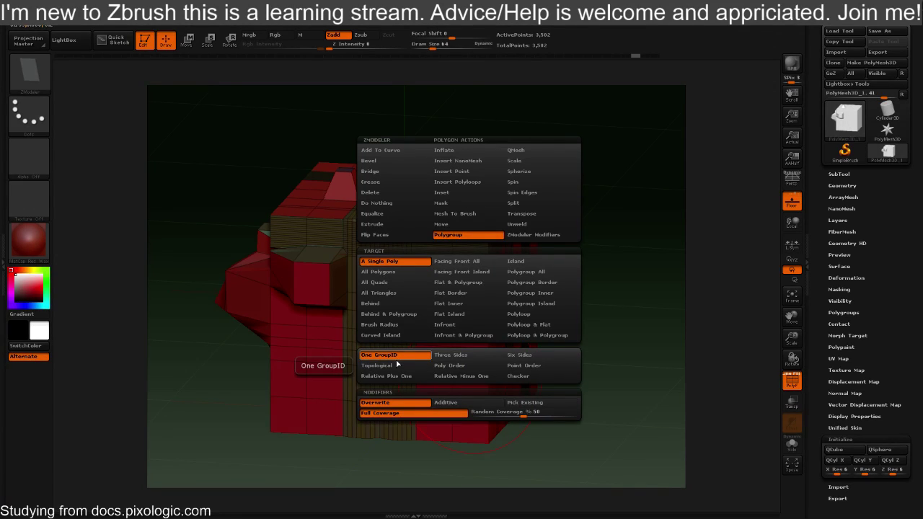
{"action": "left_click", "coordinate": [444, 357]}
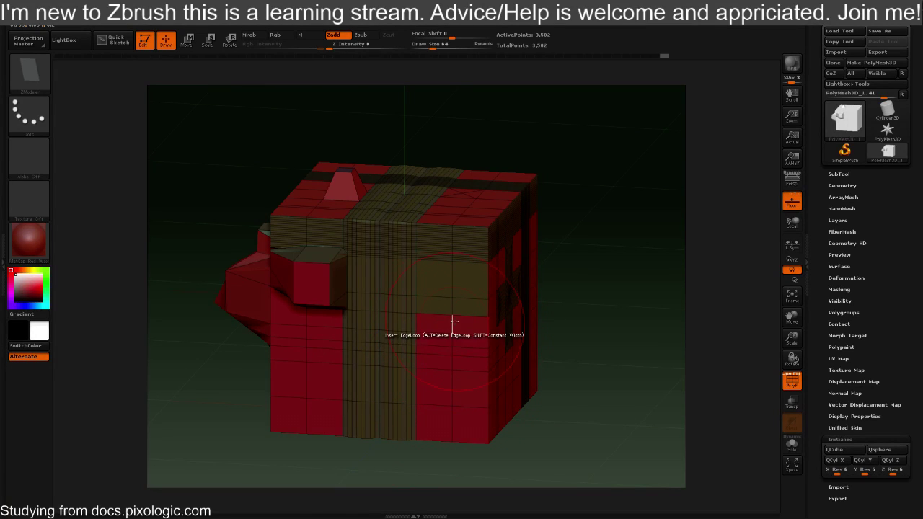
{"action": "key", "text": "space"}
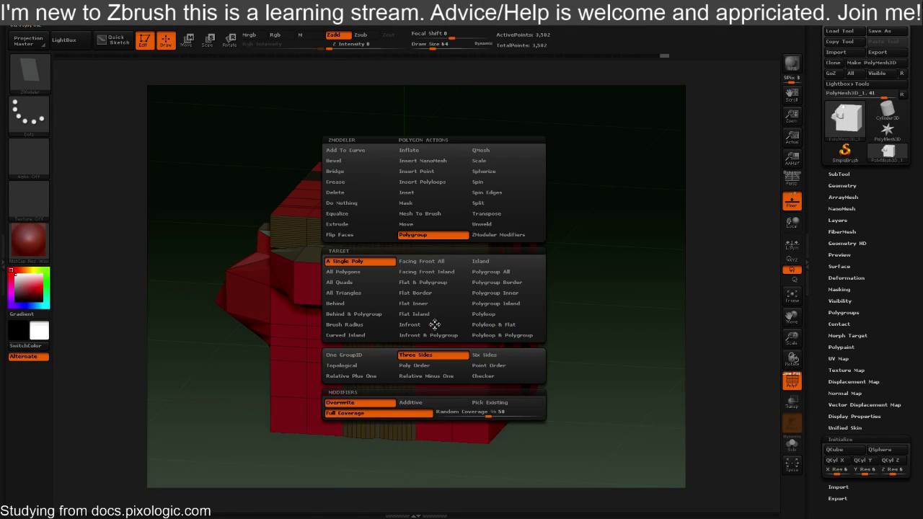
{"action": "left_click", "coordinate": [344, 355]}
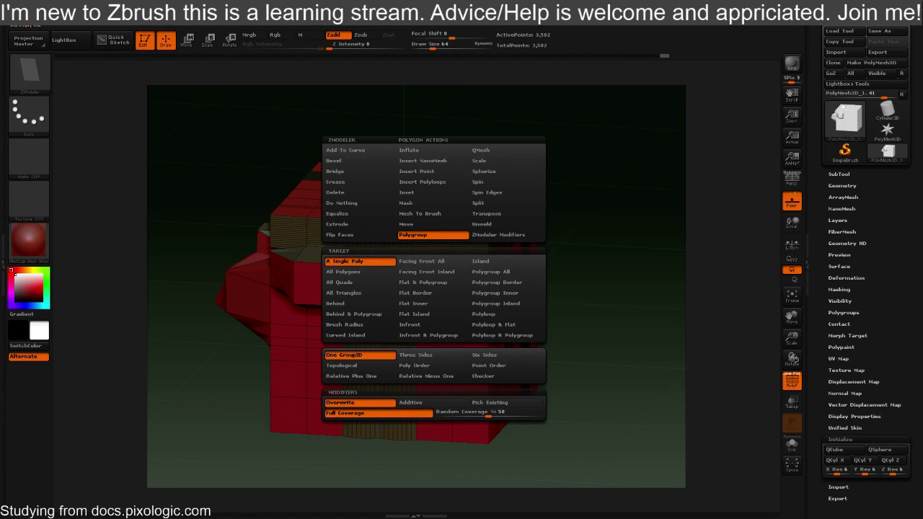
Search the Polygon Actions documentation in the browser for "polygroup" and find the Poly Polygroup video
{"action": "left_click_drag", "start_coordinate": [0, 76], "coordinate": [143, 81]}
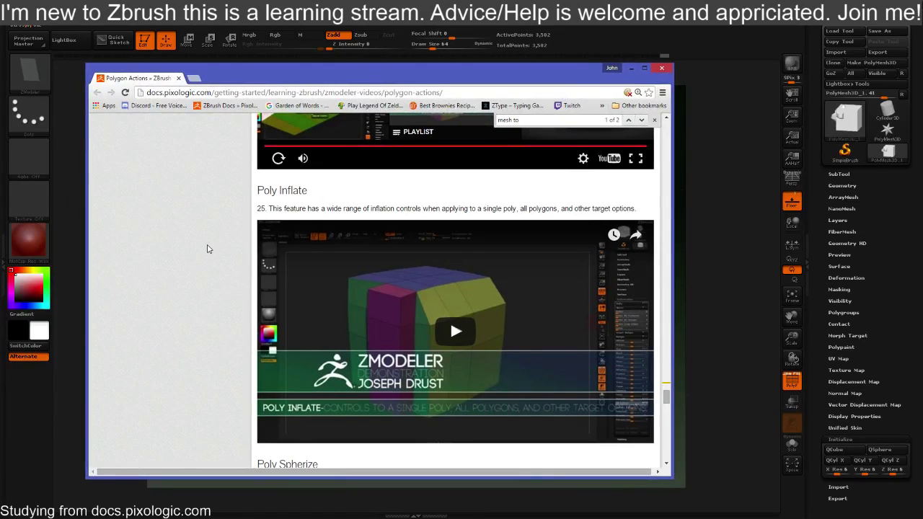
{"action": "key", "text": "ctrl+f"}
{"action": "type", "text": "p"}
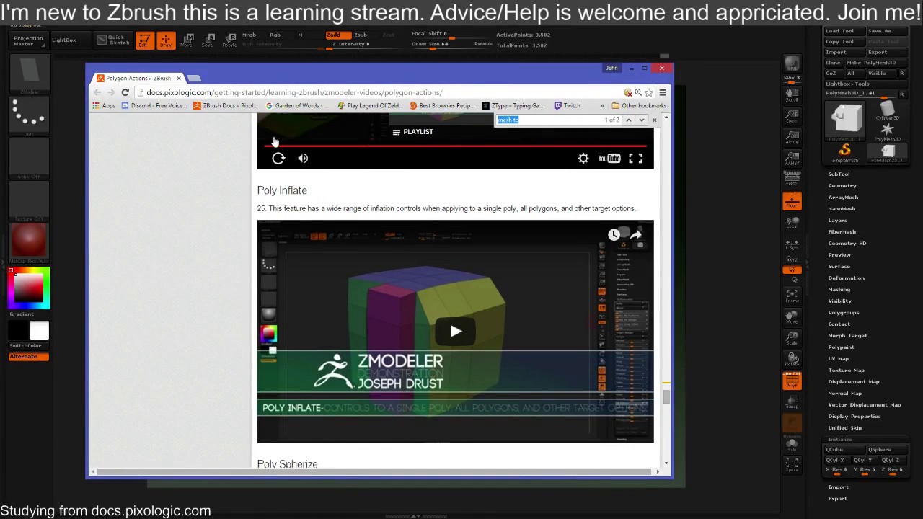
{"action": "type", "text": "olygour"}
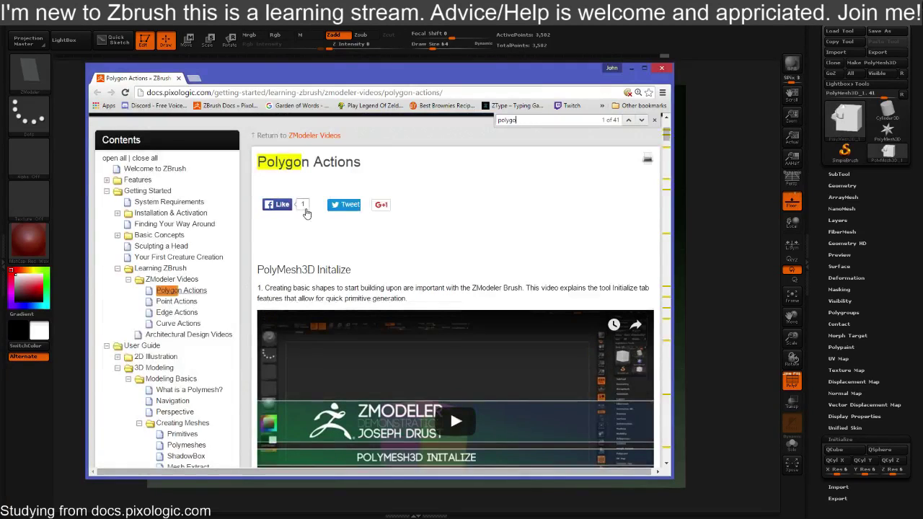
{"action": "key", "text": "BackSpace"}
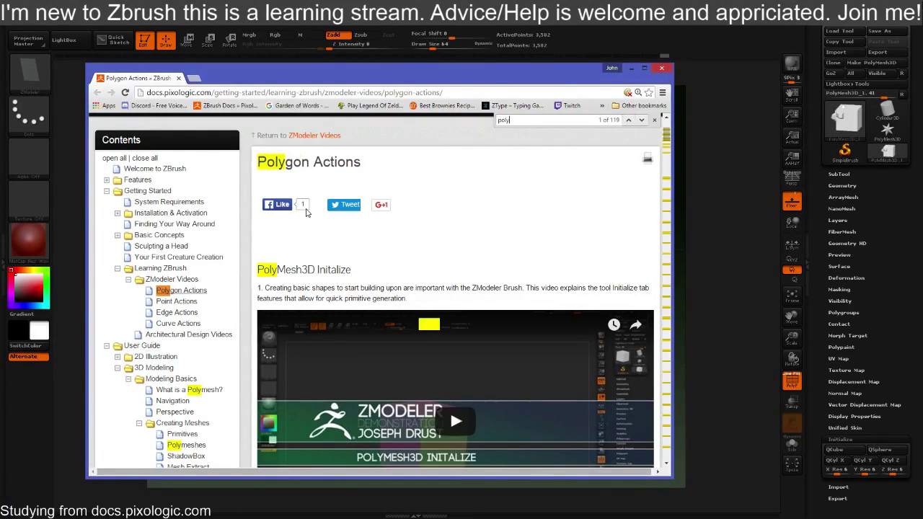
{"action": "type", "text": "roup"}
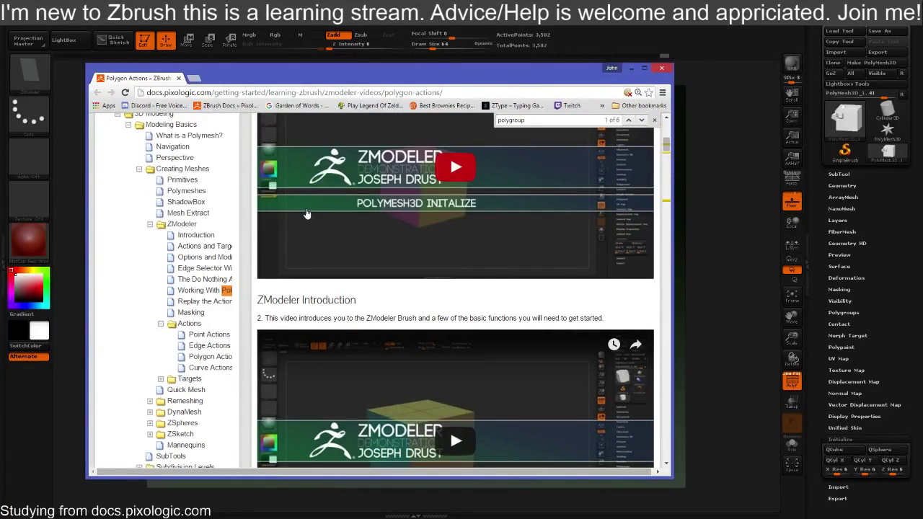
{"action": "scroll", "coordinate": [438, 300], "scroll_direction": "down", "scroll_amount": 15}
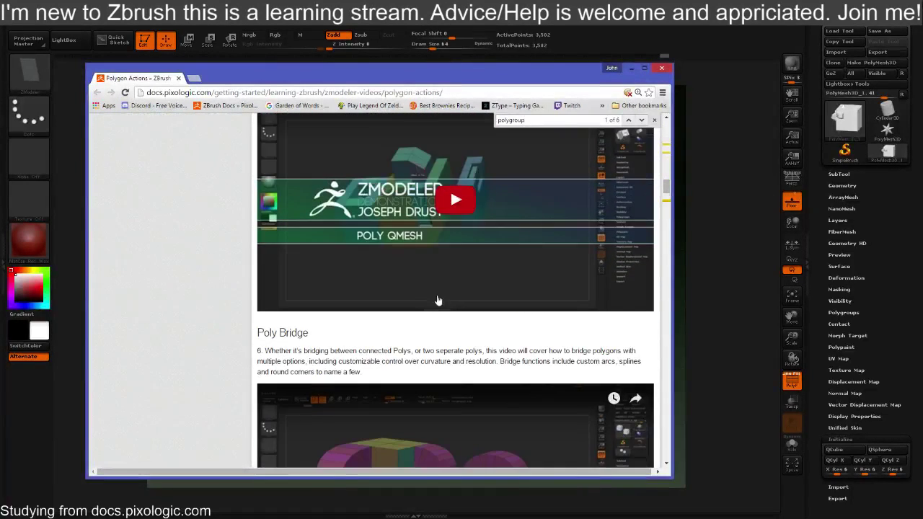
{"action": "scroll", "coordinate": [438, 300], "scroll_direction": "down", "scroll_amount": 5}
{"action": "scroll", "coordinate": [387, 289], "scroll_direction": "down", "scroll_amount": 2}
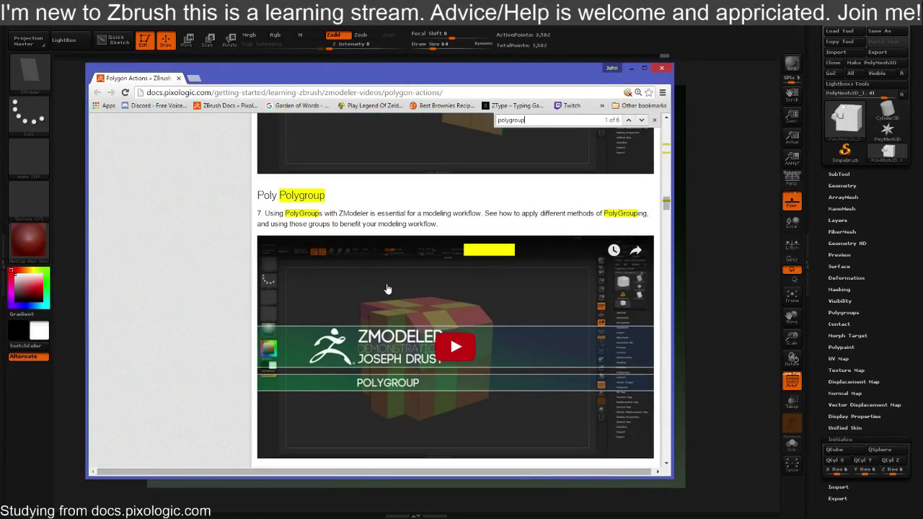
{"action": "scroll", "coordinate": [388, 288], "scroll_direction": "down", "scroll_amount": 1}
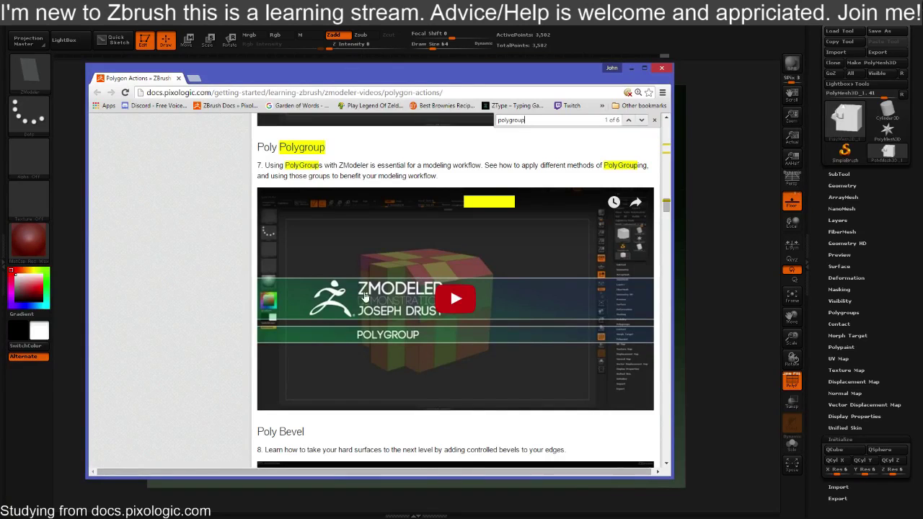
{"action": "mouse_move", "coordinate": [332, 83]}
{"action": "left_mouse_down"}
{"action": "mouse_move", "coordinate": [281, 73]}
{"action": "mouse_move", "coordinate": [0, 70]}
{"action": "mouse_move", "coordinate": [330, 85]}
{"action": "left_mouse_up"}
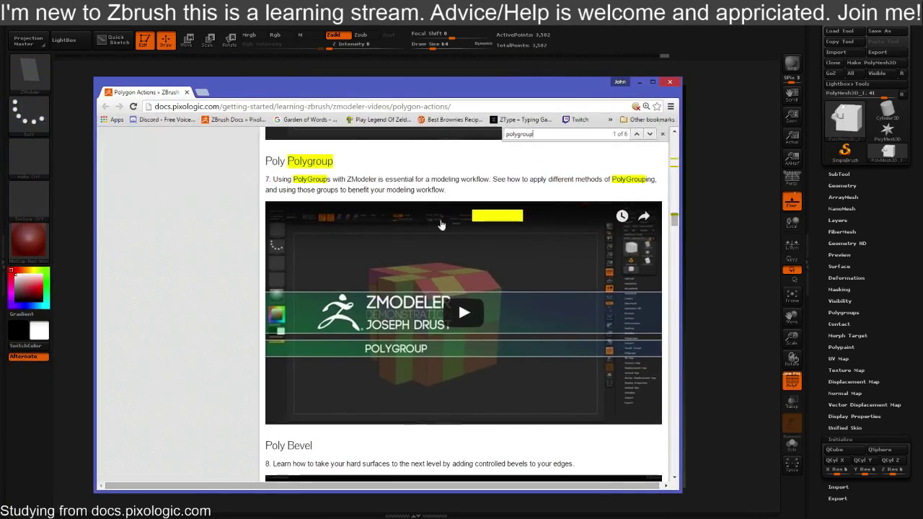
Play the Poly Polygroup demonstration video and show it full screen
{"action": "left_click", "coordinate": [462, 313]}
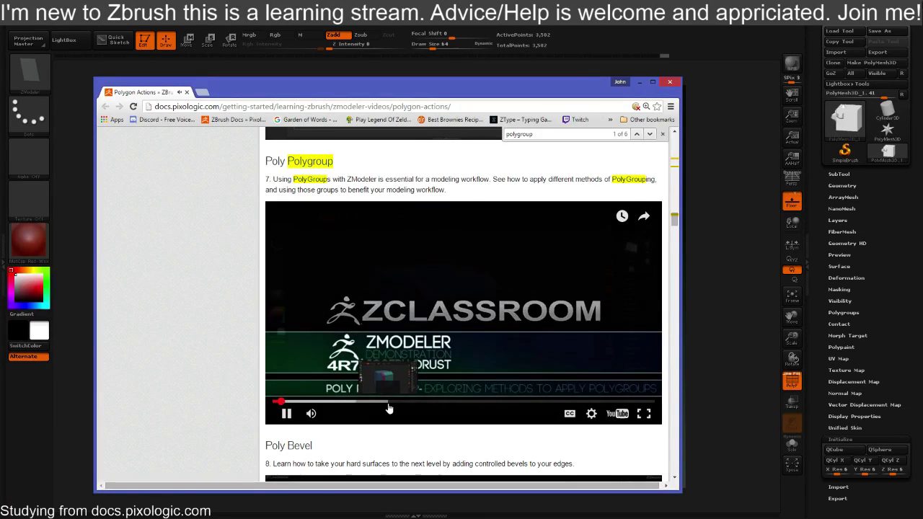
{"action": "key", "text": "alt+Tab"}
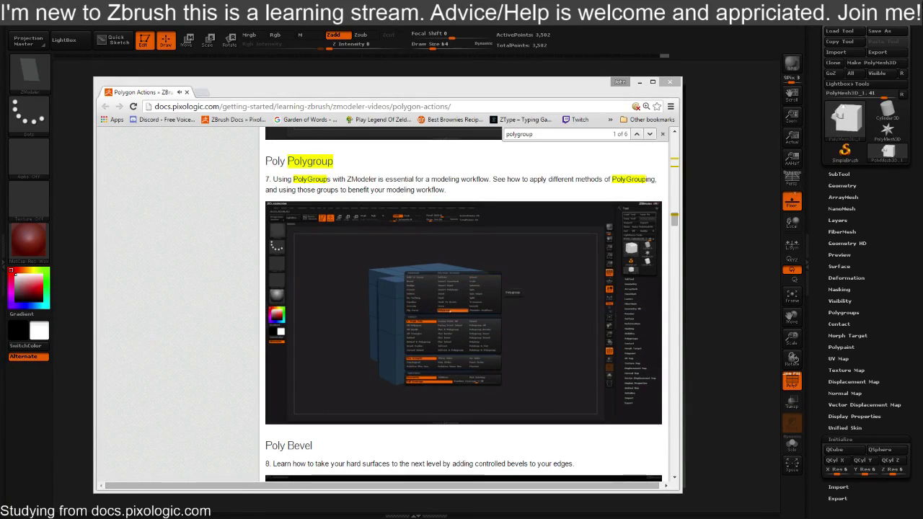
{"action": "left_click", "coordinate": [182, 326]}
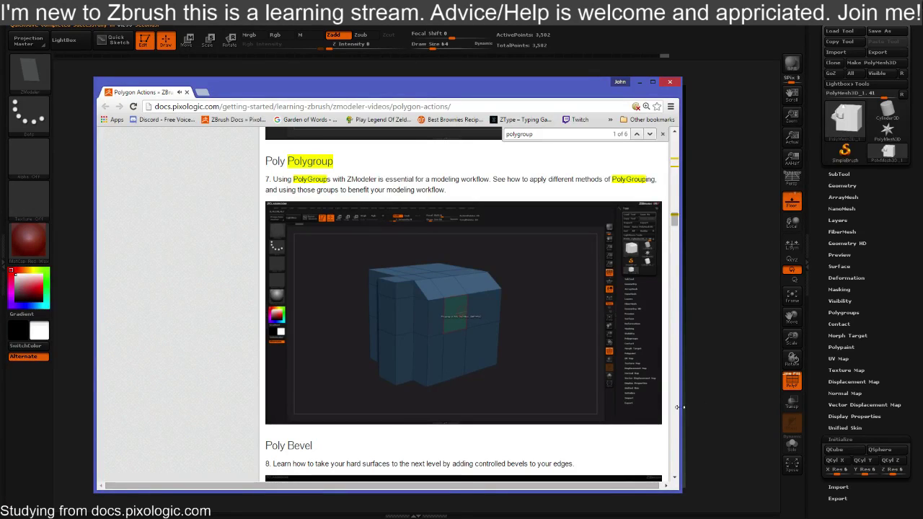
{"action": "left_click", "coordinate": [644, 414]}
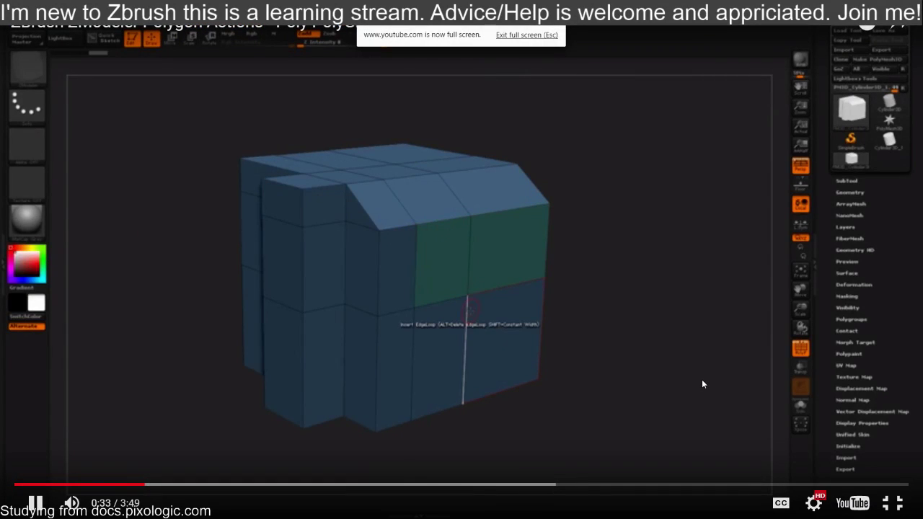
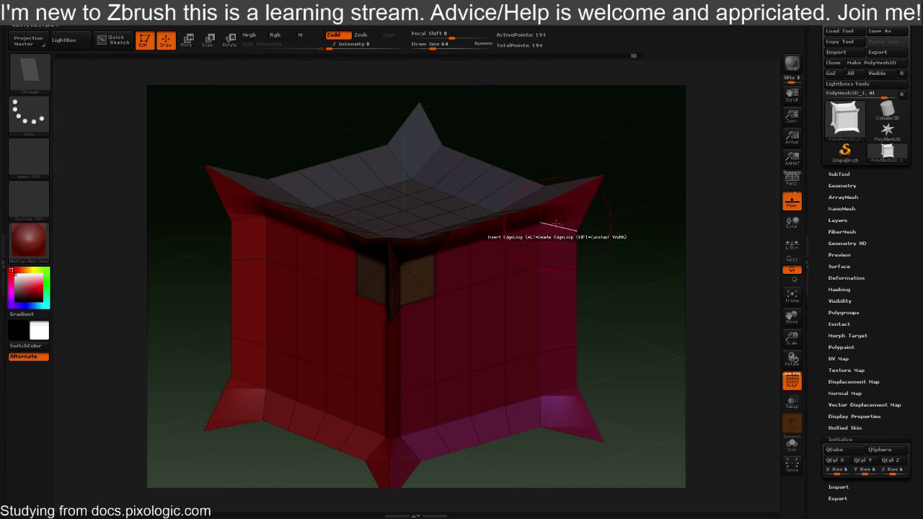
Apply the Bridge Ring point action to the four inner corner points of the spiked cube's top face
{"action": "left_click_drag", "start_coordinate": [613, 238], "coordinate": [519, 301]}
{"action": "left_click", "coordinate": [519, 302]}
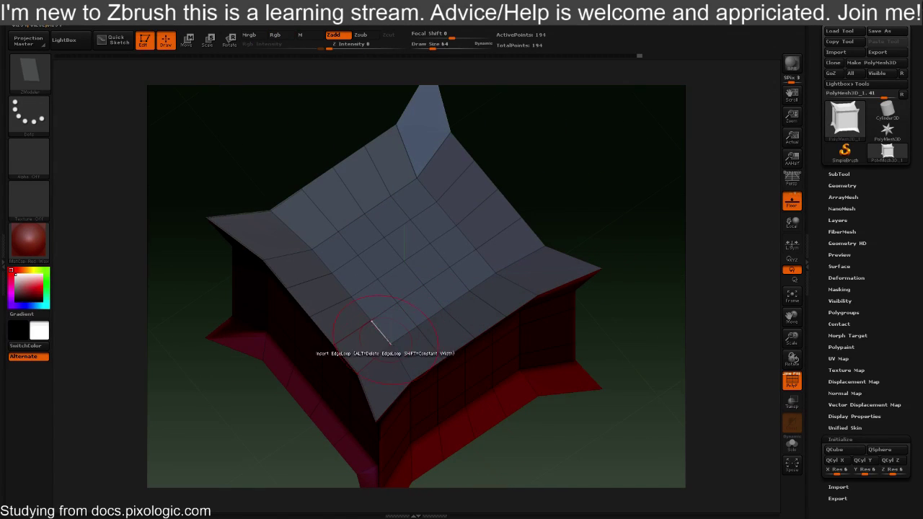
{"action": "key", "text": "ctrl+z"}
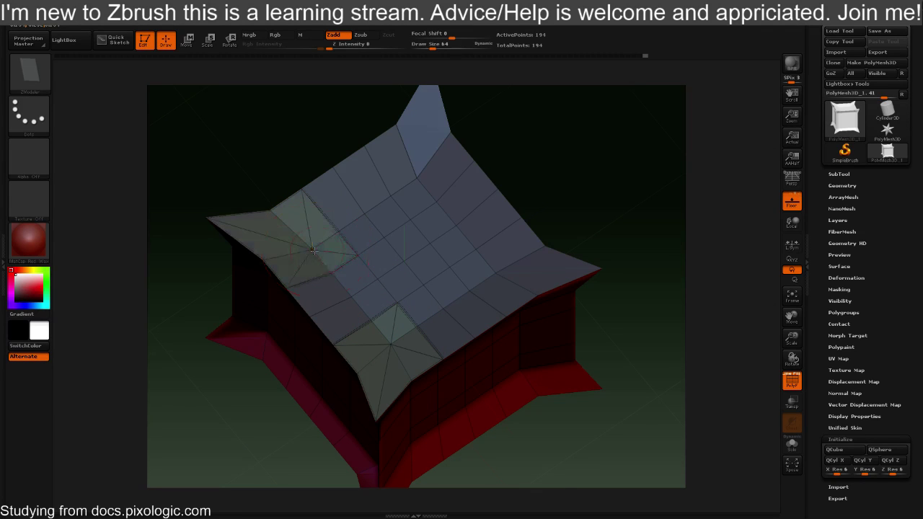
{"action": "left_click", "coordinate": [416, 178]}
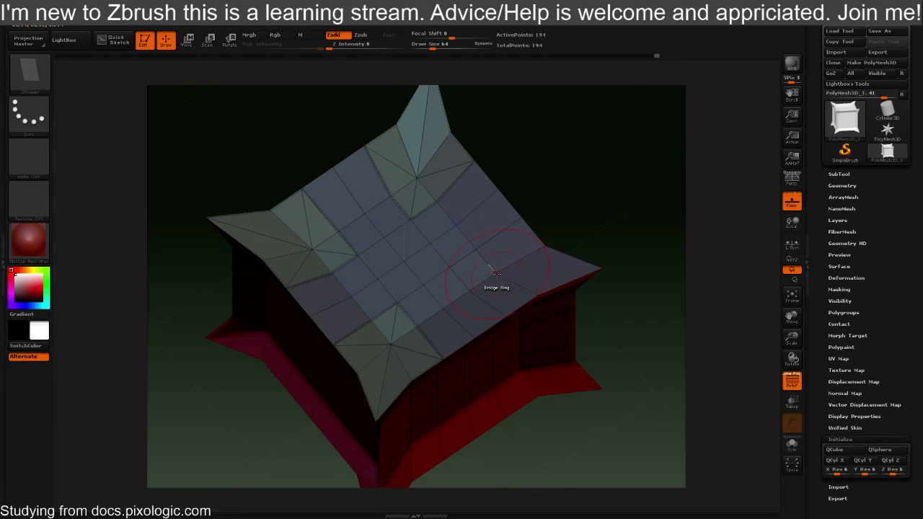
{"action": "left_click", "coordinate": [497, 272]}
Apply the Bridge Ring point action to the four inner corner points of the spiked cube's first side face
{"action": "left_click_drag", "start_coordinate": [554, 459], "coordinate": [437, 290]}
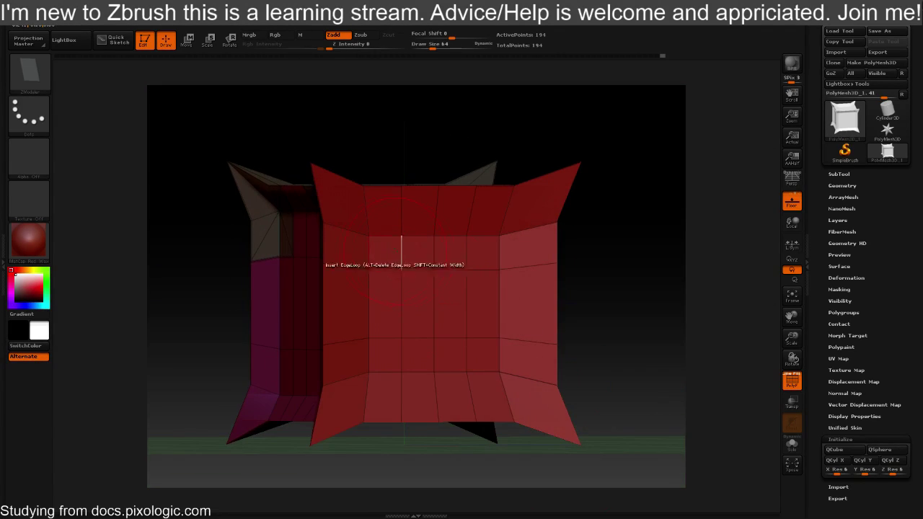
{"action": "left_click", "coordinate": [500, 236]}
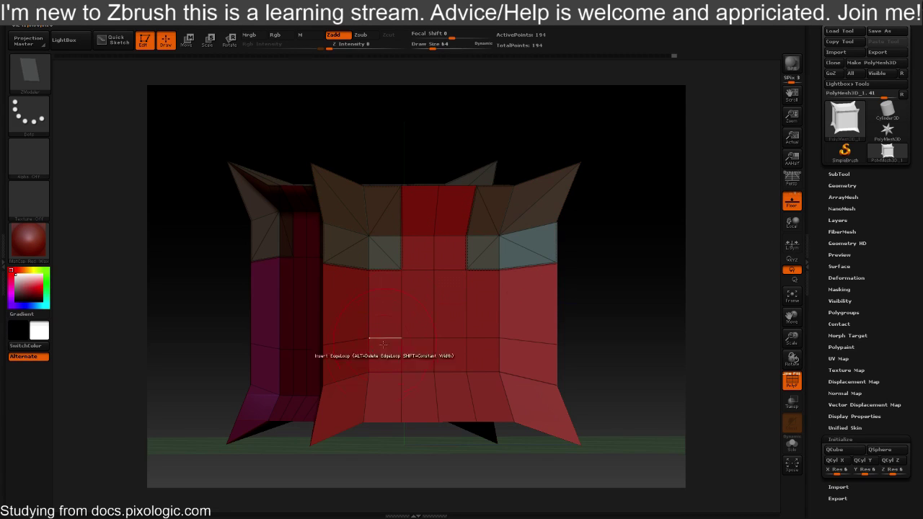
{"action": "left_click", "coordinate": [370, 371]}
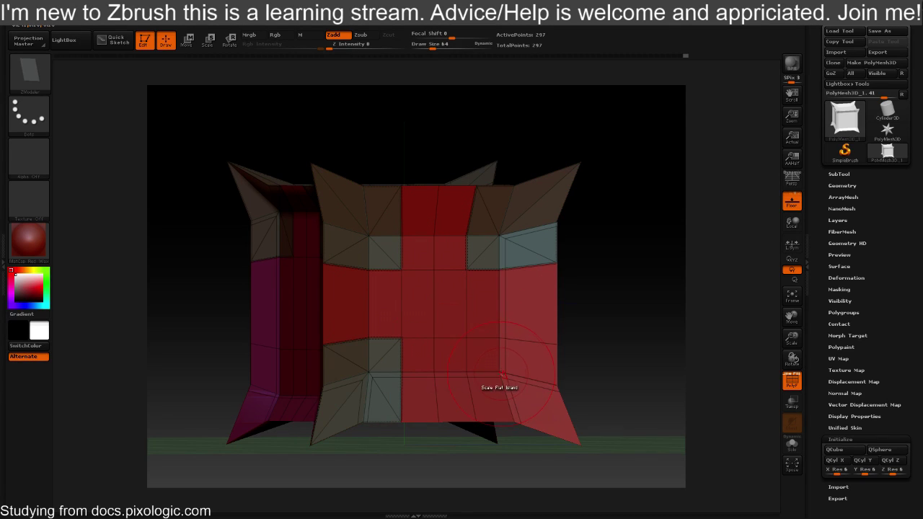
{"action": "left_click_drag", "start_coordinate": [587, 409], "coordinate": [333, 349]}
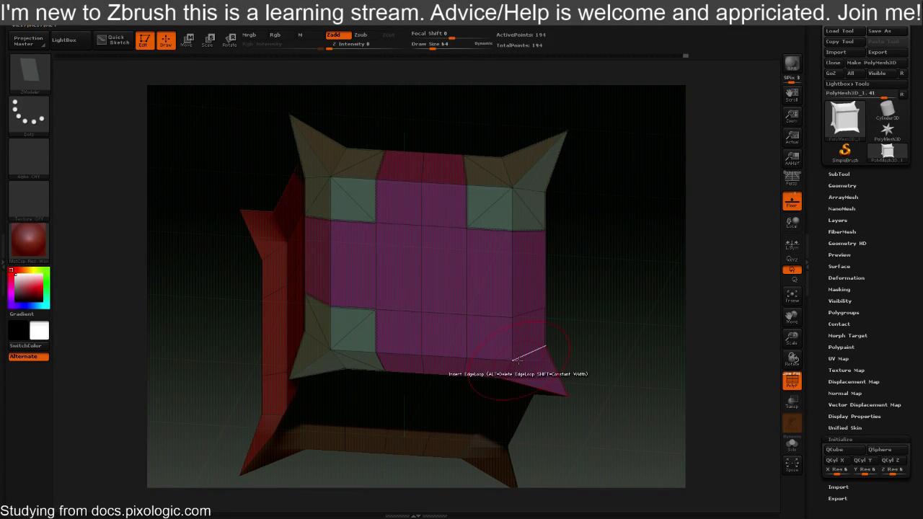
Apply Bridge Ring to the inner corner points of the neighbouring purple and red side faces
{"action": "left_click_drag", "start_coordinate": [566, 350], "coordinate": [635, 330]}
{"action": "left_click", "coordinate": [376, 182]}
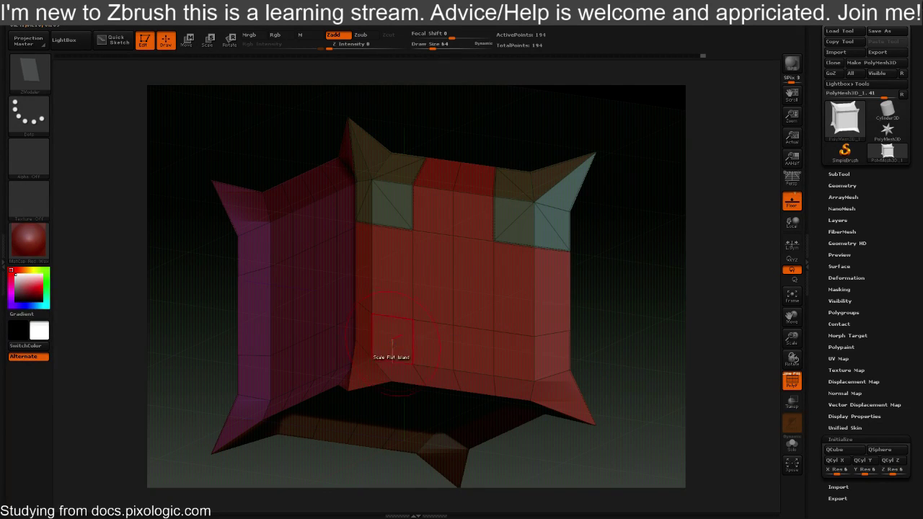
{"action": "left_click", "coordinate": [375, 355]}
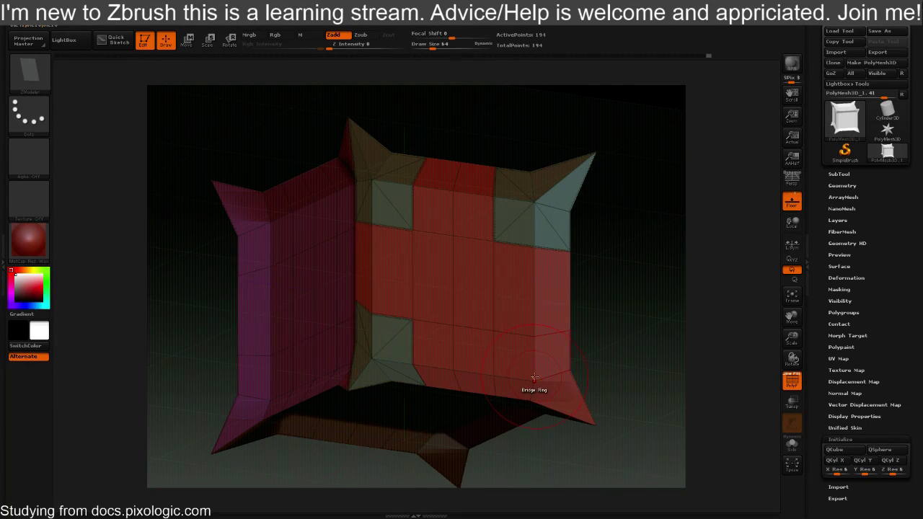
{"action": "left_click", "coordinate": [534, 378]}
Apply Bridge Ring to the four inner corner points of the last unbridged purple side face
{"action": "left_click_drag", "start_coordinate": [630, 338], "coordinate": [497, 368]}
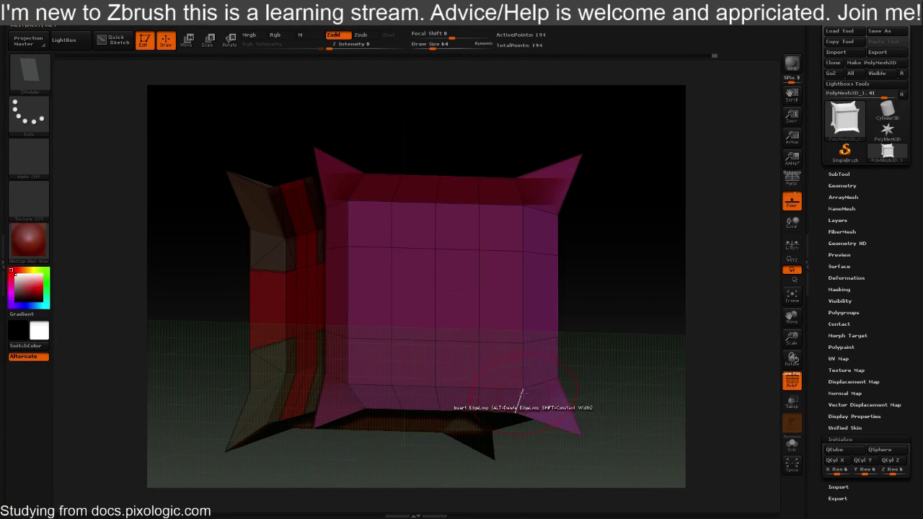
{"action": "left_click", "coordinate": [359, 385]}
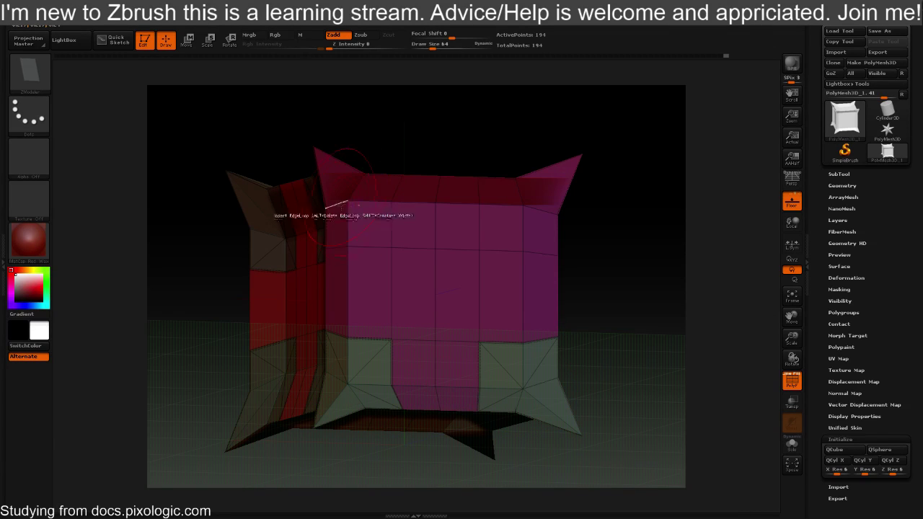
{"action": "left_click", "coordinate": [368, 217]}
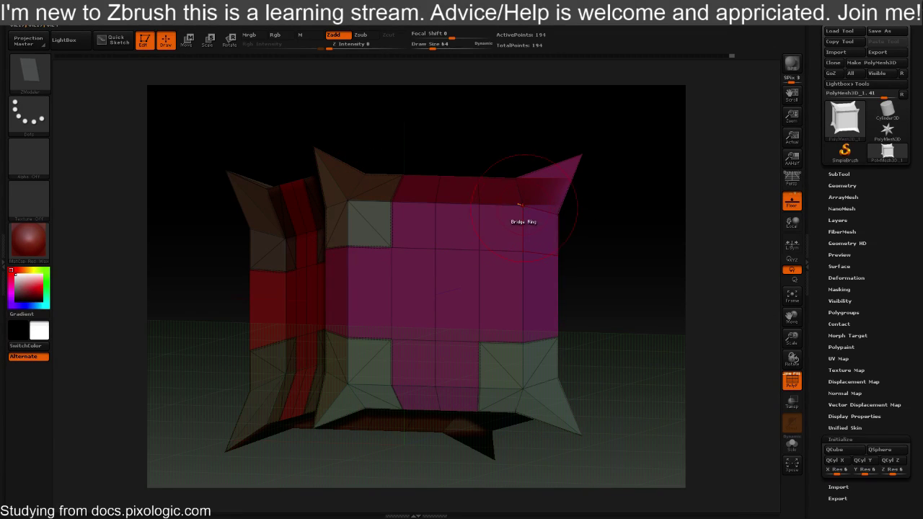
{"action": "left_click", "coordinate": [508, 220]}
Apply Bridge Ring to the four inner corner points of the cube's bottom face
{"action": "left_click_drag", "start_coordinate": [591, 224], "coordinate": [570, 317]}
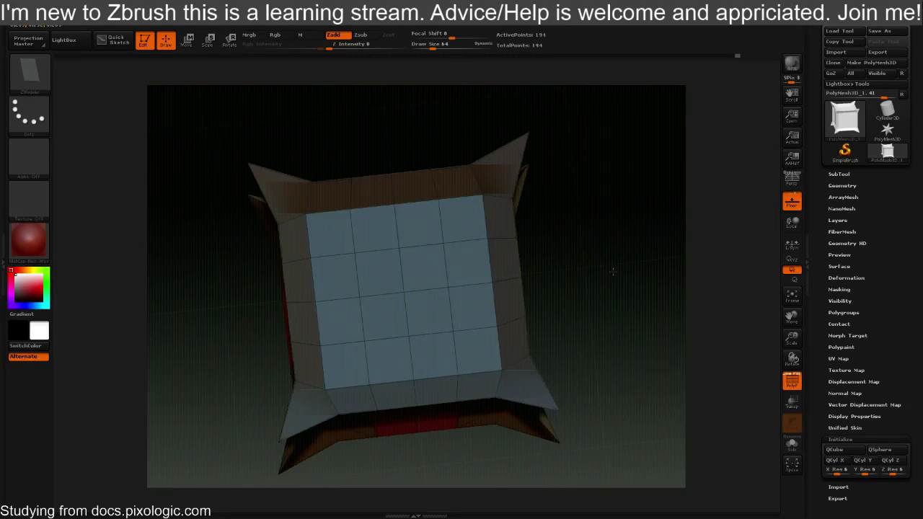
{"action": "left_click", "coordinate": [324, 230]}
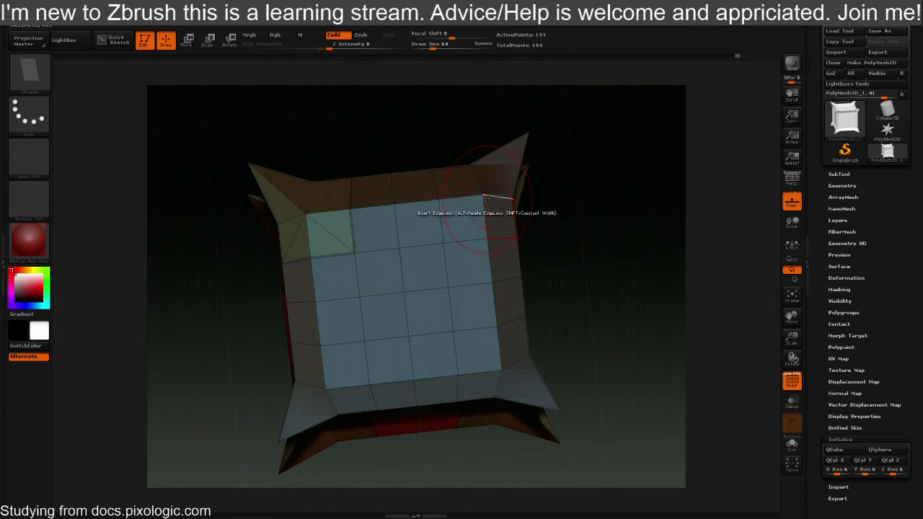
{"action": "left_click", "coordinate": [462, 218]}
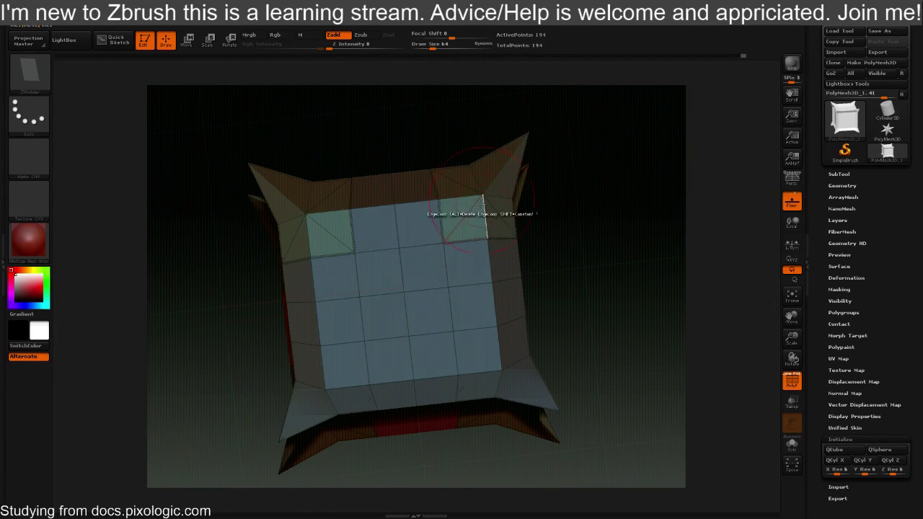
{"action": "left_click", "coordinate": [487, 364]}
{"action": "left_click", "coordinate": [325, 390]}
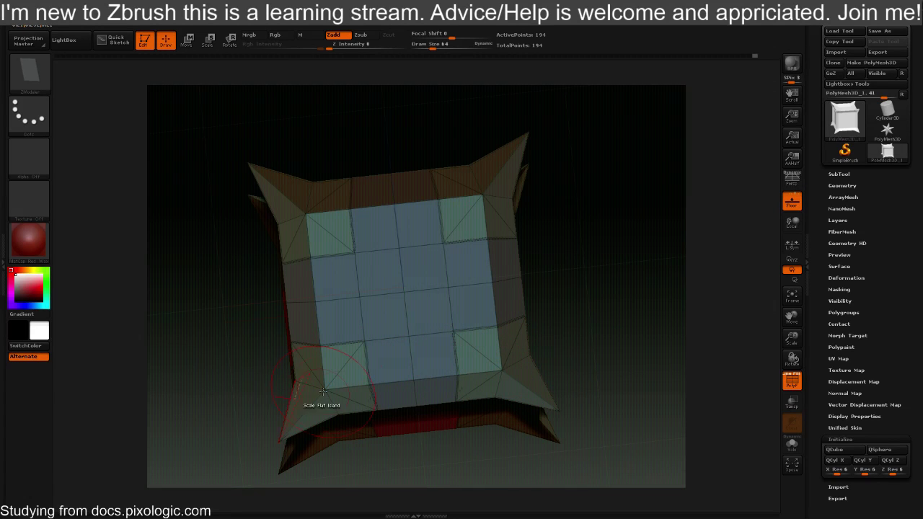
Check the bridged corners around the whole cube and undo the last mesh edit
{"action": "left_click_drag", "start_coordinate": [254, 412], "coordinate": [563, 102]}
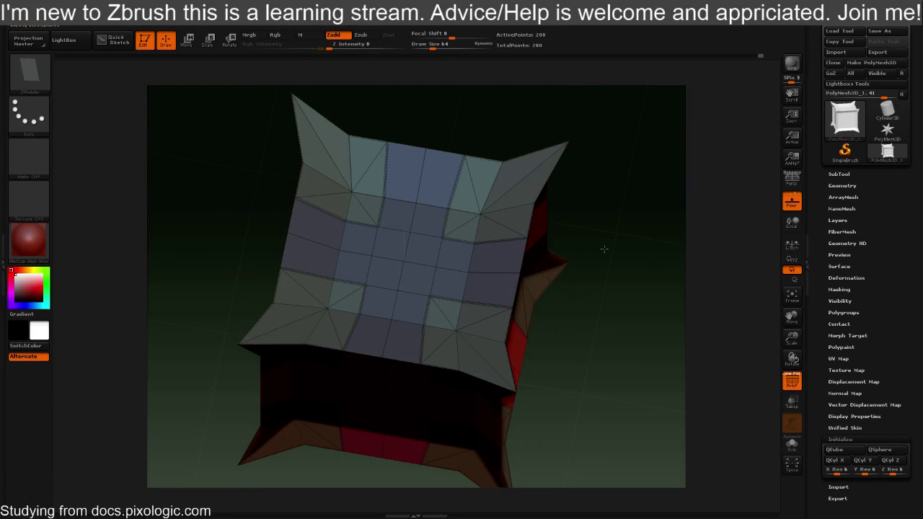
{"action": "mouse_move", "coordinate": [579, 292]}
{"action": "left_mouse_down"}
{"action": "mouse_move", "coordinate": [625, 262]}
{"action": "mouse_move", "coordinate": [591, 233]}
{"action": "mouse_move", "coordinate": [558, 239]}
{"action": "mouse_move", "coordinate": [574, 219]}
{"action": "left_mouse_up"}
{"action": "key", "text": "ctrl+z"}
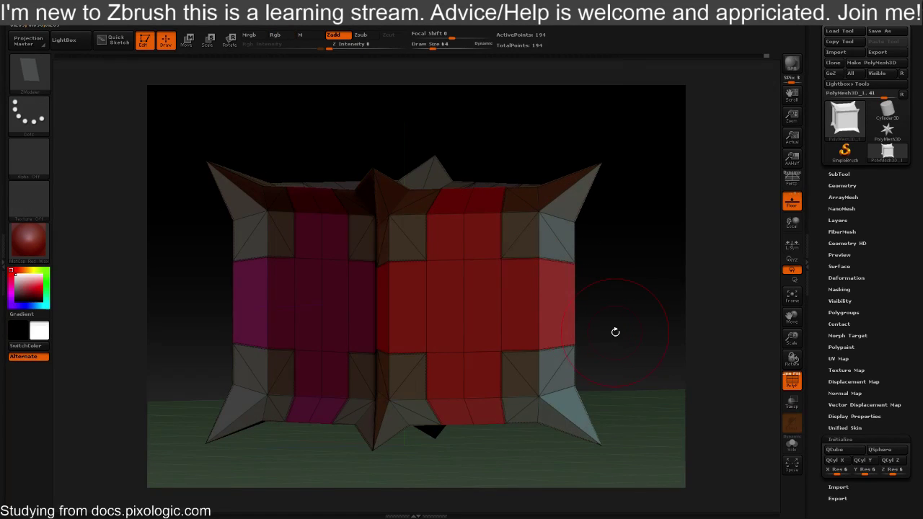
Preview the bridged cube with dynamic subdivision smoothing and the PolyFrame hidden
{"action": "mouse_move", "coordinate": [615, 332]}
{"action": "left_mouse_down"}
{"action": "mouse_move", "coordinate": [636, 288]}
{"action": "mouse_move", "coordinate": [647, 190]}
{"action": "mouse_move", "coordinate": [642, 115]}
{"action": "mouse_move", "coordinate": [532, 128]}
{"action": "mouse_move", "coordinate": [417, 91]}
{"action": "mouse_move", "coordinate": [468, 144]}
{"action": "mouse_move", "coordinate": [580, 301]}
{"action": "mouse_move", "coordinate": [645, 237]}
{"action": "left_mouse_up"}
{"action": "left_click_drag", "start_coordinate": [656, 313], "coordinate": [576, 313], "text": "alt"}
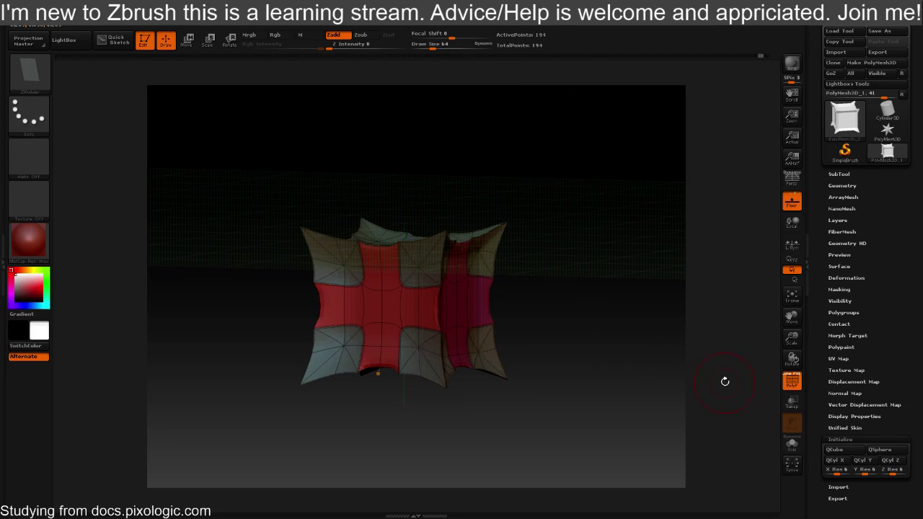
{"action": "key", "text": "shift"}
{"action": "key", "text": "shift+f"}
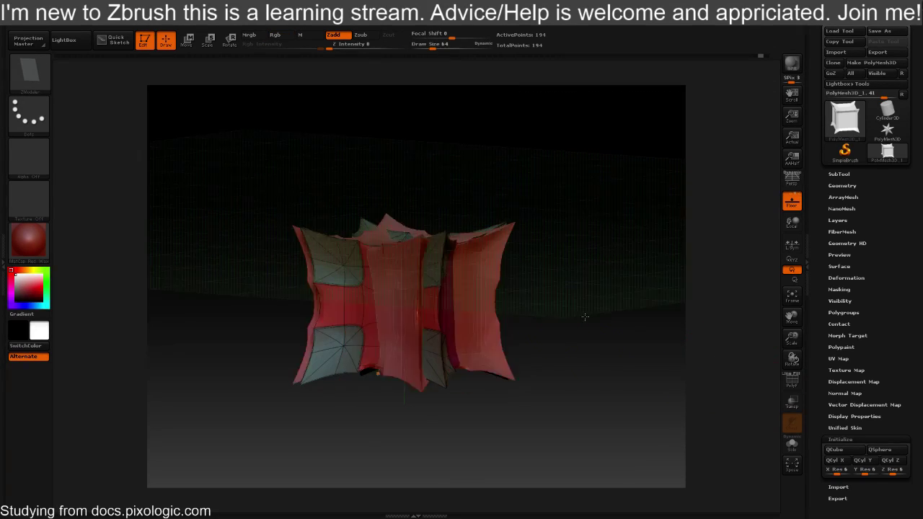
{"action": "left_click_drag", "start_coordinate": [585, 317], "coordinate": [575, 359]}
{"action": "key", "text": "shift+f"}
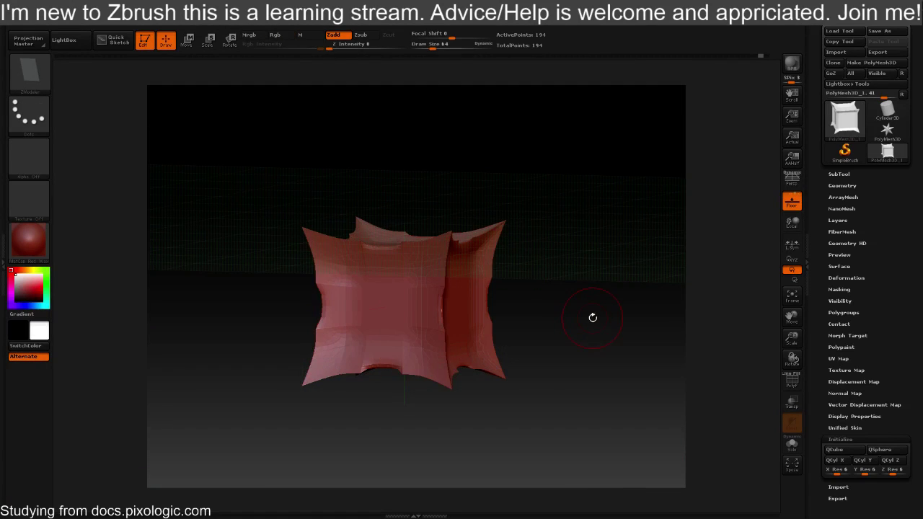
{"action": "left_click_drag", "start_coordinate": [592, 318], "coordinate": [592, 267]}
{"action": "mouse_move", "coordinate": [593, 120]}
{"action": "left_mouse_down"}
{"action": "mouse_move", "coordinate": [579, 247]}
{"action": "mouse_move", "coordinate": [567, 251]}
{"action": "mouse_move", "coordinate": [607, 260]}
{"action": "mouse_move", "coordinate": [541, 263]}
{"action": "mouse_move", "coordinate": [584, 248]}
{"action": "mouse_move", "coordinate": [649, 260]}
{"action": "mouse_move", "coordinate": [396, 257]}
{"action": "left_mouse_up"}
Try the Smooth brush along the edge between the top and side face, undo it, and turn off the smoothed preview
{"action": "mouse_move", "coordinate": [341, 253]}
{"action": "left_mouse_down", "text": "shift"}
{"action": "mouse_move", "coordinate": [463, 277]}
{"action": "mouse_move", "coordinate": [404, 285]}
{"action": "left_mouse_up", "text": "shift"}
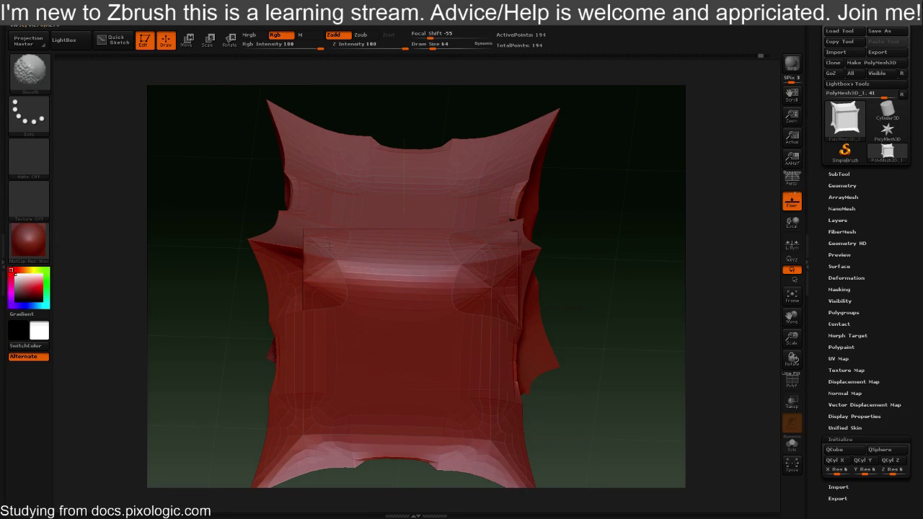
{"action": "mouse_move", "coordinate": [643, 331]}
{"action": "left_mouse_down"}
{"action": "mouse_move", "coordinate": [671, 306]}
{"action": "mouse_move", "coordinate": [641, 295]}
{"action": "mouse_move", "coordinate": [645, 285]}
{"action": "mouse_move", "coordinate": [635, 340]}
{"action": "left_mouse_up"}
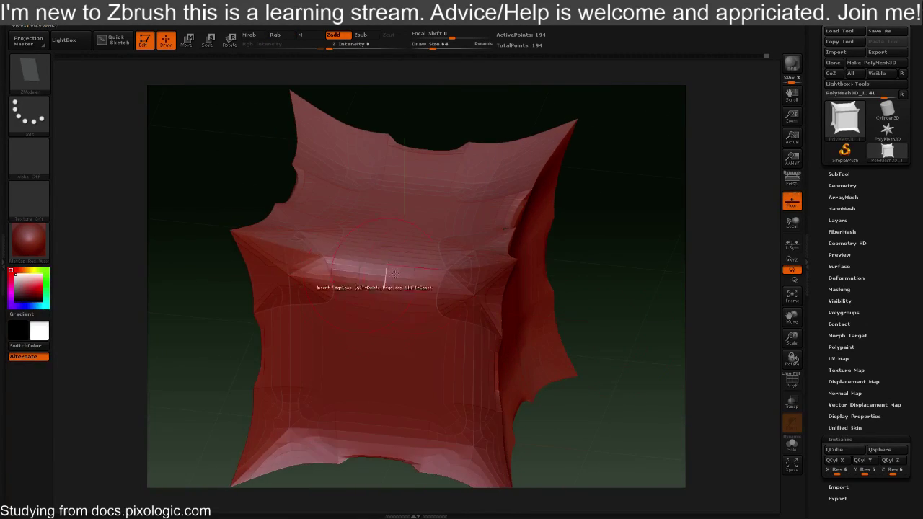
{"action": "left_click_drag", "start_coordinate": [631, 248], "coordinate": [606, 236]}
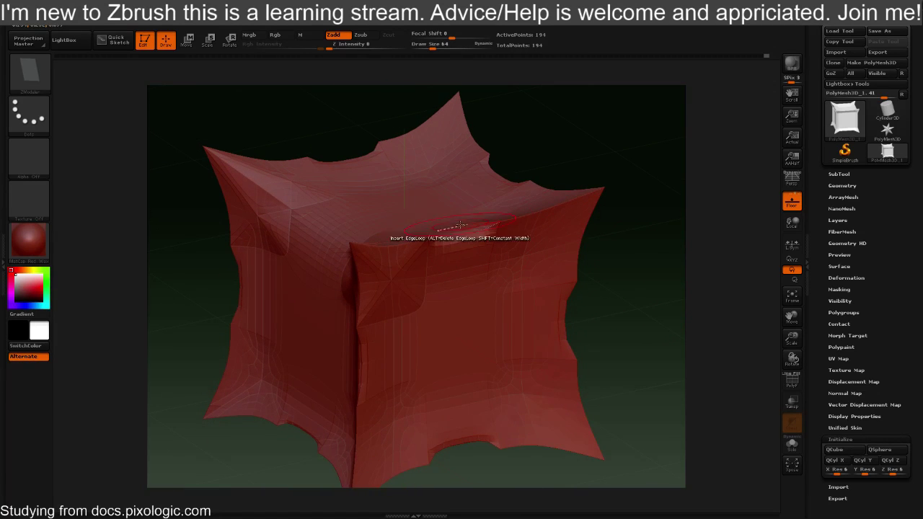
{"action": "left_click_drag", "start_coordinate": [548, 128], "coordinate": [579, 144]}
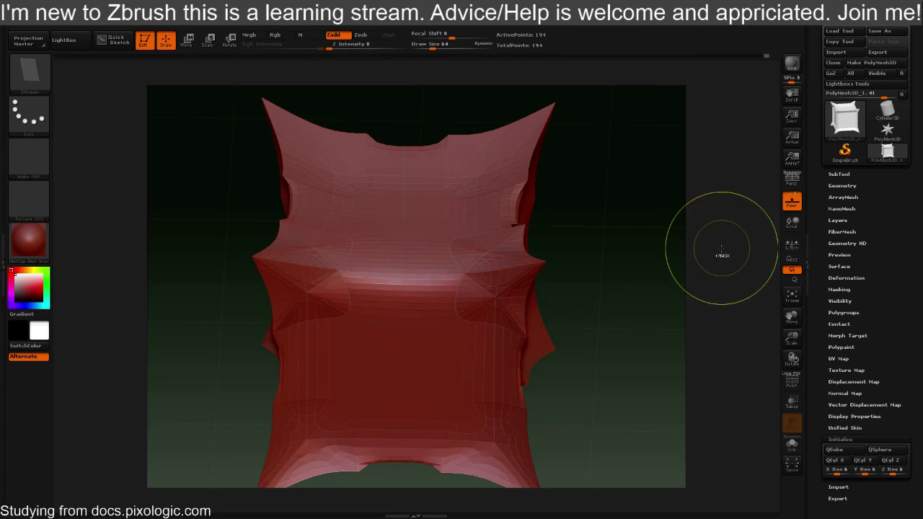
{"action": "key", "text": "shift+d"}
{"action": "left_click_drag", "start_coordinate": [653, 272], "coordinate": [678, 292]}
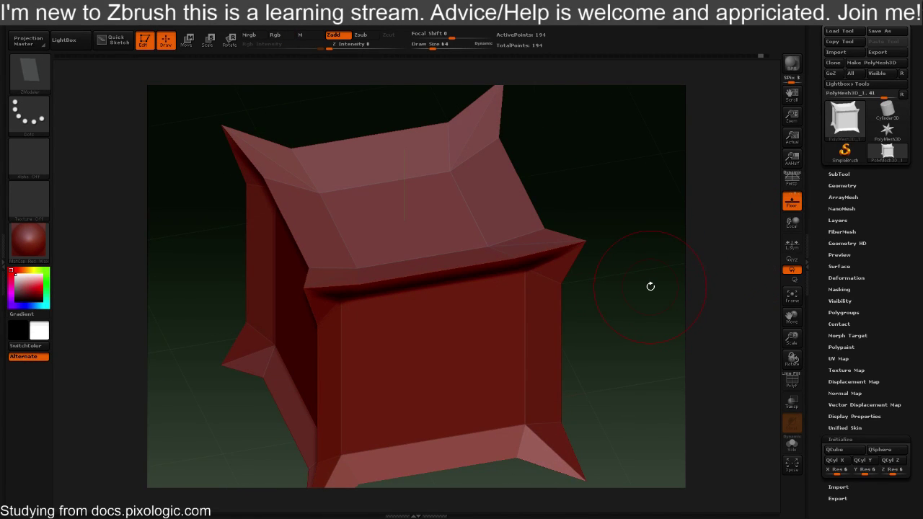
Show the PolyFrame, turn on Local Symmetry, and enable the dynamic subdivision preview
{"action": "key", "text": "shift+f"}
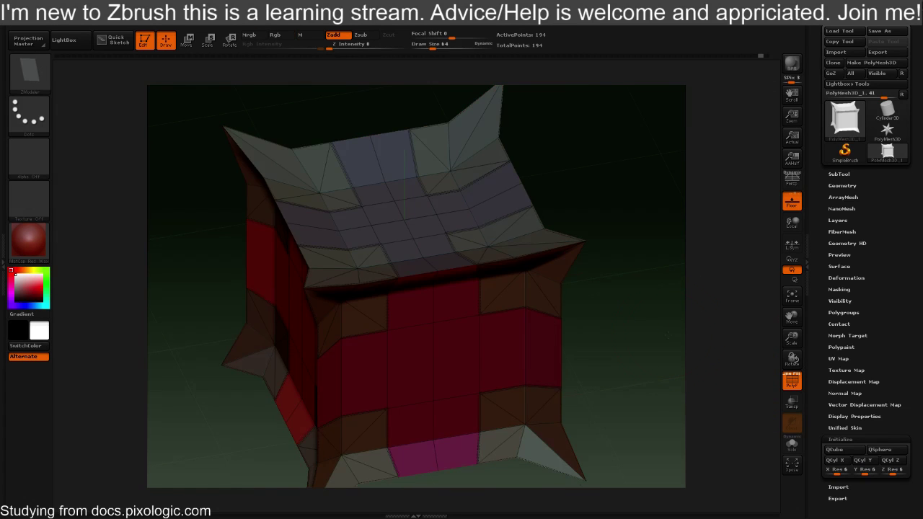
{"action": "left_click_drag", "start_coordinate": [688, 334], "coordinate": [659, 317]}
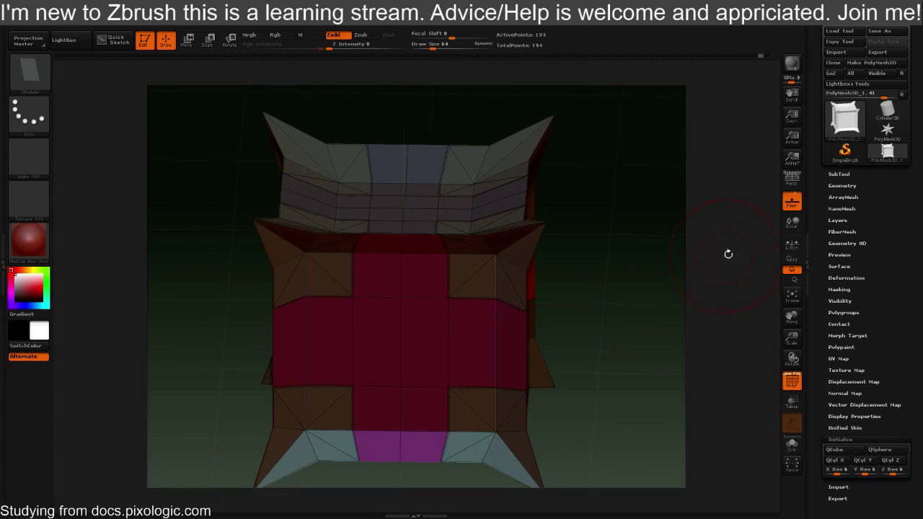
{"action": "left_click", "coordinate": [786, 250]}
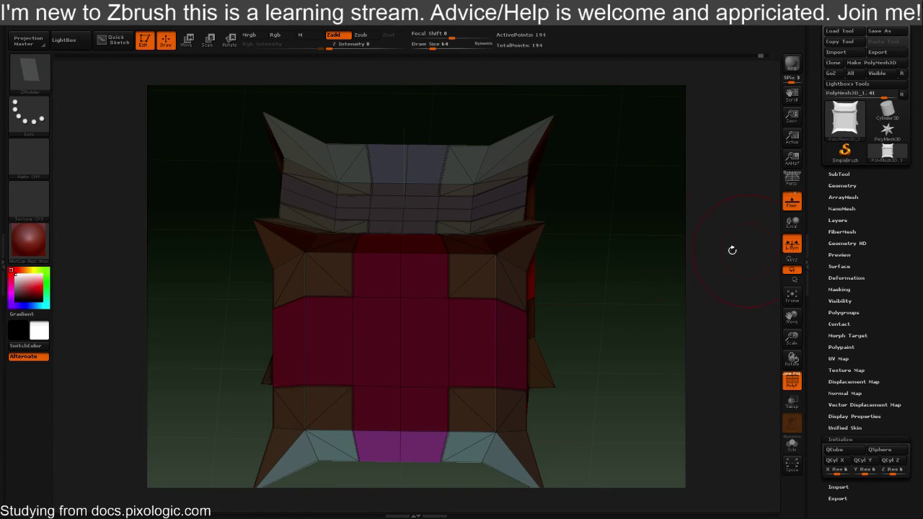
{"action": "key", "text": "shift"}
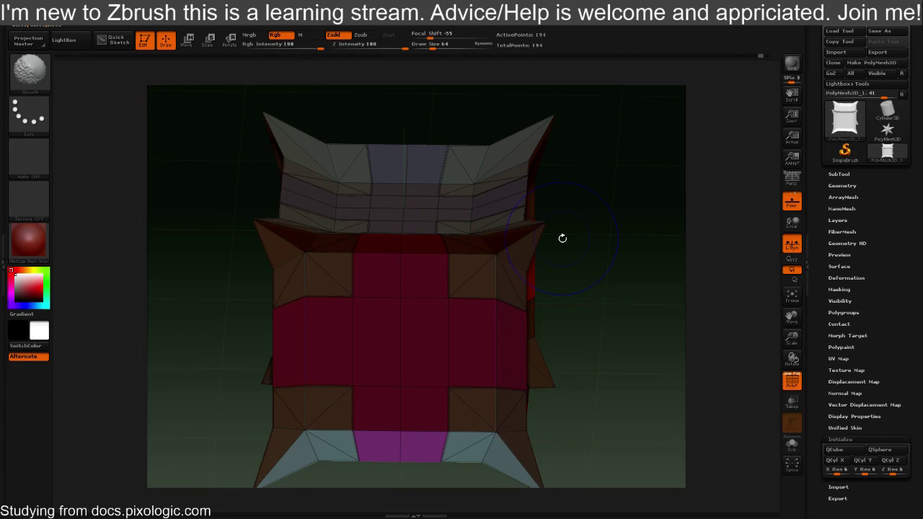
{"action": "key", "text": "d"}
{"action": "left_click_drag", "start_coordinate": [598, 247], "coordinate": [562, 254]}
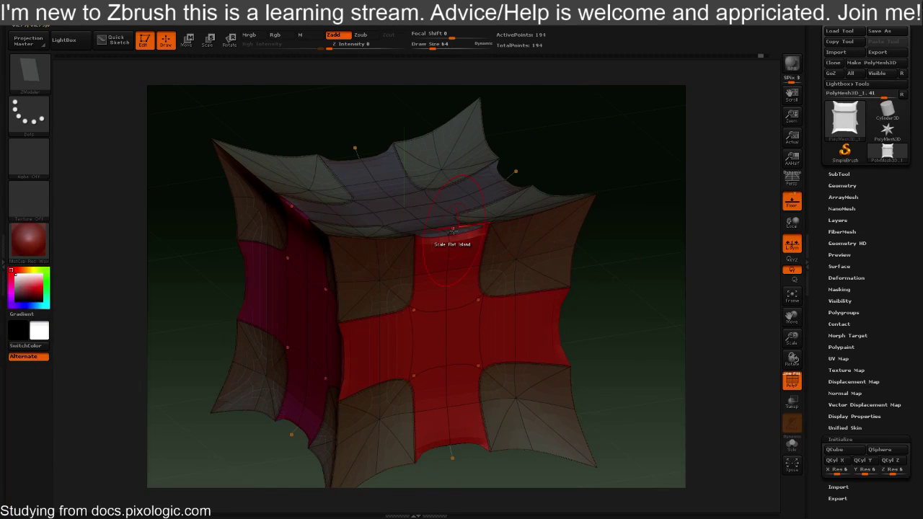
Smooth the cube's upper edge and the first vertical edges between side faces with the Smooth brush
{"action": "mouse_move", "coordinate": [438, 235]}
{"action": "left_mouse_down", "text": "shift"}
{"action": "mouse_move", "coordinate": [455, 249]}
{"action": "mouse_move", "coordinate": [389, 245]}
{"action": "mouse_move", "coordinate": [440, 257]}
{"action": "mouse_move", "coordinate": [497, 249]}
{"action": "mouse_move", "coordinate": [499, 258]}
{"action": "left_mouse_up", "text": "shift"}
{"action": "mouse_move", "coordinate": [655, 318]}
{"action": "left_mouse_down"}
{"action": "mouse_move", "coordinate": [637, 287]}
{"action": "mouse_move", "coordinate": [577, 277]}
{"action": "left_mouse_up"}
{"action": "mouse_move", "coordinate": [481, 321]}
{"action": "left_mouse_down", "text": "shift"}
{"action": "mouse_move", "coordinate": [480, 238]}
{"action": "mouse_move", "coordinate": [469, 346]}
{"action": "mouse_move", "coordinate": [473, 273]}
{"action": "left_mouse_up", "text": "shift"}
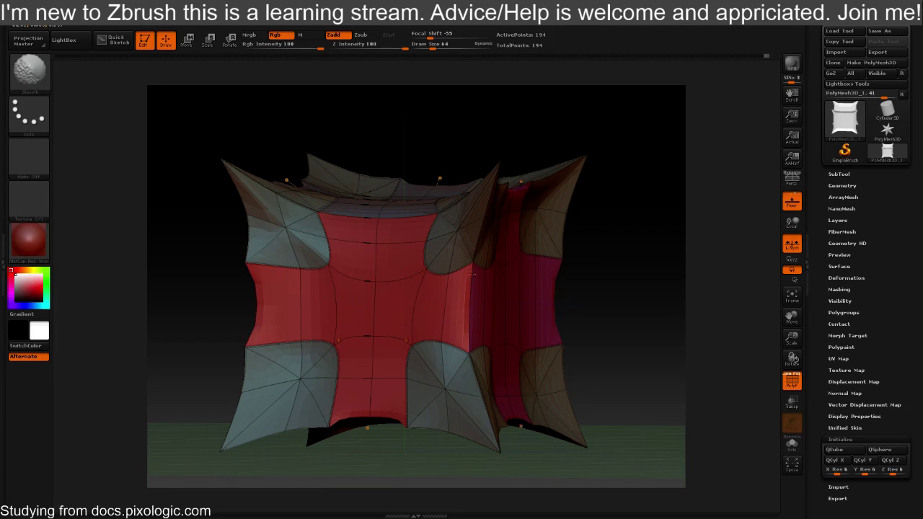
{"action": "left_click_drag", "start_coordinate": [569, 331], "coordinate": [571, 308]}
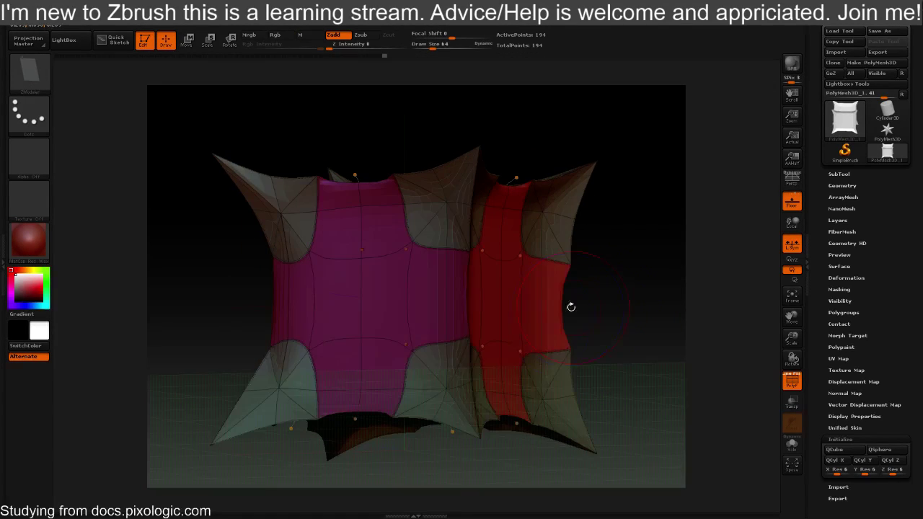
{"action": "left_click_drag", "start_coordinate": [468, 326], "coordinate": [464, 275], "text": "shift"}
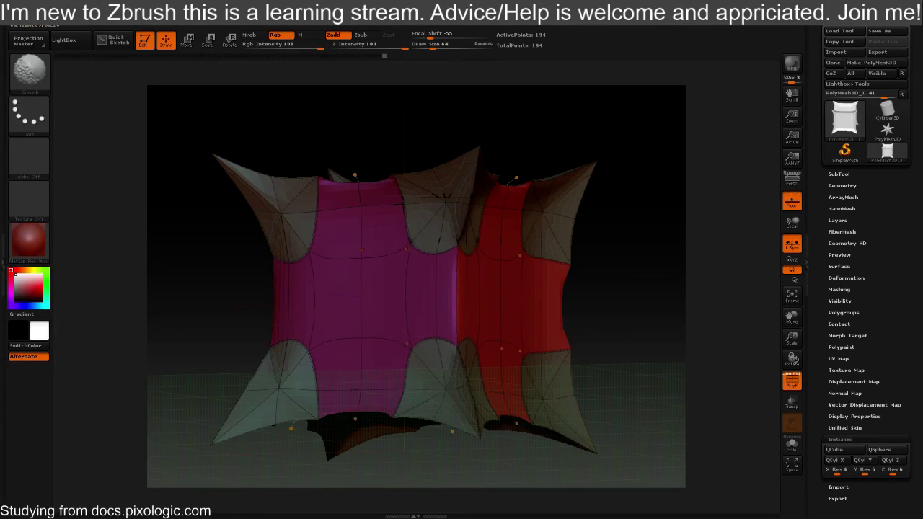
{"action": "left_click_drag", "start_coordinate": [445, 198], "coordinate": [467, 185], "text": "shift"}
Smooth the remaining vertical edges and the edge between the bottom and side faces with the Smooth brush
{"action": "mouse_move", "coordinate": [626, 288]}
{"action": "left_mouse_down"}
{"action": "mouse_move", "coordinate": [543, 325]}
{"action": "mouse_move", "coordinate": [569, 323]}
{"action": "mouse_move", "coordinate": [527, 310]}
{"action": "left_mouse_up"}
{"action": "mouse_move", "coordinate": [464, 355]}
{"action": "left_mouse_down", "text": "shift"}
{"action": "mouse_move", "coordinate": [464, 285]}
{"action": "mouse_move", "coordinate": [462, 343]}
{"action": "left_mouse_up", "text": "shift"}
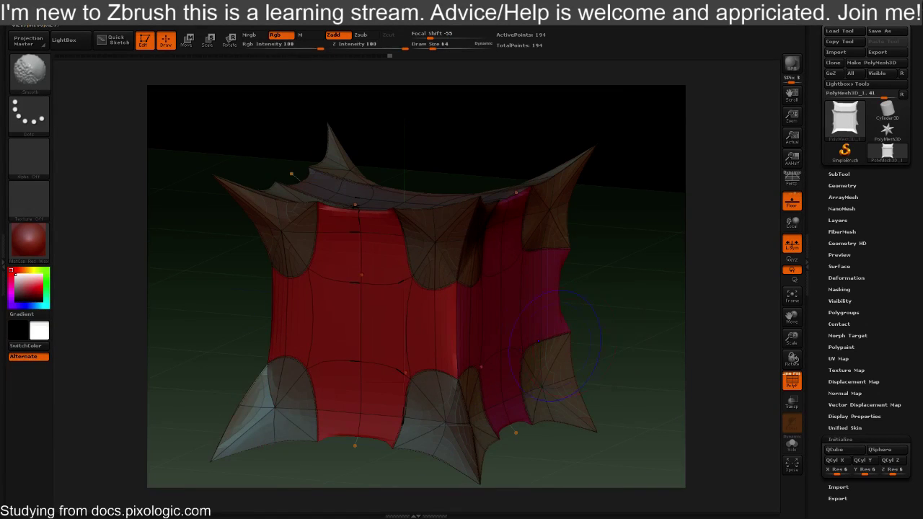
{"action": "mouse_move", "coordinate": [629, 340]}
{"action": "left_mouse_down"}
{"action": "mouse_move", "coordinate": [575, 317]}
{"action": "mouse_move", "coordinate": [541, 320]}
{"action": "left_mouse_up"}
{"action": "left_click_drag", "start_coordinate": [404, 361], "coordinate": [401, 293], "text": "shift"}
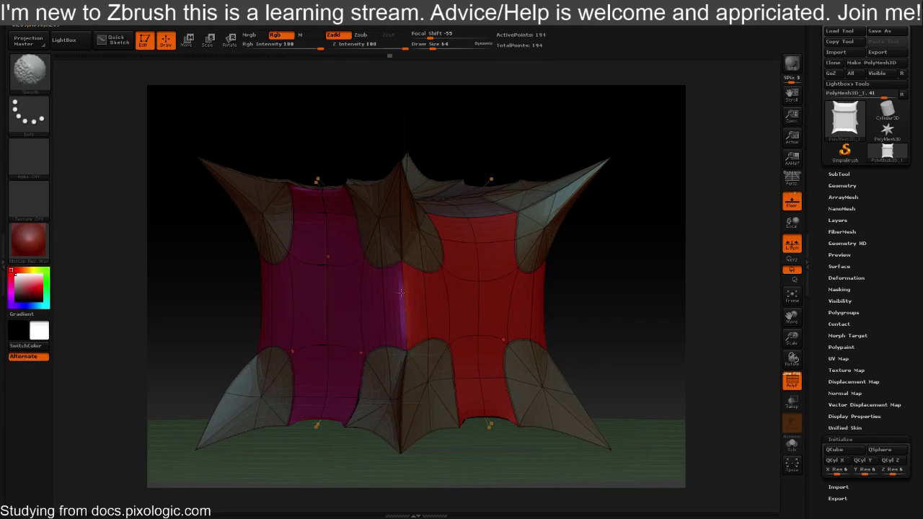
{"action": "left_click_drag", "start_coordinate": [555, 315], "coordinate": [541, 238]}
{"action": "left_click_drag", "start_coordinate": [493, 315], "coordinate": [415, 290], "text": "shift"}
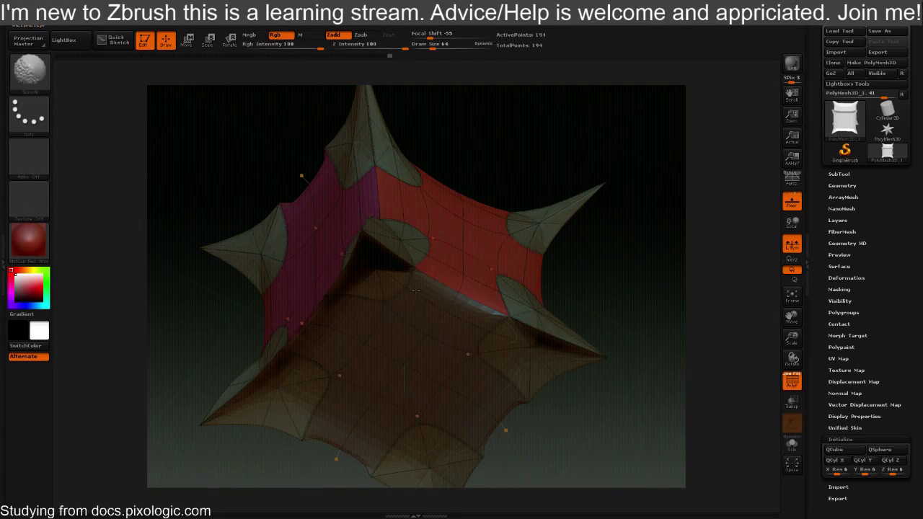
{"action": "mouse_move", "coordinate": [614, 305]}
{"action": "left_mouse_down"}
{"action": "mouse_move", "coordinate": [606, 326]}
{"action": "mouse_move", "coordinate": [532, 310]}
{"action": "mouse_move", "coordinate": [587, 322]}
{"action": "mouse_move", "coordinate": [591, 281]}
{"action": "mouse_move", "coordinate": [583, 274]}
{"action": "mouse_move", "coordinate": [568, 307]}
{"action": "mouse_move", "coordinate": [546, 314]}
{"action": "mouse_move", "coordinate": [560, 307]}
{"action": "left_mouse_up"}
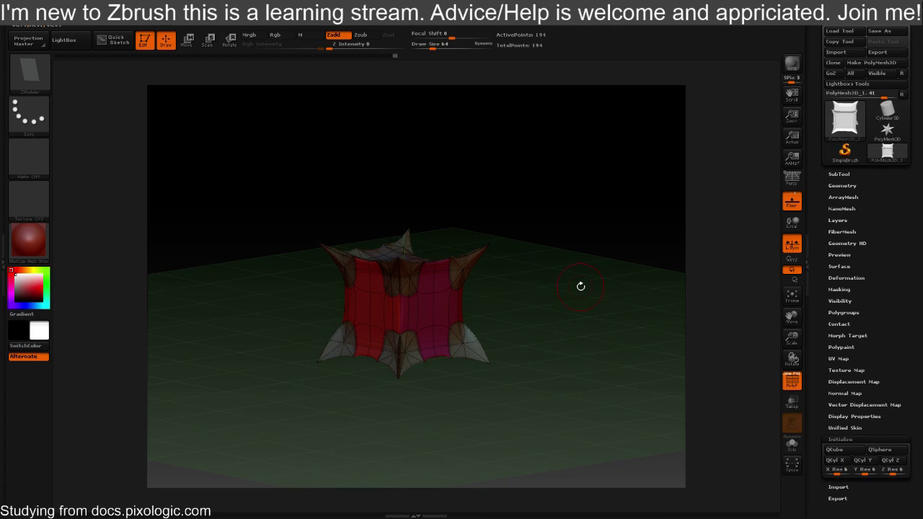
Hide the PolyFrame and smooth the cube's lower edge near a corner with the Smooth brush
{"action": "key", "text": "shift+f"}
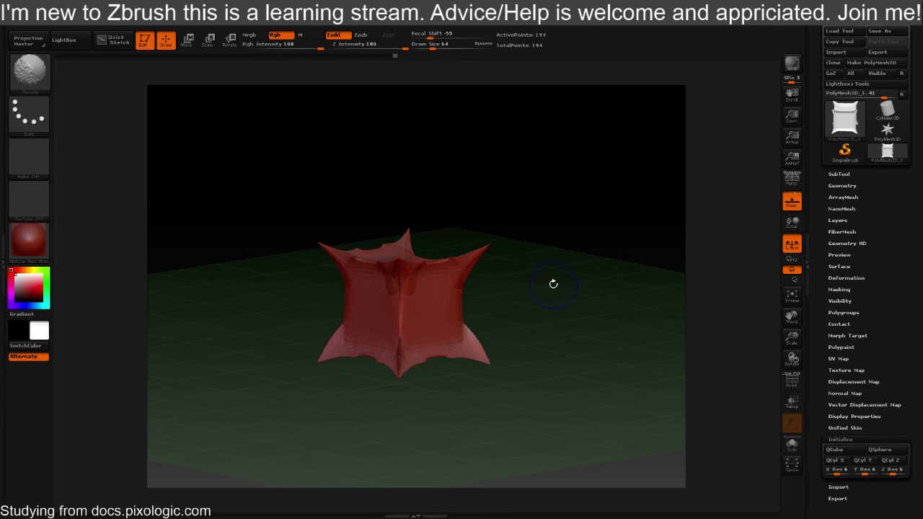
{"action": "left_click_drag", "start_coordinate": [554, 284], "coordinate": [635, 281]}
{"action": "key", "text": "shift"}
{"action": "key", "text": "shift"}
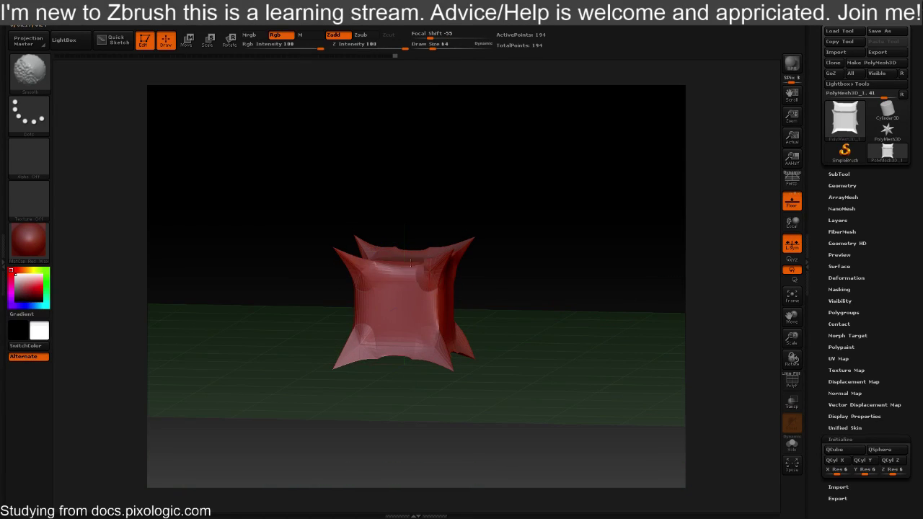
{"action": "mouse_move", "coordinate": [531, 294]}
{"action": "left_mouse_down"}
{"action": "mouse_move", "coordinate": [569, 295]}
{"action": "mouse_move", "coordinate": [577, 253]}
{"action": "left_mouse_up"}
{"action": "key", "text": "shift"}
{"action": "left_click_drag", "start_coordinate": [437, 323], "coordinate": [462, 325], "text": "shift"}
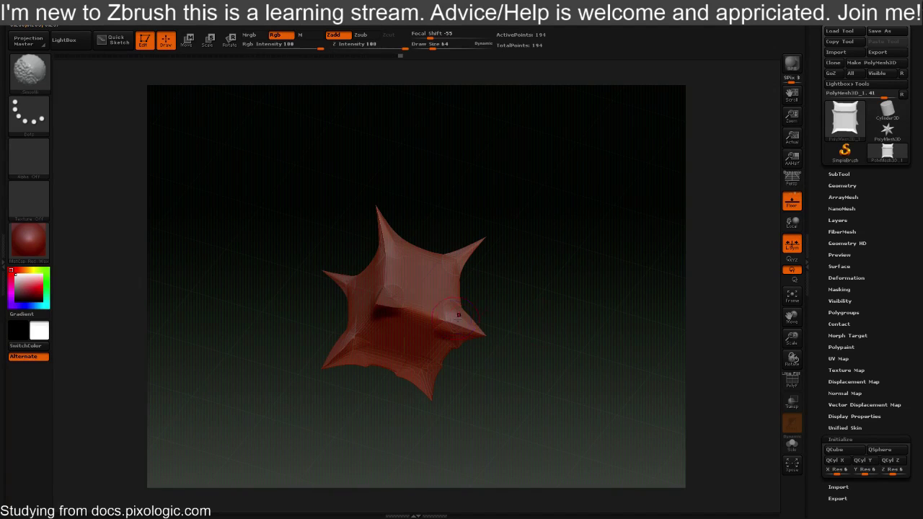
{"action": "left_click_drag", "start_coordinate": [609, 306], "coordinate": [564, 297]}
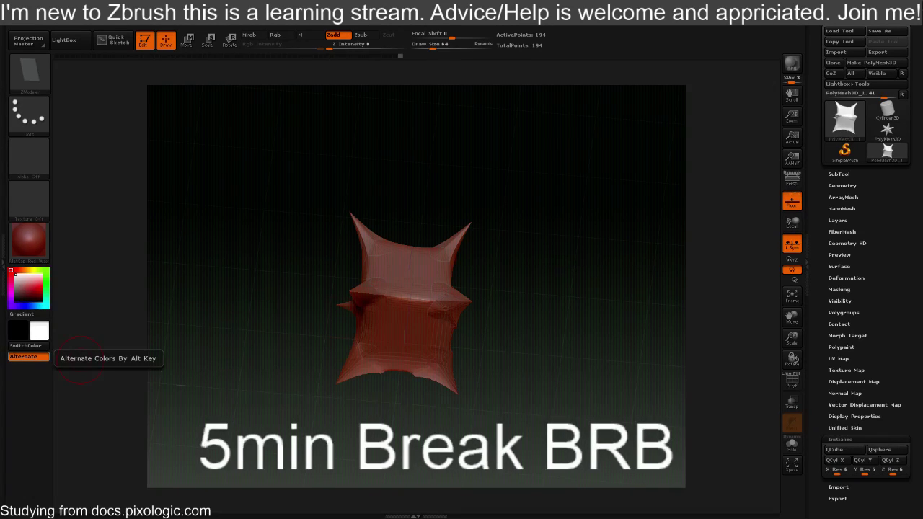
Show the PolyFrame and take the cube back to an earlier smoothing stage in the undo history
{"action": "left_click_drag", "start_coordinate": [550, 216], "coordinate": [742, 330]}
{"action": "left_click", "coordinate": [790, 385]}
{"action": "left_click_drag", "start_coordinate": [570, 303], "coordinate": [552, 307]}
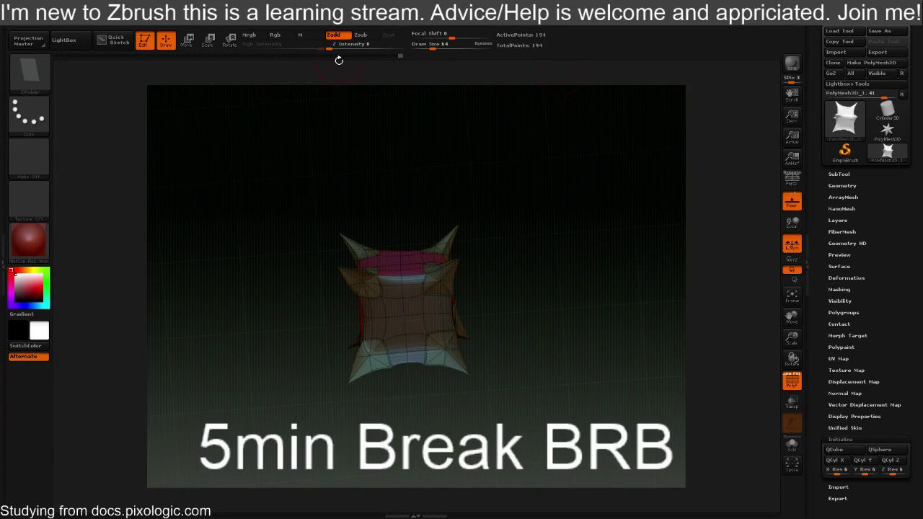
{"action": "left_click", "coordinate": [338, 54]}
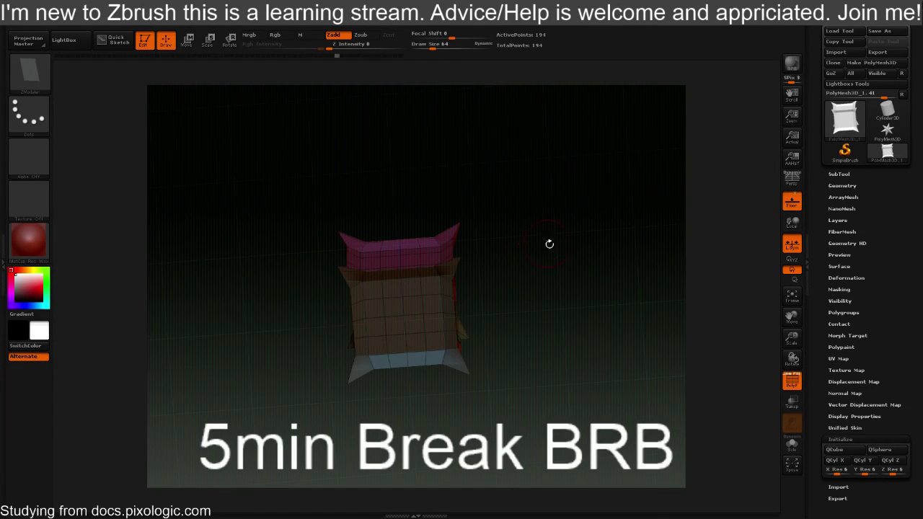
{"action": "left_click_drag", "start_coordinate": [550, 243], "coordinate": [522, 291]}
{"action": "left_click", "coordinate": [367, 56]}
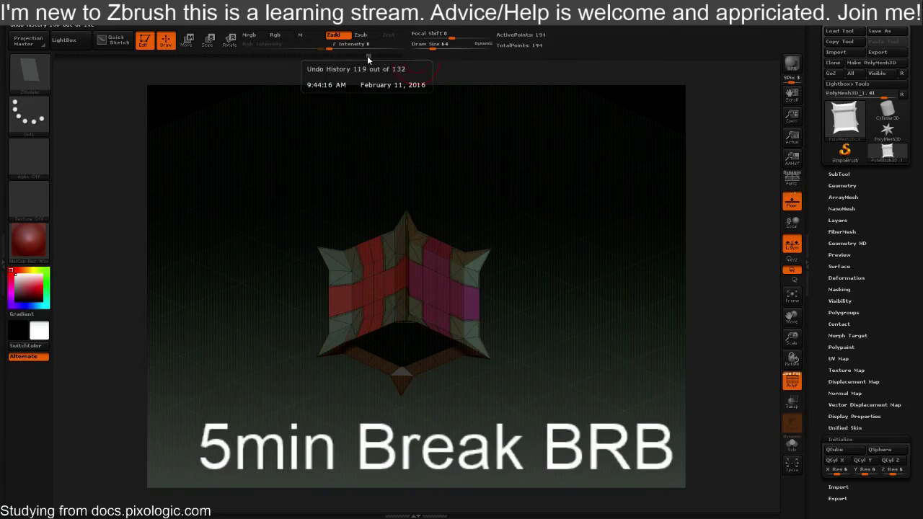
{"action": "mouse_move", "coordinate": [439, 146]}
{"action": "left_mouse_down"}
{"action": "mouse_move", "coordinate": [552, 151]}
{"action": "mouse_move", "coordinate": [552, 196]}
{"action": "left_mouse_up"}
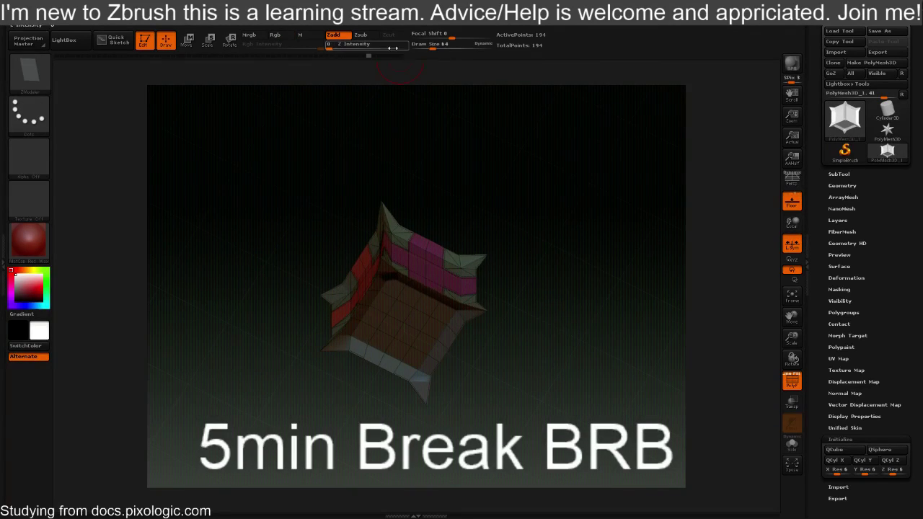
{"action": "left_click", "coordinate": [390, 55]}
{"action": "left_click", "coordinate": [429, 134]}
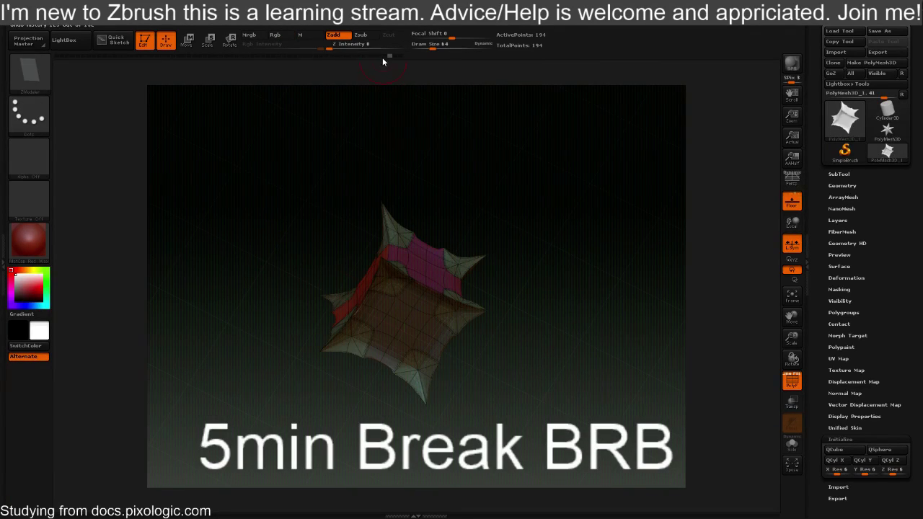
{"action": "left_click", "coordinate": [378, 55]}
{"action": "left_click_drag", "start_coordinate": [432, 109], "coordinate": [497, 185]}
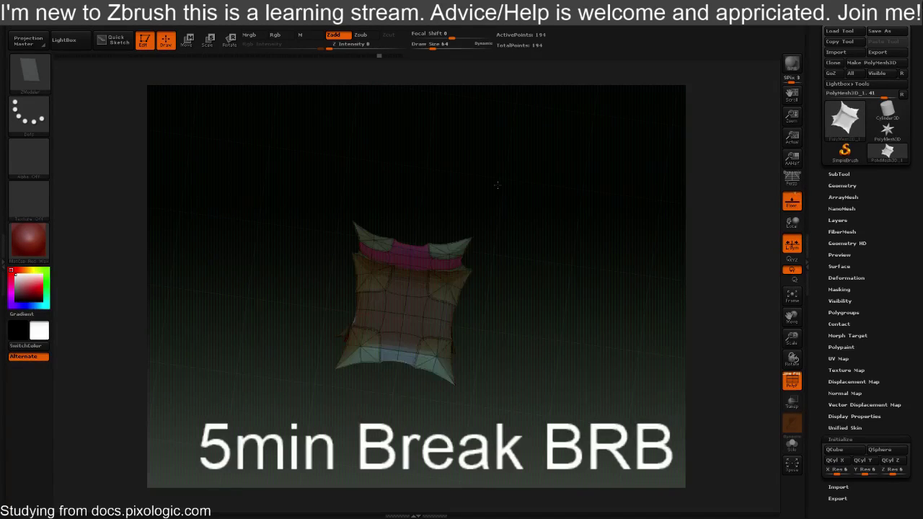
{"action": "left_click_drag", "start_coordinate": [528, 214], "coordinate": [613, 351]}
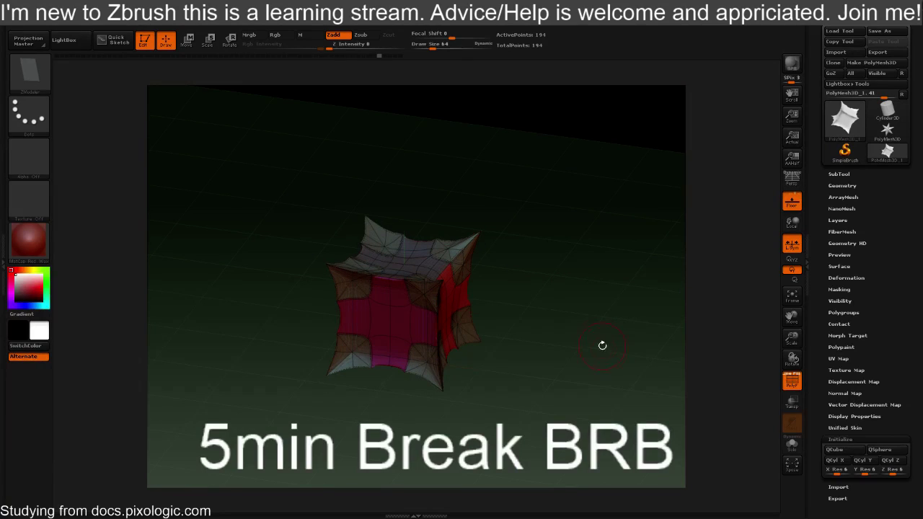
Compare the cube without and with the dynamic subdivision preview, and glance at the Scale section of the documentation
{"action": "key", "text": "shift+d"}
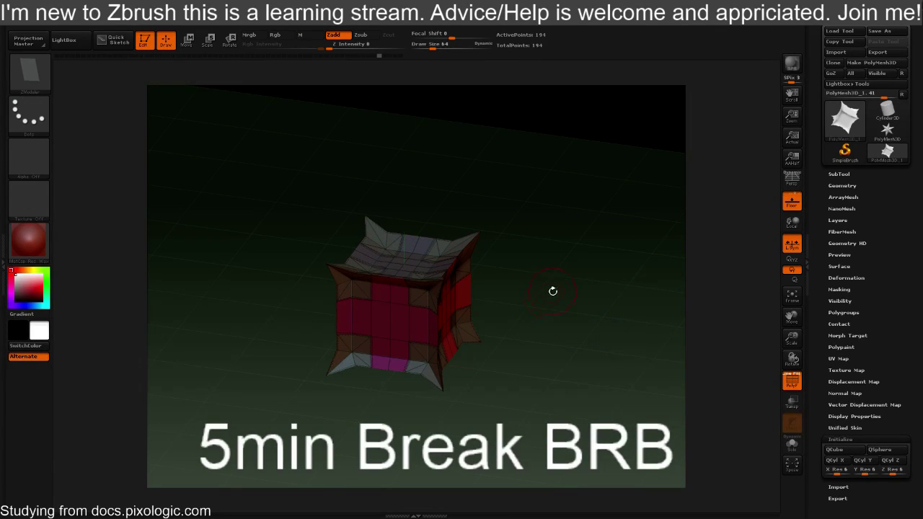
{"action": "key", "text": "d"}
{"action": "left_click_drag", "start_coordinate": [551, 290], "coordinate": [612, 283]}
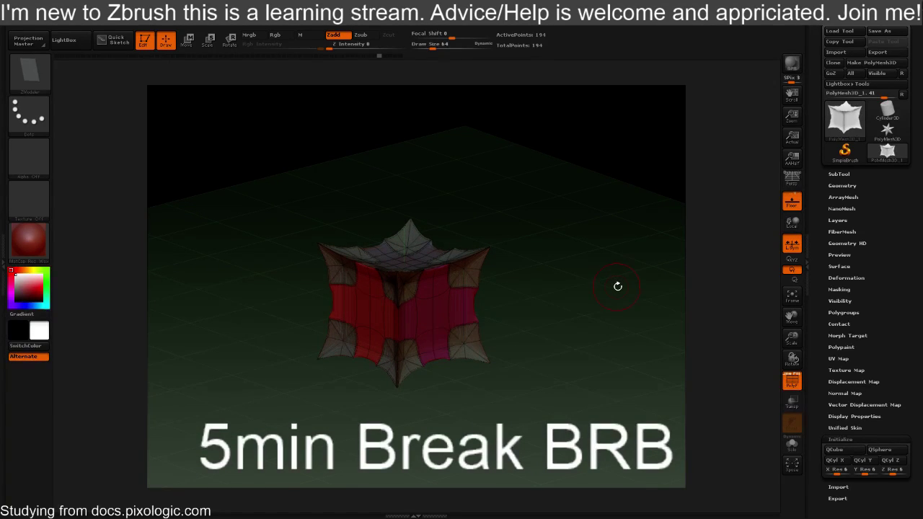
{"action": "key", "text": "f"}
{"action": "left_click_drag", "start_coordinate": [650, 288], "coordinate": [625, 284]}
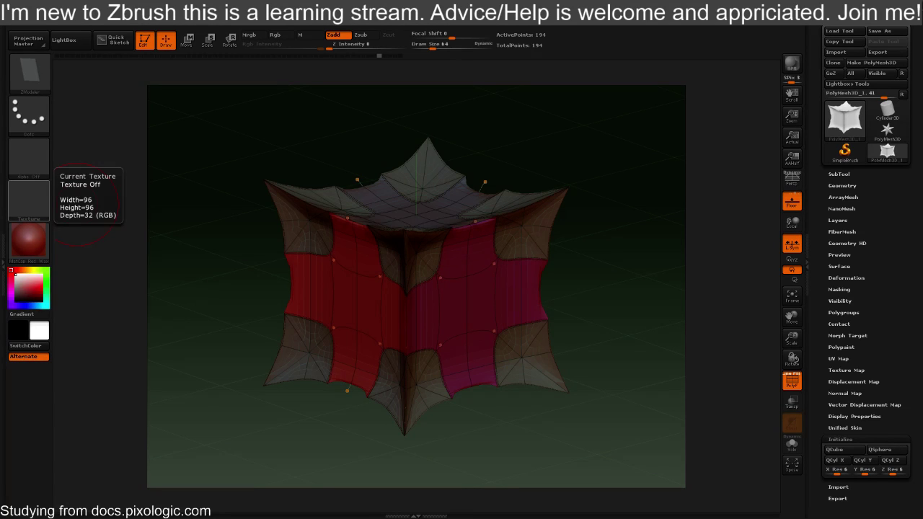
{"action": "left_click_drag", "start_coordinate": [0, 43], "coordinate": [267, 73]}
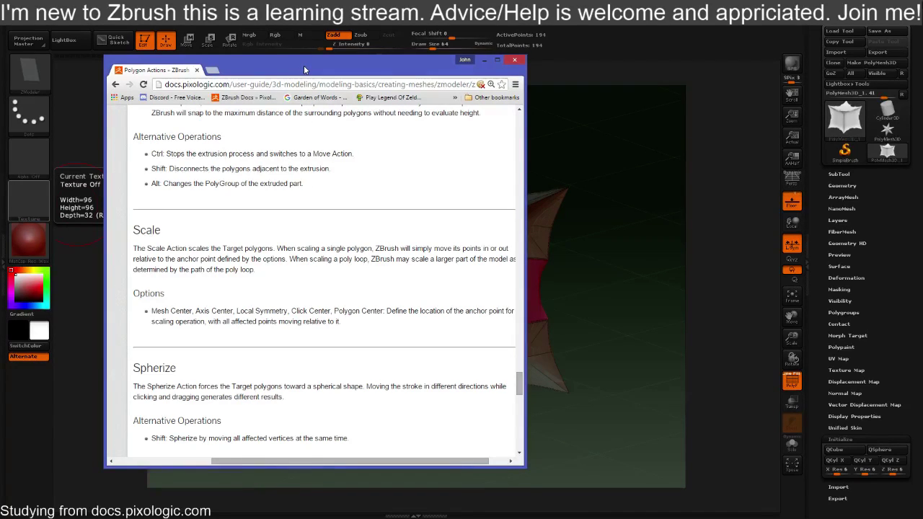
{"action": "left_click_drag", "start_coordinate": [307, 70], "coordinate": [0, 39]}
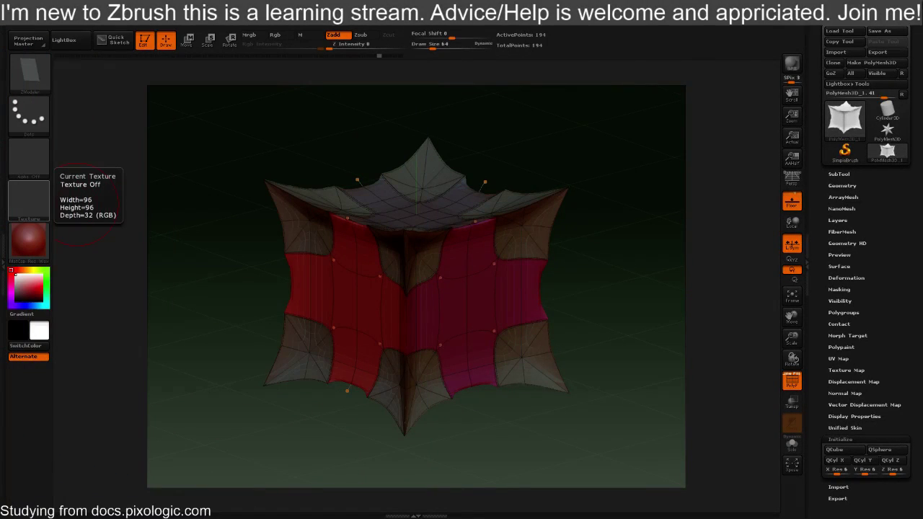
Save the tool as LeafCube in the tOOLS folder inside the ZBrush folder on Google Drive
{"action": "left_click", "coordinate": [840, 31]}
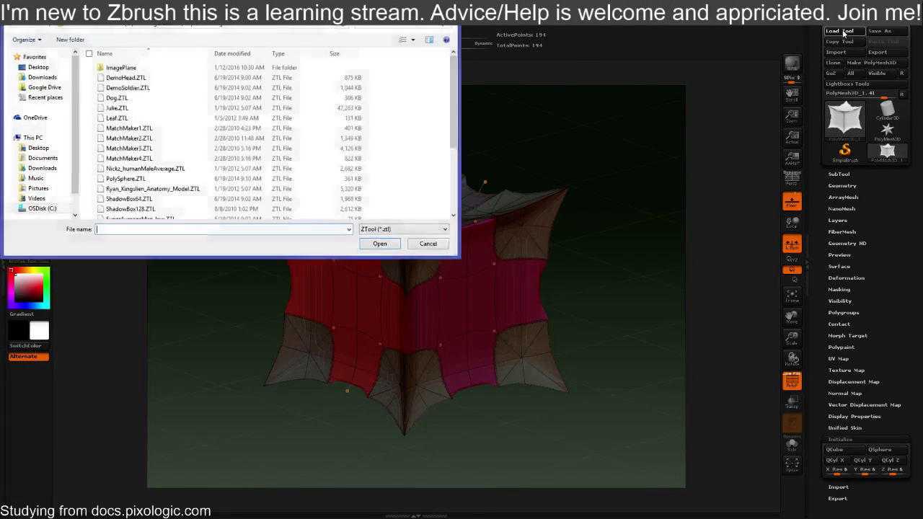
{"action": "left_click", "coordinate": [426, 243]}
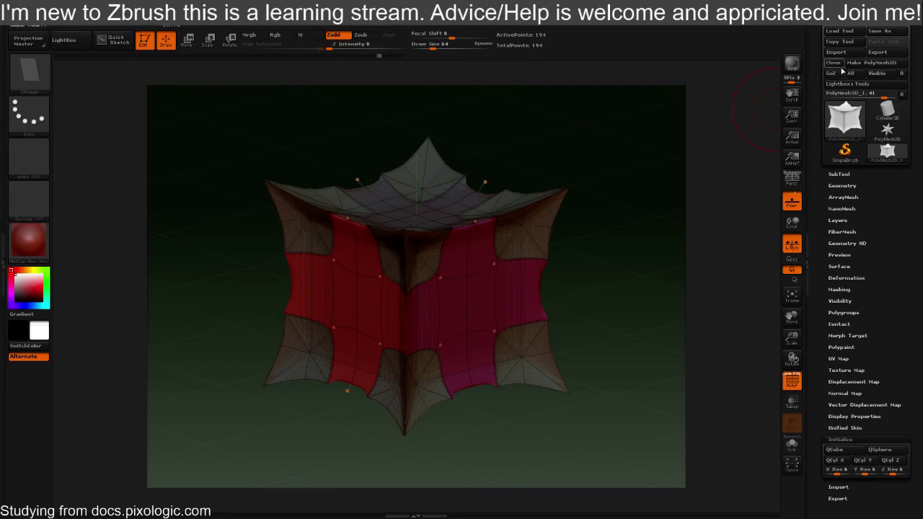
{"action": "left_click", "coordinate": [880, 31]}
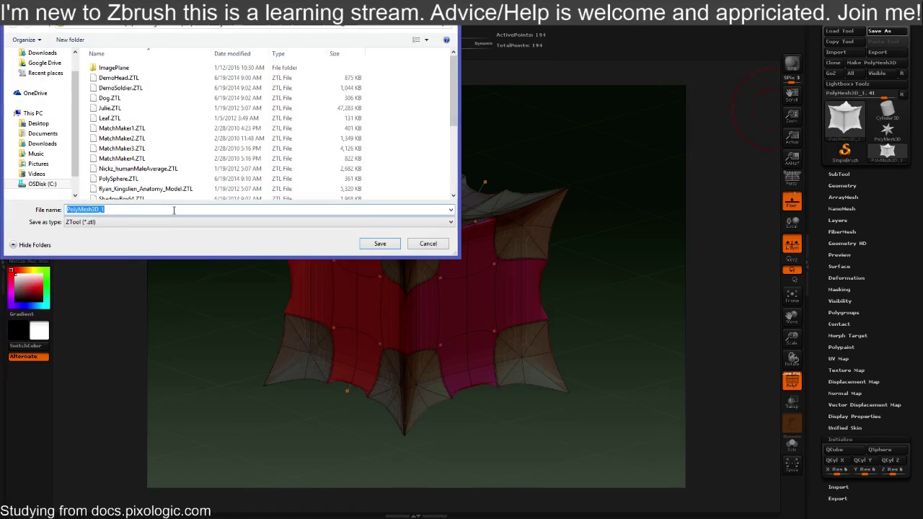
{"action": "type", "text": "L"}
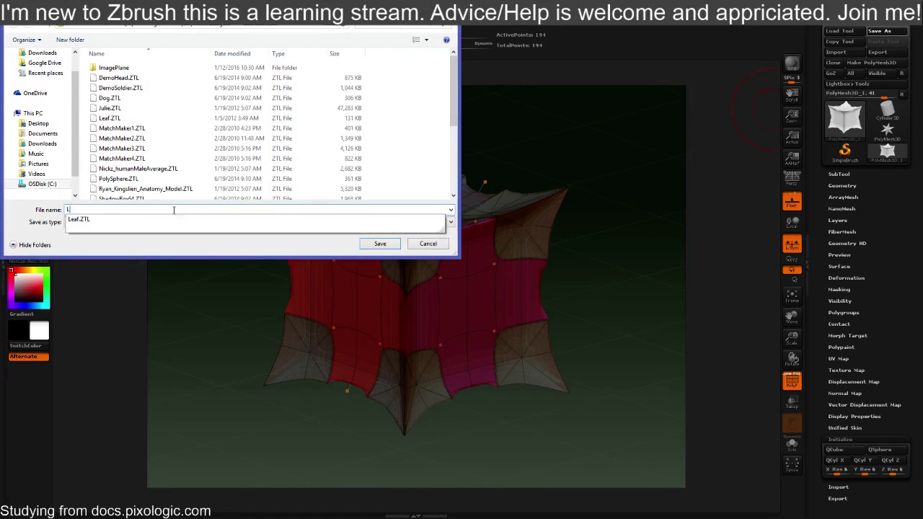
{"action": "type", "text": "eafCube"}
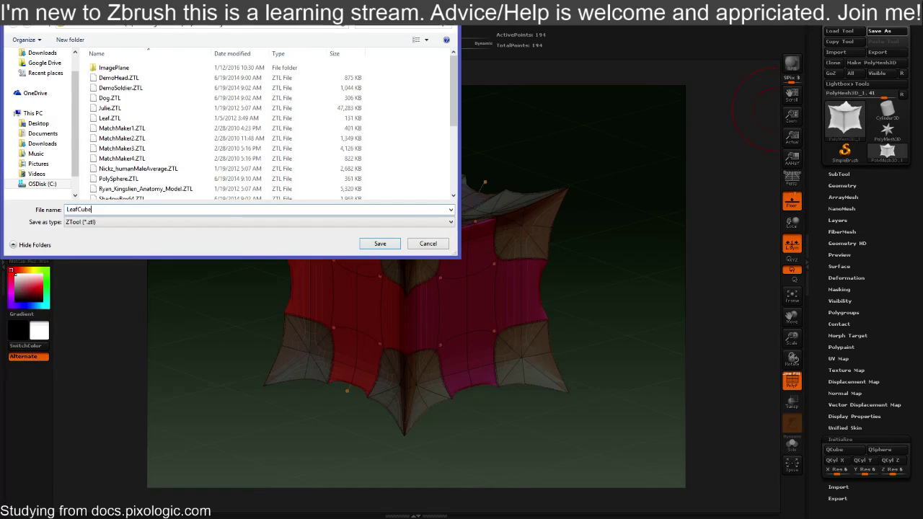
{"action": "left_click", "coordinate": [45, 62]}
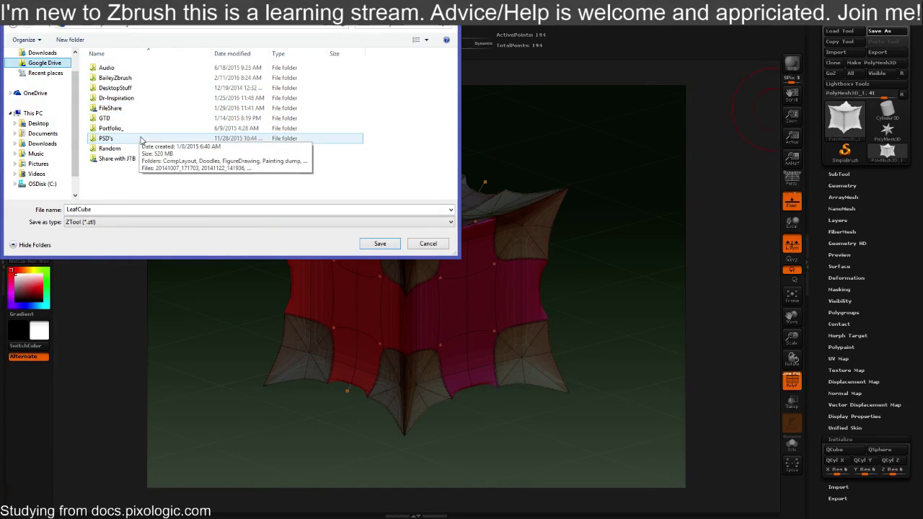
{"action": "double_click", "coordinate": [128, 80]}
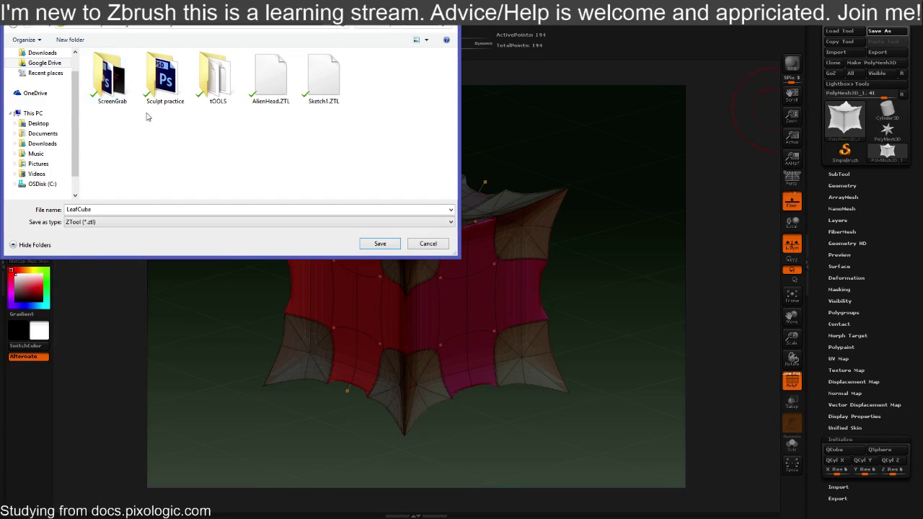
{"action": "double_click", "coordinate": [217, 92]}
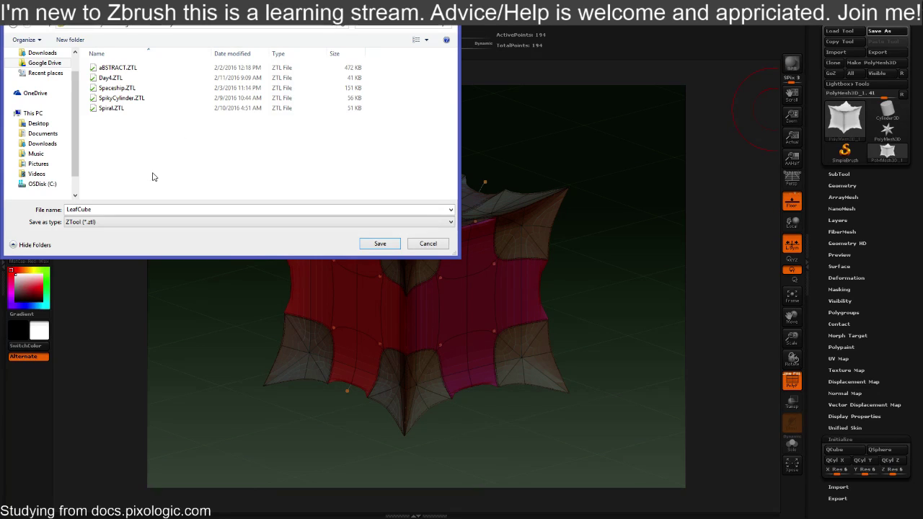
{"action": "left_click", "coordinate": [380, 243]}
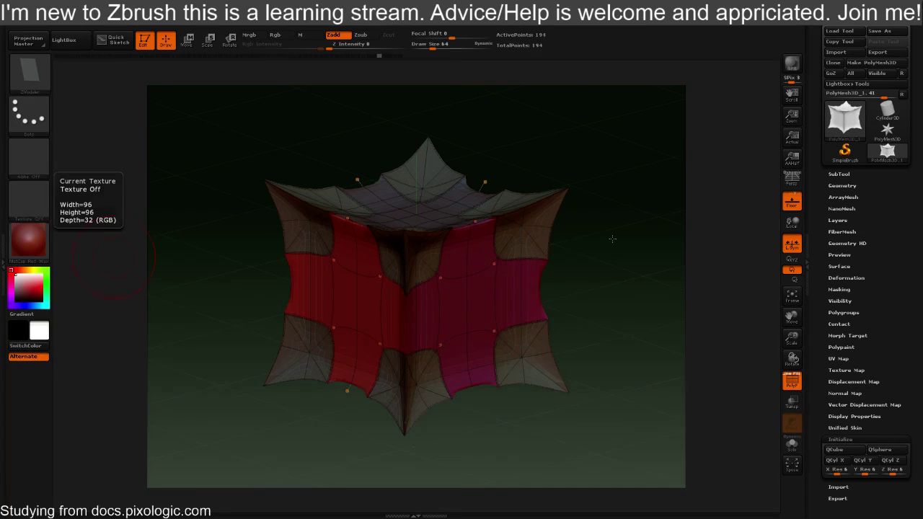
Read the Scale action section in the Polygon Actions documentation
{"action": "mouse_move", "coordinate": [612, 238]}
{"action": "left_mouse_down"}
{"action": "mouse_move", "coordinate": [586, 205]}
{"action": "mouse_move", "coordinate": [611, 224]}
{"action": "mouse_move", "coordinate": [585, 218]}
{"action": "mouse_move", "coordinate": [574, 225]}
{"action": "left_mouse_up"}
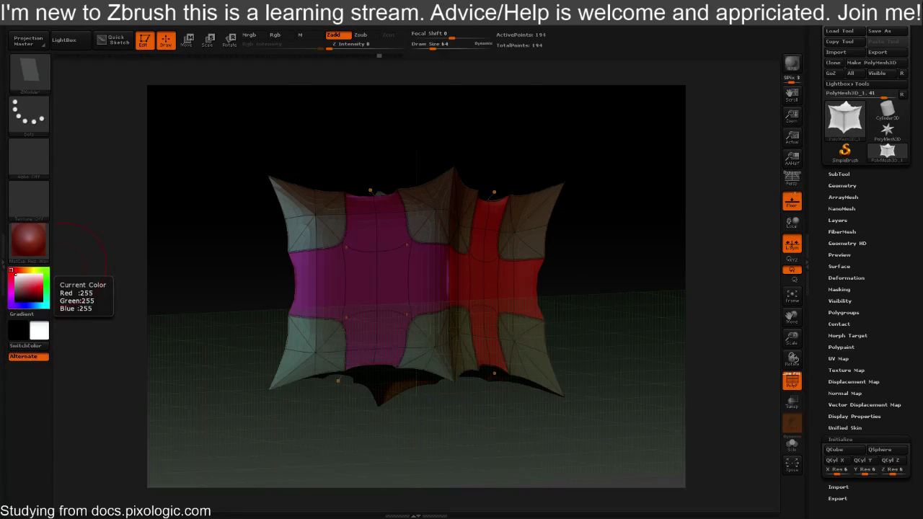
{"action": "key", "text": "alt+Tab"}
{"action": "scroll", "coordinate": [242, 245], "scroll_direction": "up", "scroll_amount": 1}
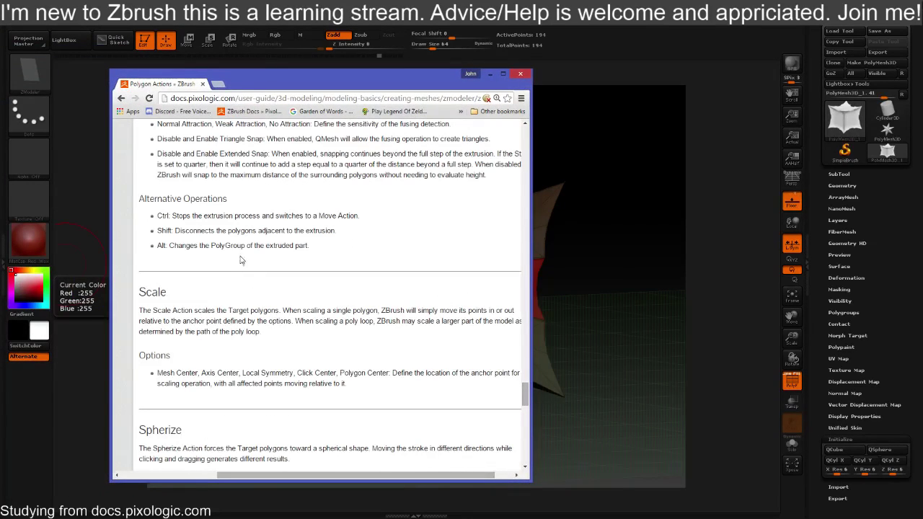
{"action": "left_click_drag", "start_coordinate": [303, 85], "coordinate": [0, 54]}
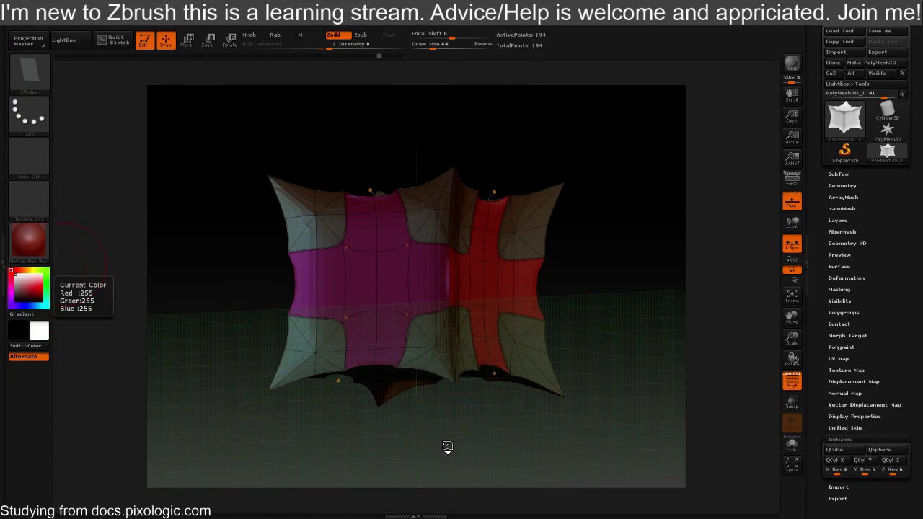
Replace the mesh with a fresh QCube and turn off its dynamic subdivision preview
{"action": "left_click_drag", "start_coordinate": [445, 437], "coordinate": [639, 323]}
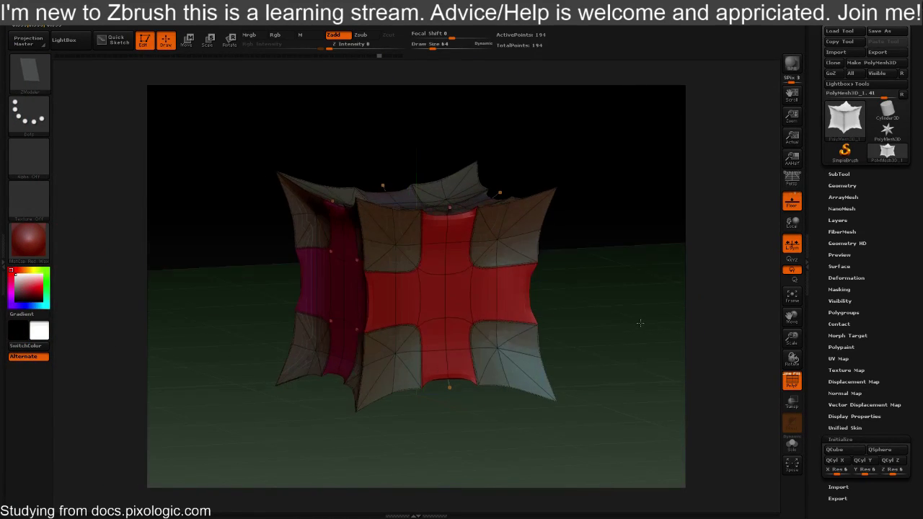
{"action": "left_click", "coordinate": [835, 449]}
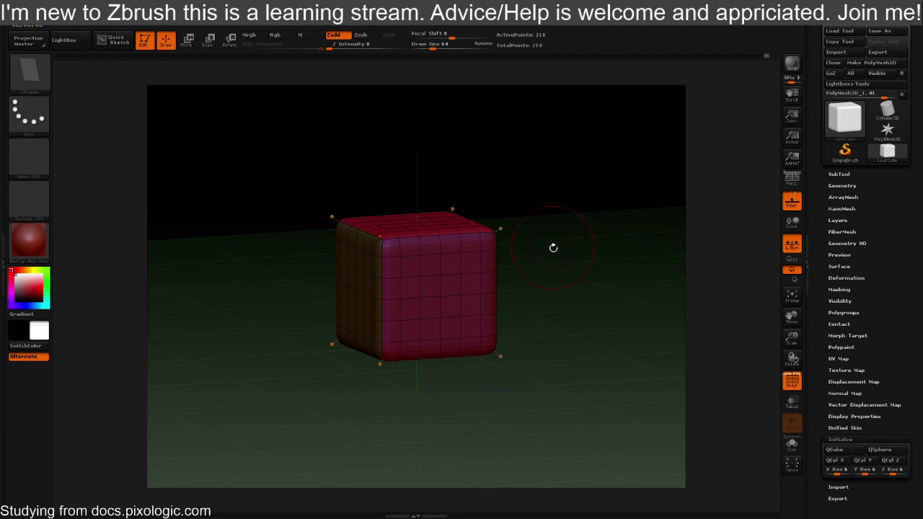
{"action": "key", "text": "shift+d"}
{"action": "left_click_drag", "start_coordinate": [575, 256], "coordinate": [586, 267]}
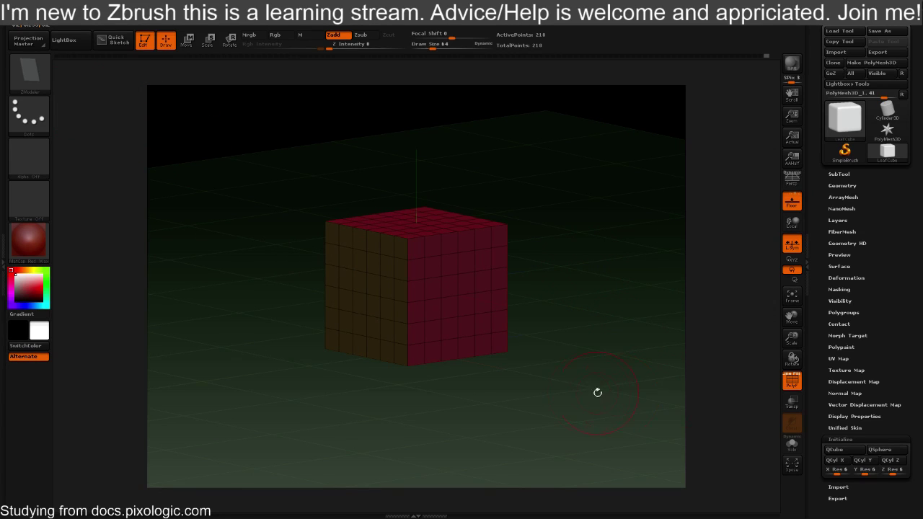
{"action": "left_click_drag", "start_coordinate": [598, 392], "coordinate": [565, 384]}
Select the ZModeler brush and bring up the action options for the cube's polygons
{"action": "key", "text": "b"}
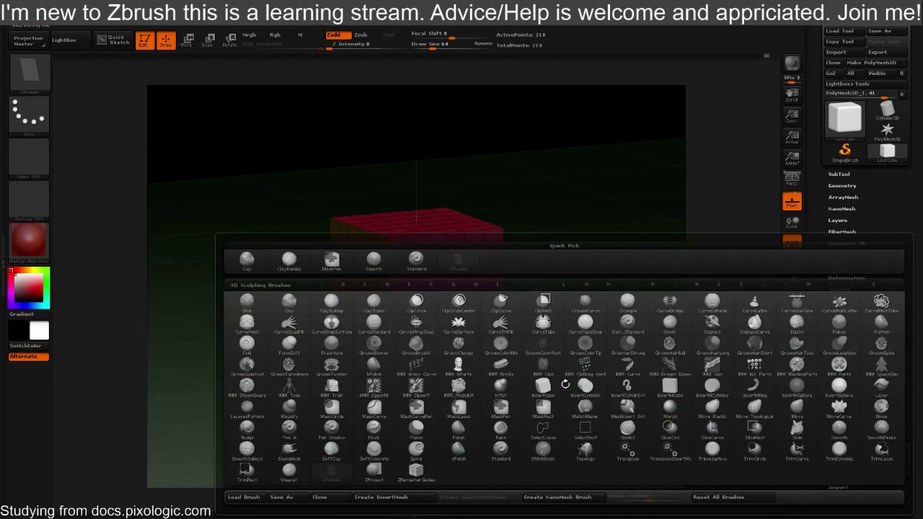
{"action": "key", "text": "z"}
{"action": "key", "text": "m"}
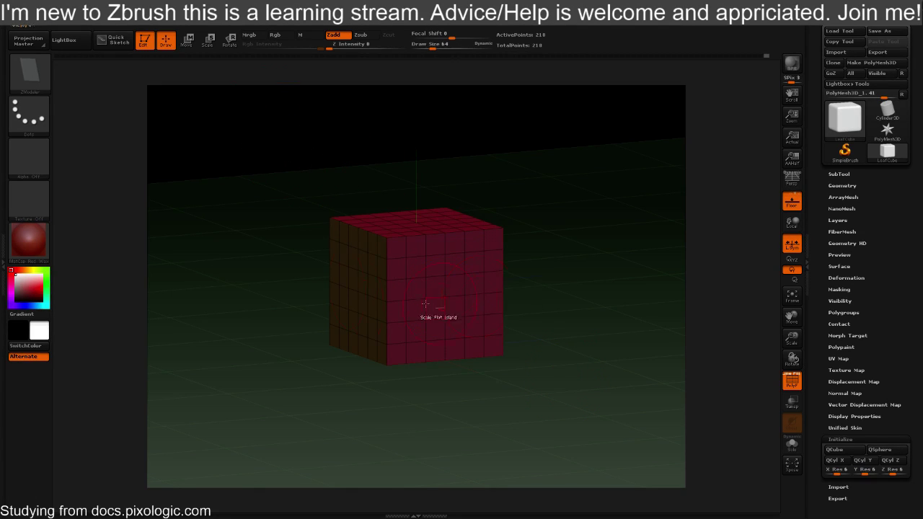
{"action": "key", "text": "space"}
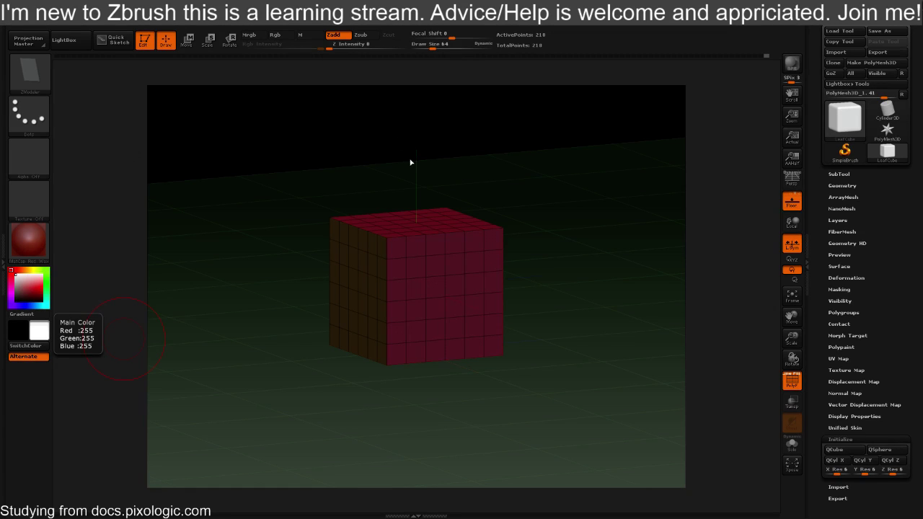
{"action": "mouse_move", "coordinate": [29, 240]}
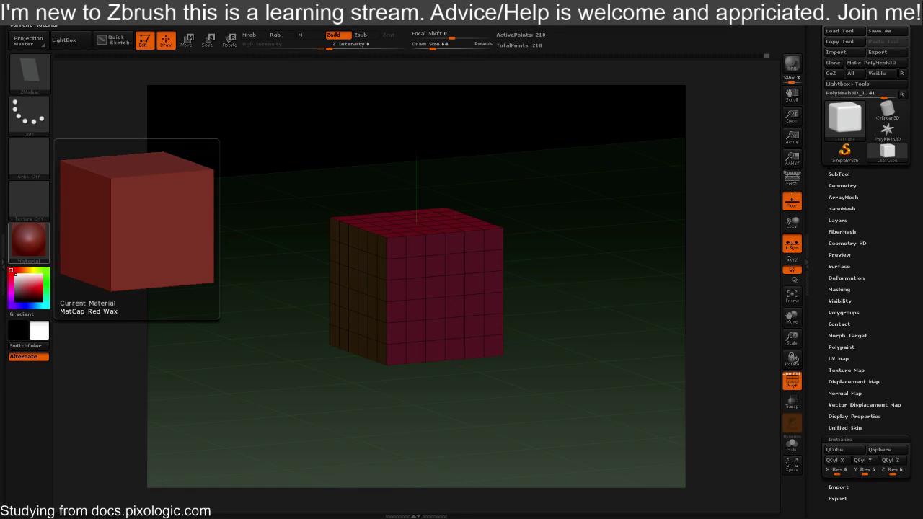
Switch to the Polygon Actions documentation in the browser and skim the sections from Insert NanoMesh to Polygroup
{"action": "key", "text": "alt+Tab"}
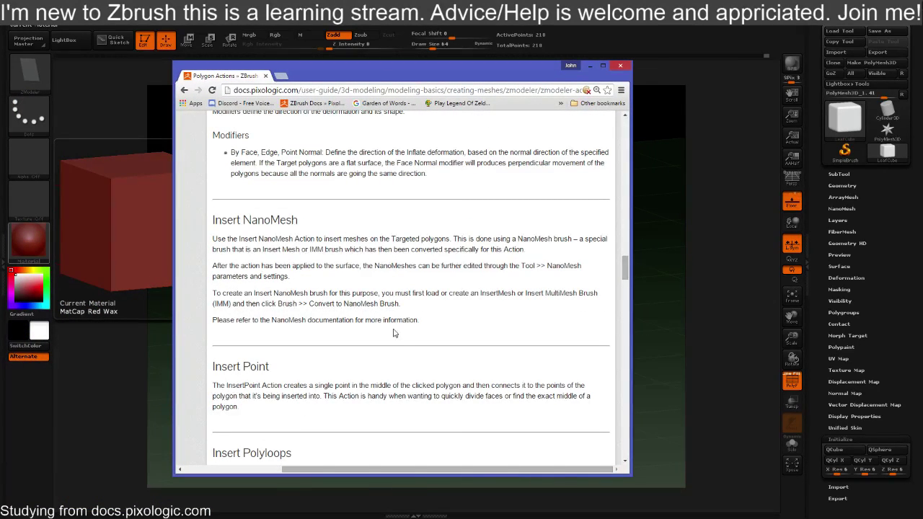
{"action": "scroll", "coordinate": [395, 331], "scroll_direction": "down", "scroll_amount": 4}
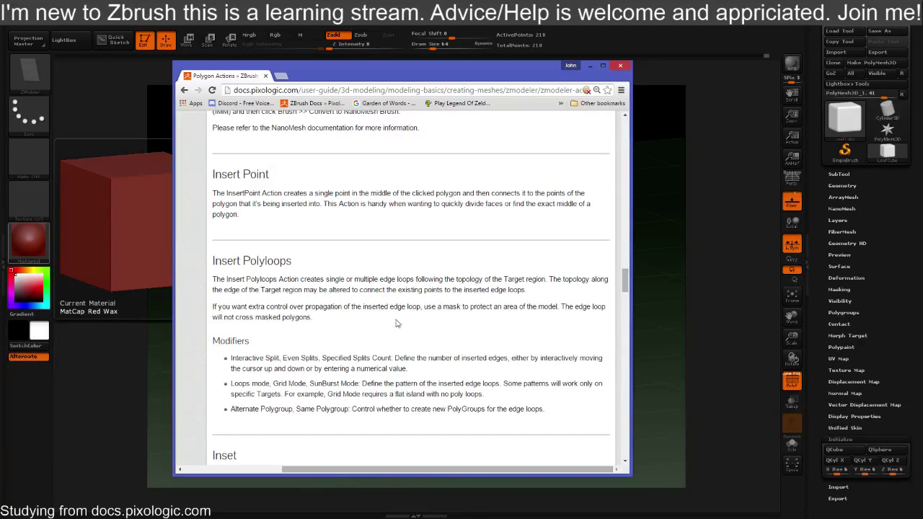
{"action": "scroll", "coordinate": [381, 269], "scroll_direction": "down", "scroll_amount": 3}
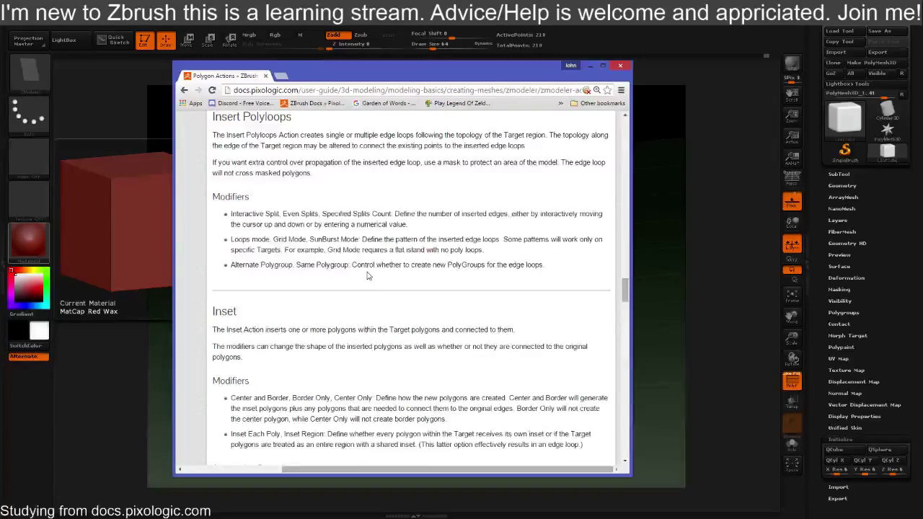
{"action": "scroll", "coordinate": [365, 275], "scroll_direction": "down", "scroll_amount": 5}
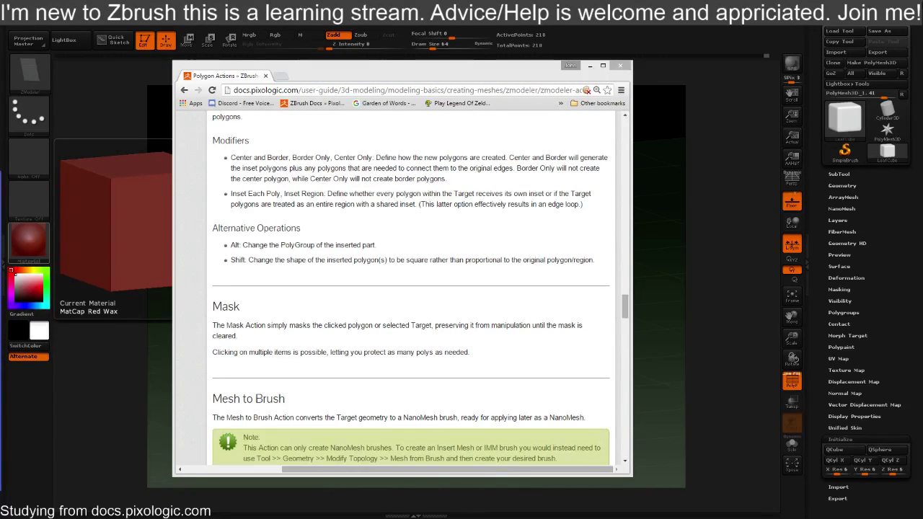
{"action": "left_click", "coordinate": [452, 235]}
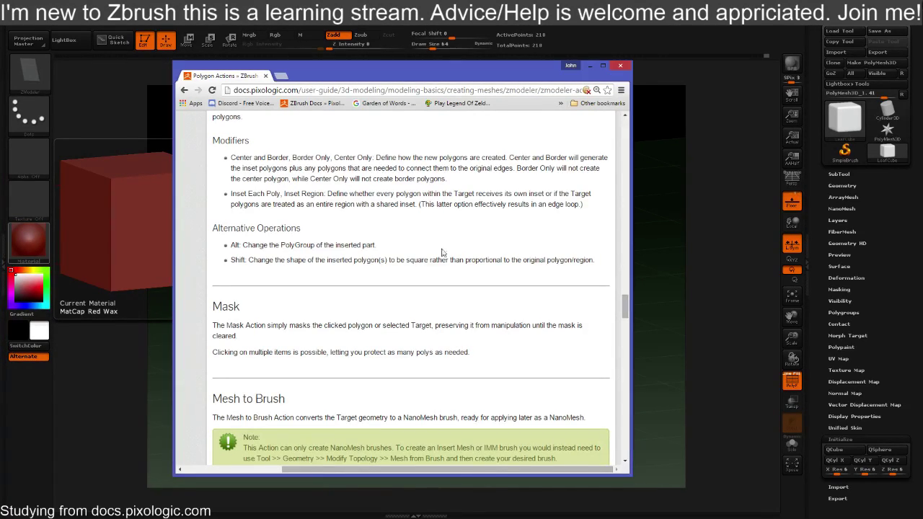
{"action": "scroll", "coordinate": [415, 290], "scroll_direction": "down", "scroll_amount": 4}
{"action": "scroll", "coordinate": [371, 299], "scroll_direction": "down", "scroll_amount": 3}
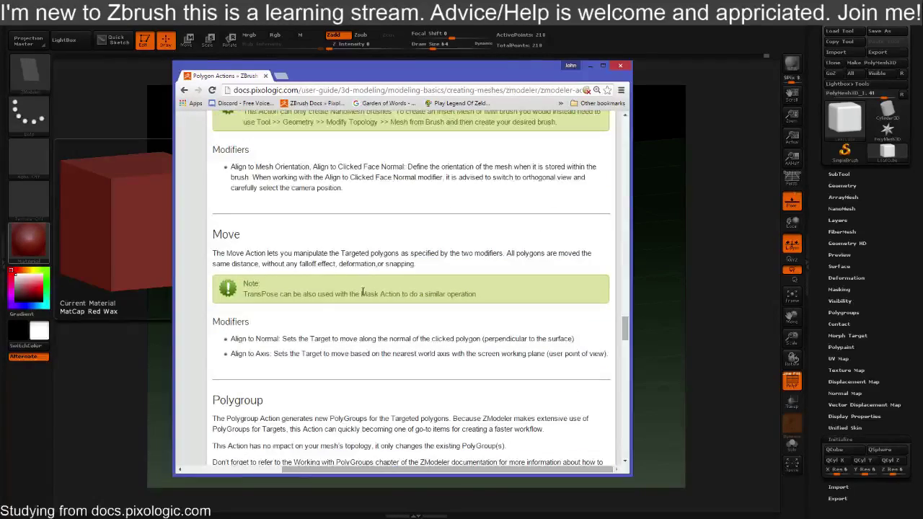
{"action": "scroll", "coordinate": [441, 325], "scroll_direction": "up", "scroll_amount": 3}
{"action": "scroll", "coordinate": [406, 297], "scroll_direction": "down", "scroll_amount": 13}
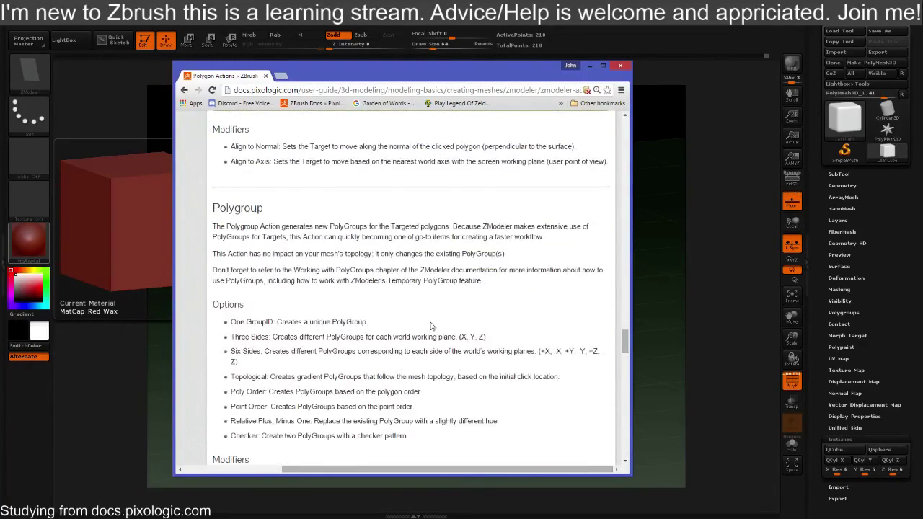
Read the Scale, Spherize and Spin sections of the documentation, and move the browser window away from the ZBrush canvas
{"action": "scroll", "coordinate": [406, 296], "scroll_direction": "down", "scroll_amount": 15}
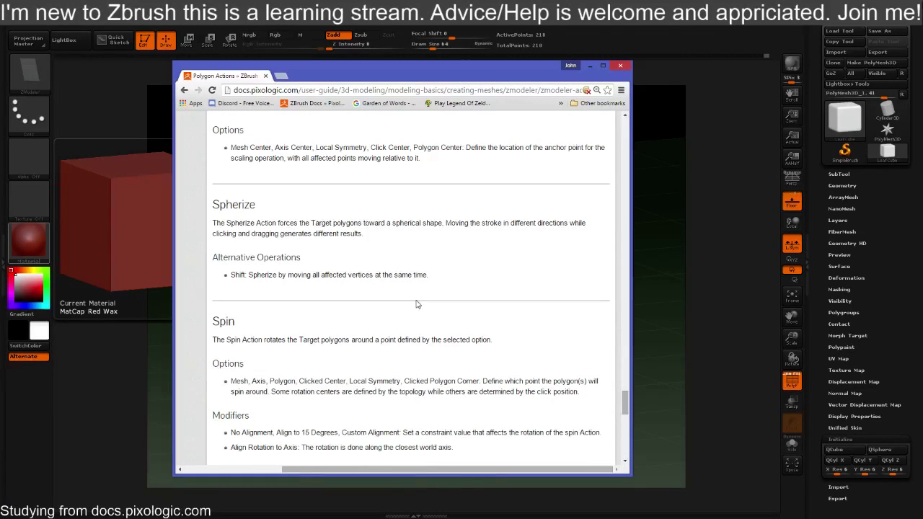
{"action": "scroll", "coordinate": [405, 299], "scroll_direction": "down", "scroll_amount": 2}
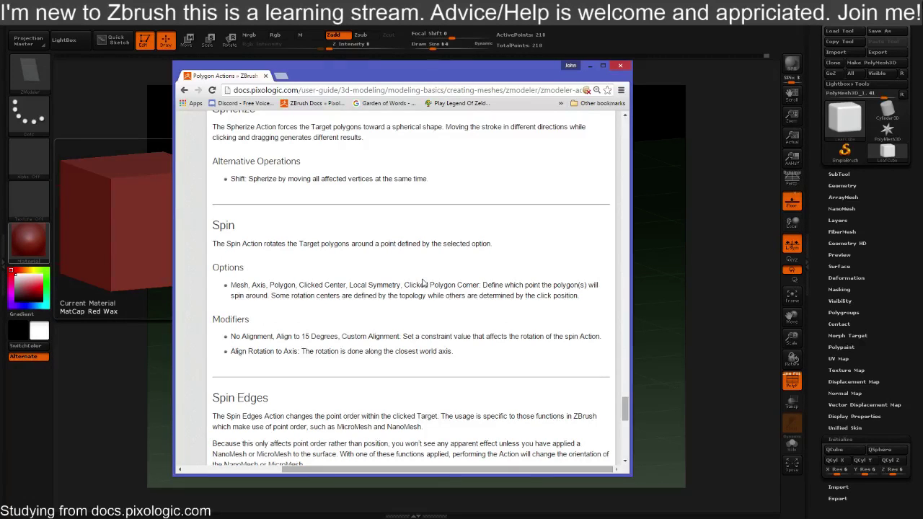
{"action": "scroll", "coordinate": [393, 259], "scroll_direction": "up", "scroll_amount": 2}
{"action": "scroll", "coordinate": [396, 263], "scroll_direction": "down", "scroll_amount": 1}
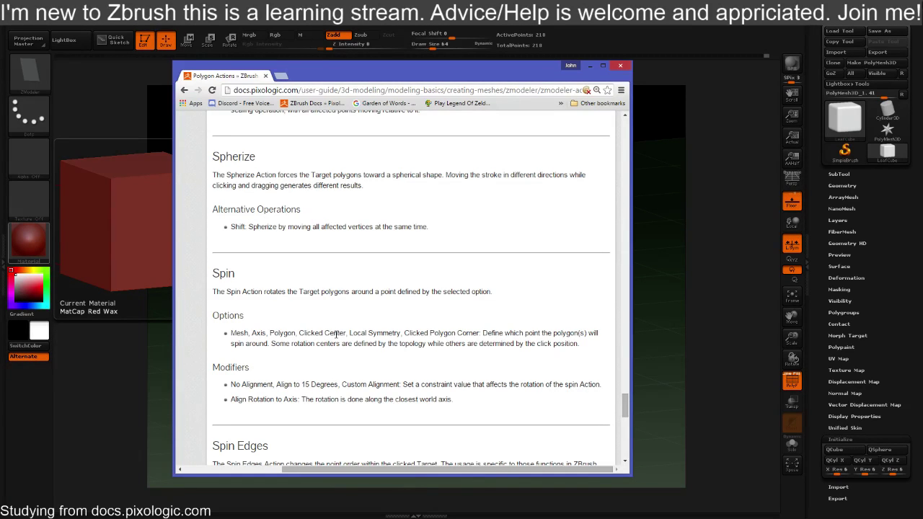
{"action": "scroll", "coordinate": [387, 262], "scroll_direction": "up", "scroll_amount": 4}
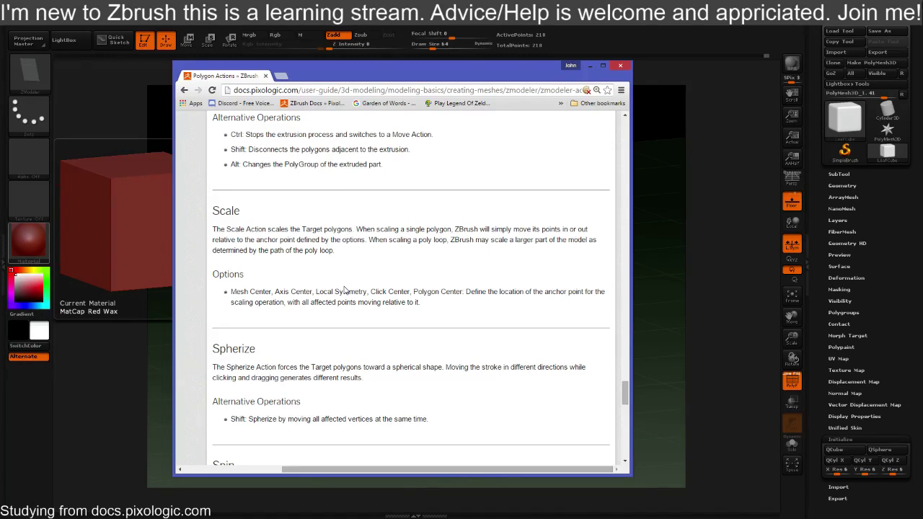
{"action": "scroll", "coordinate": [406, 254], "scroll_direction": "up", "scroll_amount": 1}
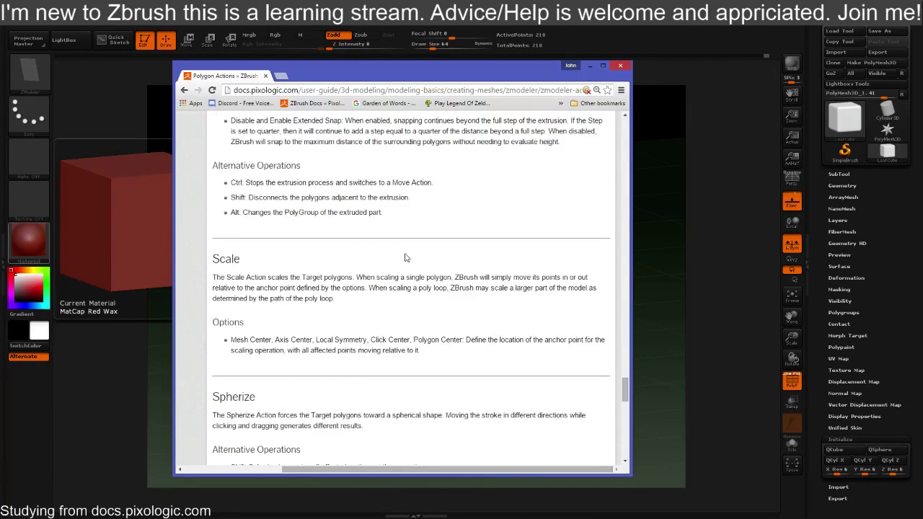
{"action": "scroll", "coordinate": [324, 287], "scroll_direction": "down", "scroll_amount": 1}
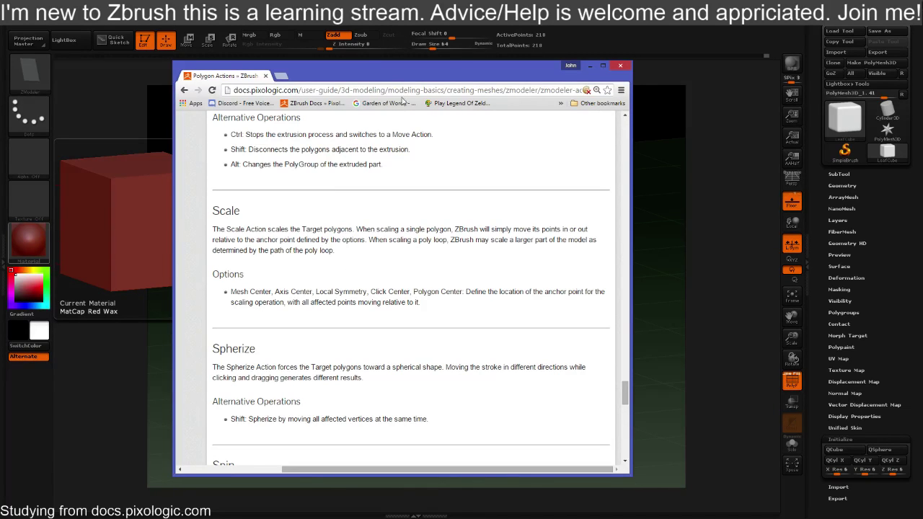
{"action": "left_click_drag", "start_coordinate": [398, 74], "coordinate": [0, 58]}
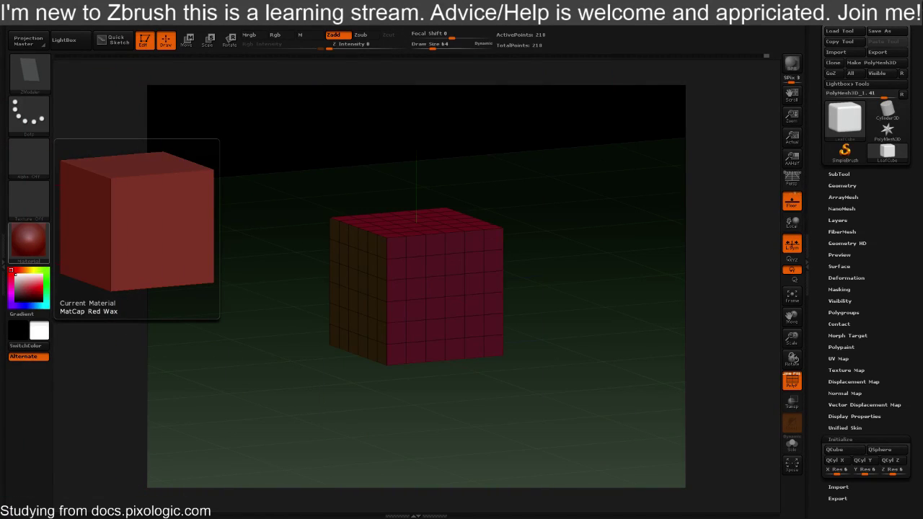
Set the ZModeler polygon action to Spherize with All Polygons as the target
{"action": "left_click_drag", "start_coordinate": [552, 199], "coordinate": [541, 215], "text": "shift"}
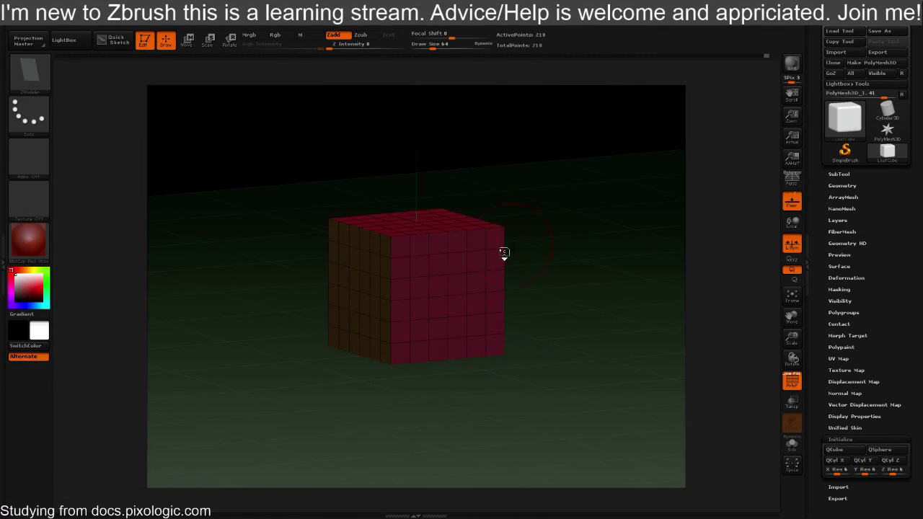
{"action": "right_click", "coordinate": [442, 285]}
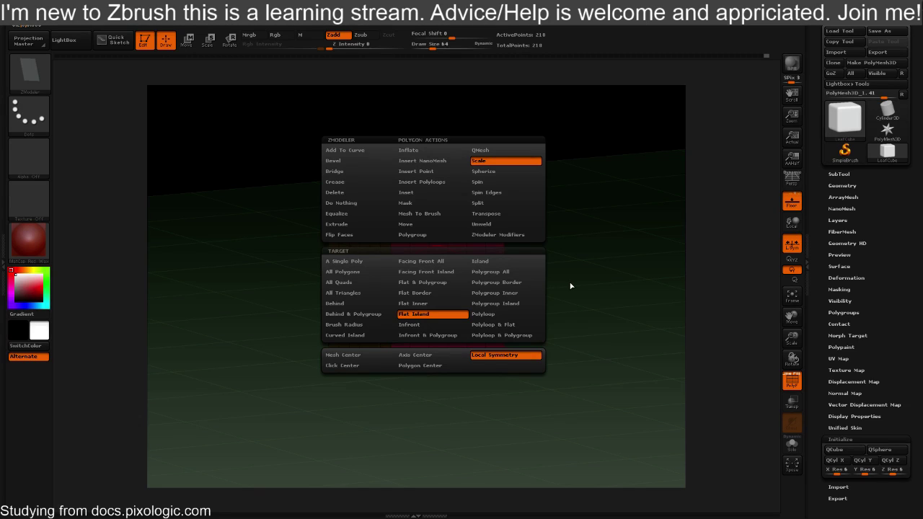
{"action": "left_click", "coordinate": [493, 176]}
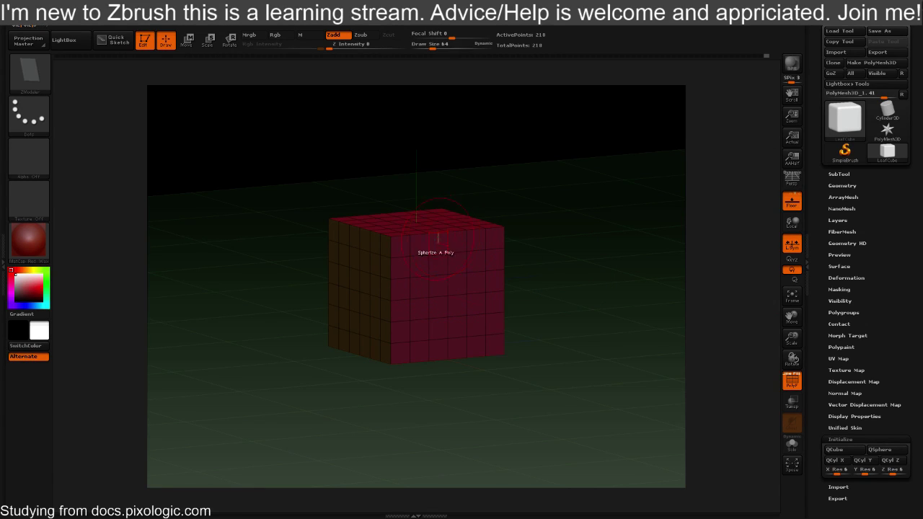
{"action": "key", "text": "space"}
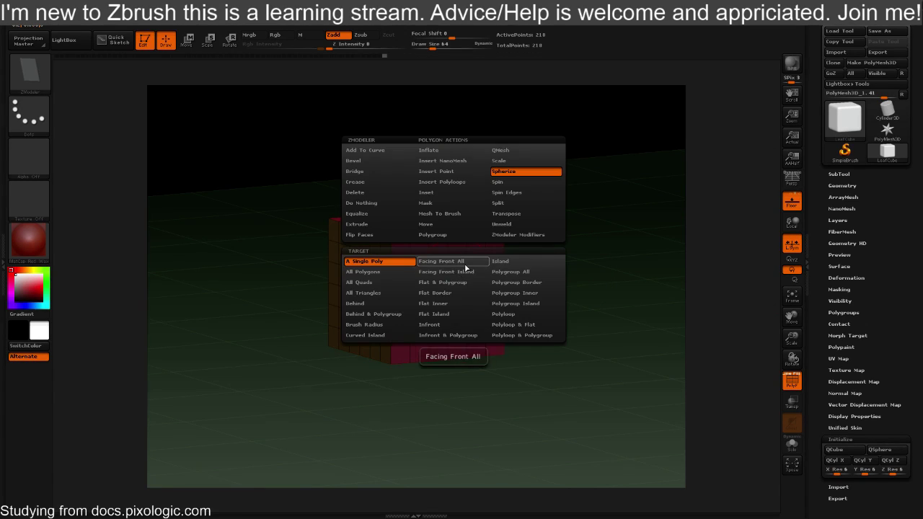
{"action": "left_click", "coordinate": [393, 272]}
Try spherizing the cube with a sideways stroke and dynamic subdivision on, and undo the deformation
{"action": "left_click_drag", "start_coordinate": [454, 288], "coordinate": [370, 287]}
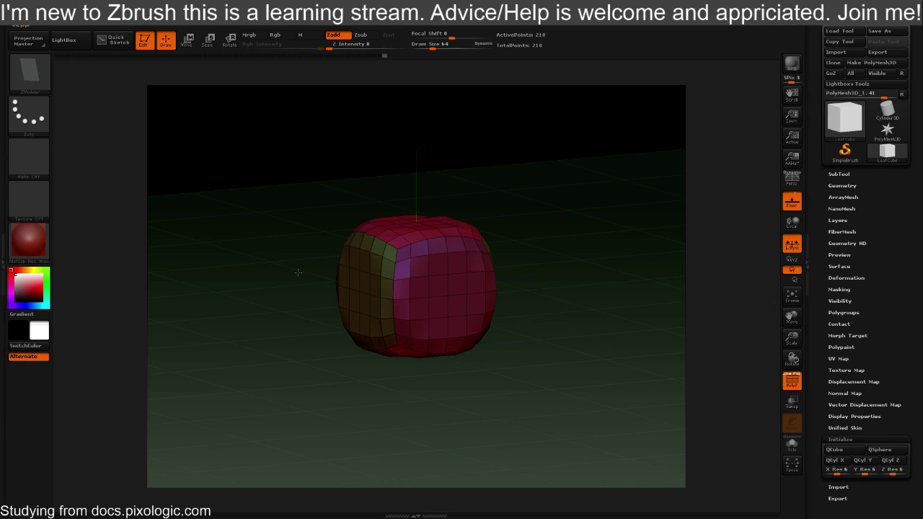
{"action": "left_click_drag", "start_coordinate": [298, 273], "coordinate": [334, 282]}
{"action": "key", "text": "d"}
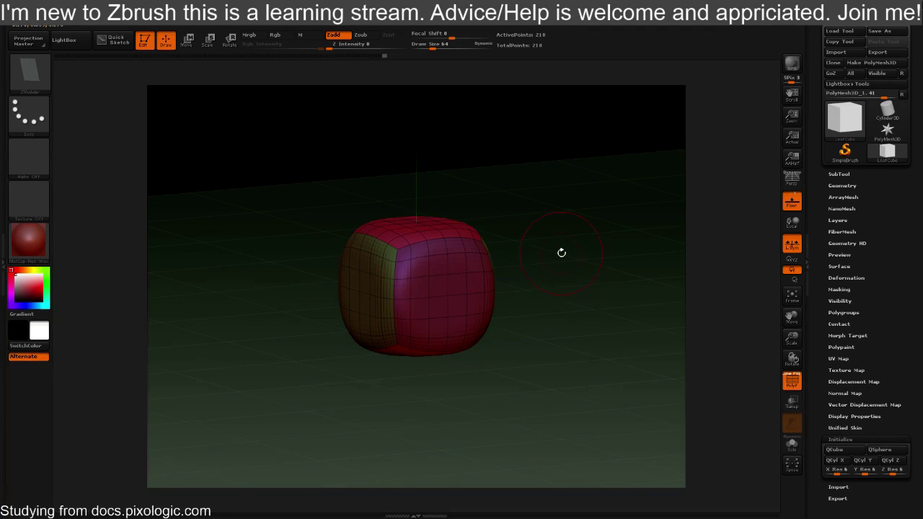
{"action": "key", "text": "ctrl+z"}
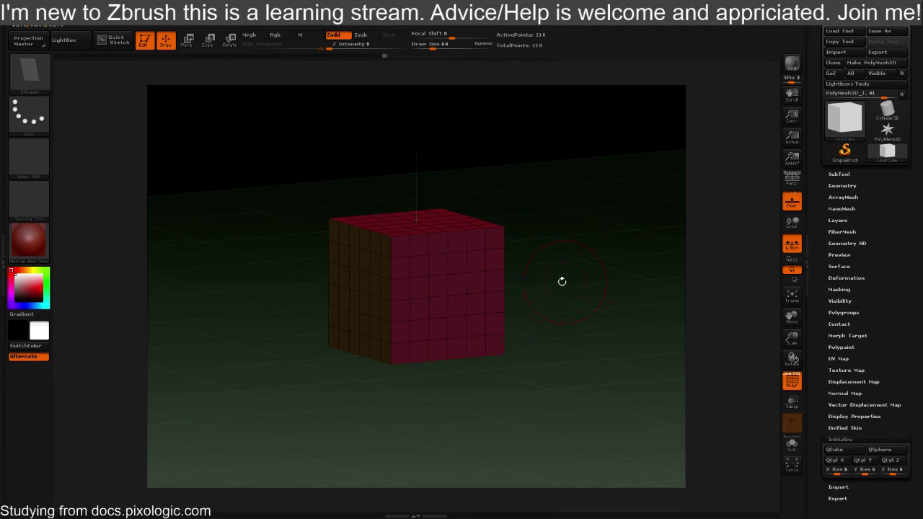
Spherize all the cube's polygons with repeated strokes in different directions until the mesh is a round ball
{"action": "left_click_drag", "start_coordinate": [479, 283], "coordinate": [552, 299]}
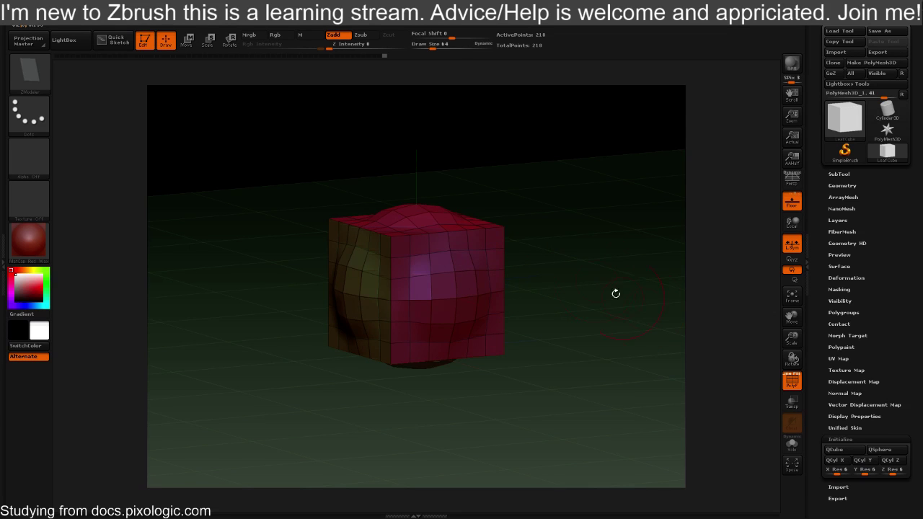
{"action": "left_click_drag", "start_coordinate": [616, 294], "coordinate": [528, 207]}
{"action": "left_click_drag", "start_coordinate": [488, 237], "coordinate": [537, 252]}
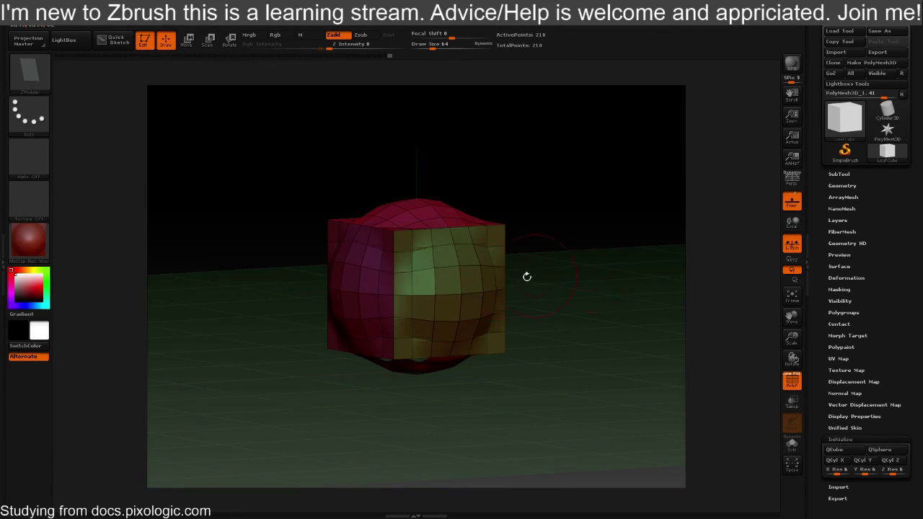
{"action": "left_click_drag", "start_coordinate": [469, 282], "coordinate": [544, 151]}
{"action": "left_click_drag", "start_coordinate": [474, 282], "coordinate": [487, 161]}
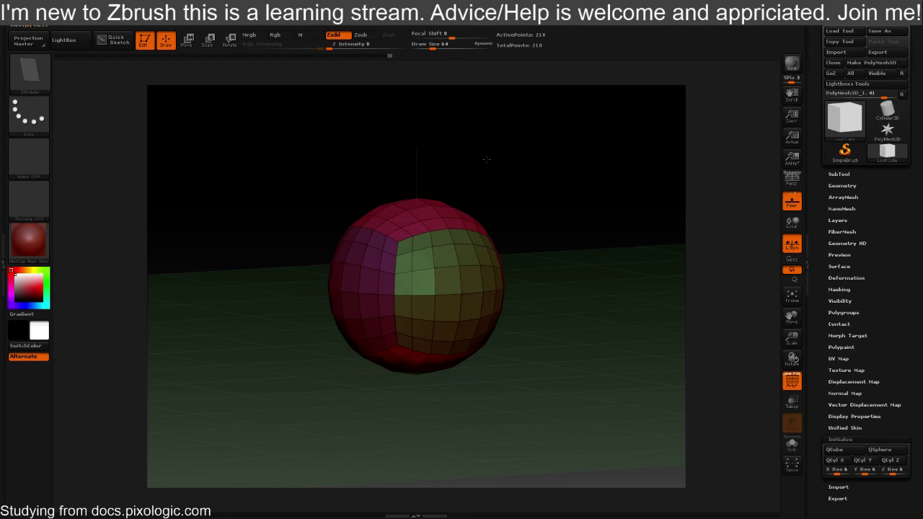
{"action": "left_click", "coordinate": [468, 286]}
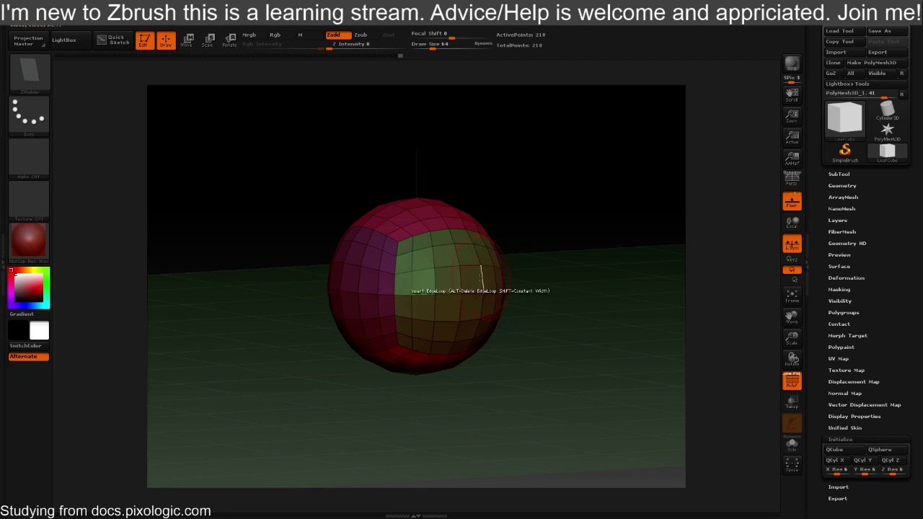
{"action": "key", "text": "ctrl"}
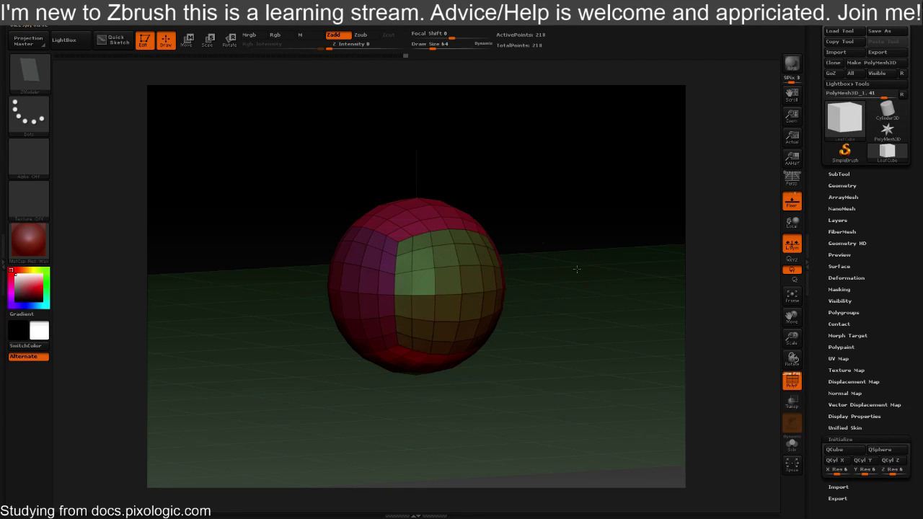
Inspect the ball from several angles with the dynamic subdivision preview on, and turn the preview off
{"action": "left_click_drag", "start_coordinate": [577, 269], "coordinate": [598, 252]}
{"action": "key", "text": "d"}
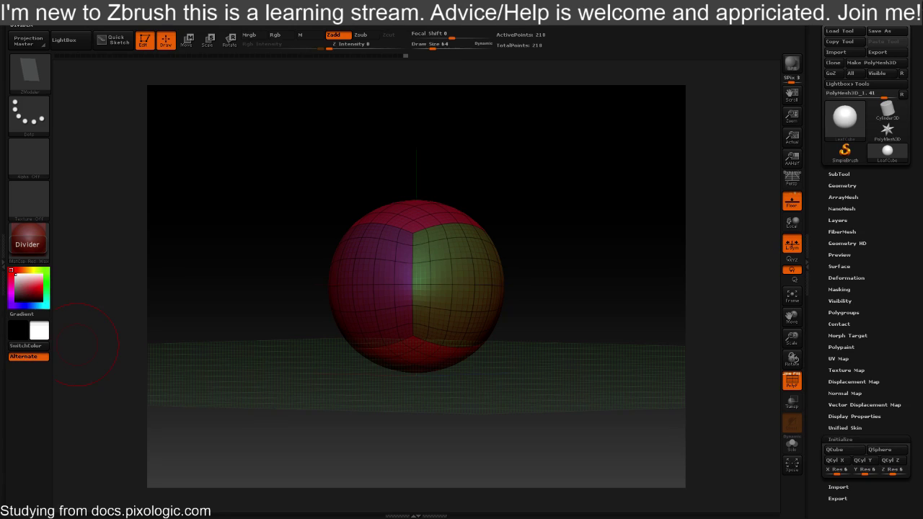
{"action": "left_click_drag", "start_coordinate": [514, 185], "coordinate": [498, 201]}
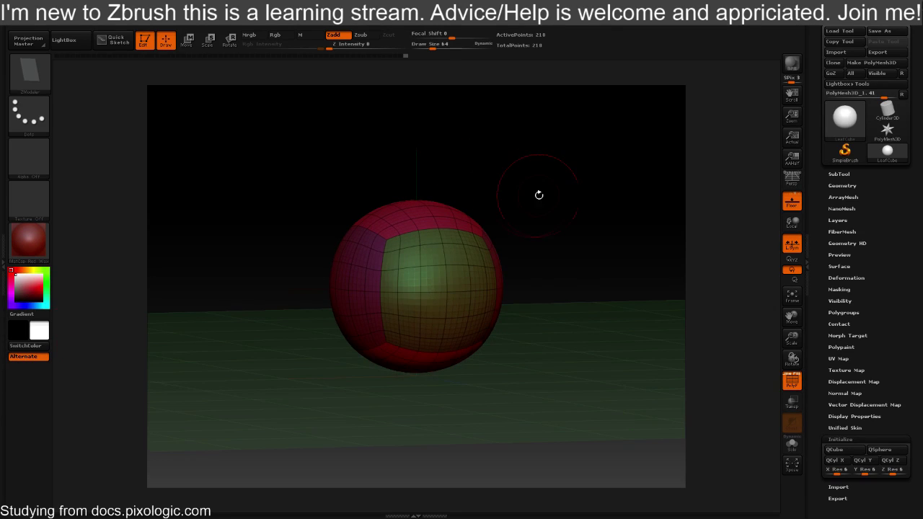
{"action": "key", "text": "shift+d"}
{"action": "mouse_move", "coordinate": [549, 228]}
{"action": "left_mouse_down"}
{"action": "mouse_move", "coordinate": [565, 230]}
{"action": "mouse_move", "coordinate": [562, 217]}
{"action": "mouse_move", "coordinate": [586, 226]}
{"action": "mouse_move", "coordinate": [600, 245]}
{"action": "left_mouse_up"}
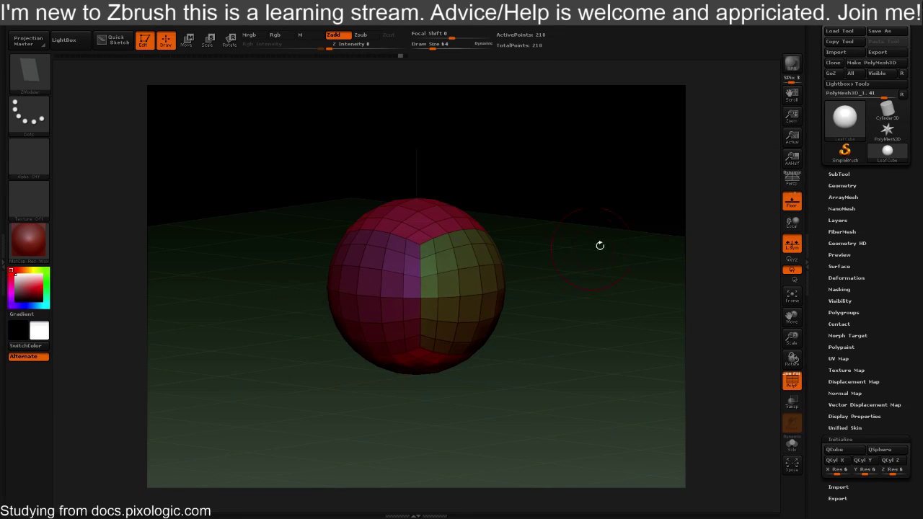
Load the saved tool Spiral.ZTL
{"action": "left_click", "coordinate": [839, 31]}
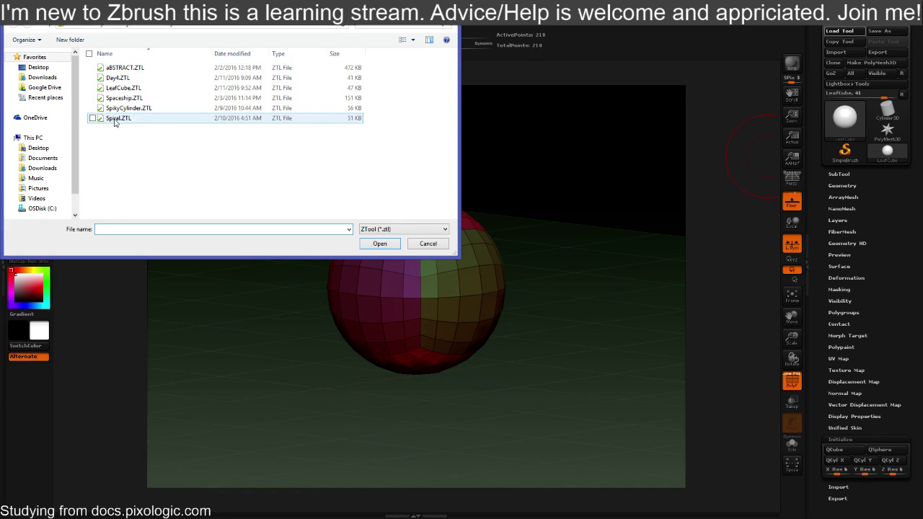
{"action": "double_click", "coordinate": [114, 120]}
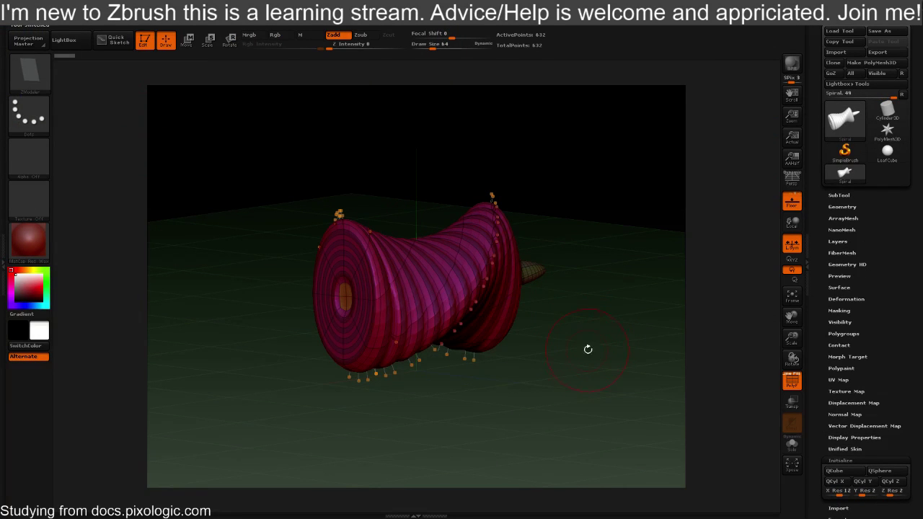
Try spherizing all the spiral mesh's polygons with dynamic subdivision off, and undo the deformation
{"action": "left_click_drag", "start_coordinate": [591, 319], "coordinate": [577, 321]}
{"action": "key", "text": "shift+d"}
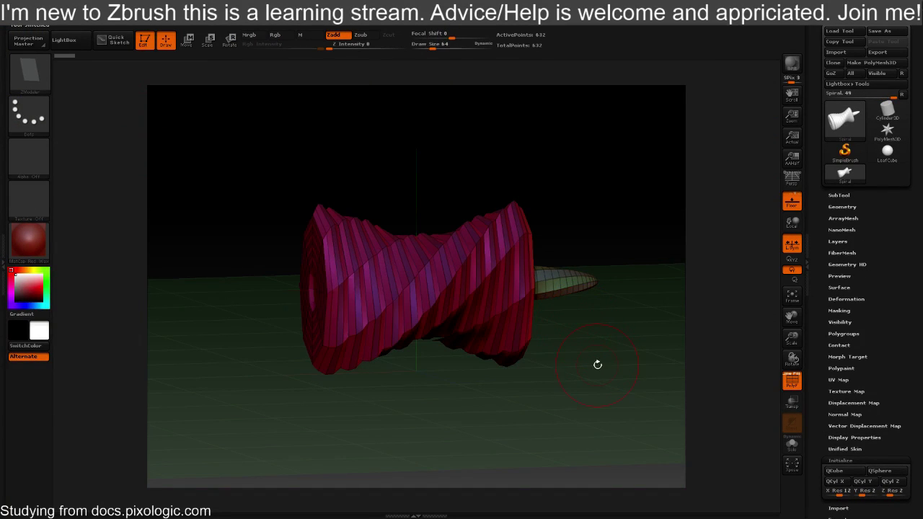
{"action": "mouse_move", "coordinate": [598, 365]}
{"action": "left_mouse_down"}
{"action": "mouse_move", "coordinate": [603, 351]}
{"action": "mouse_move", "coordinate": [577, 397]}
{"action": "mouse_move", "coordinate": [606, 322]}
{"action": "mouse_move", "coordinate": [426, 132]}
{"action": "mouse_move", "coordinate": [495, 158]}
{"action": "mouse_move", "coordinate": [615, 278]}
{"action": "mouse_move", "coordinate": [622, 330]}
{"action": "mouse_move", "coordinate": [573, 342]}
{"action": "mouse_move", "coordinate": [577, 352]}
{"action": "left_mouse_up"}
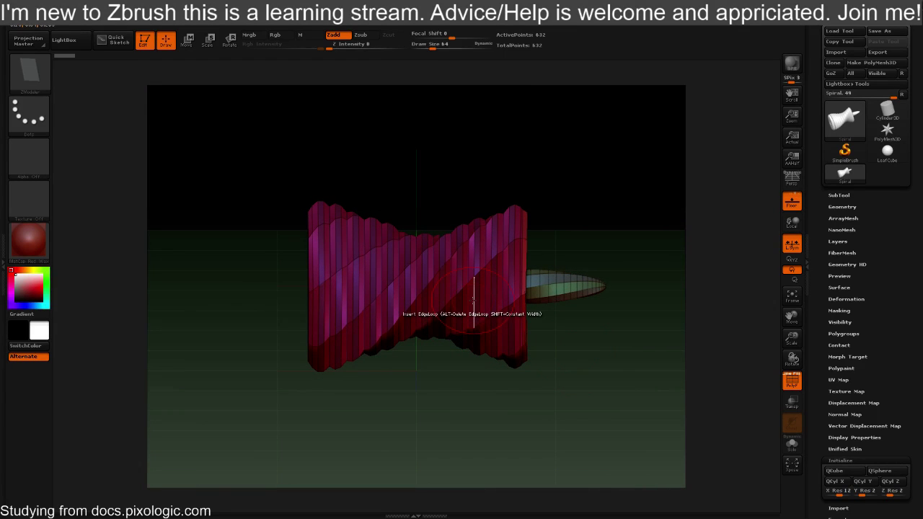
{"action": "key", "text": "space"}
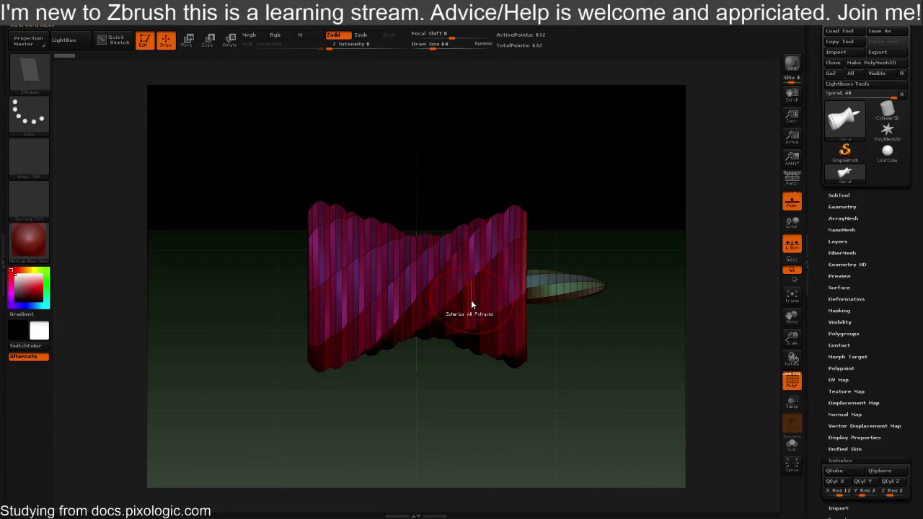
{"action": "left_click_drag", "start_coordinate": [472, 305], "coordinate": [578, 330]}
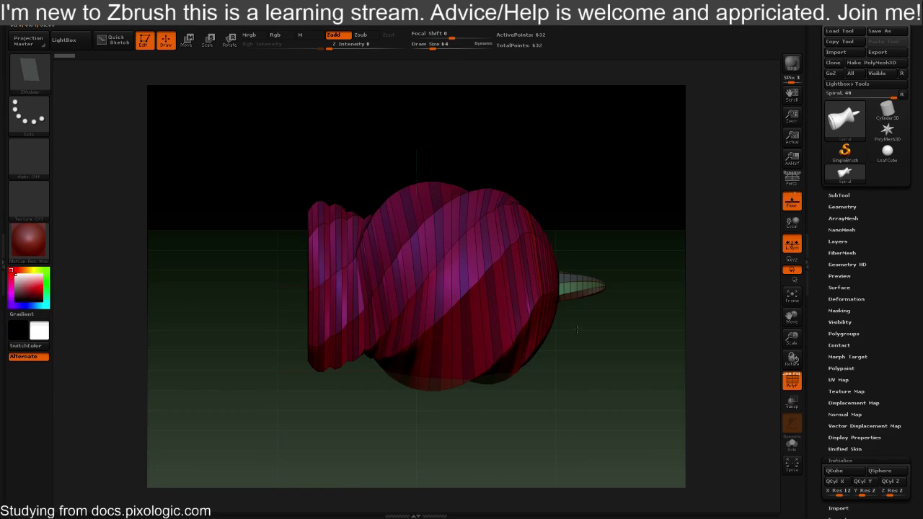
{"action": "left_click_drag", "start_coordinate": [335, 309], "coordinate": [377, 310]}
{"action": "key", "text": "ctrl+z"}
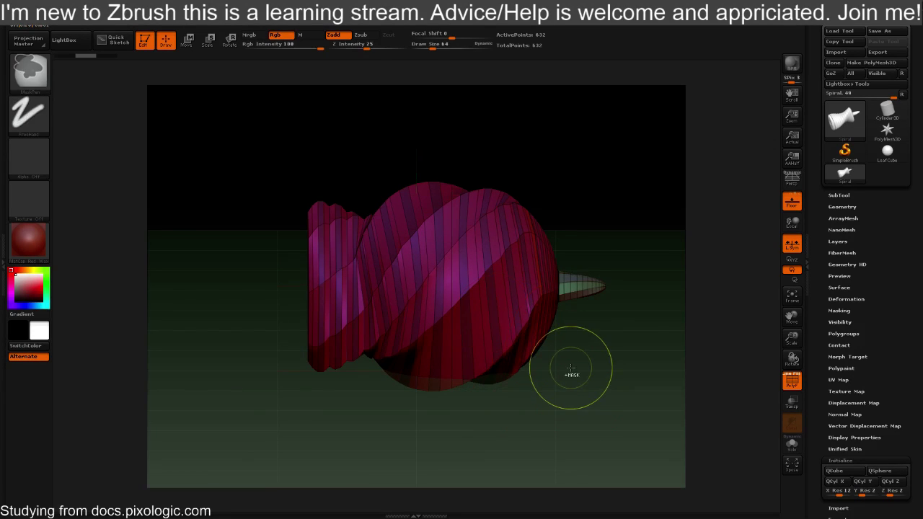
{"action": "key", "text": "ctrl+z"}
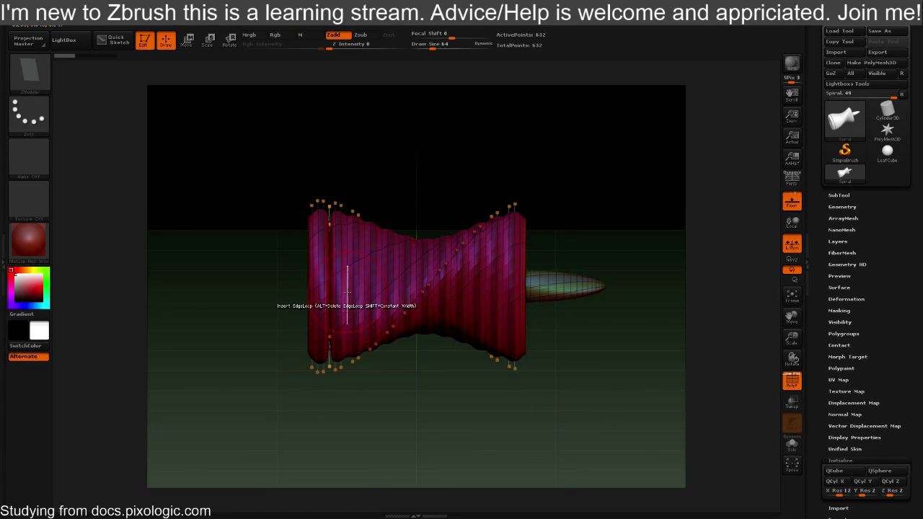
Try spherizing the spiral mesh again with the dynamic subdivision preview on, inspect it from several angles, and undo the deformation
{"action": "left_click_drag", "start_coordinate": [349, 292], "coordinate": [456, 294]}
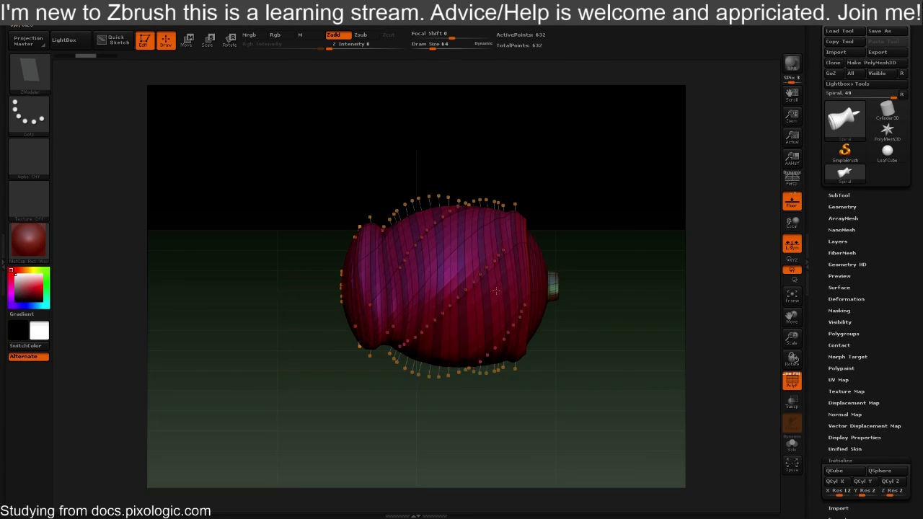
{"action": "left_click_drag", "start_coordinate": [571, 350], "coordinate": [637, 182]}
{"action": "mouse_move", "coordinate": [328, 210]}
{"action": "left_mouse_down", "text": "shift"}
{"action": "mouse_move", "coordinate": [332, 238]}
{"action": "mouse_move", "coordinate": [364, 249]}
{"action": "mouse_move", "coordinate": [329, 263]}
{"action": "left_mouse_up", "text": "shift"}
{"action": "left_click_drag", "start_coordinate": [588, 149], "coordinate": [599, 134]}
{"action": "key", "text": "ctrl+z"}
{"action": "mouse_move", "coordinate": [654, 328]}
{"action": "left_mouse_down"}
{"action": "mouse_move", "coordinate": [668, 184]}
{"action": "mouse_move", "coordinate": [561, 124]}
{"action": "mouse_move", "coordinate": [585, 262]}
{"action": "mouse_move", "coordinate": [591, 182]}
{"action": "mouse_move", "coordinate": [590, 192]}
{"action": "left_mouse_up"}
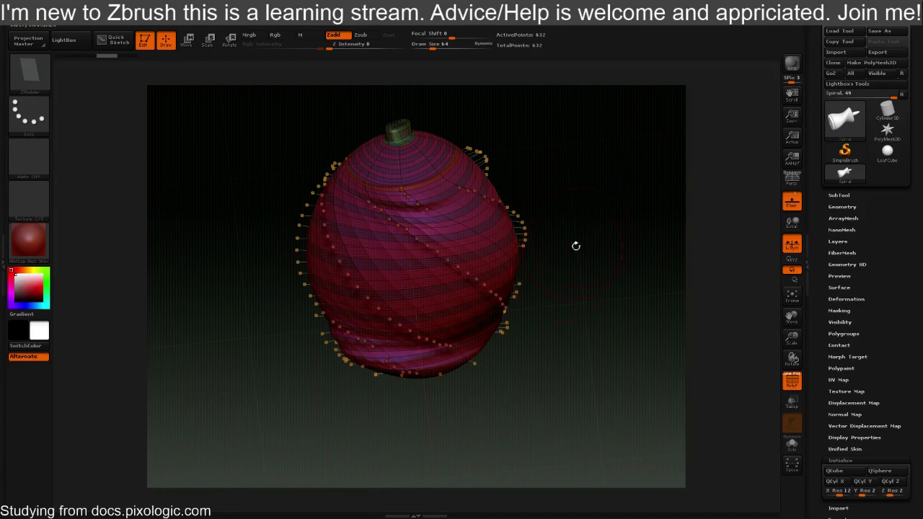
{"action": "key", "text": "shift+d"}
{"action": "left_click_drag", "start_coordinate": [629, 291], "coordinate": [570, 217]}
{"action": "left_click_drag", "start_coordinate": [600, 248], "coordinate": [693, 229]}
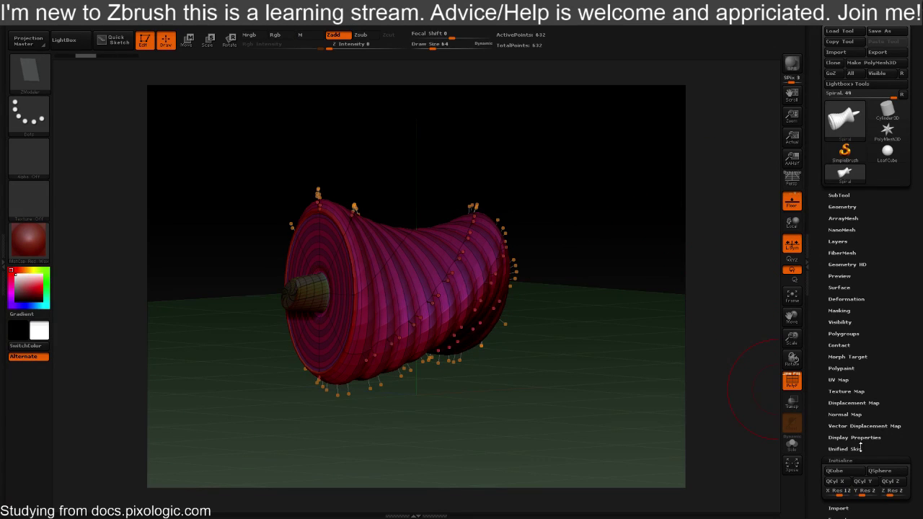
Replace the spiral mesh with a QCube of X, Y and Z resolution 6, with dynamic subdivision off
{"action": "left_click", "coordinate": [834, 470]}
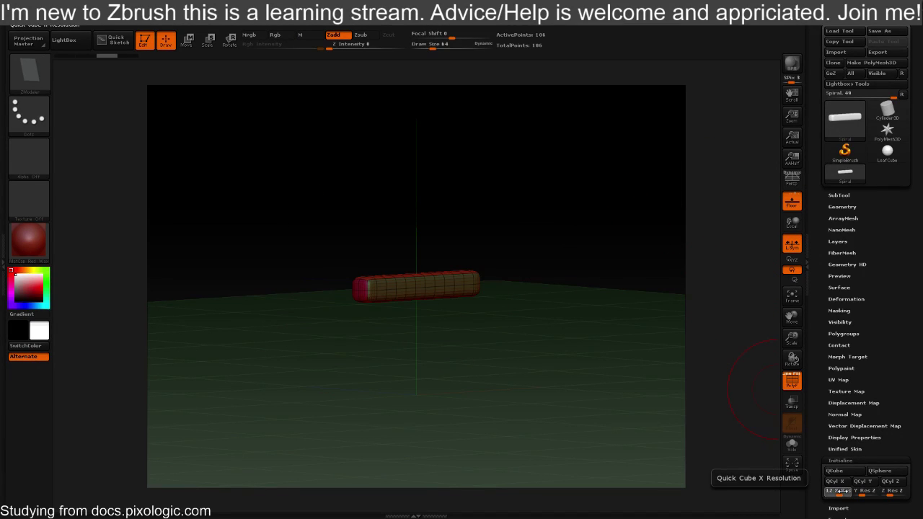
{"action": "left_click", "coordinate": [839, 490]}
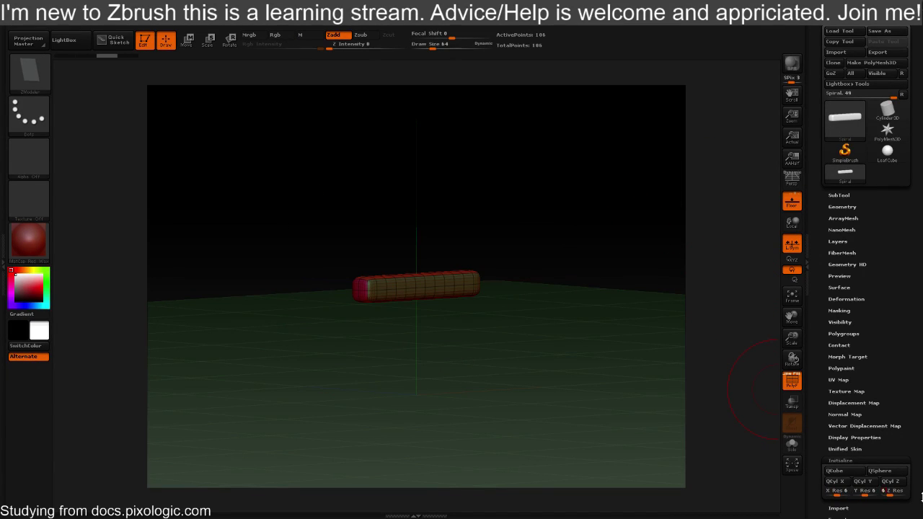
{"action": "type", "text": "6"}
{"action": "left_click", "coordinate": [835, 470]}
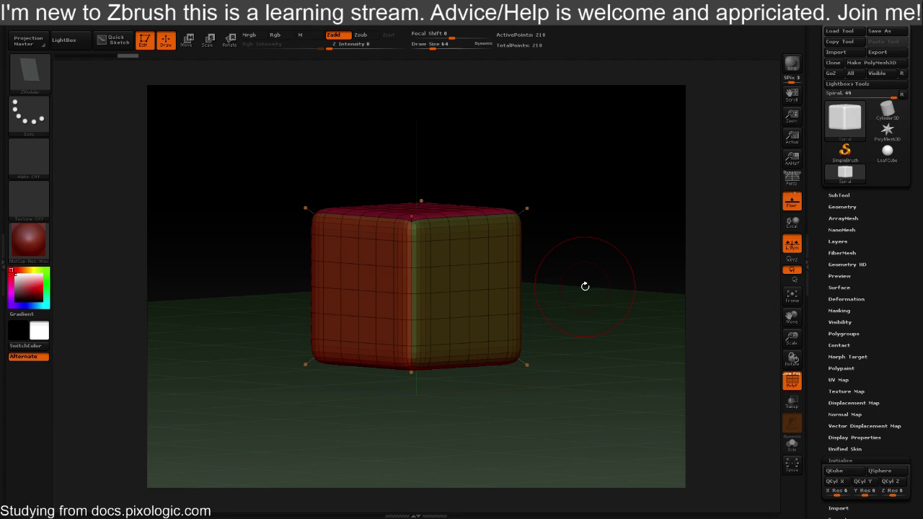
{"action": "key", "text": "shift+d"}
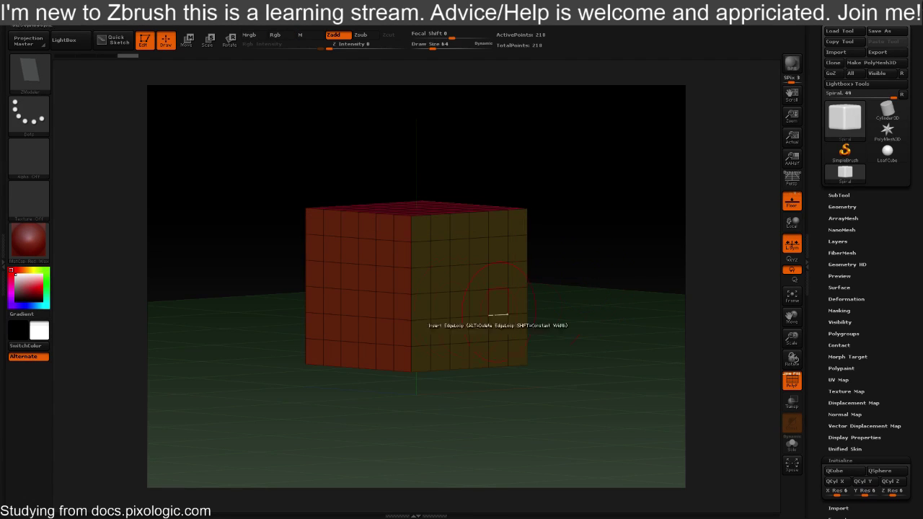
Set the Spherize target to Polygroup All and spherize the cube's olive side polygroup, undoing the extra stroke
{"action": "key", "text": "space"}
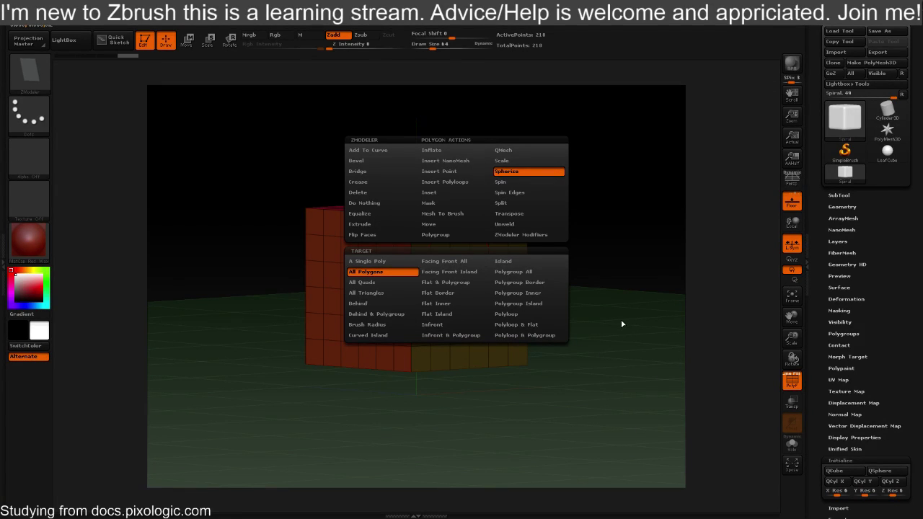
{"action": "key", "text": "space"}
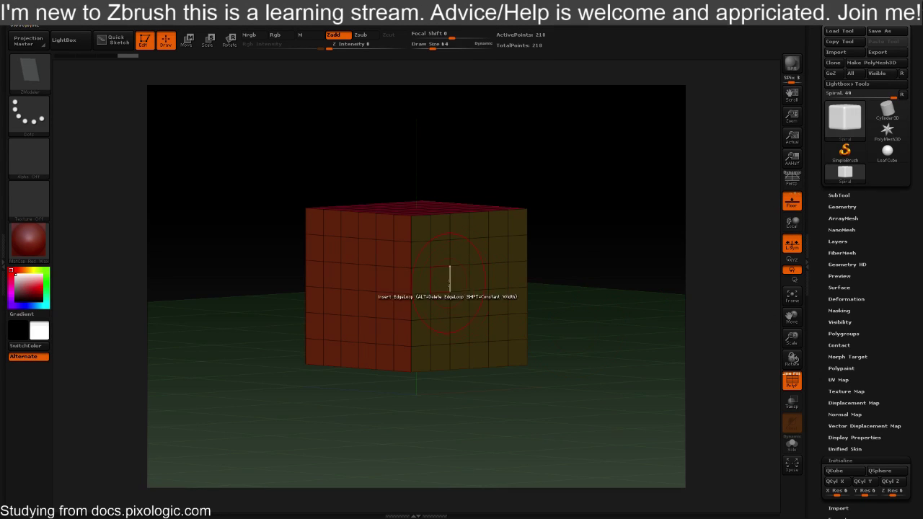
{"action": "key", "text": "space"}
{"action": "key", "text": "space"}
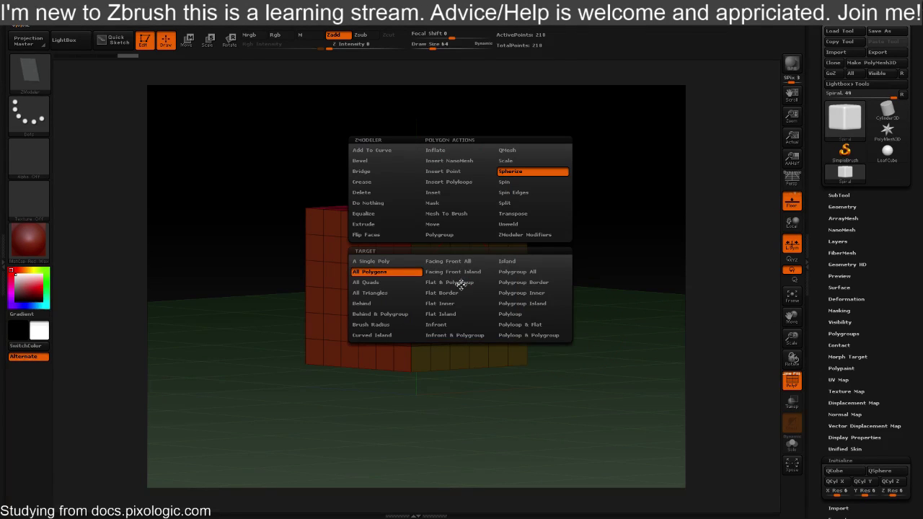
{"action": "left_click", "coordinate": [532, 272]}
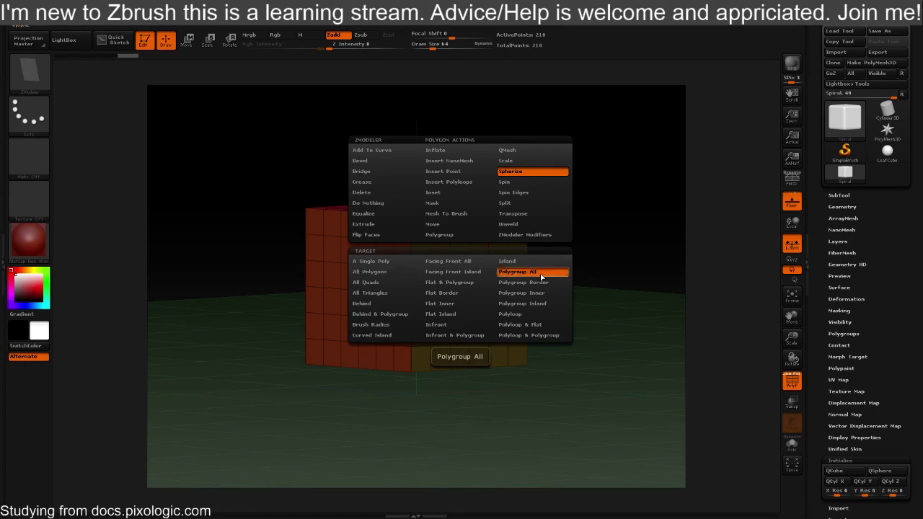
{"action": "left_click_drag", "start_coordinate": [459, 281], "coordinate": [563, 303]}
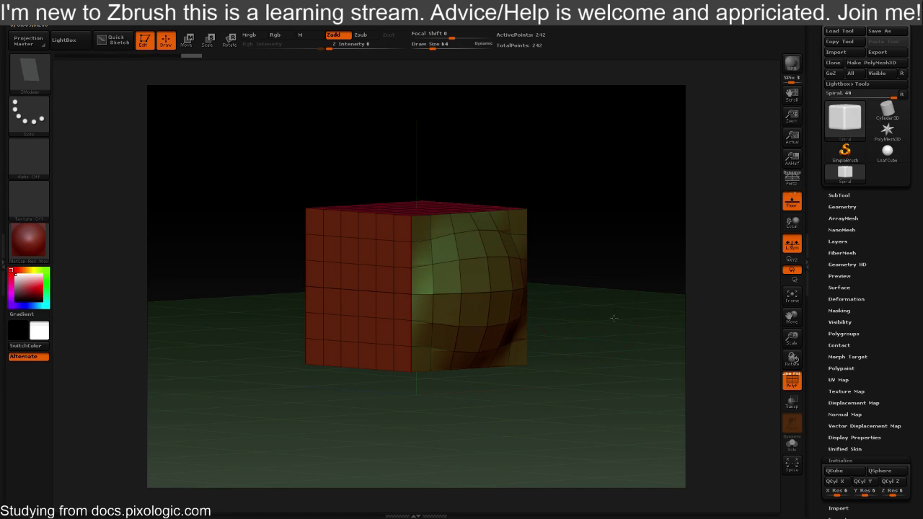
{"action": "left_click_drag", "start_coordinate": [499, 283], "coordinate": [587, 317]}
{"action": "key", "text": "ctrl"}
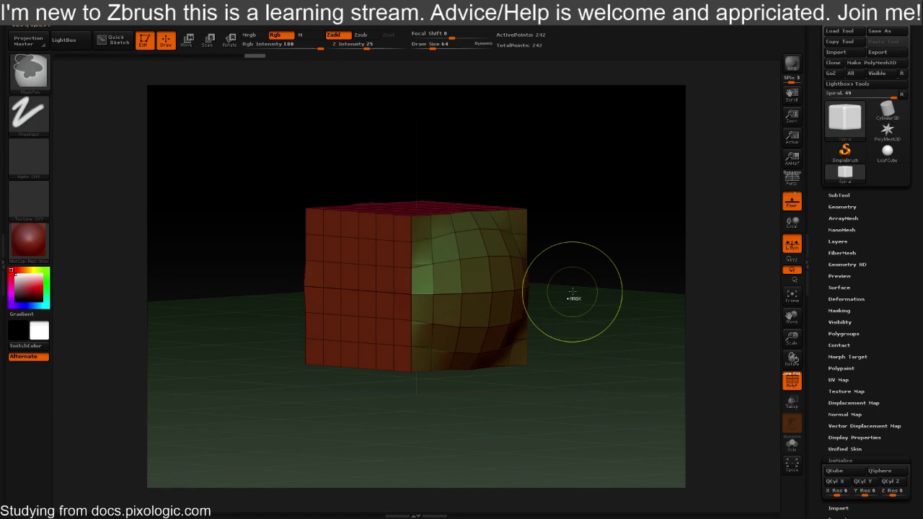
{"action": "key", "text": "ctrl+z"}
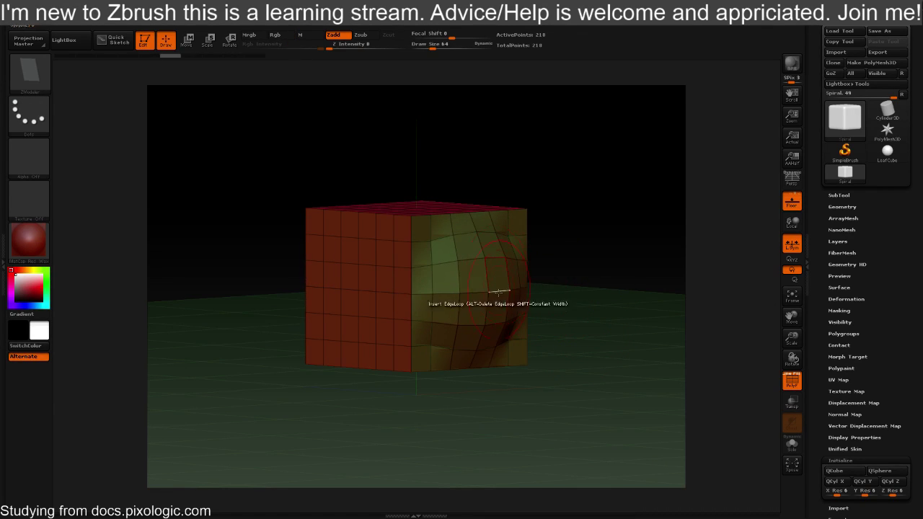
Spherize the olive polygroup further with repeated strokes until both opposite sides bulge roundly, and inspect them from several angles
{"action": "left_click_drag", "start_coordinate": [502, 276], "coordinate": [552, 311]}
{"action": "left_click", "coordinate": [498, 276]}
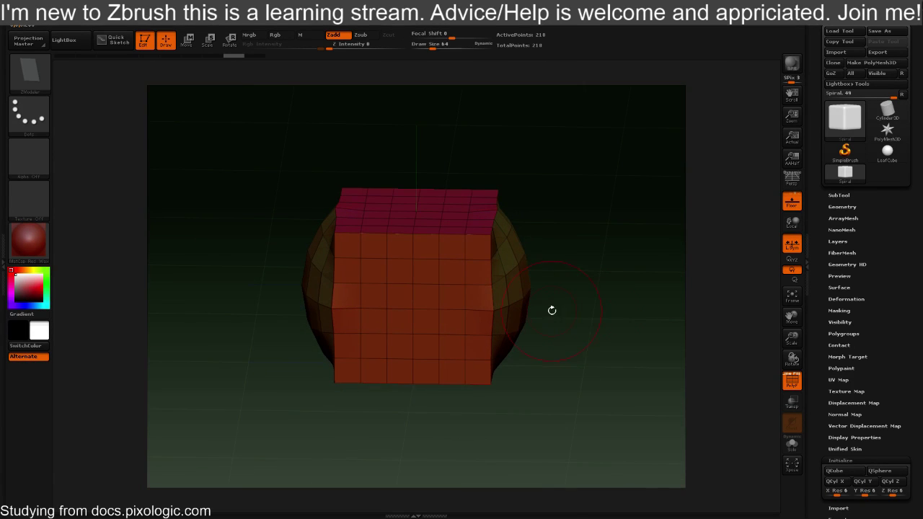
{"action": "mouse_move", "coordinate": [524, 279]}
{"action": "left_mouse_down"}
{"action": "mouse_move", "coordinate": [604, 301]}
{"action": "mouse_move", "coordinate": [585, 280]}
{"action": "mouse_move", "coordinate": [610, 321]}
{"action": "mouse_move", "coordinate": [641, 325]}
{"action": "mouse_move", "coordinate": [615, 322]}
{"action": "left_mouse_up"}
{"action": "key", "text": "d"}
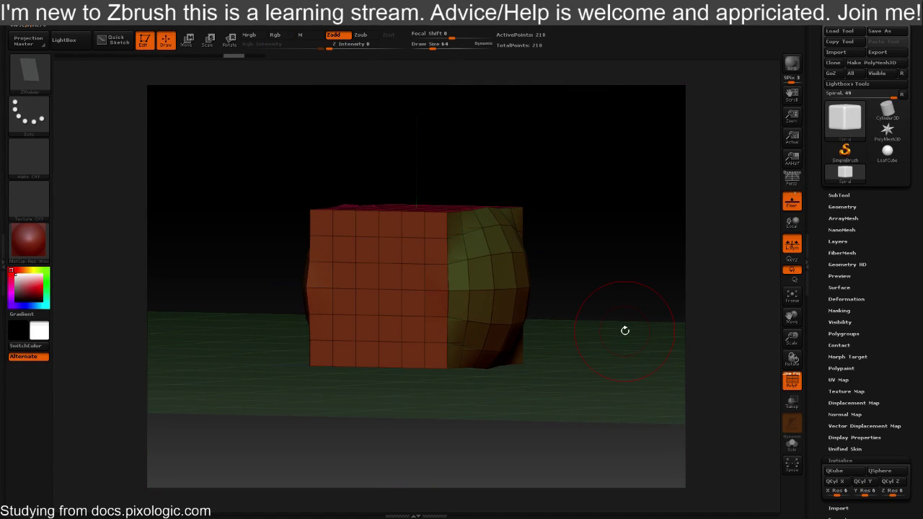
{"action": "mouse_move", "coordinate": [611, 323]}
{"action": "left_mouse_down"}
{"action": "mouse_move", "coordinate": [569, 309]}
{"action": "mouse_move", "coordinate": [562, 282]}
{"action": "mouse_move", "coordinate": [592, 312]}
{"action": "mouse_move", "coordinate": [551, 298]}
{"action": "mouse_move", "coordinate": [375, 291]}
{"action": "mouse_move", "coordinate": [729, 298]}
{"action": "mouse_move", "coordinate": [131, 295]}
{"action": "left_mouse_up"}
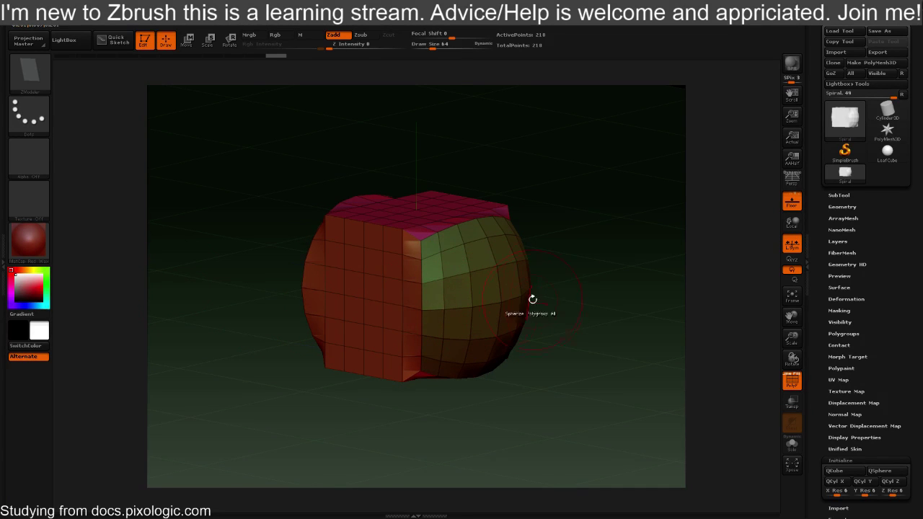
{"action": "left_click_drag", "start_coordinate": [614, 257], "coordinate": [569, 278], "text": "shift"}
Switch the polygon action to Spin, try it on a polygon of the flat red side, and undo that spin
{"action": "key", "text": "space"}
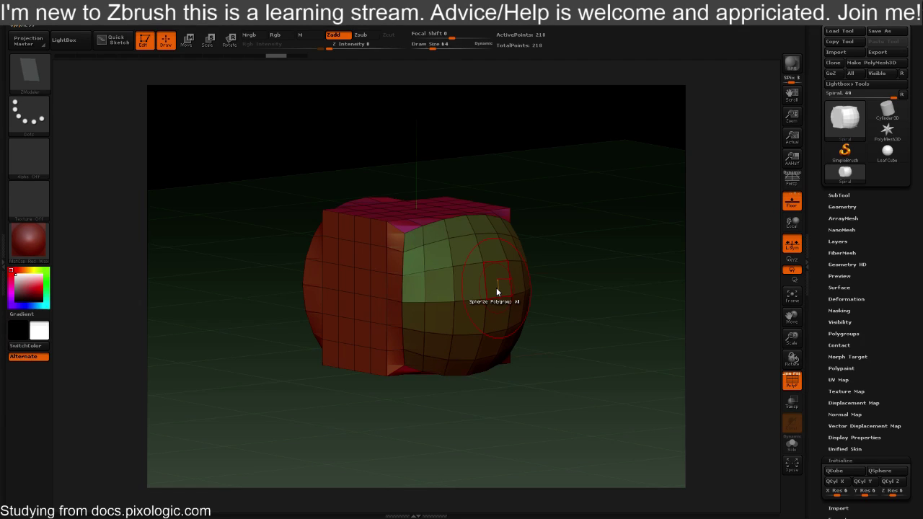
{"action": "key", "text": "space"}
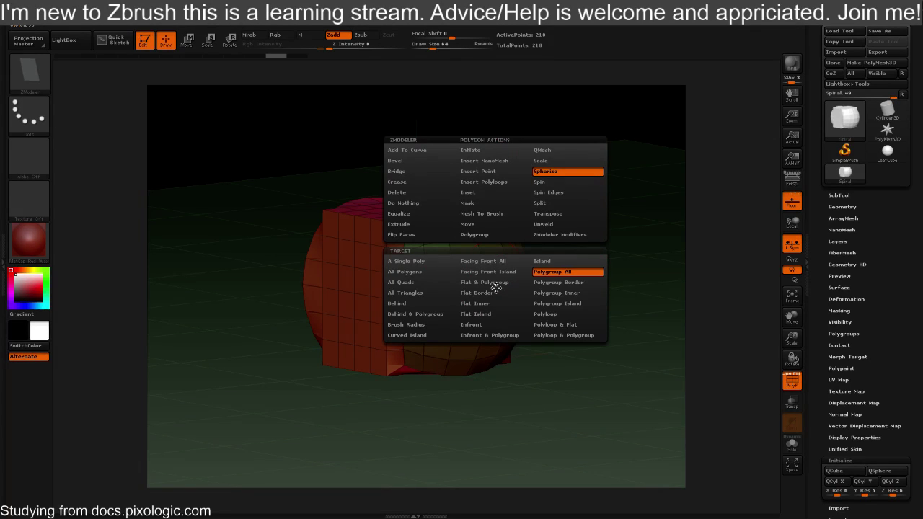
{"action": "left_click", "coordinate": [579, 286]}
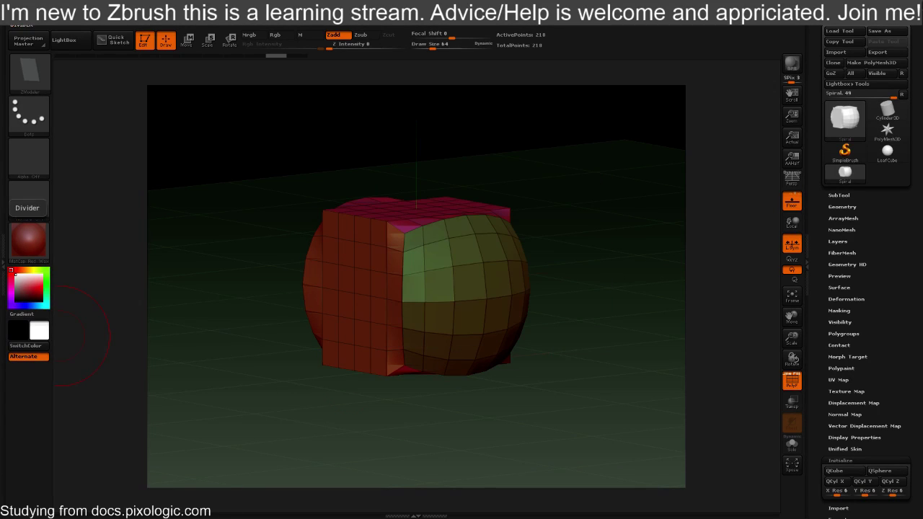
{"action": "key", "text": "space"}
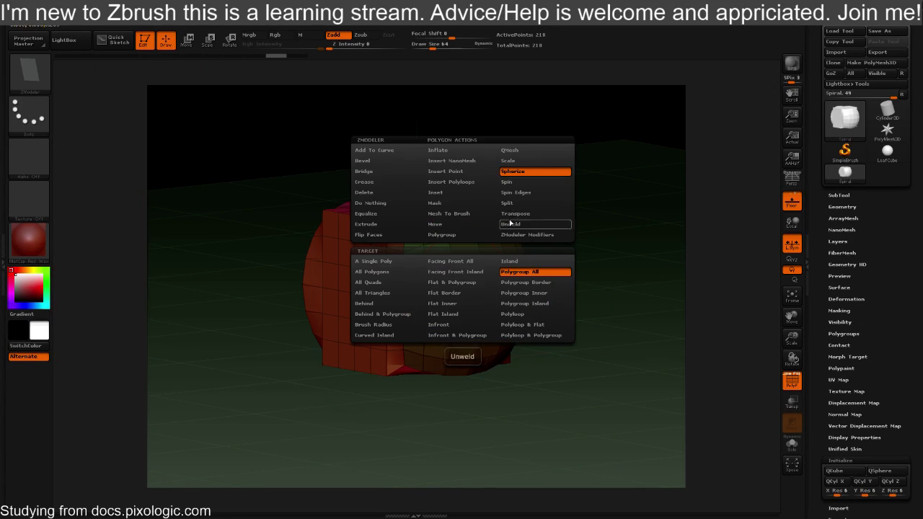
{"action": "left_click", "coordinate": [522, 186]}
{"action": "left_click", "coordinate": [354, 271]}
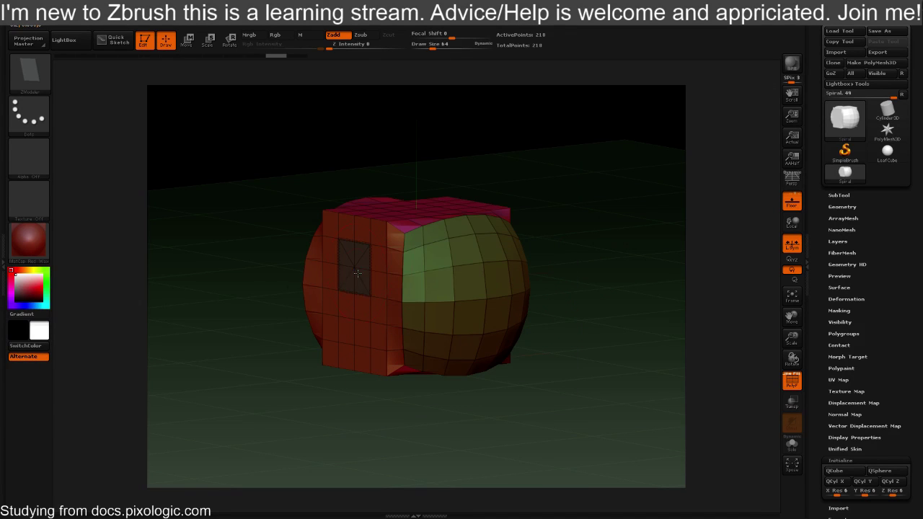
{"action": "left_click_drag", "start_coordinate": [598, 262], "coordinate": [620, 269]}
{"action": "key", "text": "ctrl+z"}
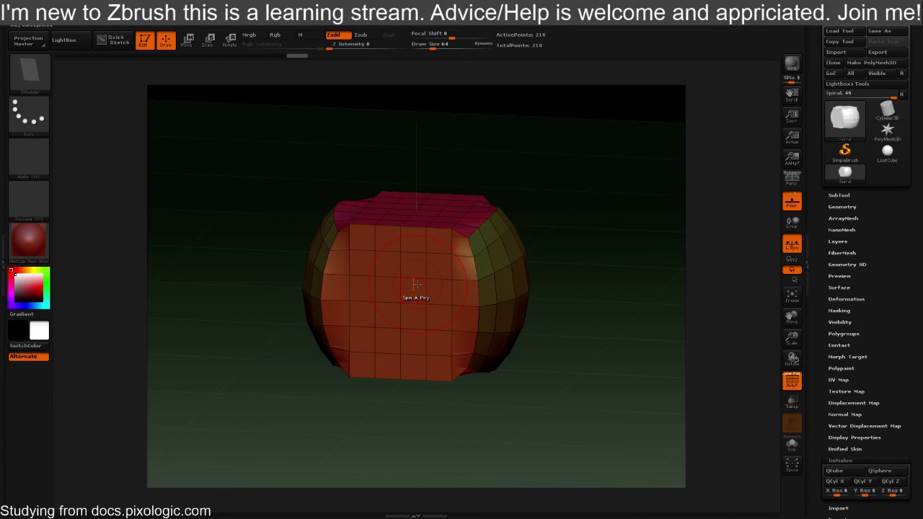
Spin several individual polygons on the red side to twist the surrounding edges, undoing one unwanted spin
{"action": "left_click", "coordinate": [396, 272]}
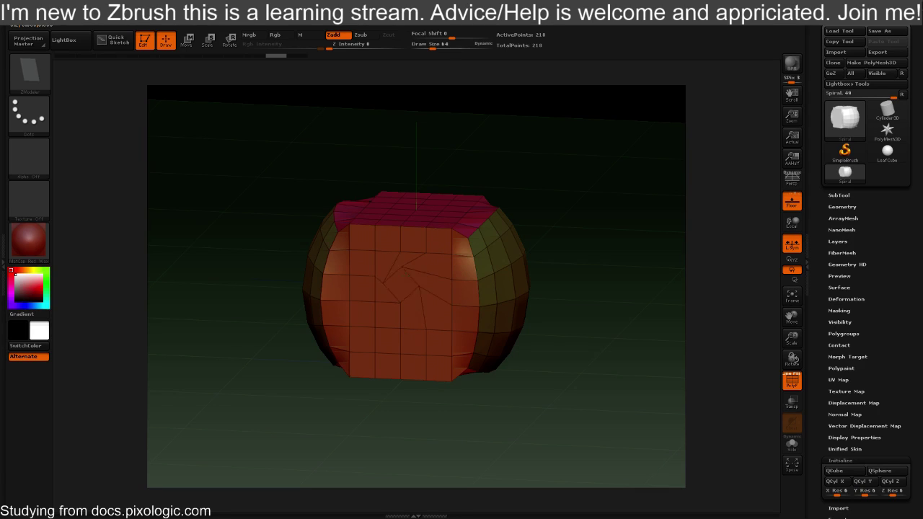
{"action": "left_click", "coordinate": [435, 280]}
{"action": "left_click", "coordinate": [412, 290]}
{"action": "key", "text": "ctrl+z"}
{"action": "left_click", "coordinate": [413, 287]}
{"action": "left_click", "coordinate": [405, 269]}
{"action": "left_click", "coordinate": [384, 318]}
{"action": "left_click", "coordinate": [375, 308]}
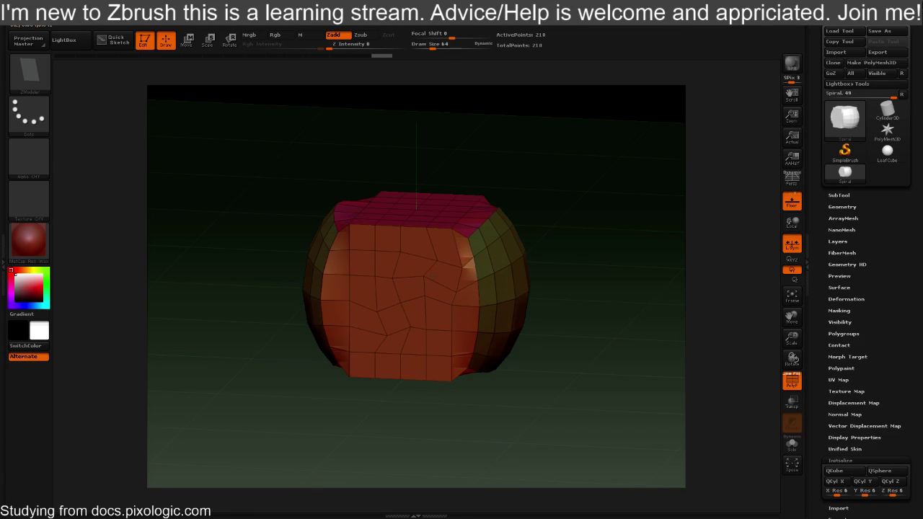
{"action": "left_click", "coordinate": [431, 259]}
{"action": "left_click", "coordinate": [383, 271]}
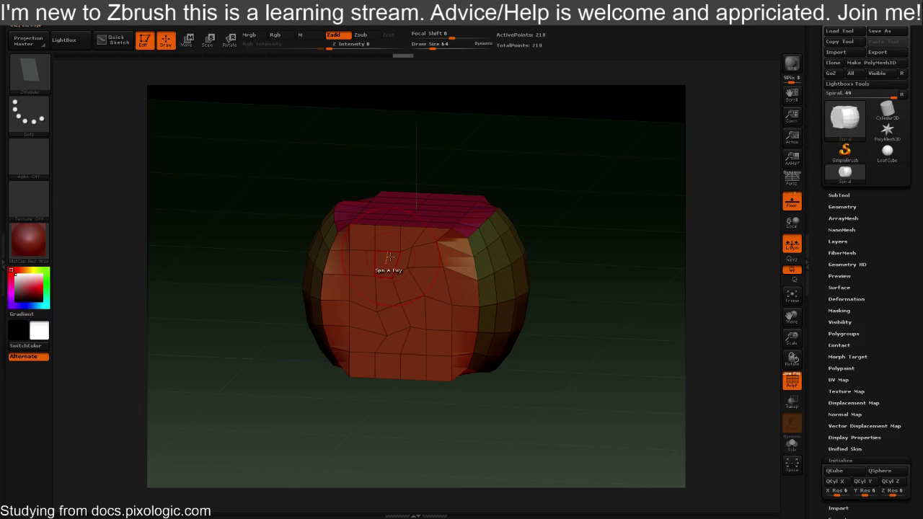
{"action": "left_click", "coordinate": [380, 260]}
{"action": "left_click", "coordinate": [376, 276]}
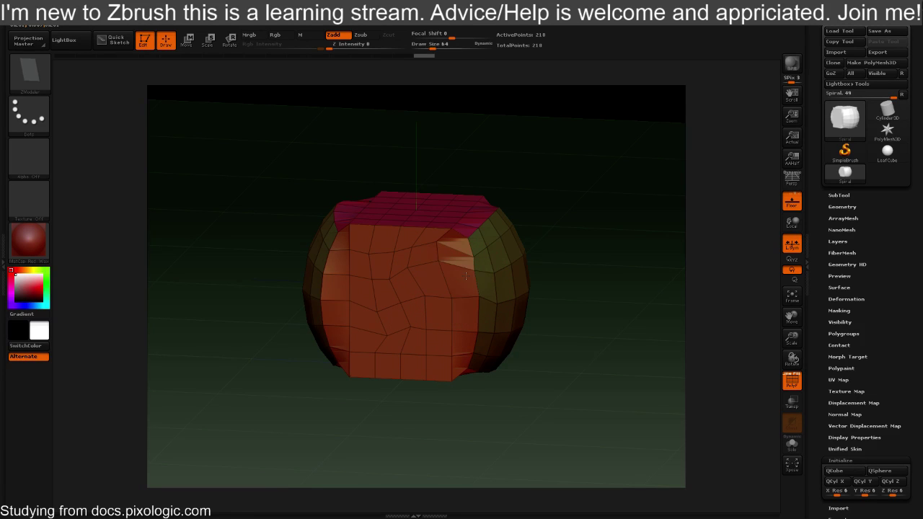
Try spinning a single polygon on the mesh's magenta face, and undo the spin
{"action": "left_click_drag", "start_coordinate": [596, 274], "coordinate": [448, 278]}
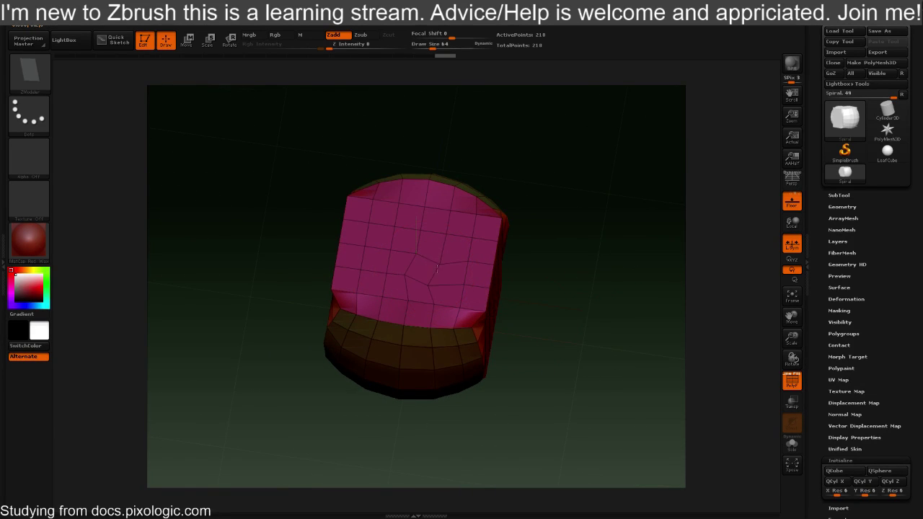
{"action": "key", "text": "ctrl+shift+z"}
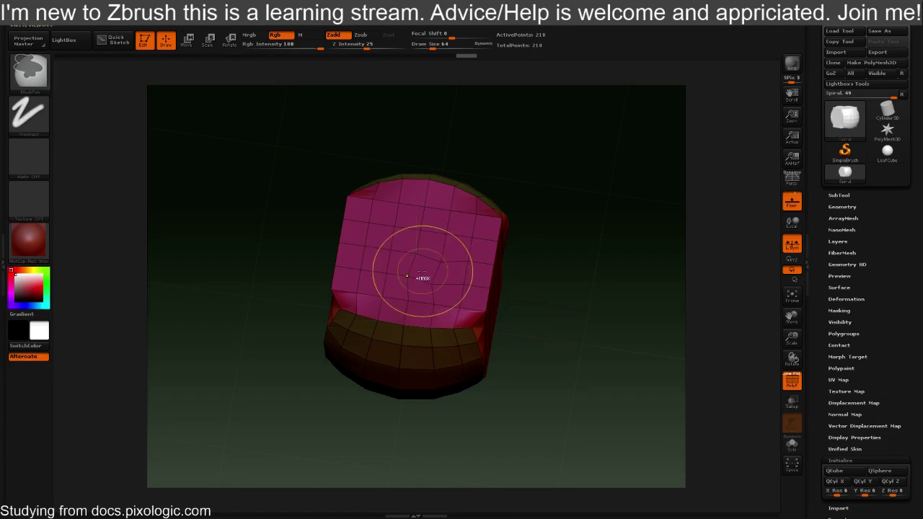
Try spinning a single polygon in the middle of the magenta face about the Mesh Center, and undo the attempts
{"action": "key", "text": "ctrl+z"}
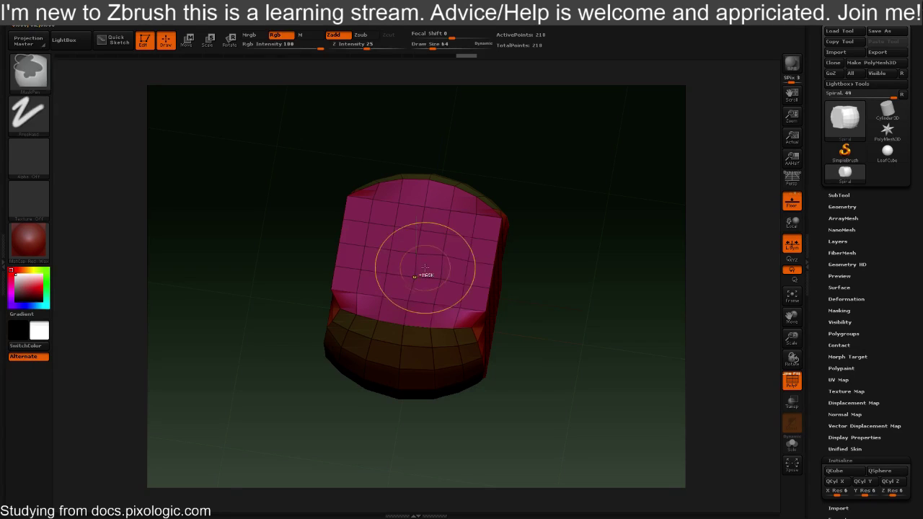
{"action": "mouse_move", "coordinate": [425, 271]}
{"action": "left_mouse_down"}
{"action": "mouse_move", "coordinate": [440, 277]}
{"action": "mouse_move", "coordinate": [422, 268]}
{"action": "left_mouse_up"}
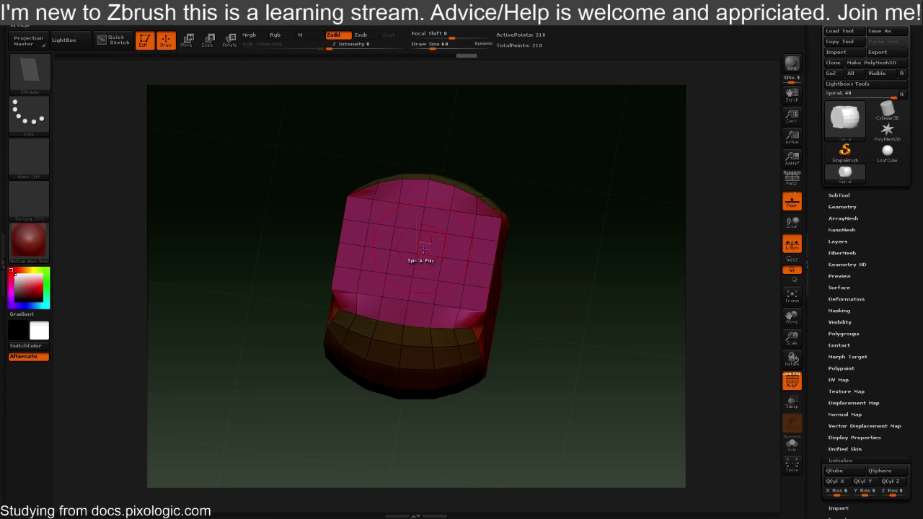
{"action": "mouse_move", "coordinate": [429, 273]}
{"action": "left_mouse_down"}
{"action": "mouse_move", "coordinate": [477, 268]}
{"action": "mouse_move", "coordinate": [469, 275]}
{"action": "left_mouse_up"}
{"action": "key", "text": "ctrl+z"}
Set the Spin center to Axis Center, try it on a single magenta polygon, and undo the spins
{"action": "key", "text": "space"}
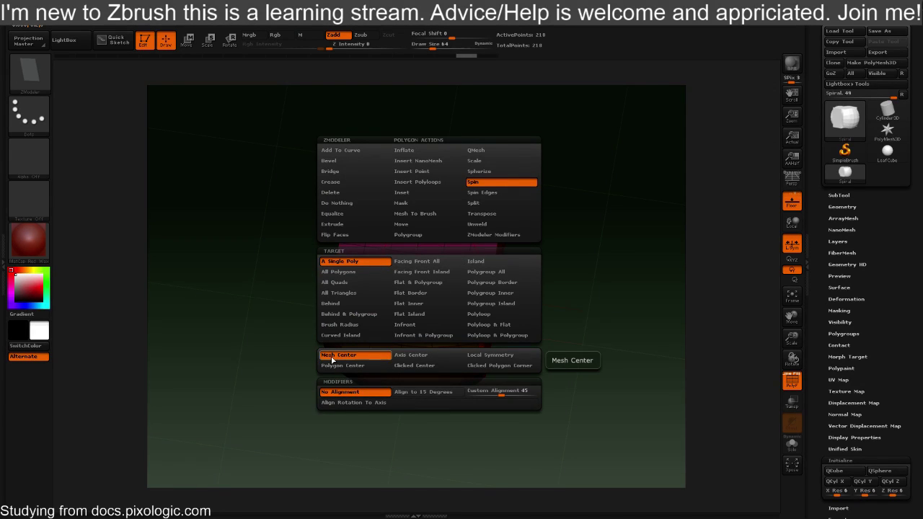
{"action": "left_click", "coordinate": [423, 356]}
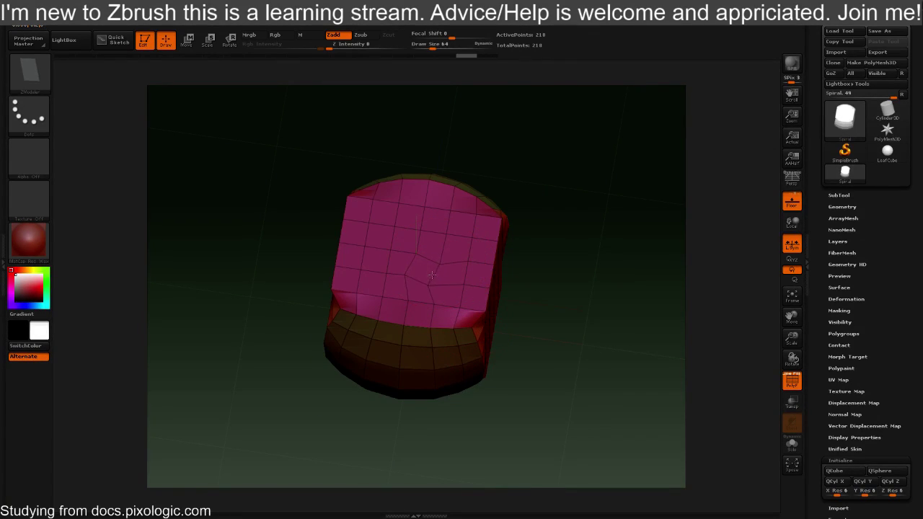
{"action": "left_click_drag", "start_coordinate": [456, 271], "coordinate": [486, 272]}
{"action": "key", "text": "ctrl+z"}
{"action": "key", "text": "ctrl+z"}
Set the Spin center to Local Symmetry, try it on a single magenta polygon, and undo the last change
{"action": "key", "text": "space"}
{"action": "left_click", "coordinate": [487, 355]}
{"action": "left_click_drag", "start_coordinate": [420, 249], "coordinate": [425, 260]}
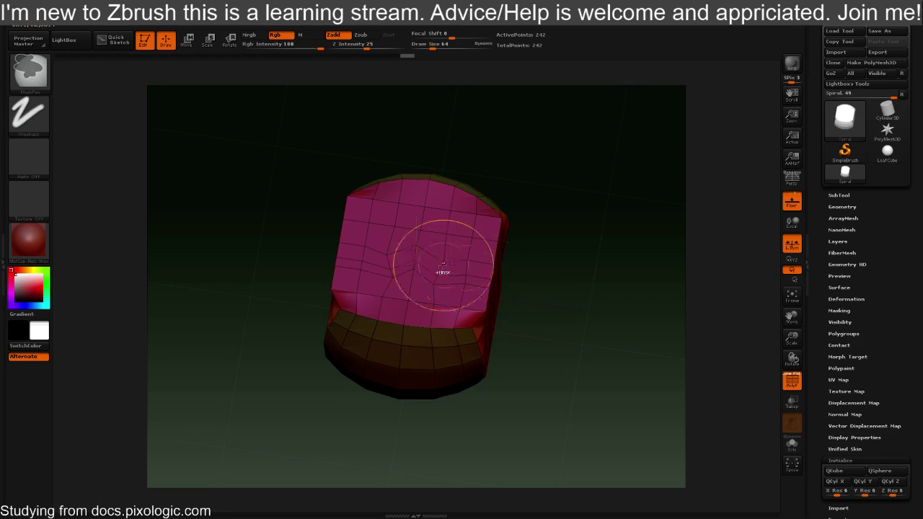
{"action": "key", "text": "ctrl+z"}
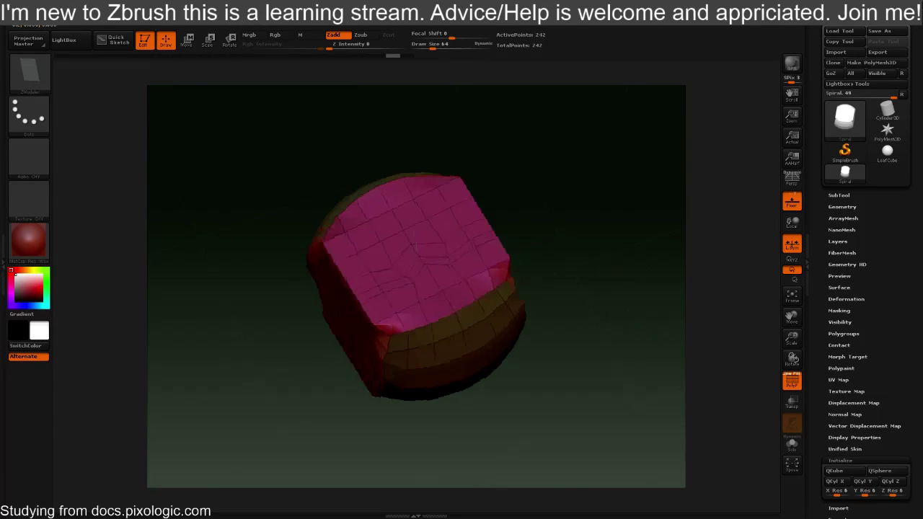
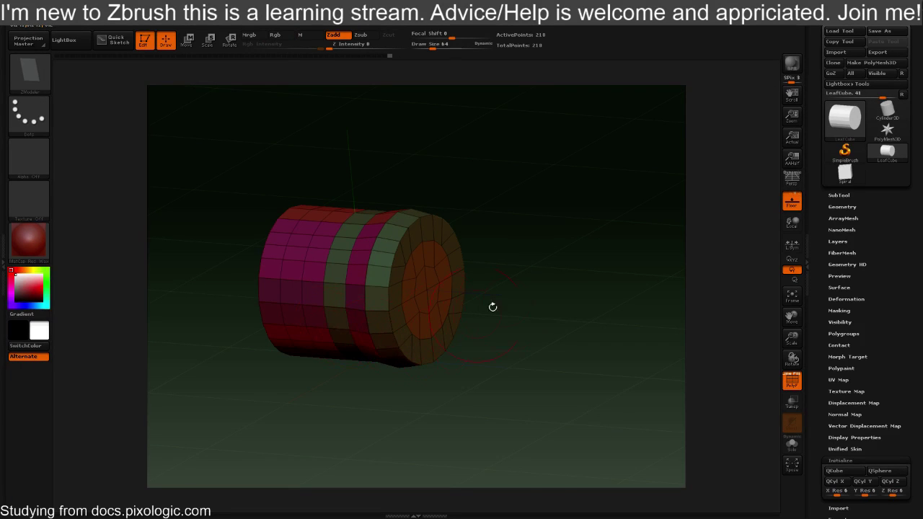
Try scaling the complete edge loop around the cylinder's green-rimmed end cap, undoing each attempt
{"action": "key", "text": "ctrl"}
{"action": "key", "text": "ctrl"}
{"action": "left_click_drag", "start_coordinate": [538, 296], "coordinate": [537, 266]}
{"action": "left_click_drag", "start_coordinate": [376, 218], "coordinate": [458, 237]}
{"action": "key", "text": "ctrl+z"}
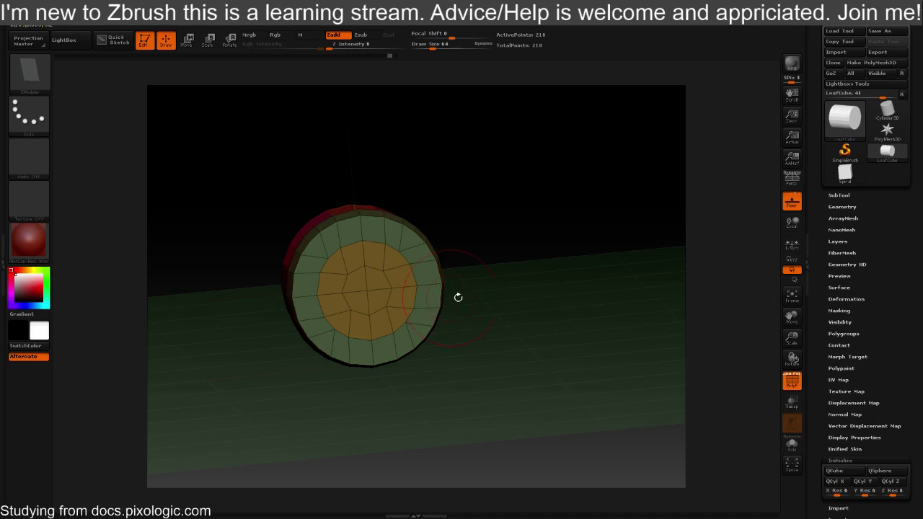
{"action": "left_click_drag", "start_coordinate": [457, 297], "coordinate": [508, 243]}
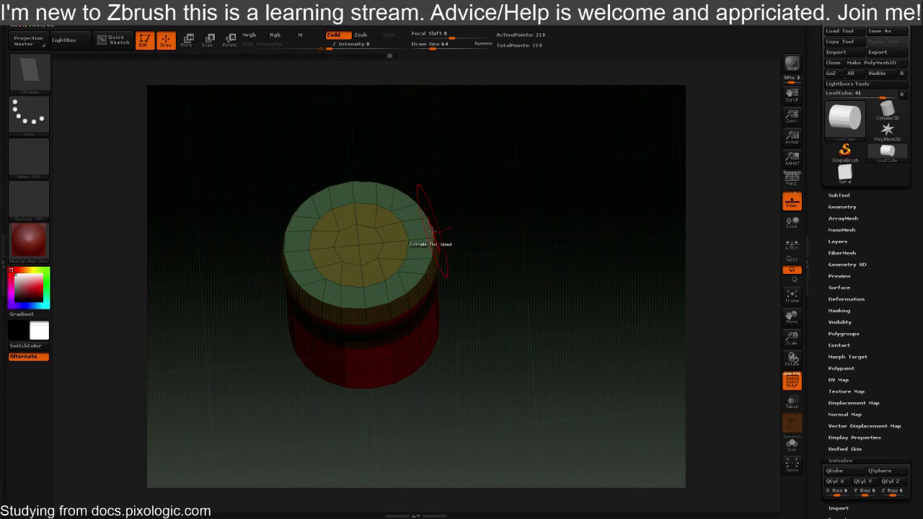
{"action": "left_click_drag", "start_coordinate": [431, 231], "coordinate": [268, 264]}
{"action": "key", "text": "ctrl+z"}
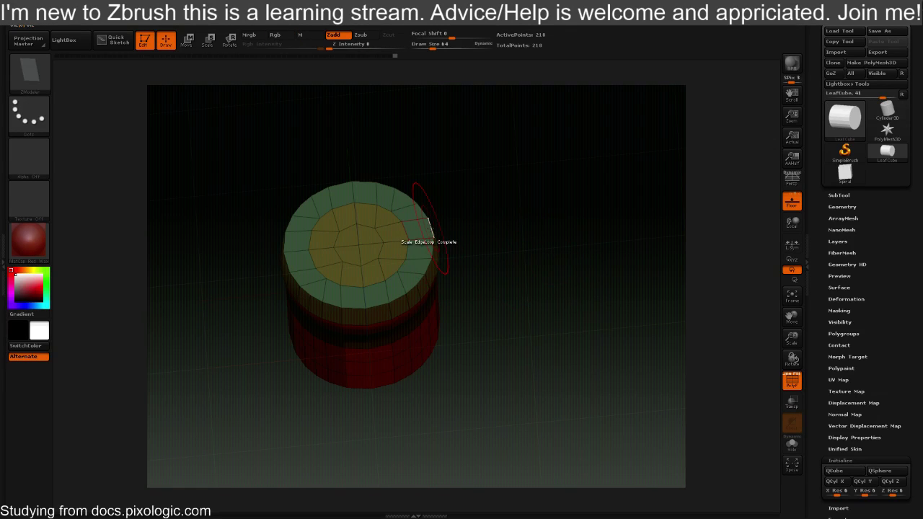
{"action": "key", "text": "space"}
{"action": "key", "text": "ctrl+shift+z"}
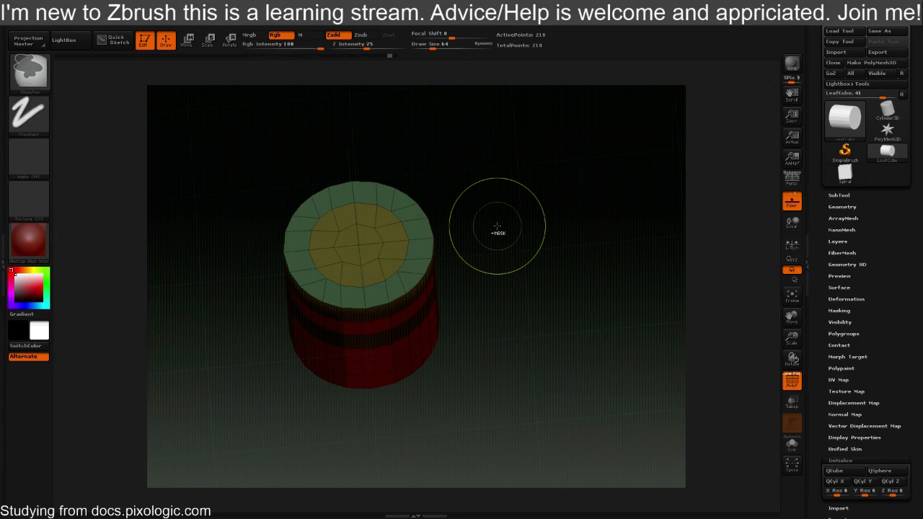
Set the edge Scale target to PolyLoop and widen the bands of polygons near the cylinder's green-rimmed end
{"action": "left_click_drag", "start_coordinate": [507, 224], "coordinate": [534, 245]}
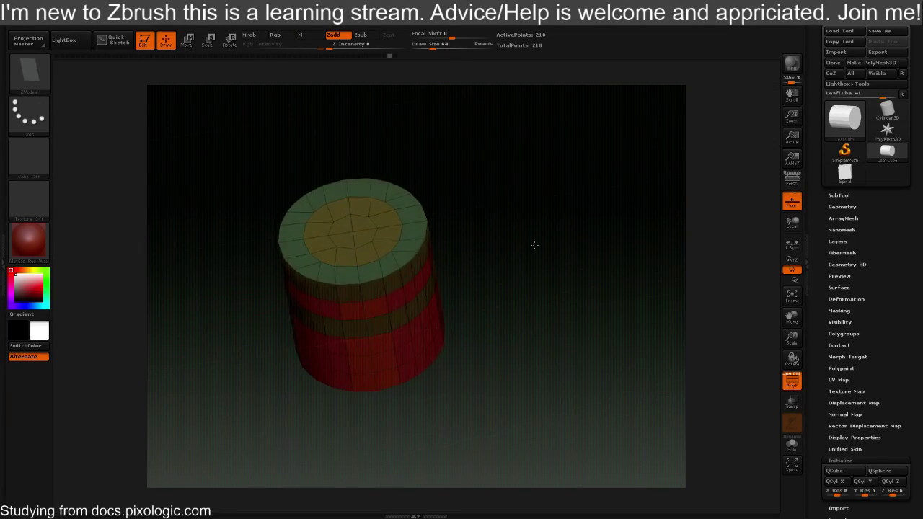
{"action": "key", "text": "space"}
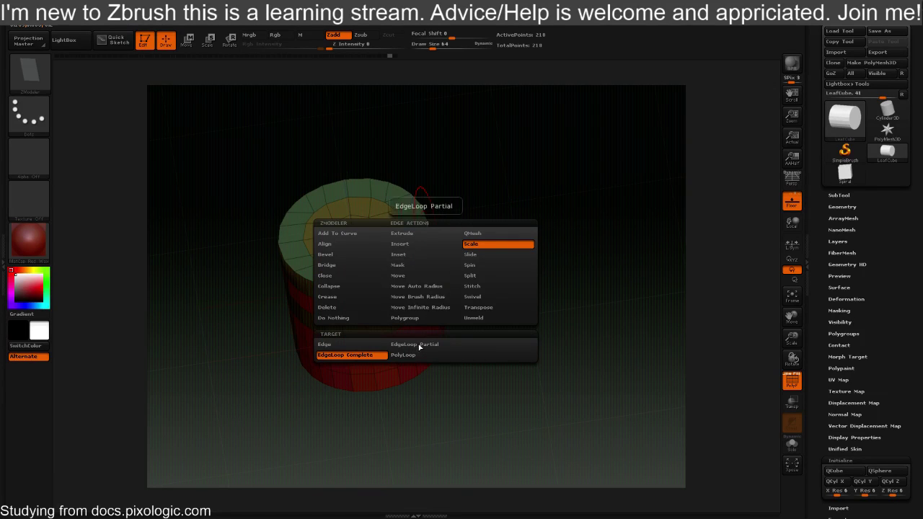
{"action": "left_click", "coordinate": [418, 356]}
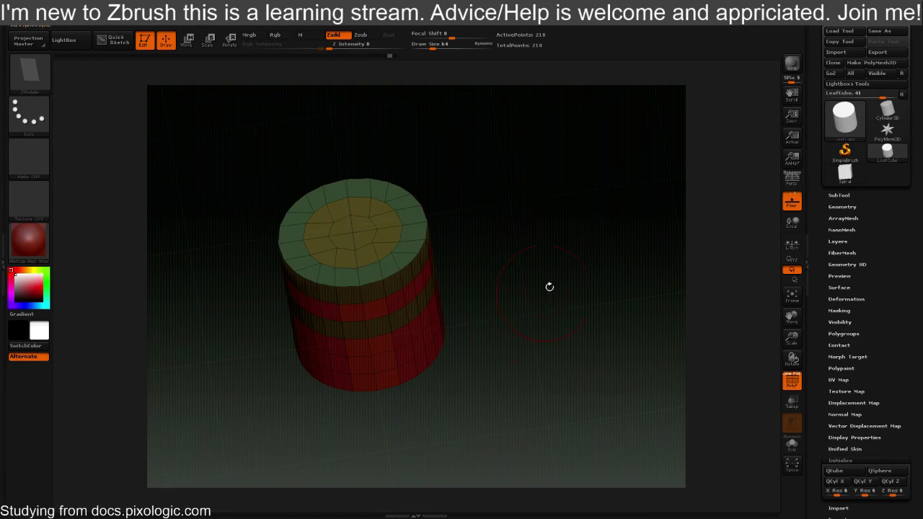
{"action": "left_click_drag", "start_coordinate": [548, 286], "coordinate": [483, 251]}
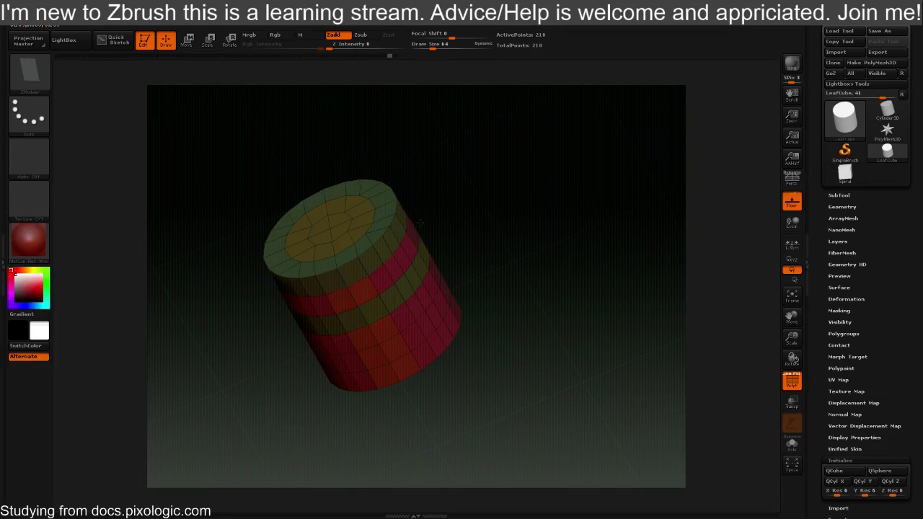
{"action": "left_click_drag", "start_coordinate": [404, 226], "coordinate": [532, 234]}
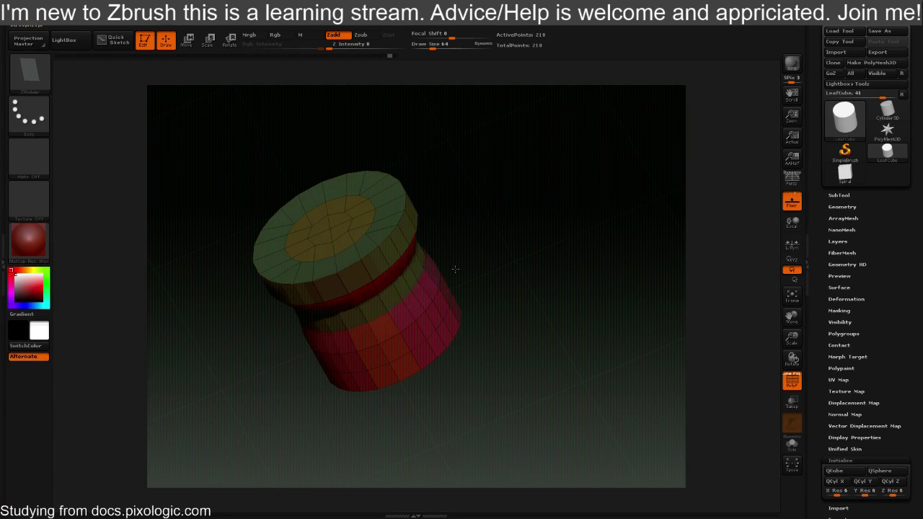
{"action": "mouse_move", "coordinate": [425, 268]}
{"action": "left_mouse_down"}
{"action": "mouse_move", "coordinate": [358, 292]}
{"action": "mouse_move", "coordinate": [424, 285]}
{"action": "left_mouse_up"}
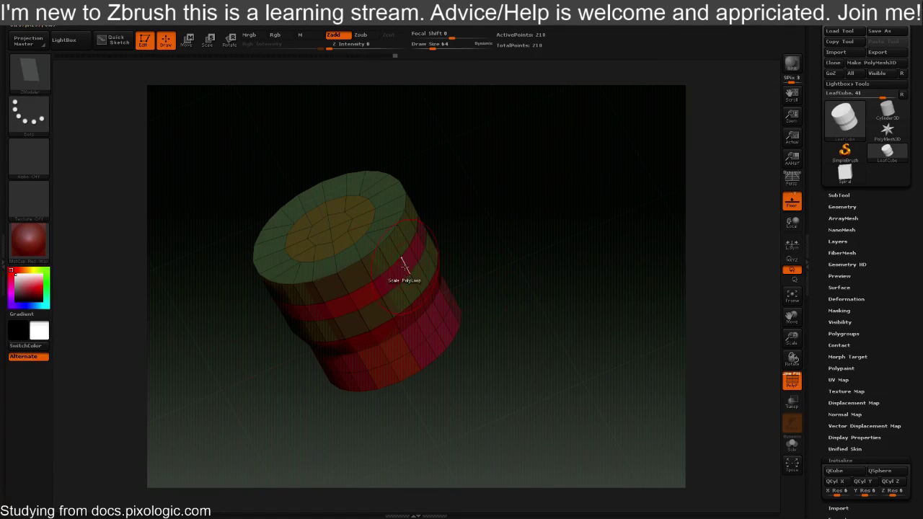
Undo the last polyloop scaling on the cylinder
{"action": "key", "text": "ctrl"}
{"action": "key", "text": "ctrl+z"}
{"action": "key", "text": "ctrl+z"}
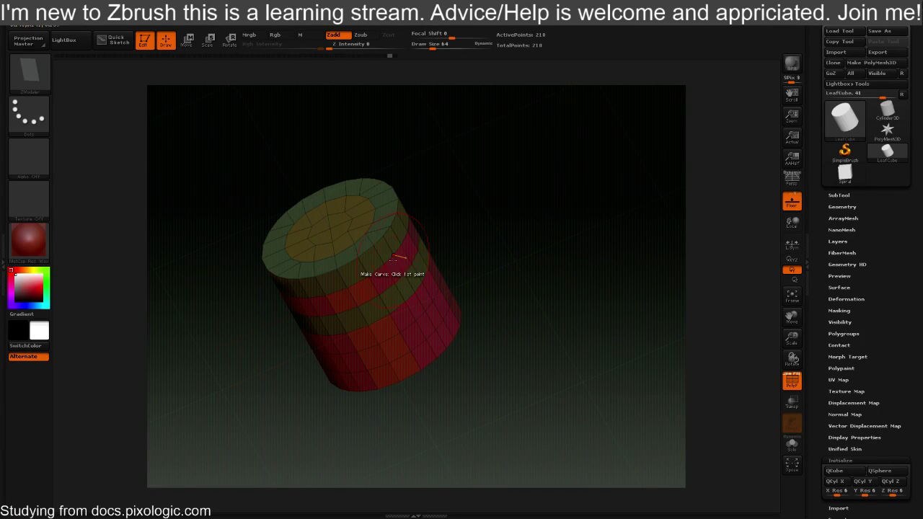
Set the ZModeler edge action to Crease with the EdgeLoop Complete target
{"action": "key", "text": "space"}
{"action": "key", "text": "space"}
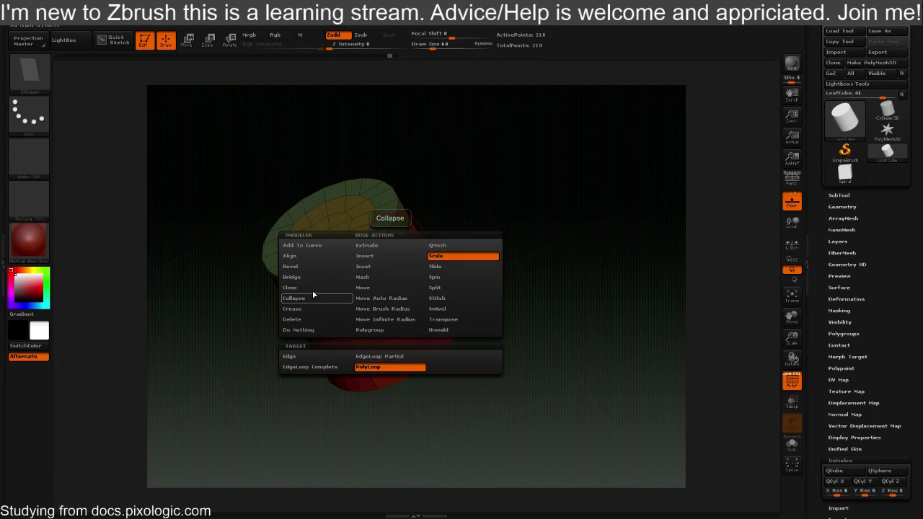
{"action": "left_click", "coordinate": [312, 310]}
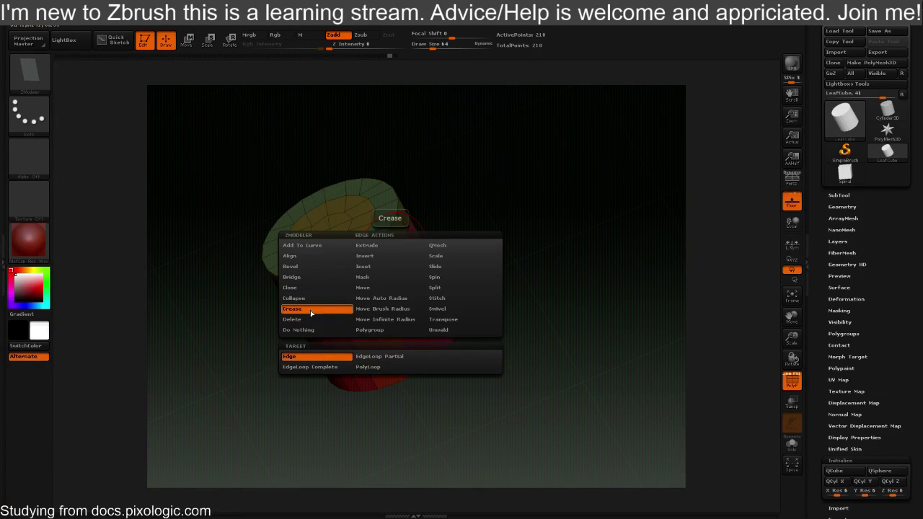
{"action": "left_click", "coordinate": [317, 368]}
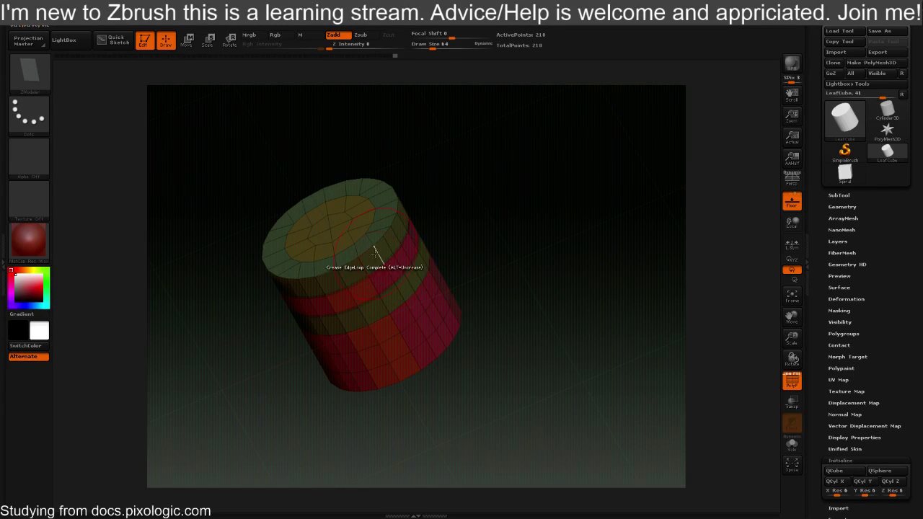
Try extruding flat islands of polygons on the cylinder's side and end, undoing each extrusion
{"action": "left_click_drag", "start_coordinate": [386, 247], "coordinate": [419, 265]}
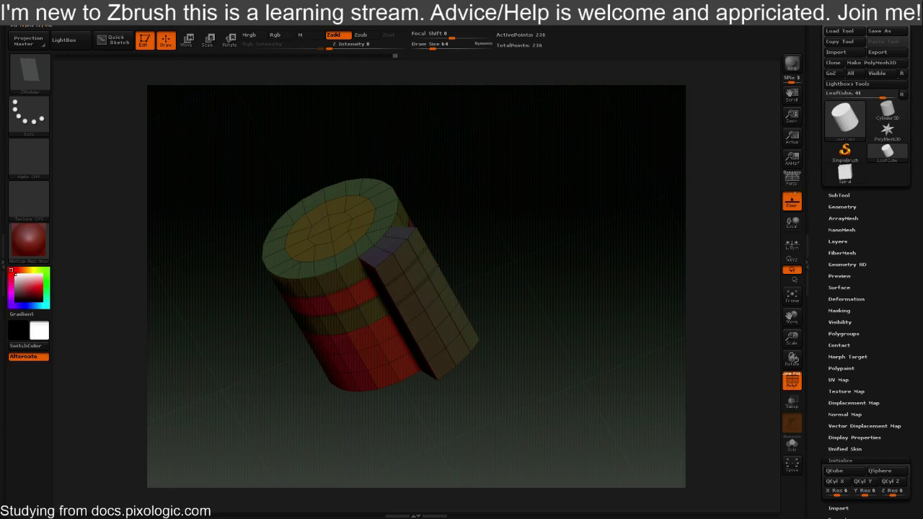
{"action": "key", "text": "ctrl+z"}
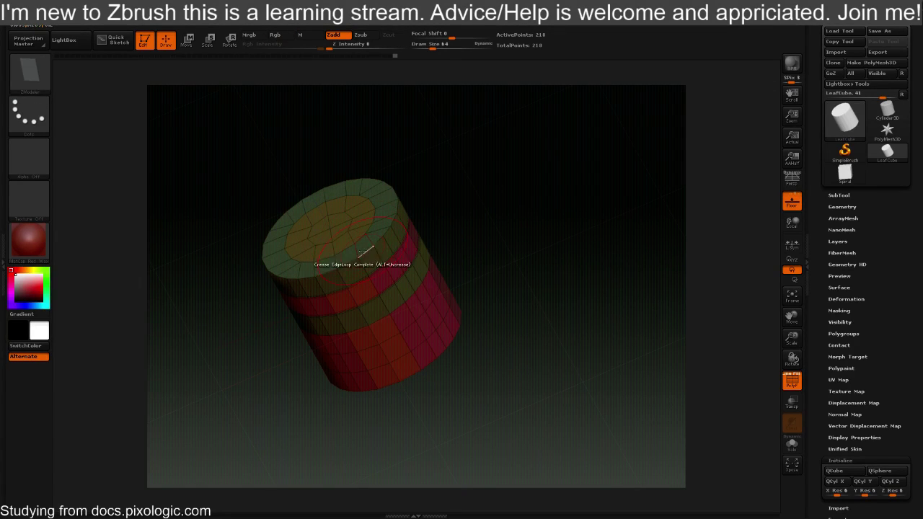
{"action": "left_click_drag", "start_coordinate": [363, 246], "coordinate": [341, 205]}
{"action": "key", "text": "ctrl+z"}
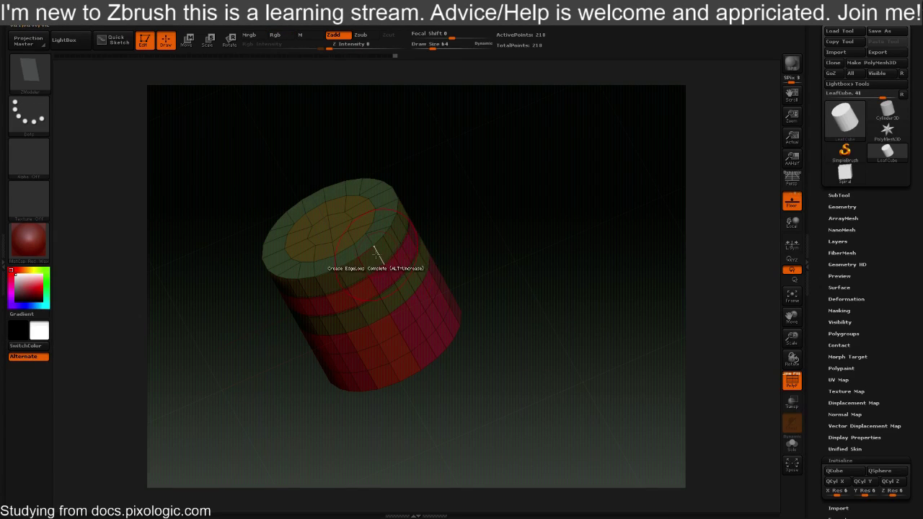
{"action": "left_click_drag", "start_coordinate": [383, 250], "coordinate": [468, 256]}
{"action": "key", "text": "ctrl+z"}
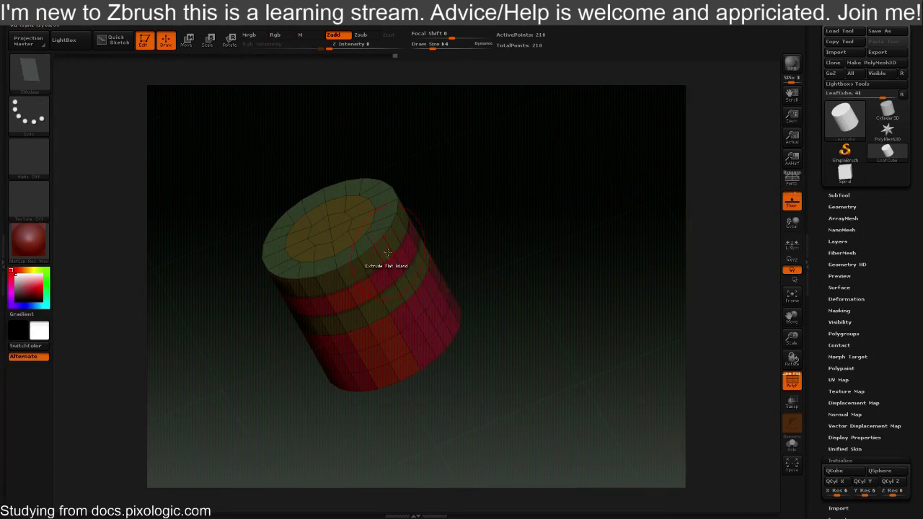
Try extruding the green polygroup with the Extrude action's Polygroup All target, inspect it all around, and undo the extrusion
{"action": "key", "text": "space"}
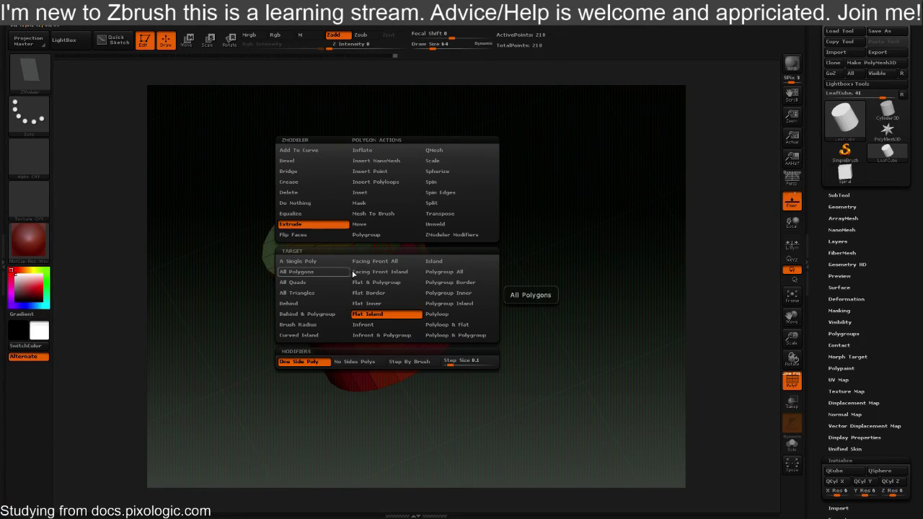
{"action": "left_click", "coordinate": [447, 271]}
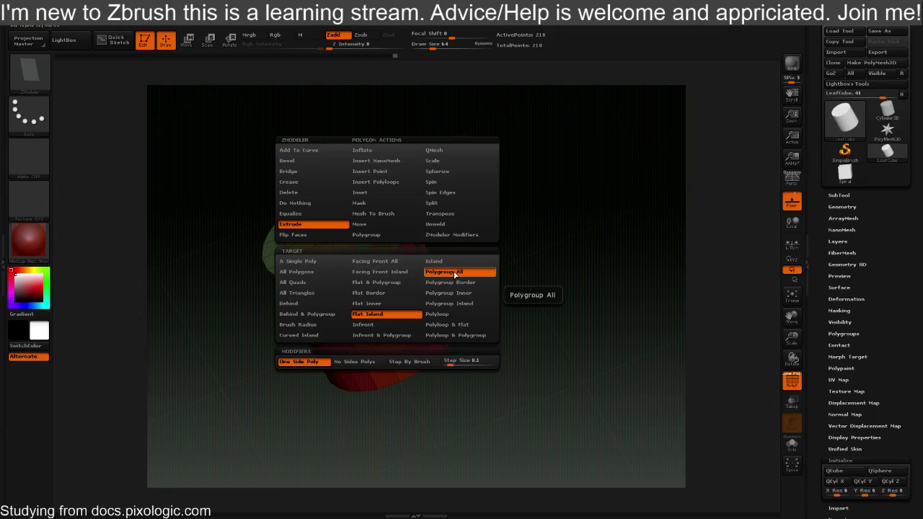
{"action": "mouse_move", "coordinate": [384, 251]}
{"action": "left_mouse_down"}
{"action": "mouse_move", "coordinate": [375, 240]}
{"action": "mouse_move", "coordinate": [397, 259]}
{"action": "left_mouse_up"}
{"action": "left_click_drag", "start_coordinate": [497, 236], "coordinate": [469, 240]}
{"action": "left_click_drag", "start_coordinate": [513, 173], "coordinate": [489, 267]}
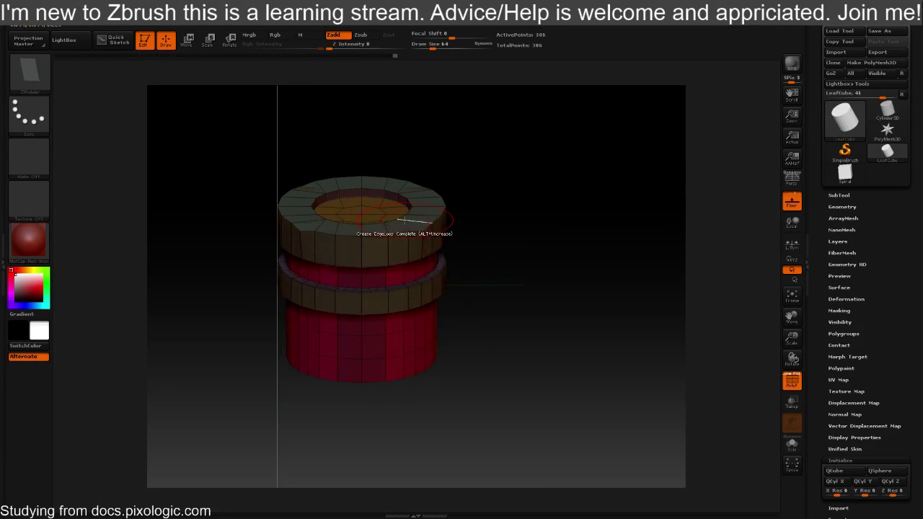
{"action": "left_click_drag", "start_coordinate": [488, 235], "coordinate": [524, 295]}
{"action": "left_click_drag", "start_coordinate": [238, 166], "coordinate": [245, 104]}
{"action": "mouse_move", "coordinate": [447, 150]}
{"action": "left_mouse_down"}
{"action": "mouse_move", "coordinate": [392, 152]}
{"action": "mouse_move", "coordinate": [223, 206]}
{"action": "mouse_move", "coordinate": [425, 160]}
{"action": "mouse_move", "coordinate": [488, 196]}
{"action": "left_mouse_up"}
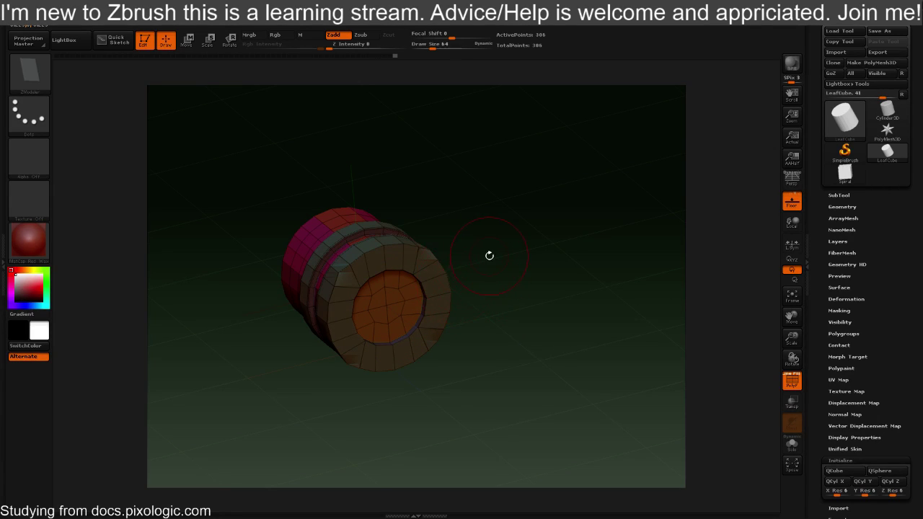
{"action": "key", "text": "ctrl+z"}
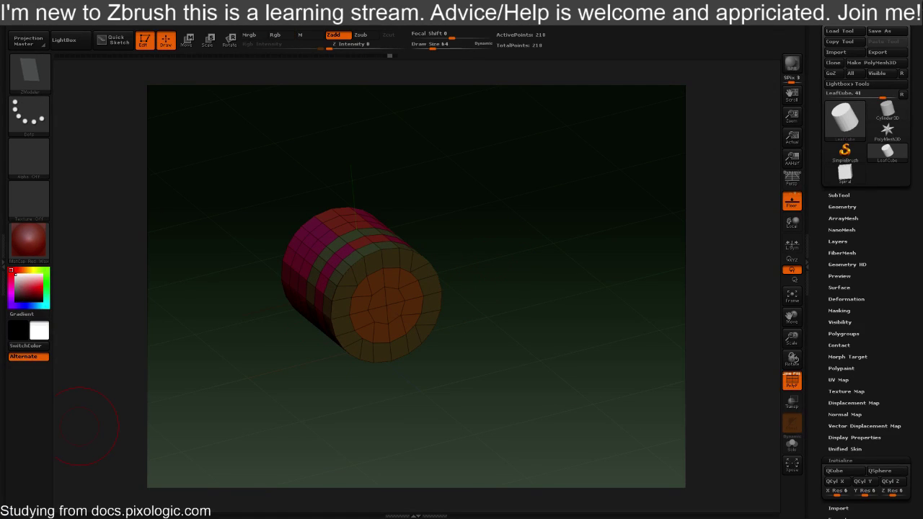
{"action": "left_click_drag", "start_coordinate": [486, 207], "coordinate": [580, 249]}
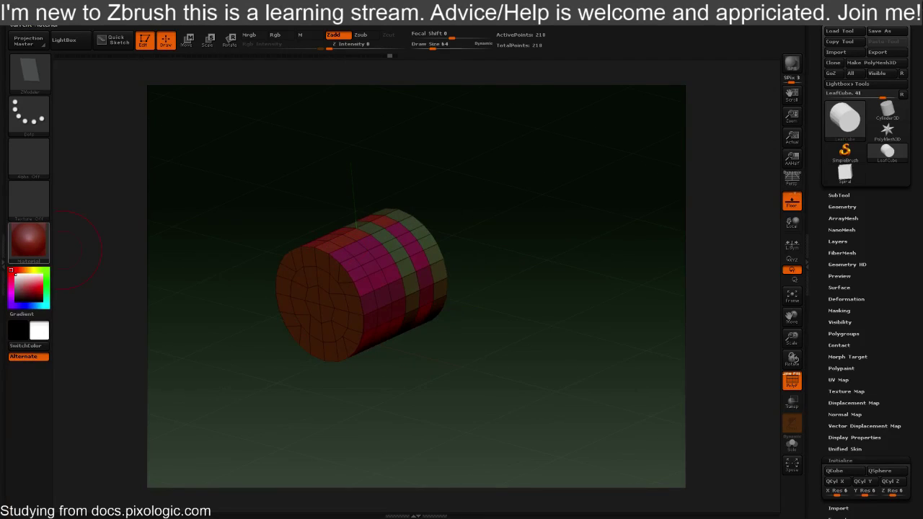
Consult the EdgeLoop or PolyLoop documentation page in the browser and return to ZBrush
{"action": "mouse_move", "coordinate": [30, 243]}
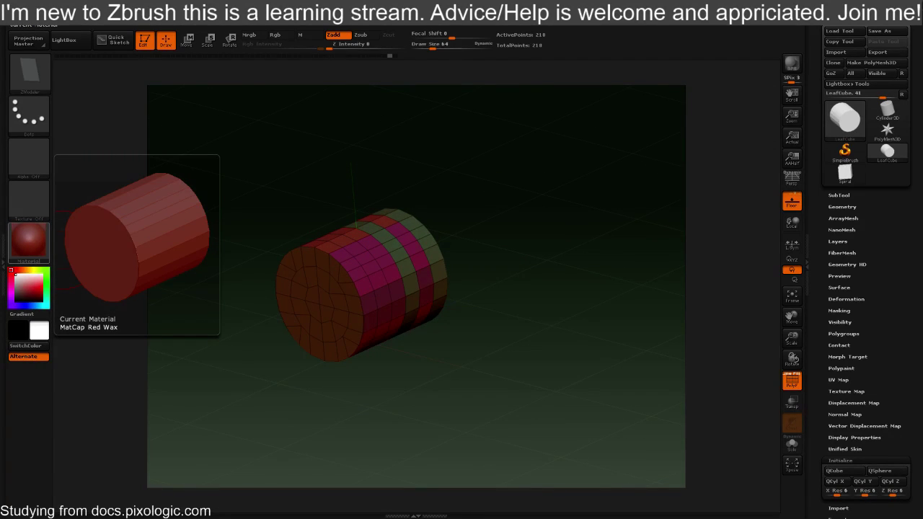
{"action": "left_click_drag", "start_coordinate": [0, 76], "coordinate": [345, 83]}
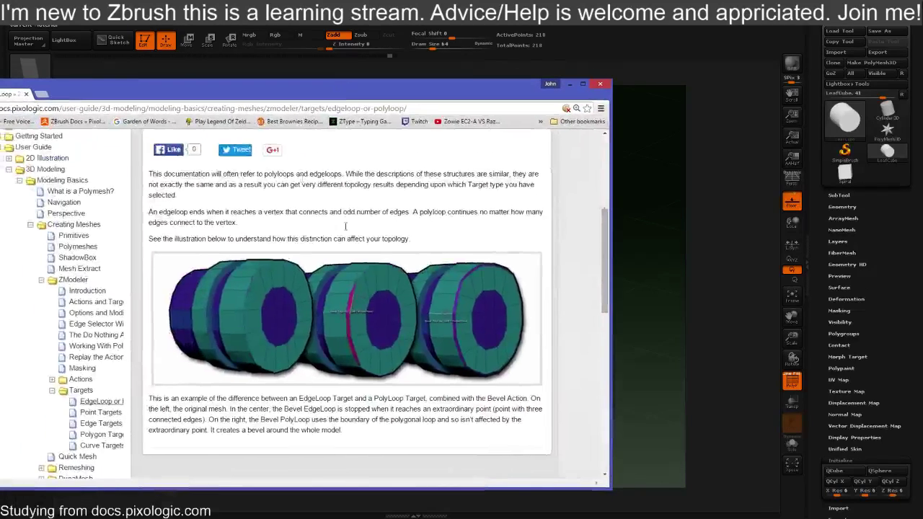
{"action": "scroll", "coordinate": [349, 232], "scroll_direction": "up", "scroll_amount": 5}
{"action": "scroll", "coordinate": [359, 239], "scroll_direction": "down", "scroll_amount": 2}
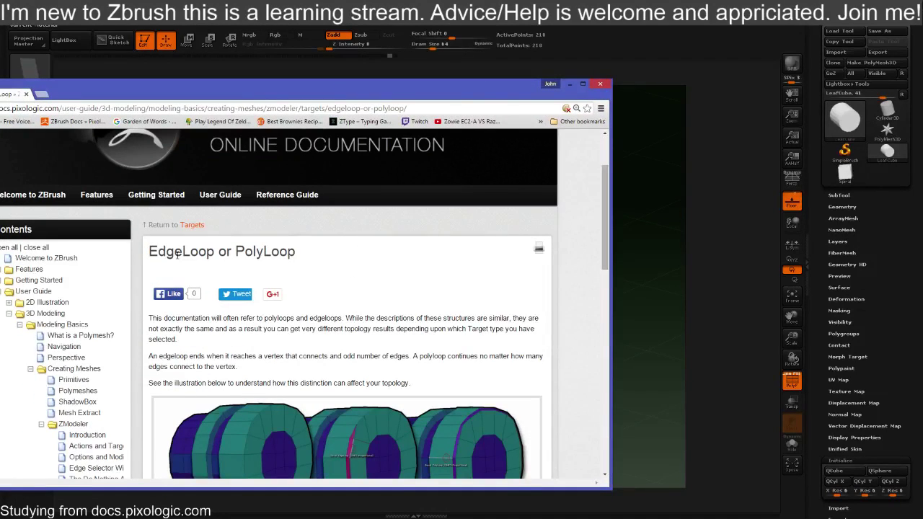
{"action": "left_click_drag", "start_coordinate": [326, 97], "coordinate": [0, 101]}
{"action": "left_click_drag", "start_coordinate": [3, 42], "coordinate": [0, 42]}
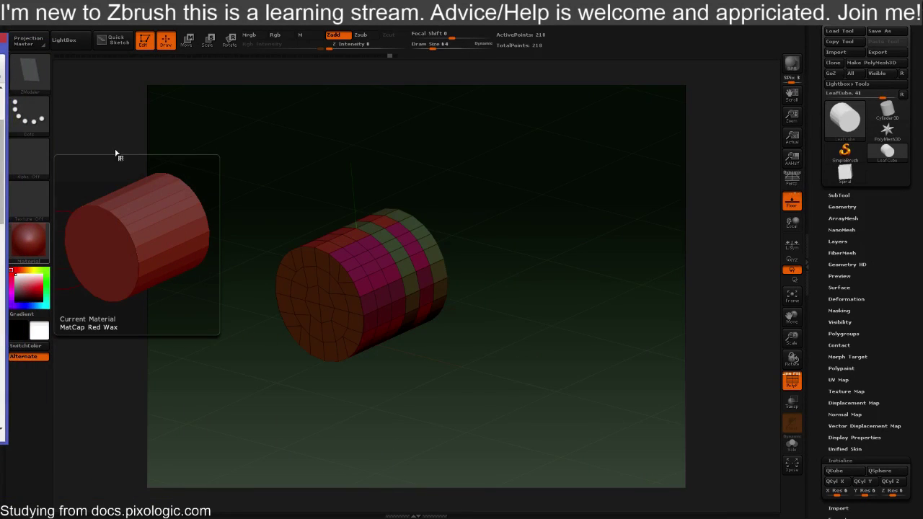
Try extruding all polygons of the purple side polygroup and undo the extrusion
{"action": "left_click_drag", "start_coordinate": [515, 273], "coordinate": [492, 275]}
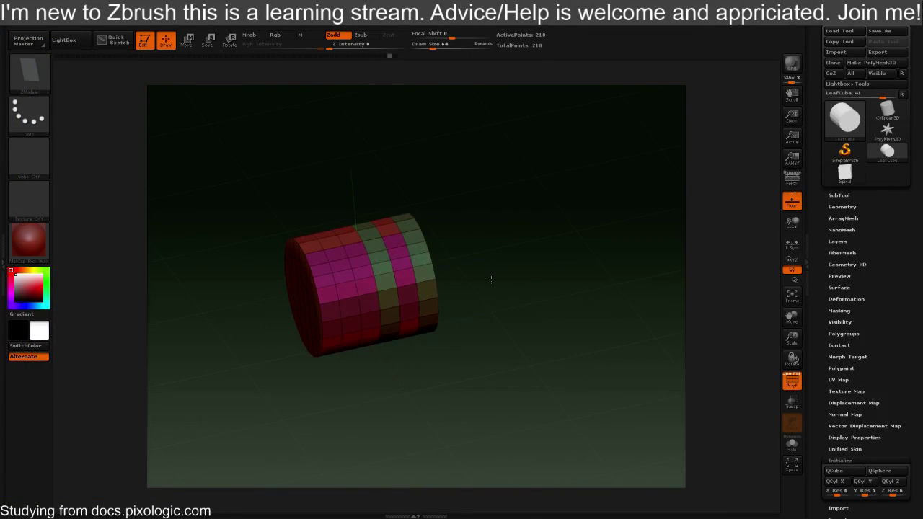
{"action": "left_click", "coordinate": [329, 293]}
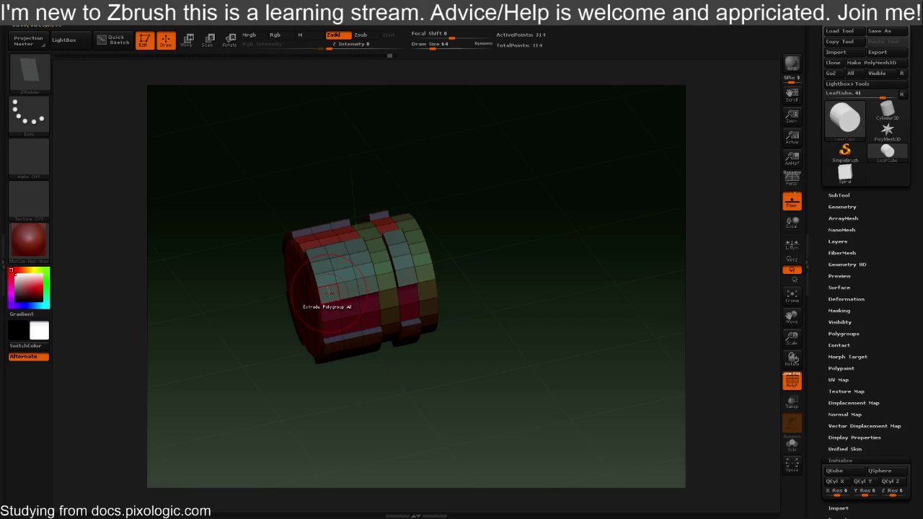
{"action": "key", "text": "ctrl+z"}
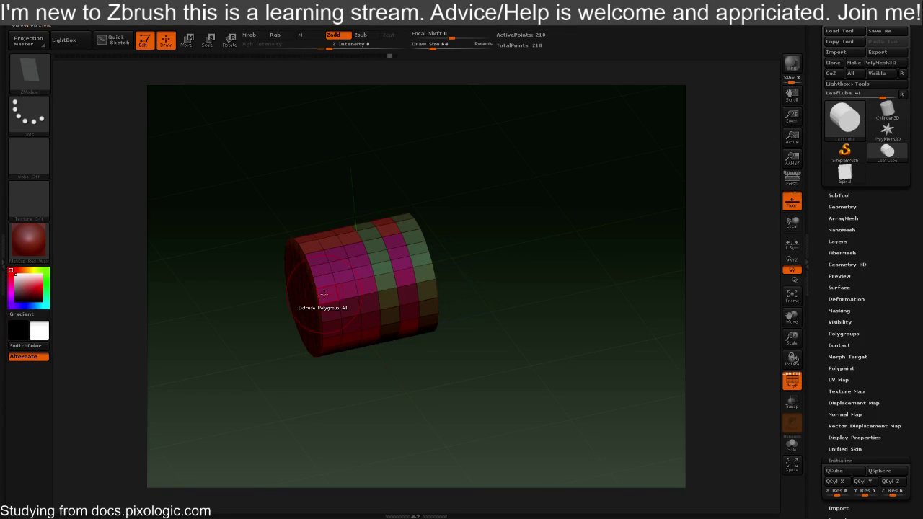
Set the polygon action to Polygroup with the A Single Poly target and the edge action to Polygroup PolyLoop
{"action": "key", "text": "space"}
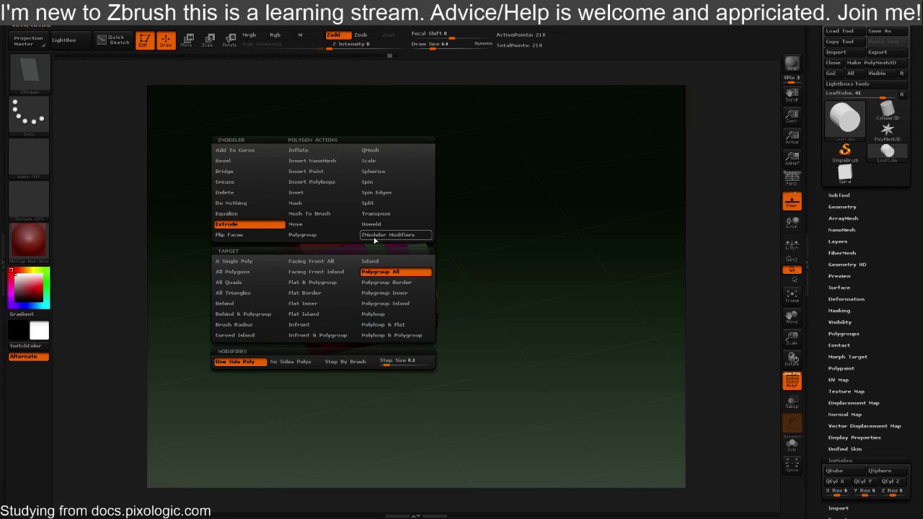
{"action": "left_click", "coordinate": [310, 235]}
{"action": "left_click", "coordinate": [324, 293]}
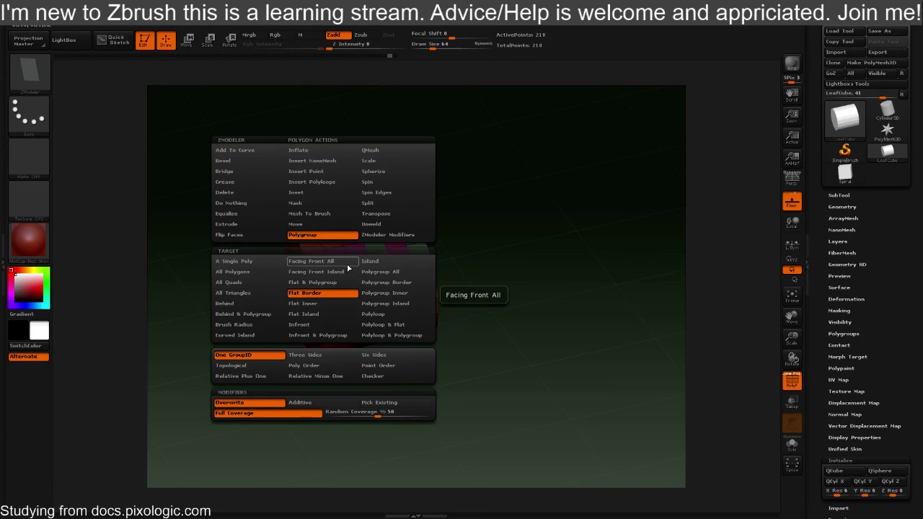
{"action": "left_click", "coordinate": [242, 262]}
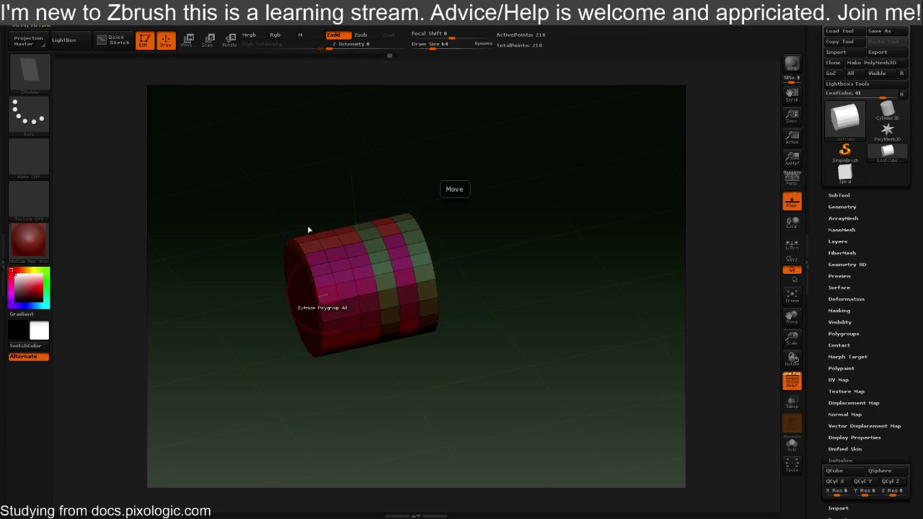
{"action": "key", "text": "space"}
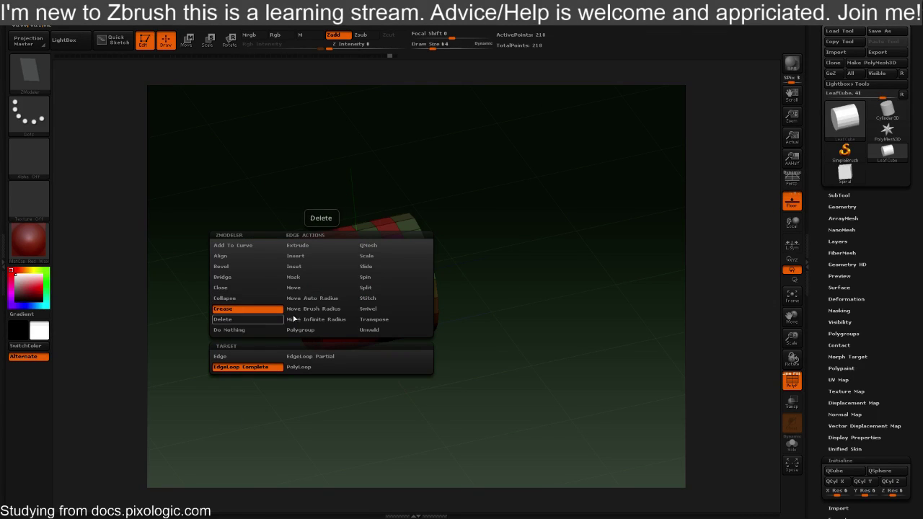
{"action": "left_click", "coordinate": [318, 329]}
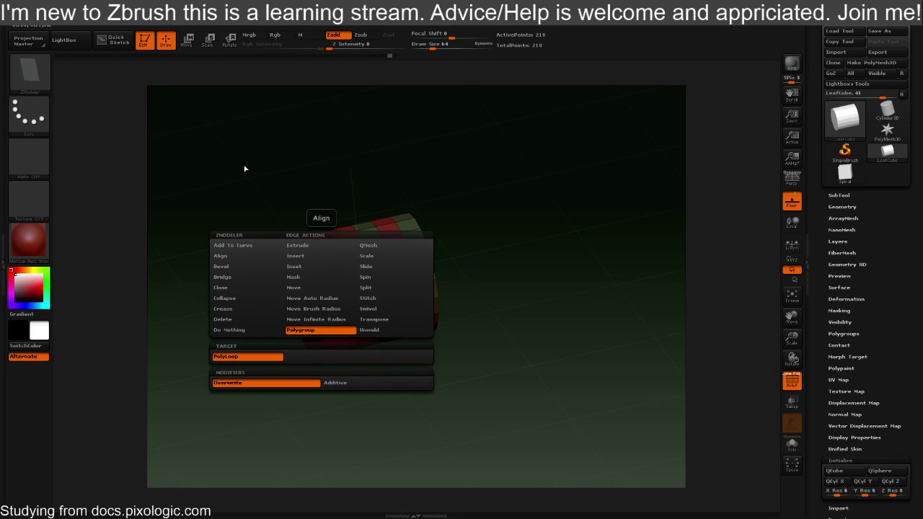
Assign a new polygroup to one side polygon beside the end cap, and to the polyloop around that end
{"action": "left_click_drag", "start_coordinate": [470, 288], "coordinate": [493, 229]}
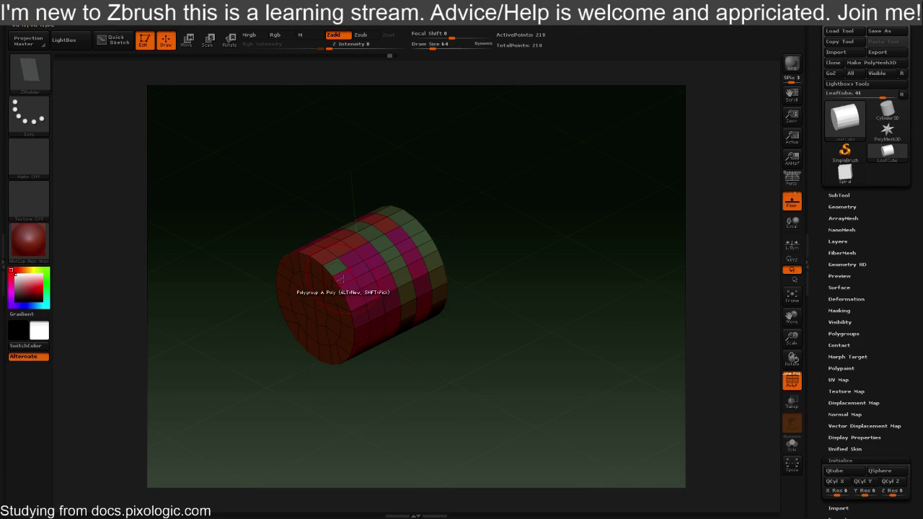
{"action": "key", "text": "space"}
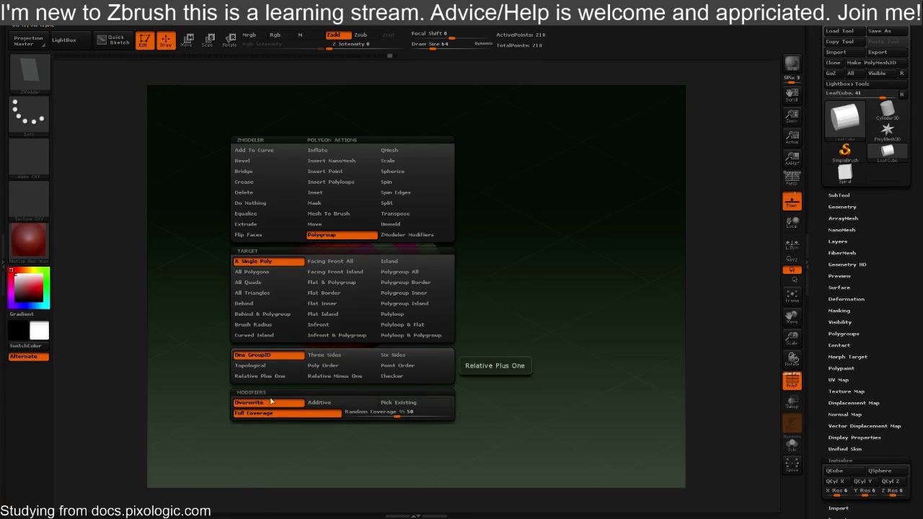
{"action": "left_click", "coordinate": [348, 229]}
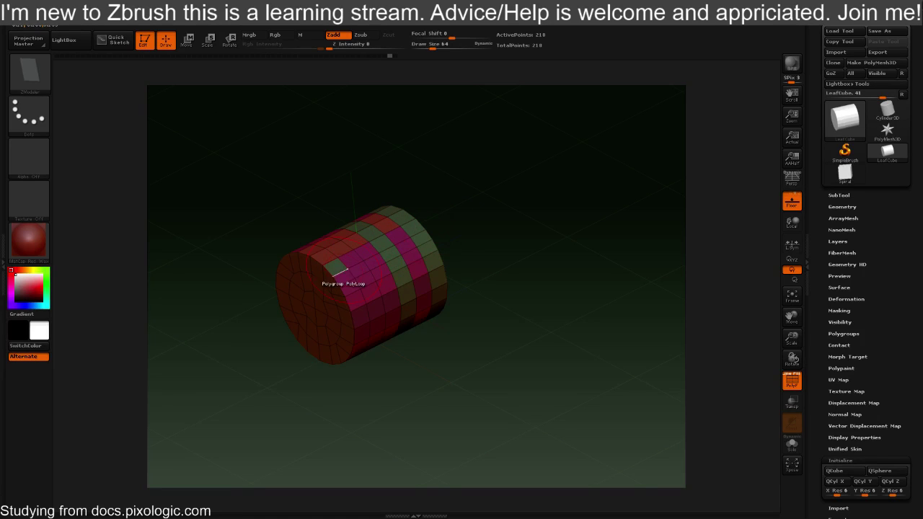
{"action": "left_click", "coordinate": [339, 259]}
Try applying the PolyLoop polygroup action to another edge beside the new end ring and undo it
{"action": "key", "text": "b"}
{"action": "key", "text": "z"}
{"action": "key", "text": "m"}
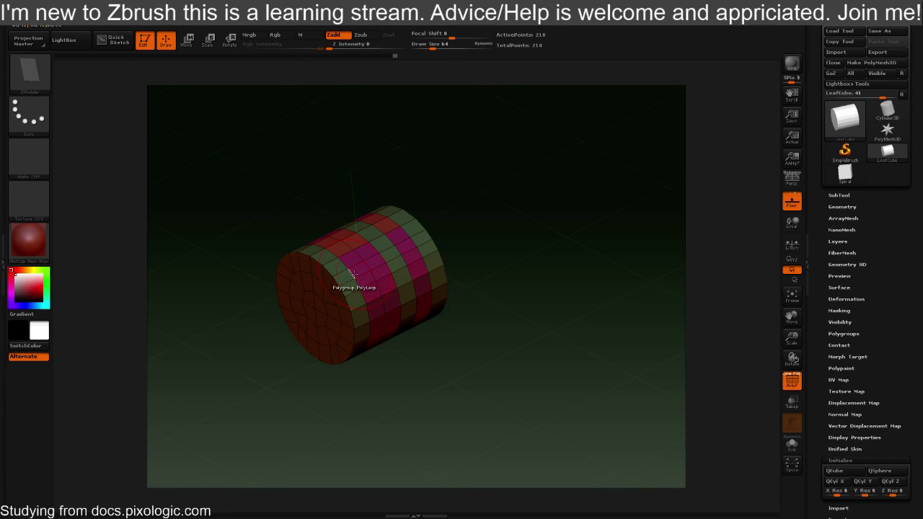
{"action": "left_click", "coordinate": [352, 272]}
{"action": "key", "text": "ctrl+z"}
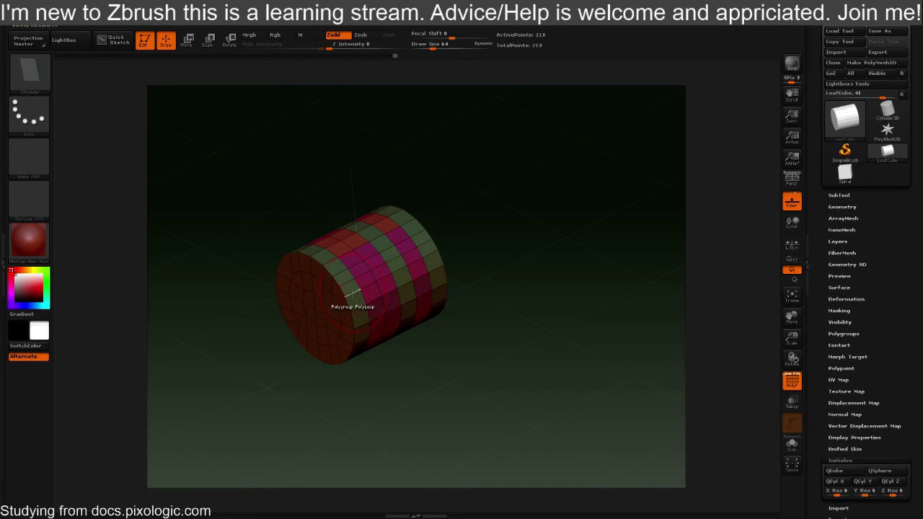
Set the edge action to Insert with the Single EdgeLoop target and insert edge loops around the purple band
{"action": "key", "text": "space"}
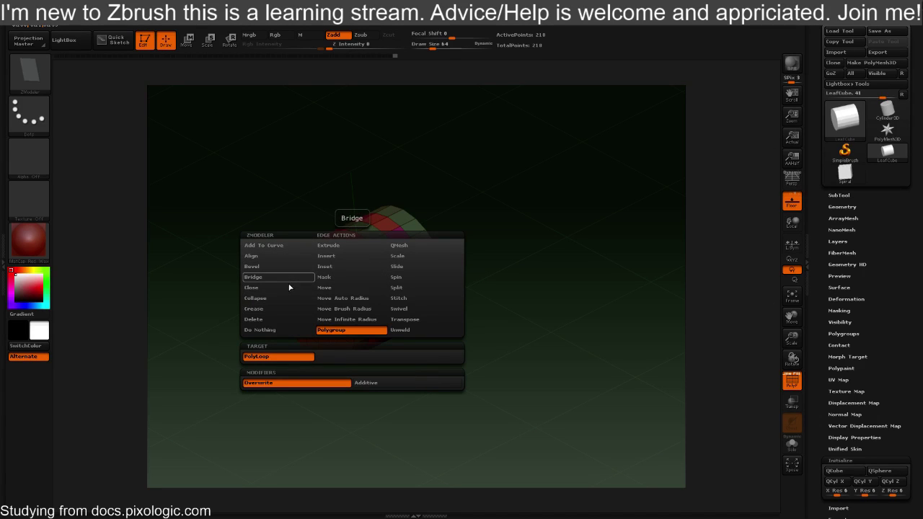
{"action": "left_click", "coordinate": [340, 246]}
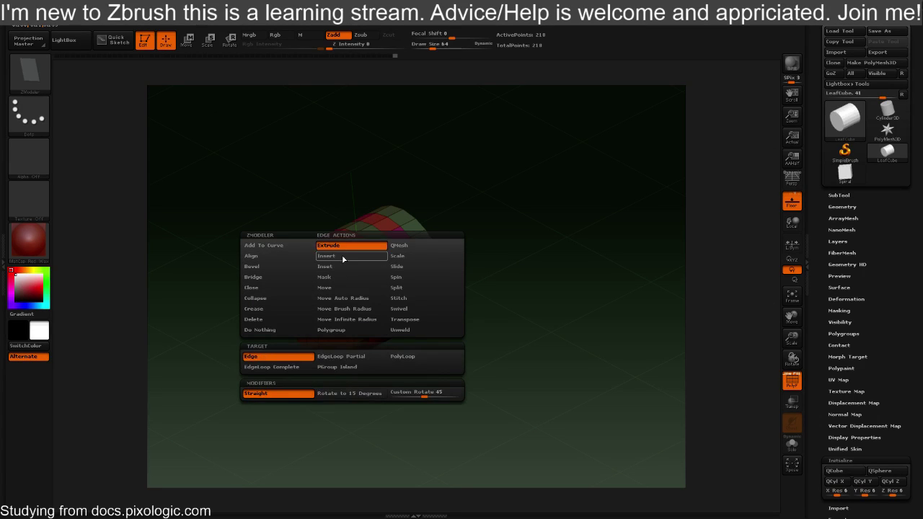
{"action": "left_click", "coordinate": [343, 256]}
{"action": "left_click", "coordinate": [267, 358]}
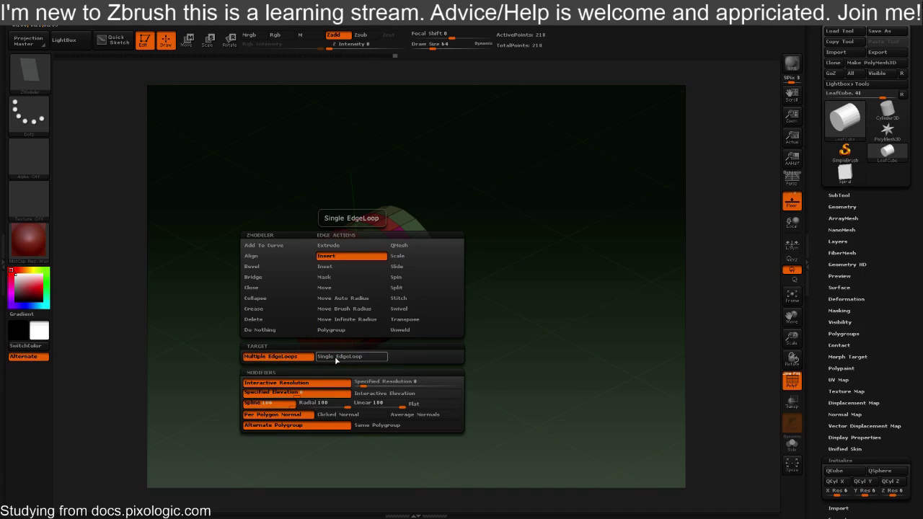
{"action": "left_click", "coordinate": [335, 357]}
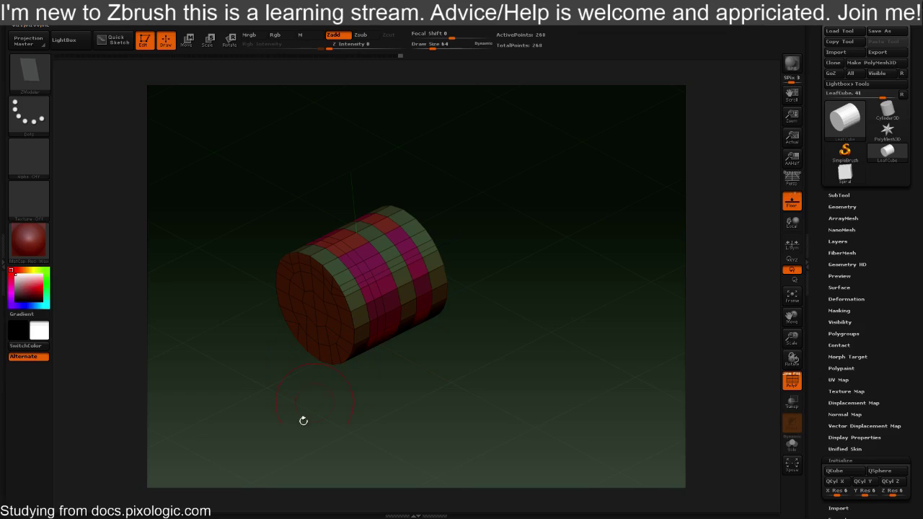
Switch to the Pixologic documentation in the browser and read the Point Targets page on By Brush Radius, Point(s) and Two Points
{"action": "key", "text": "alt+Tab"}
{"action": "scroll", "coordinate": [2, 229], "scroll_direction": "down", "scroll_amount": 3}
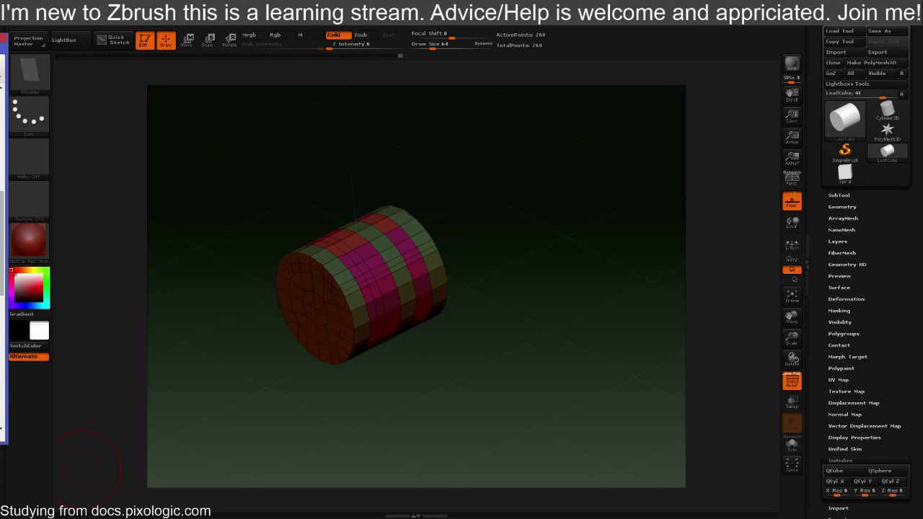
{"action": "scroll", "coordinate": [3, 238], "scroll_direction": "up", "scroll_amount": 6}
{"action": "left_click_drag", "start_coordinate": [0, 39], "coordinate": [402, 103]}
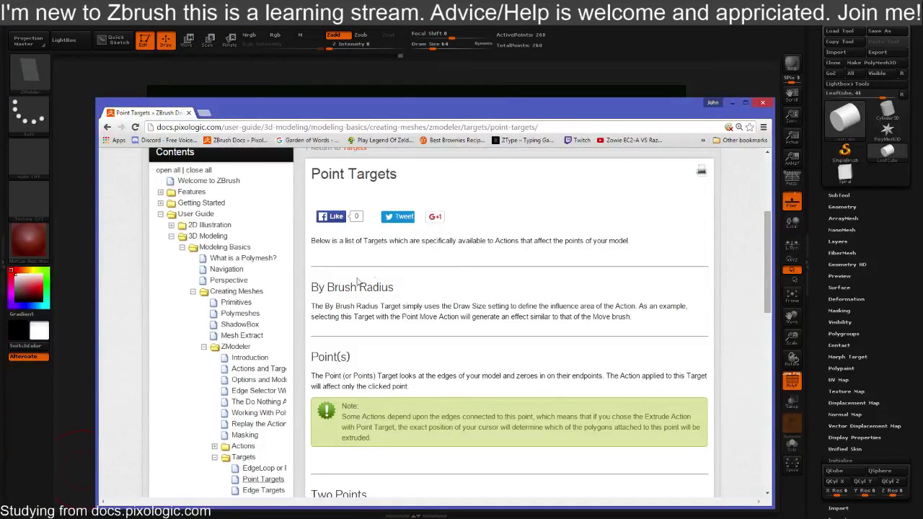
{"action": "scroll", "coordinate": [516, 356], "scroll_direction": "down", "scroll_amount": 2}
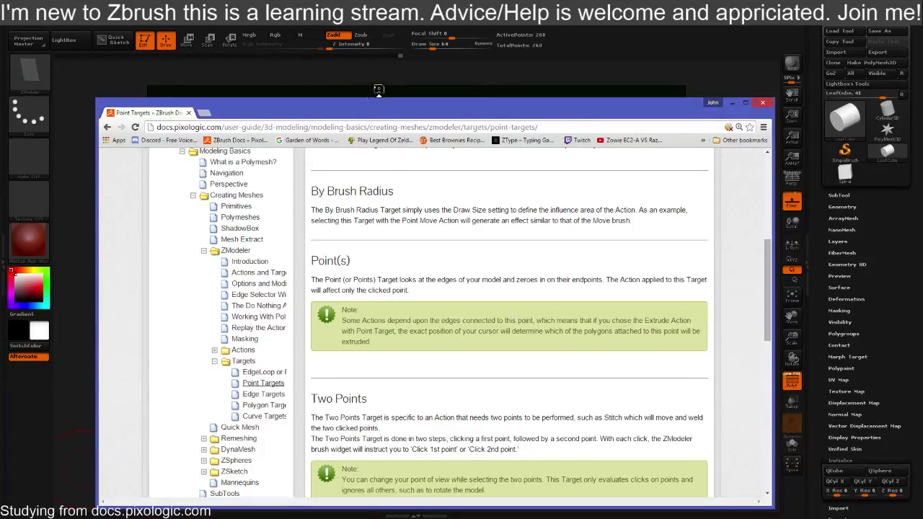
{"action": "left_click_drag", "start_coordinate": [388, 108], "coordinate": [0, 73]}
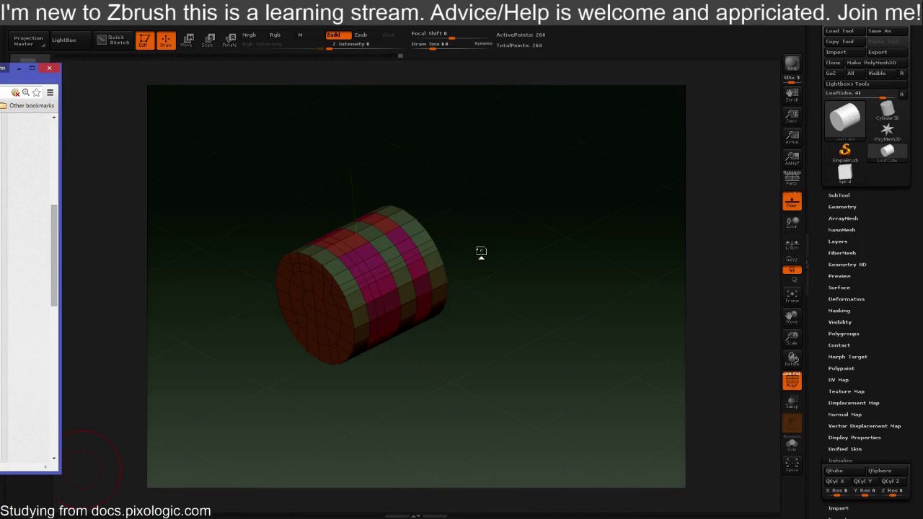
Set the ZModeler point action to Move with the By Brush Radius target
{"action": "right_click_drag", "start_coordinate": [388, 252], "coordinate": [645, 322]}
{"action": "right_click_drag", "start_coordinate": [678, 206], "coordinate": [629, 204]}
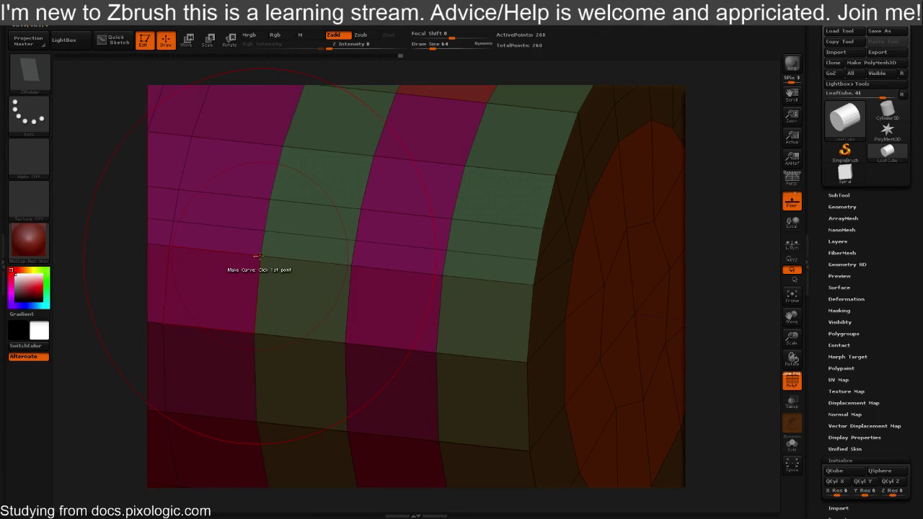
{"action": "key", "text": "space"}
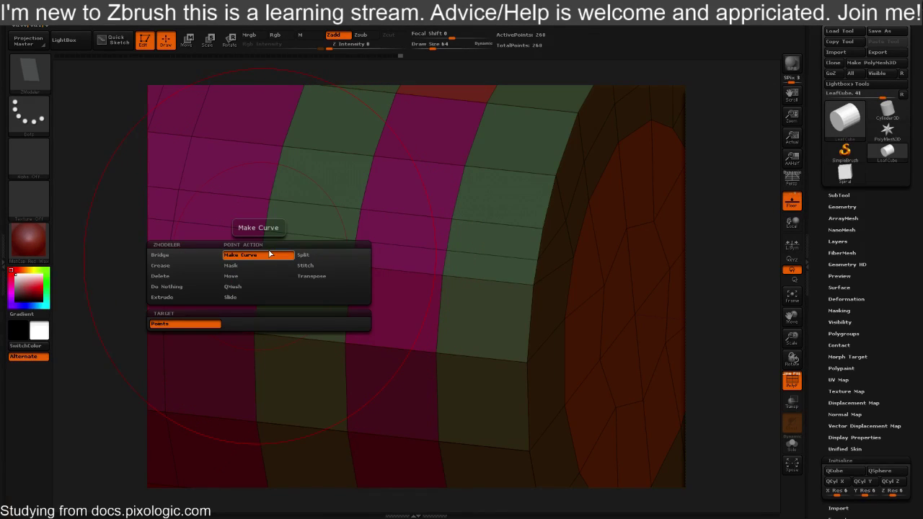
{"action": "key", "text": "space"}
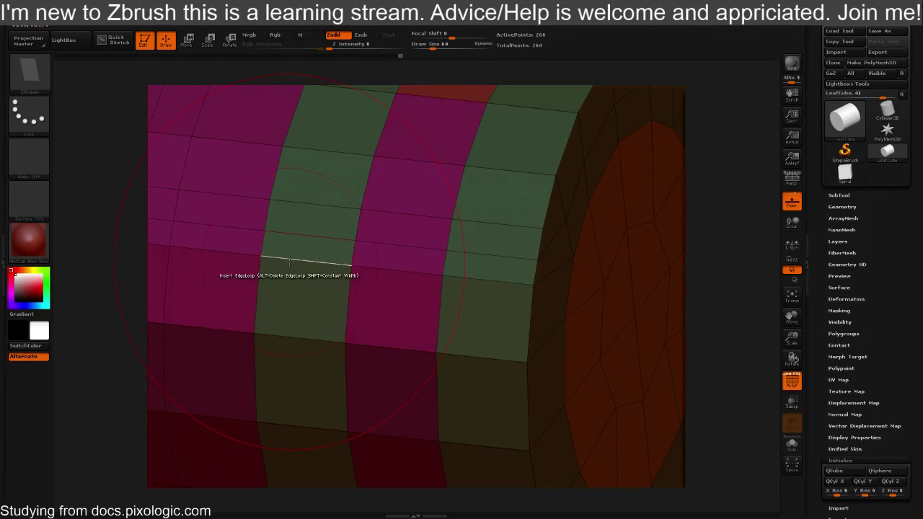
{"action": "key", "text": "space"}
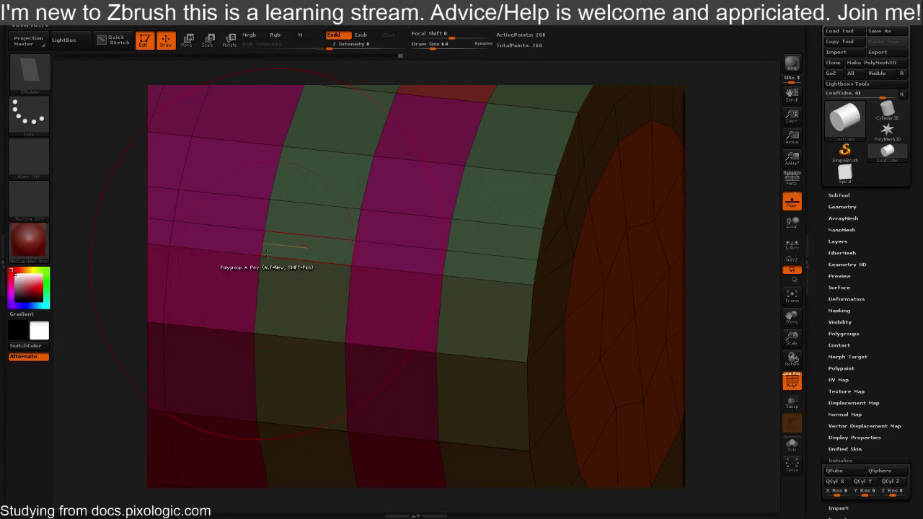
{"action": "key", "text": "space"}
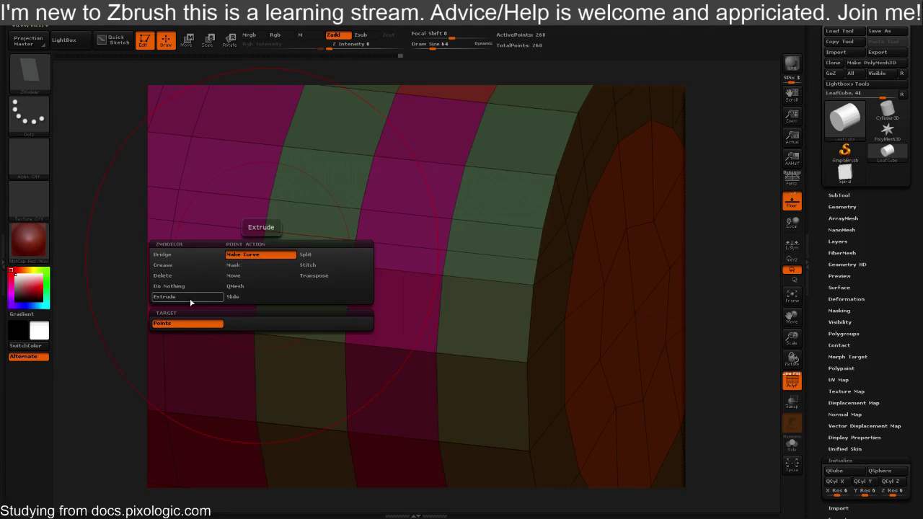
{"action": "left_click", "coordinate": [250, 275]}
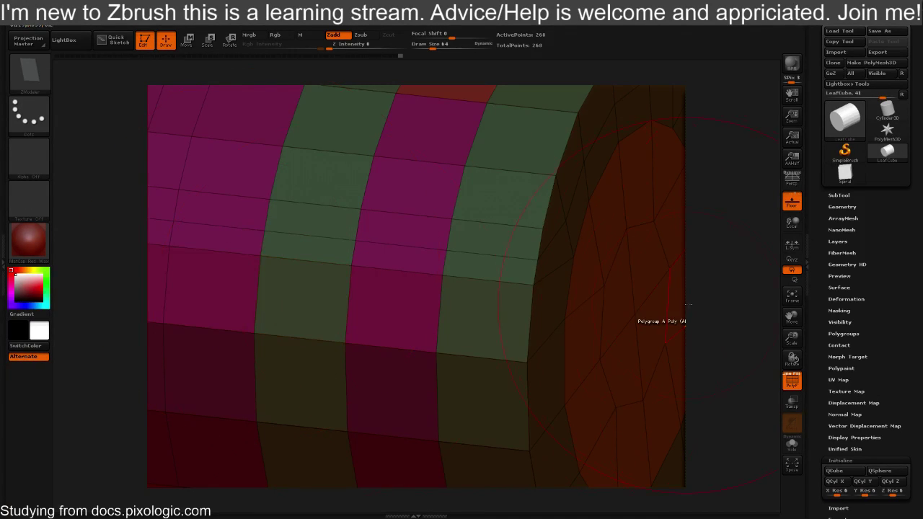
{"action": "key", "text": "f"}
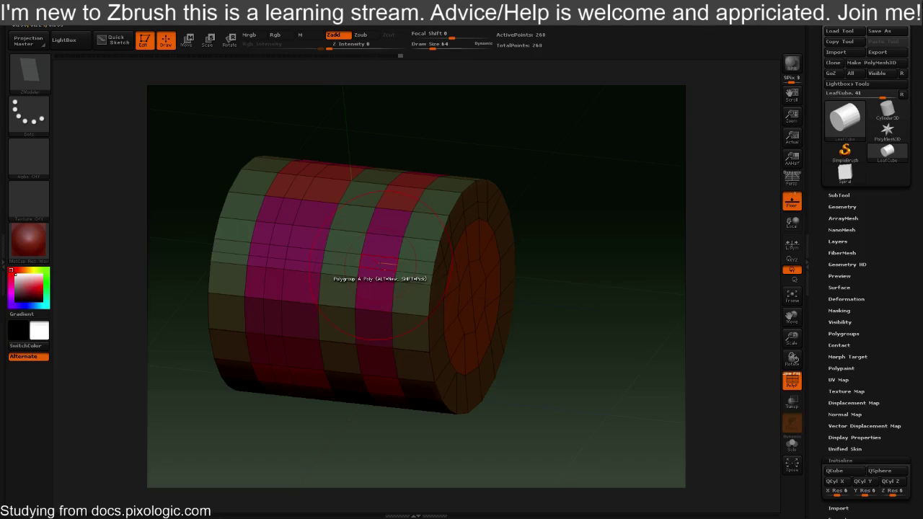
{"action": "key", "text": "space"}
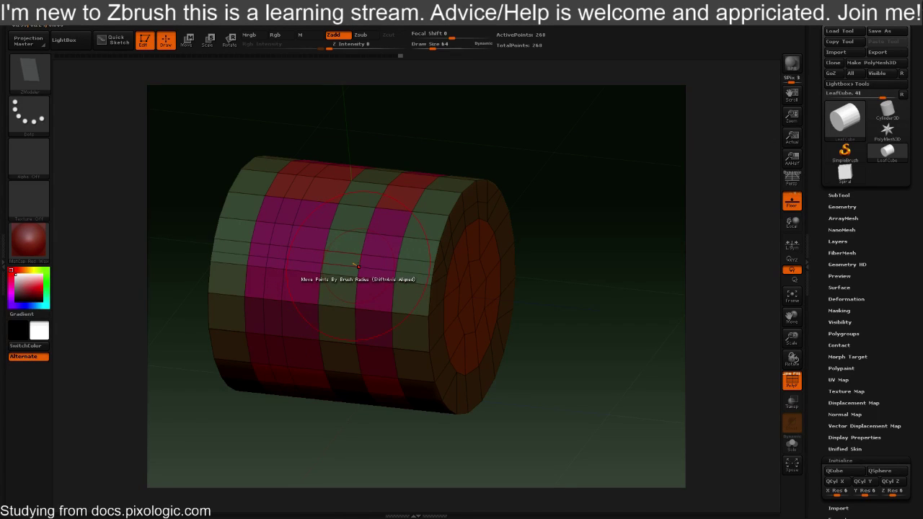
Try moving points by brush radius on the cylinder's purple bands and near the end cap, and undo the deformations
{"action": "left_click_drag", "start_coordinate": [358, 266], "coordinate": [339, 260]}
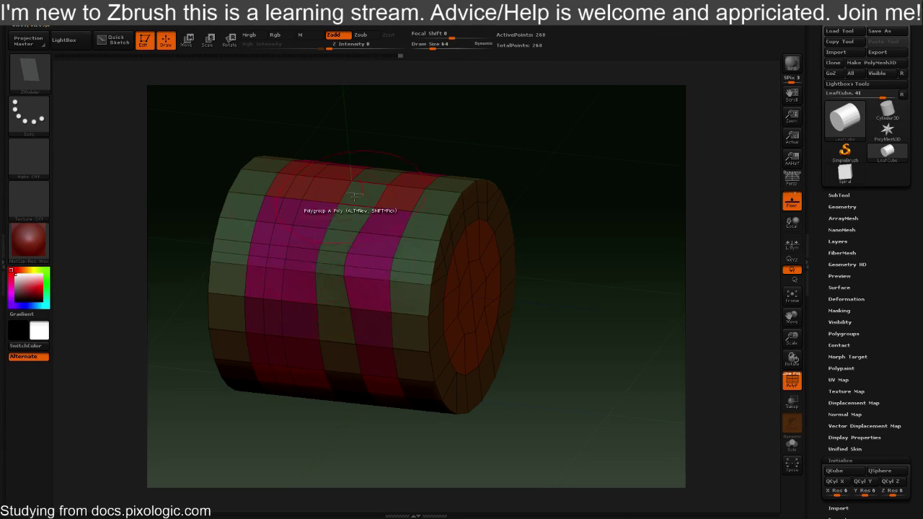
{"action": "left_click_drag", "start_coordinate": [289, 203], "coordinate": [316, 189]}
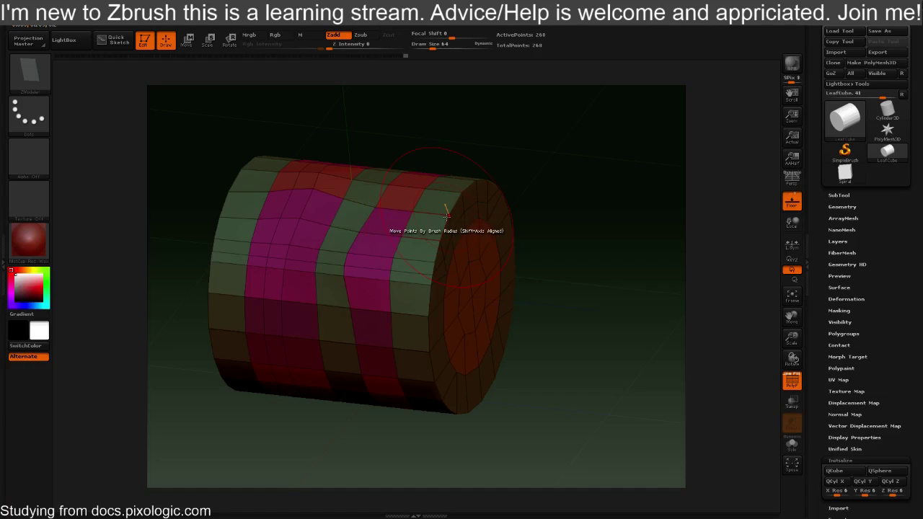
{"action": "mouse_move", "coordinate": [428, 229]}
{"action": "left_mouse_down"}
{"action": "mouse_move", "coordinate": [409, 229]}
{"action": "mouse_move", "coordinate": [420, 200]}
{"action": "left_mouse_up"}
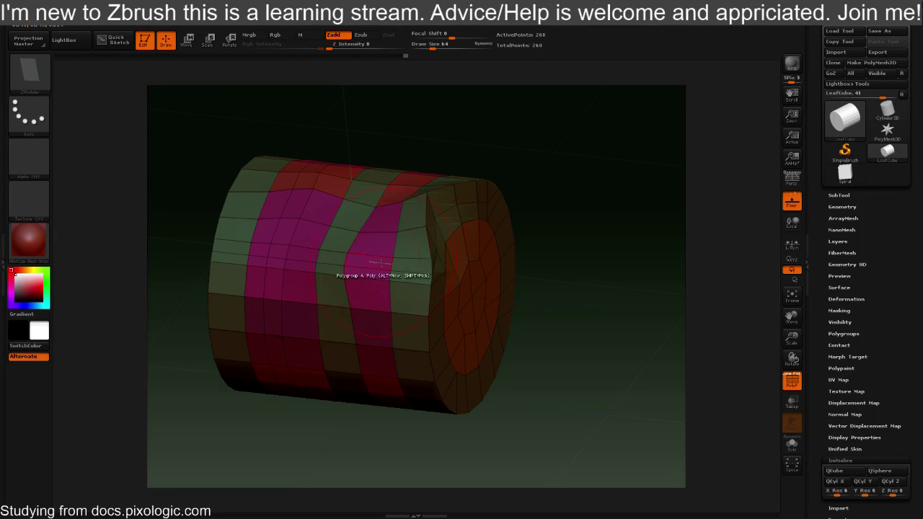
{"action": "left_click_drag", "start_coordinate": [392, 258], "coordinate": [438, 196]}
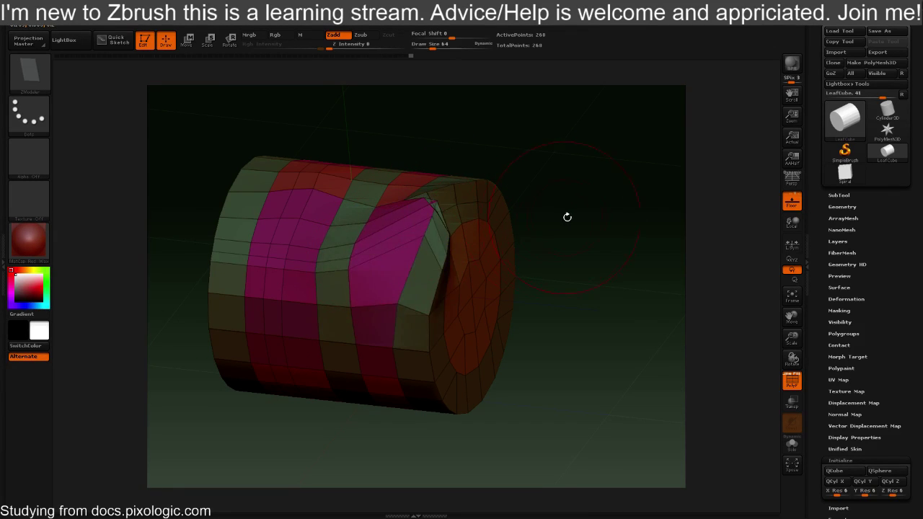
{"action": "mouse_move", "coordinate": [568, 217]}
{"action": "left_mouse_down"}
{"action": "mouse_move", "coordinate": [533, 278]}
{"action": "mouse_move", "coordinate": [573, 209]}
{"action": "mouse_move", "coordinate": [578, 214]}
{"action": "mouse_move", "coordinate": [553, 214]}
{"action": "mouse_move", "coordinate": [549, 194]}
{"action": "mouse_move", "coordinate": [554, 247]}
{"action": "mouse_move", "coordinate": [524, 251]}
{"action": "mouse_move", "coordinate": [553, 267]}
{"action": "left_mouse_up"}
{"action": "key", "text": "ctrl+z"}
{"action": "key", "text": "ctrl+z"}
{"action": "key", "text": "b"}
{"action": "key", "text": "z"}
{"action": "key", "text": "m"}
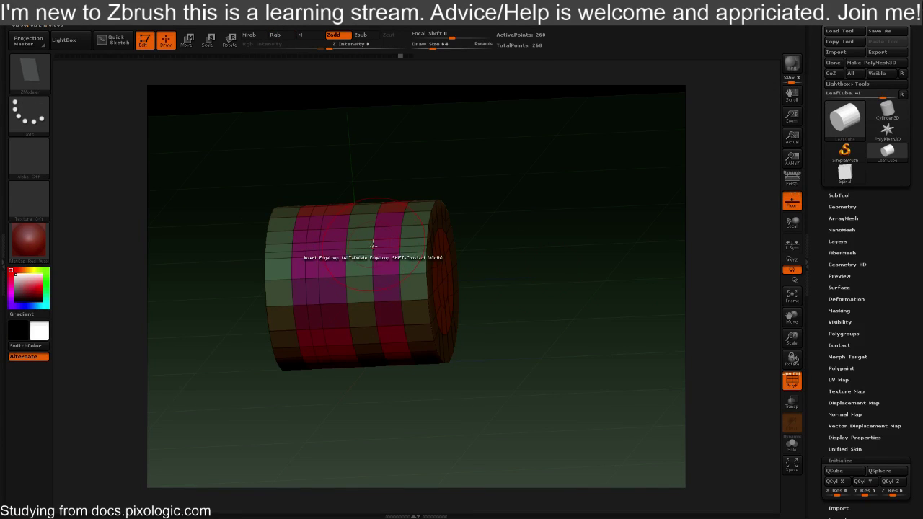
Review the targets of the point Move action and replace the cylinder with a QCube
{"action": "key", "text": "space"}
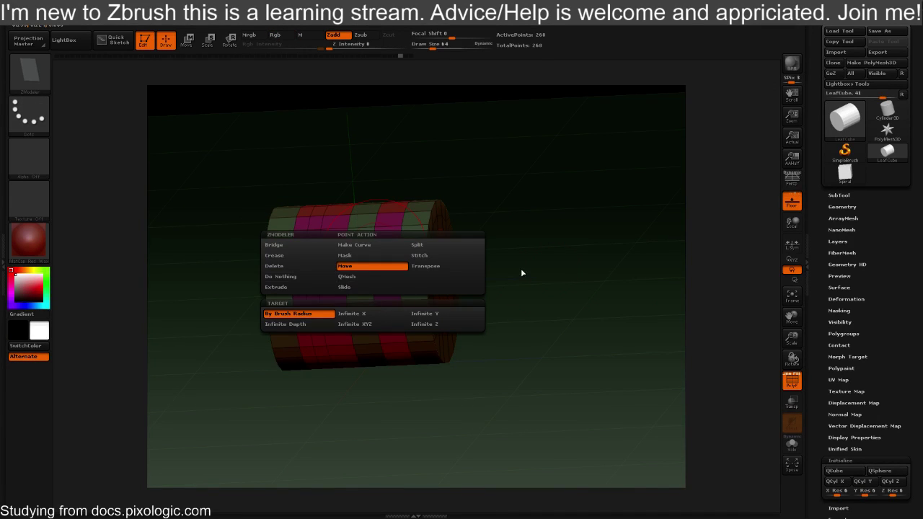
{"action": "mouse_move", "coordinate": [547, 259]}
{"action": "left_mouse_down"}
{"action": "mouse_move", "coordinate": [512, 264]}
{"action": "mouse_move", "coordinate": [532, 268]}
{"action": "left_mouse_up"}
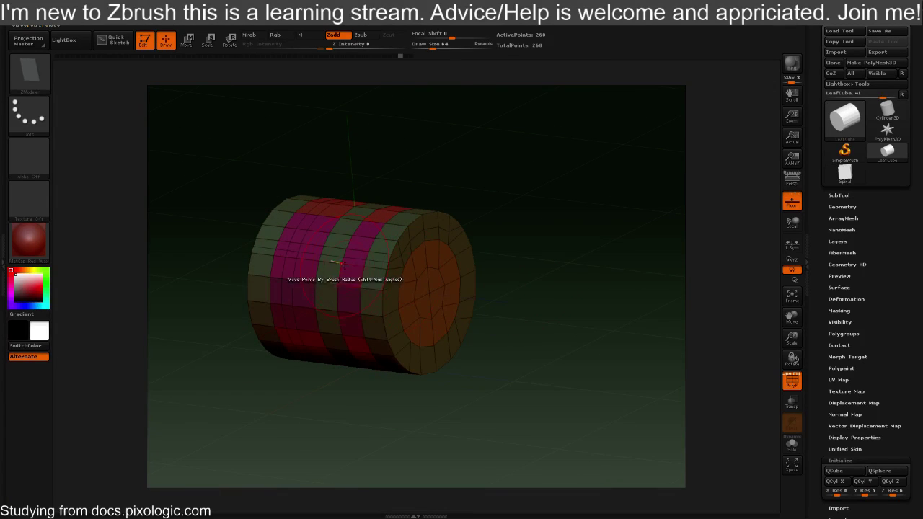
{"action": "key", "text": "space"}
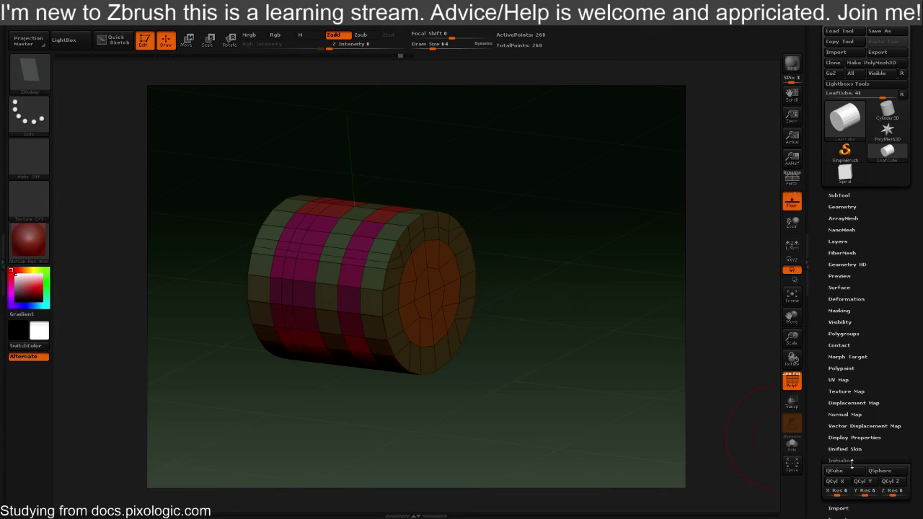
{"action": "left_click", "coordinate": [834, 470]}
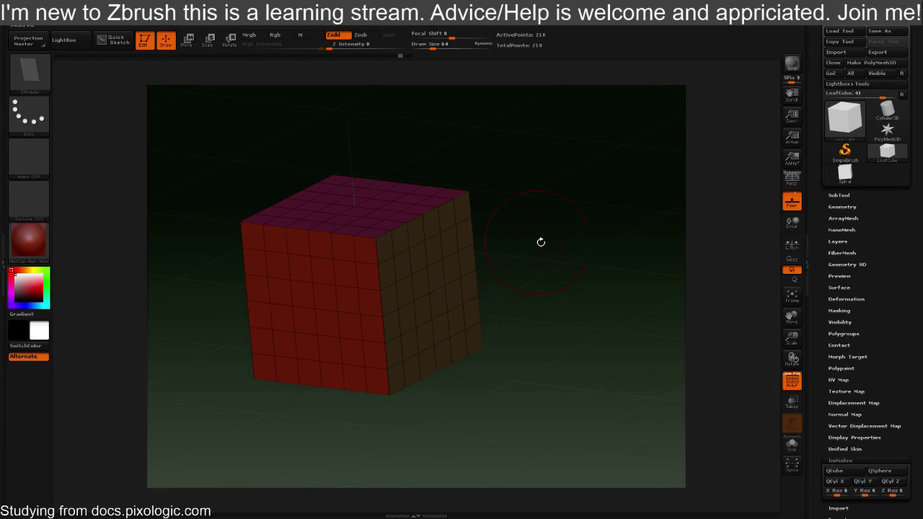
{"action": "left_click_drag", "start_coordinate": [539, 240], "coordinate": [436, 246]}
{"action": "left_click_drag", "start_coordinate": [526, 255], "coordinate": [337, 139]}
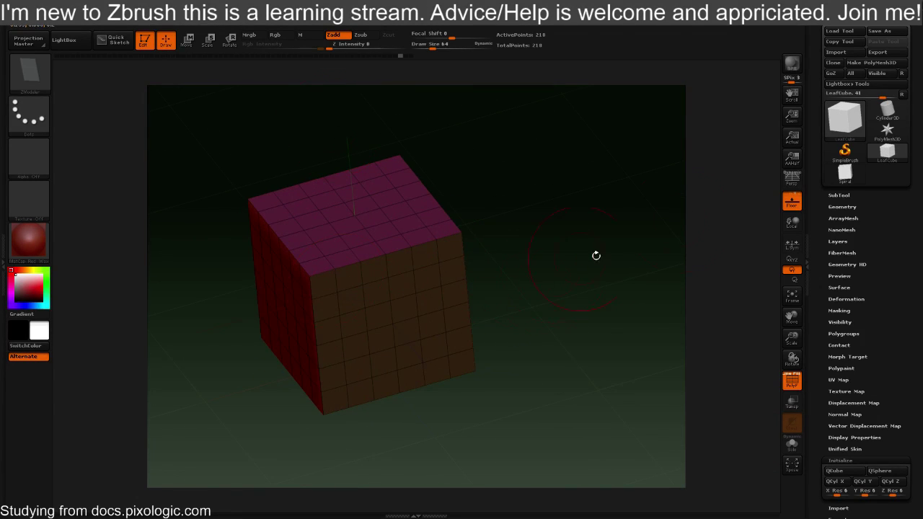
{"action": "left_click_drag", "start_coordinate": [532, 274], "coordinate": [554, 247]}
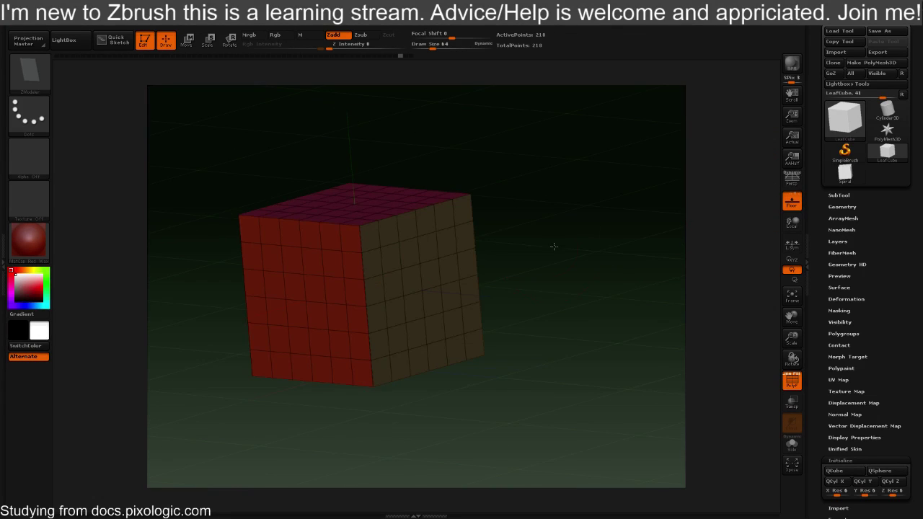
Turn the floor grid off and on again with an added vertical grid plane, and inspect the cube against the grids
{"action": "left_click", "coordinate": [790, 199]}
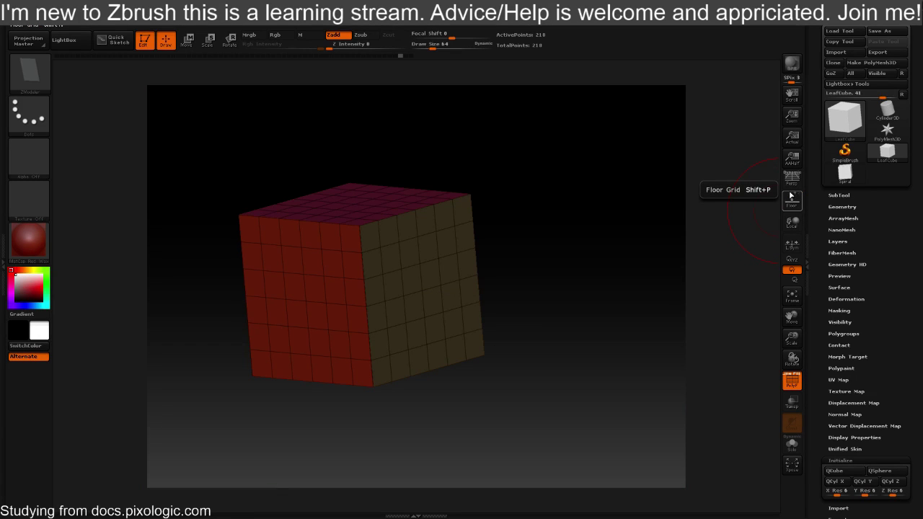
{"action": "left_click", "coordinate": [791, 200]}
{"action": "left_click_drag", "start_coordinate": [569, 264], "coordinate": [229, 298]}
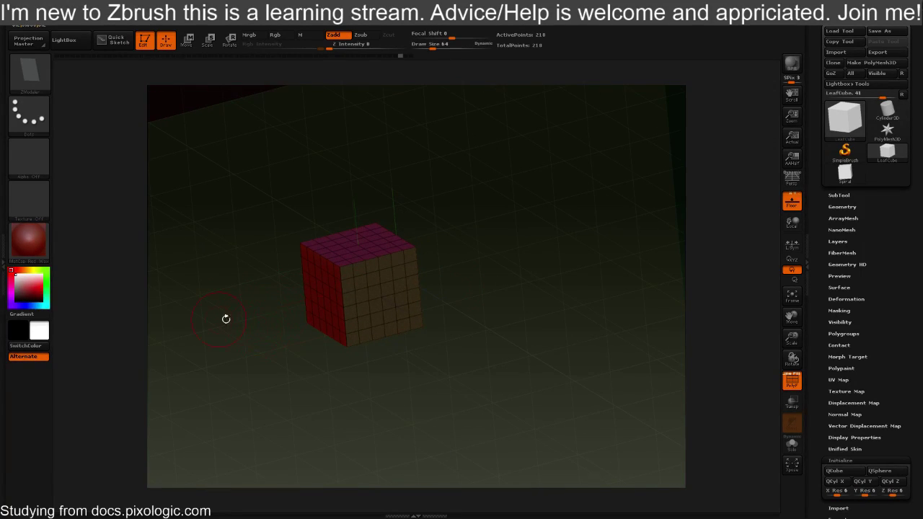
{"action": "left_click_drag", "start_coordinate": [402, 375], "coordinate": [313, 352]}
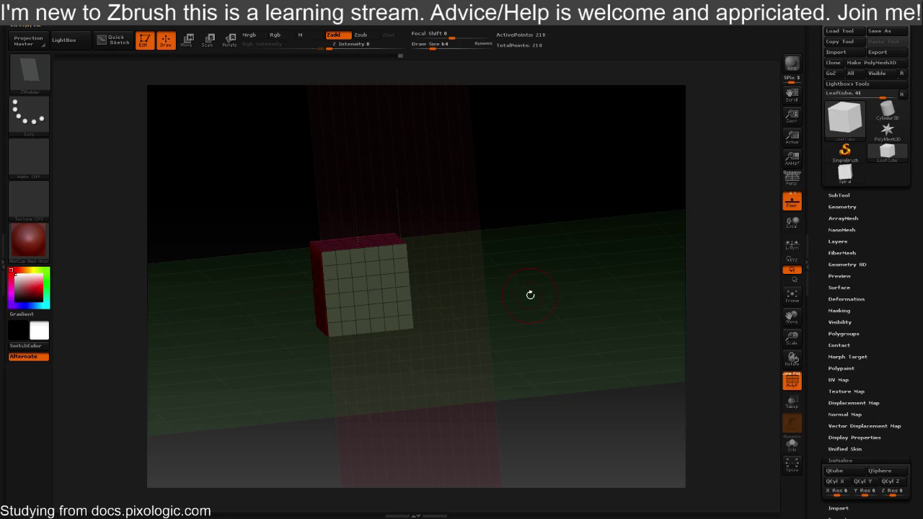
{"action": "left_click_drag", "start_coordinate": [512, 282], "coordinate": [489, 291]}
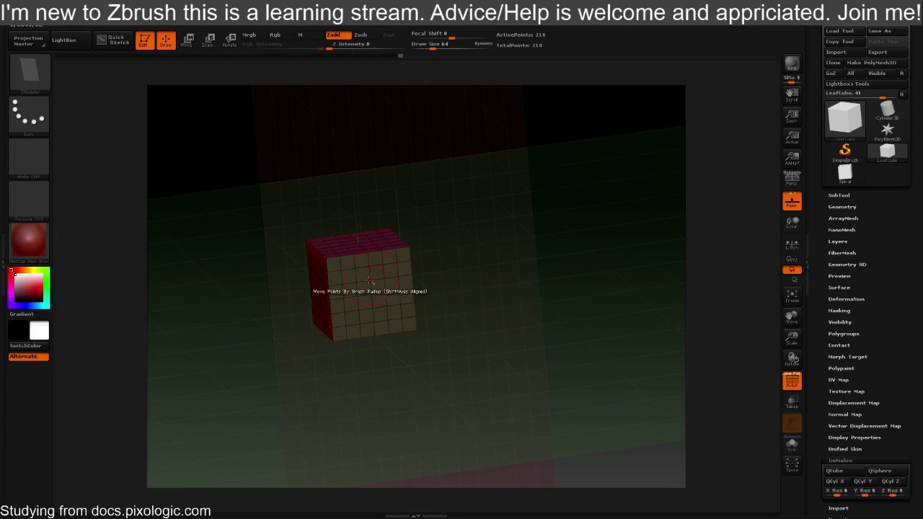
{"action": "mouse_move", "coordinate": [377, 350]}
{"action": "left_mouse_down"}
{"action": "mouse_move", "coordinate": [412, 368]}
{"action": "mouse_move", "coordinate": [385, 353]}
{"action": "left_mouse_up"}
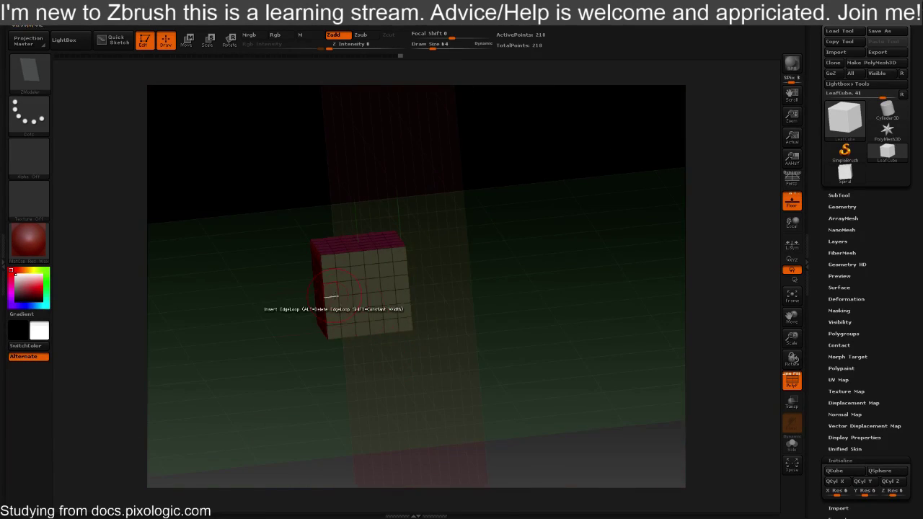
Set the point Move target to Infinite X, try pulling points on the cube's vertical edge outward, and undo the move
{"action": "key", "text": "space"}
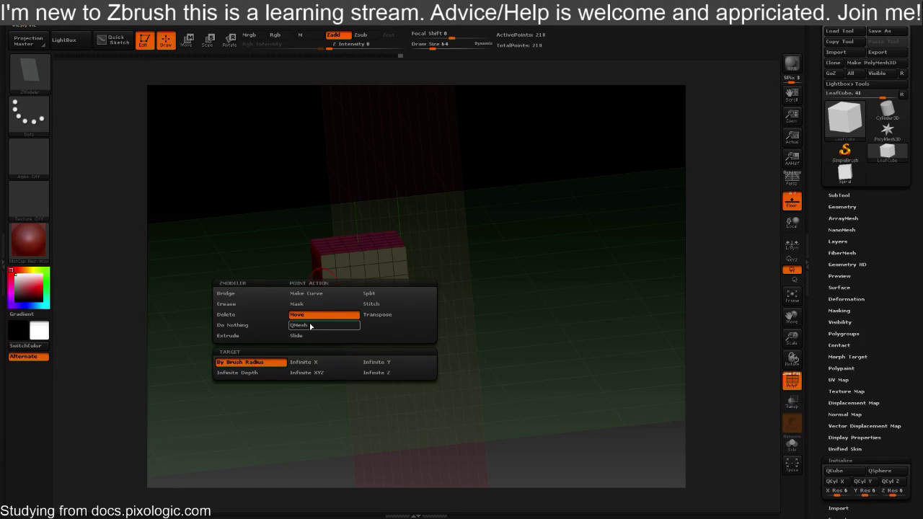
{"action": "left_click", "coordinate": [308, 368]}
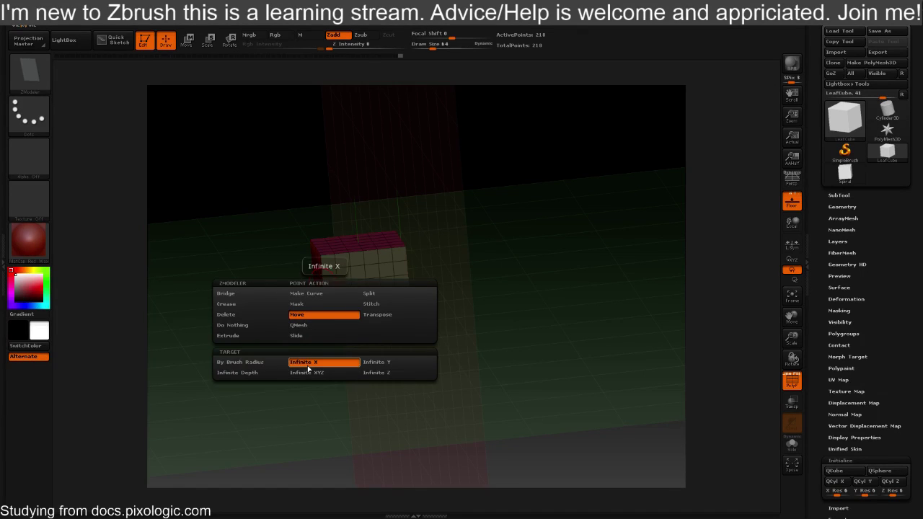
{"action": "left_click_drag", "start_coordinate": [346, 363], "coordinate": [377, 332]}
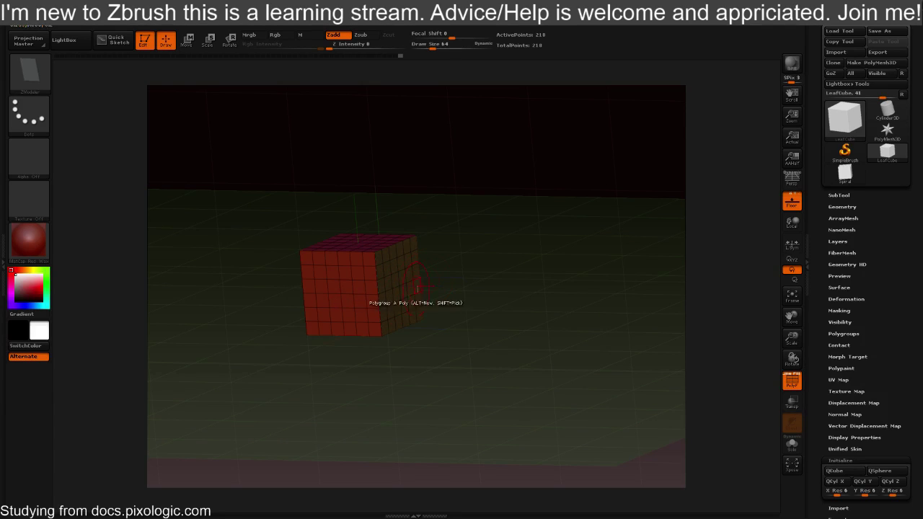
{"action": "mouse_move", "coordinate": [381, 295]}
{"action": "left_mouse_down"}
{"action": "mouse_move", "coordinate": [415, 281]}
{"action": "mouse_move", "coordinate": [386, 271]}
{"action": "mouse_move", "coordinate": [390, 287]}
{"action": "left_mouse_up"}
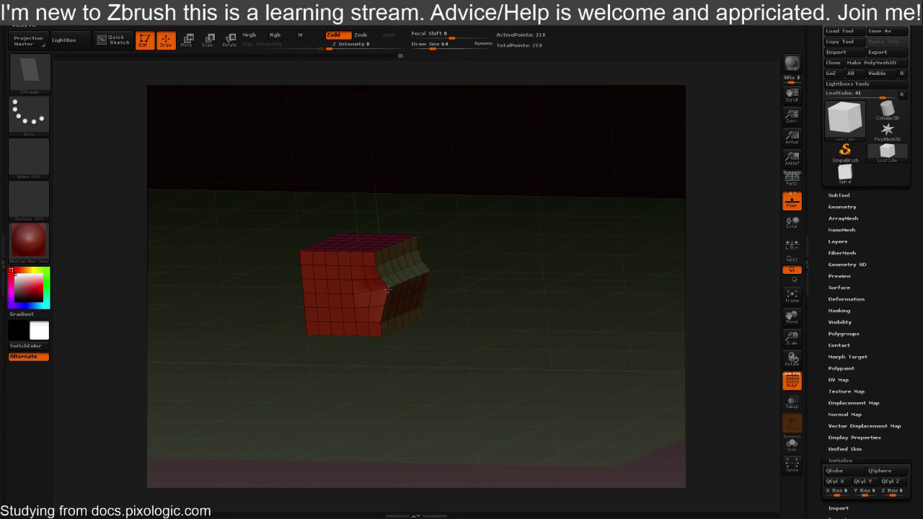
{"action": "key", "text": "ctrl+z"}
Snap to a straight view of the cube's red face and move points on its outer edge and interior with Infinite X
{"action": "left_click_drag", "start_coordinate": [470, 317], "coordinate": [486, 319], "text": "shift"}
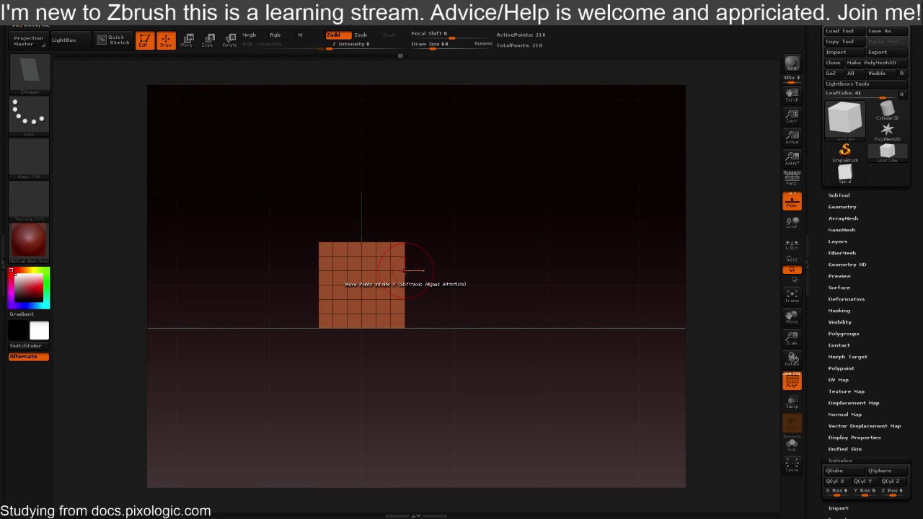
{"action": "mouse_move", "coordinate": [457, 266]}
{"action": "left_mouse_down"}
{"action": "mouse_move", "coordinate": [433, 291]}
{"action": "mouse_move", "coordinate": [468, 284]}
{"action": "left_mouse_up"}
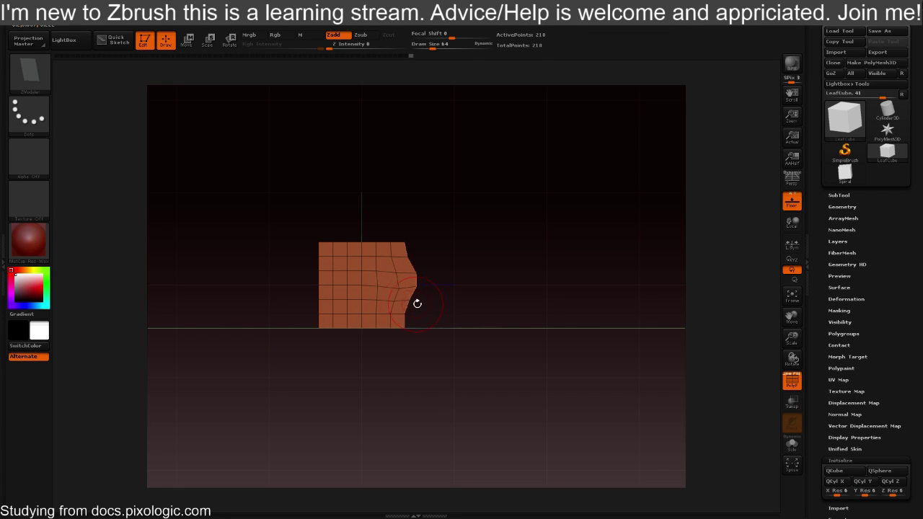
{"action": "key", "text": "space"}
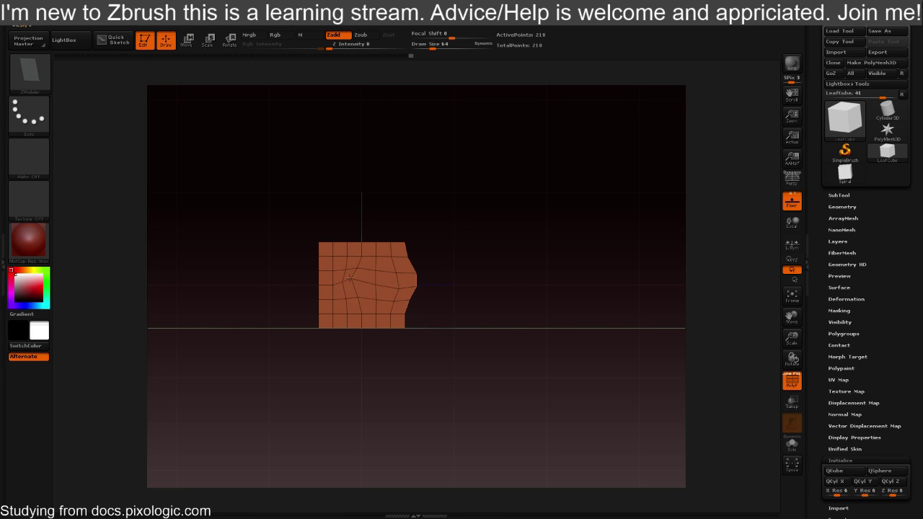
Snap to a straight view of the cube's red face and raise the middle points of its top edge with Infinite X
{"action": "left_click_drag", "start_coordinate": [484, 305], "coordinate": [424, 318]}
{"action": "left_click_drag", "start_coordinate": [509, 299], "coordinate": [452, 310]}
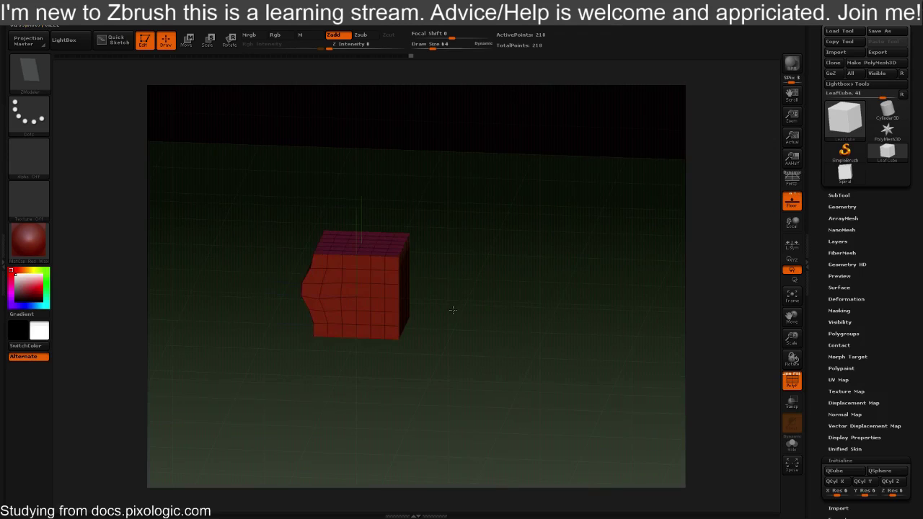
{"action": "left_click_drag", "start_coordinate": [435, 347], "coordinate": [433, 314]}
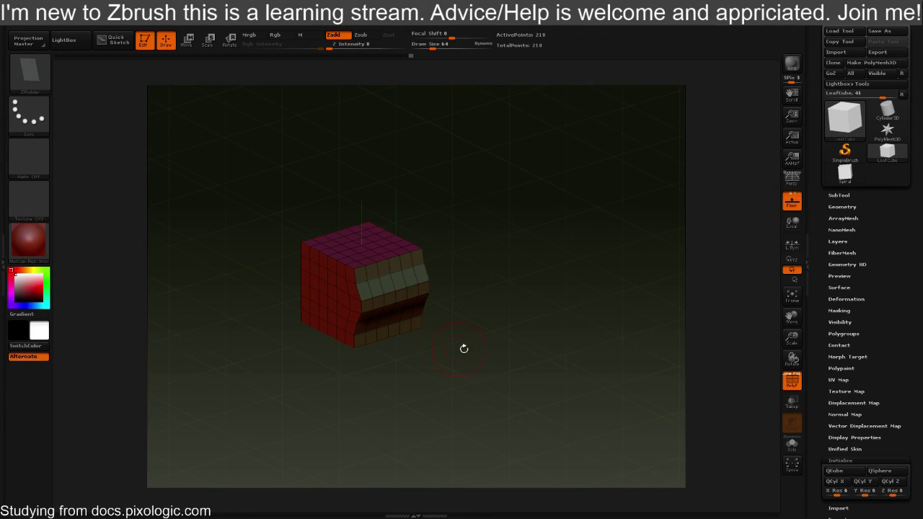
{"action": "left_click_drag", "start_coordinate": [464, 349], "coordinate": [499, 316]}
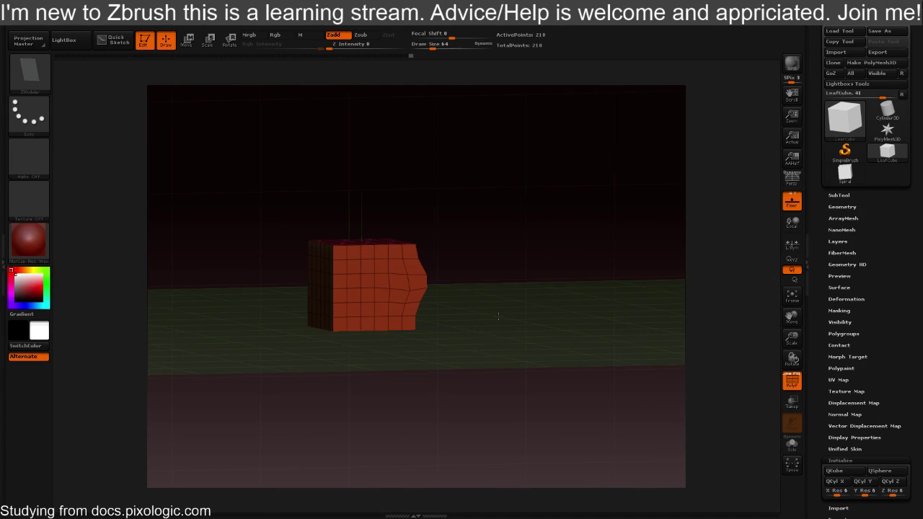
{"action": "left_click_drag", "start_coordinate": [386, 281], "coordinate": [484, 295]}
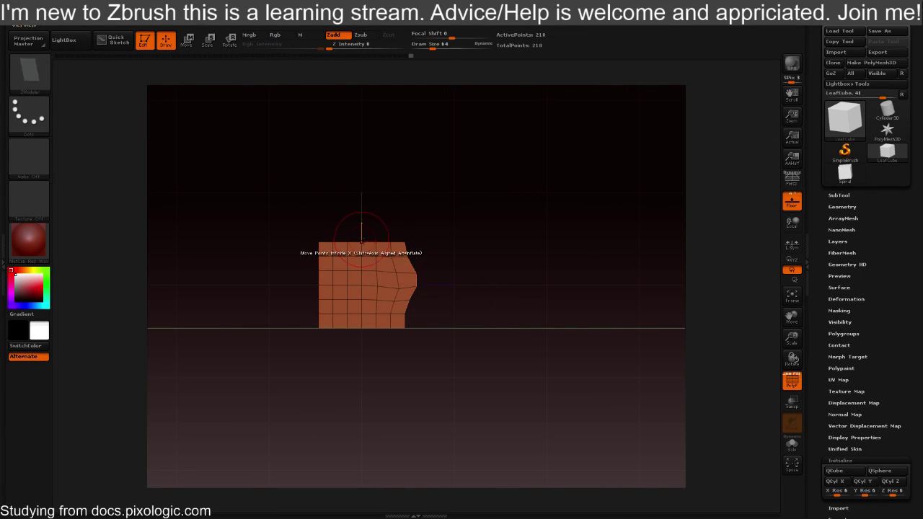
{"action": "left_click_drag", "start_coordinate": [364, 224], "coordinate": [424, 233]}
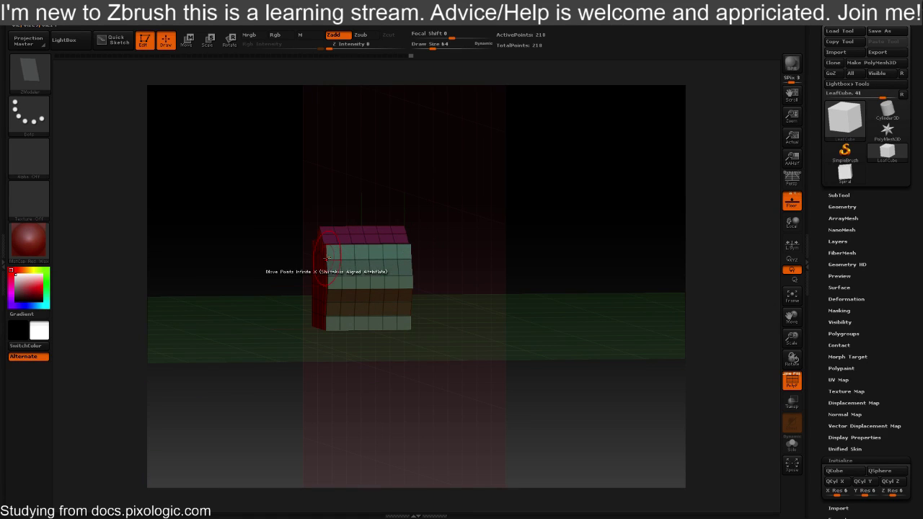
Shift the upper row of points across the cube's adjoining side face sideways along X, and inspect the result from several angles
{"action": "left_click_drag", "start_coordinate": [339, 264], "coordinate": [358, 263]}
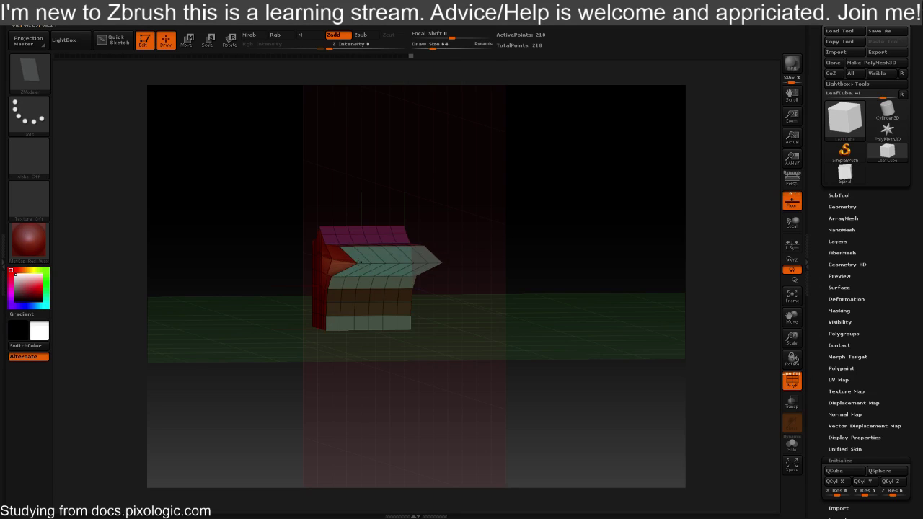
{"action": "left_click_drag", "start_coordinate": [473, 252], "coordinate": [515, 274]}
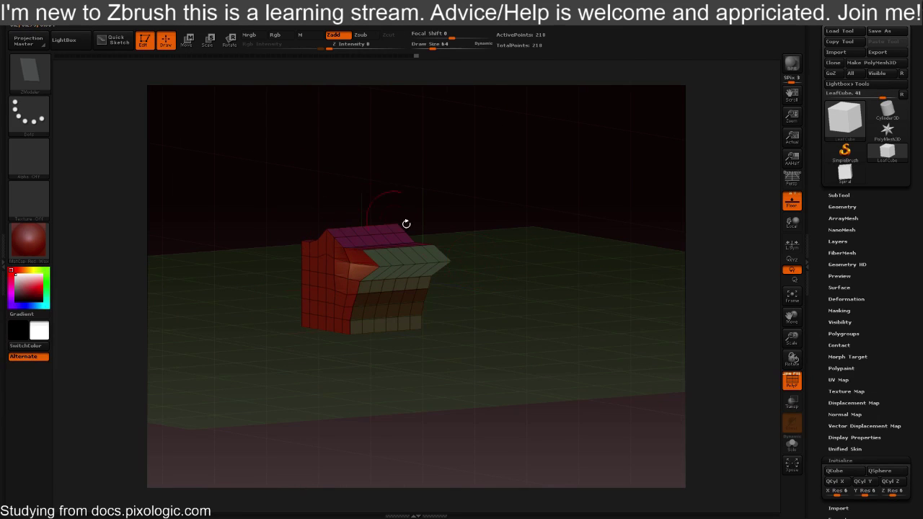
{"action": "left_click_drag", "start_coordinate": [425, 225], "coordinate": [449, 292]}
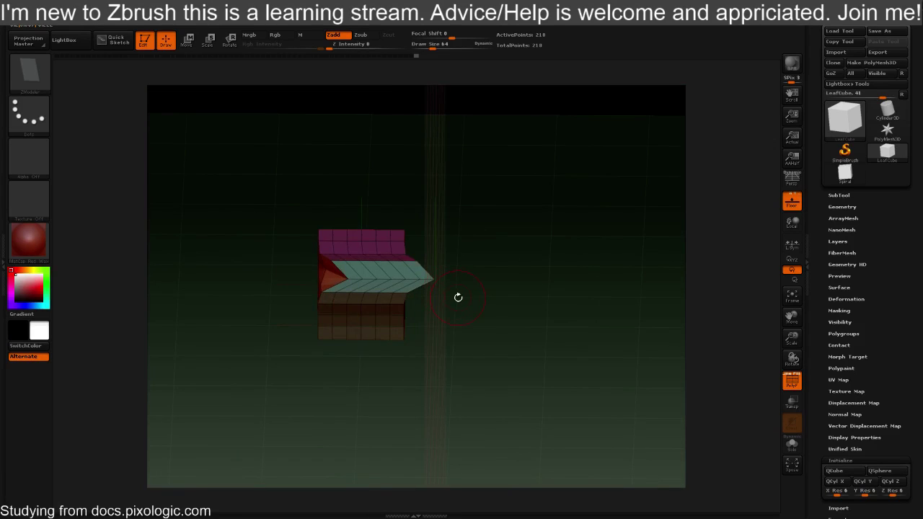
{"action": "left_click_drag", "start_coordinate": [421, 340], "coordinate": [442, 330]}
Change the point Move target to Infinite Z and pull a lower row of points on the red face outward
{"action": "key", "text": "space"}
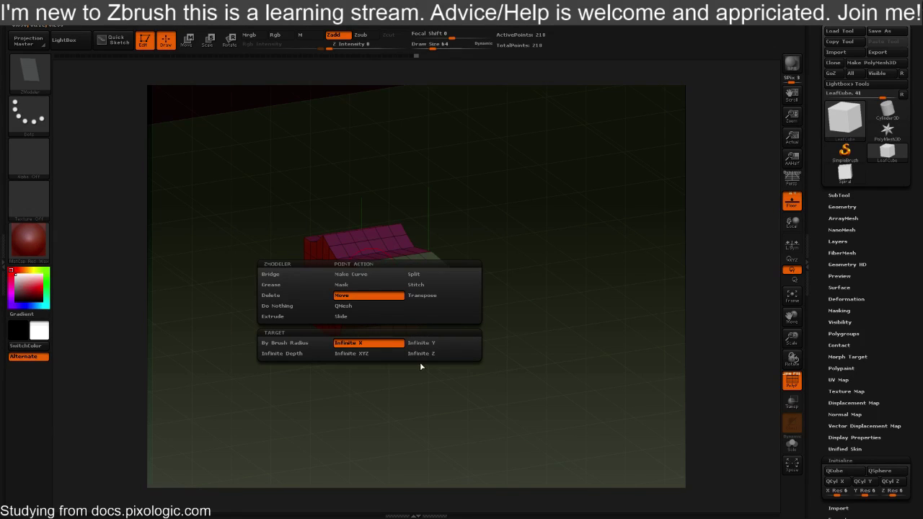
{"action": "left_click_drag", "start_coordinate": [502, 404], "coordinate": [439, 386]}
{"action": "left_click_drag", "start_coordinate": [370, 349], "coordinate": [346, 369], "text": "shift"}
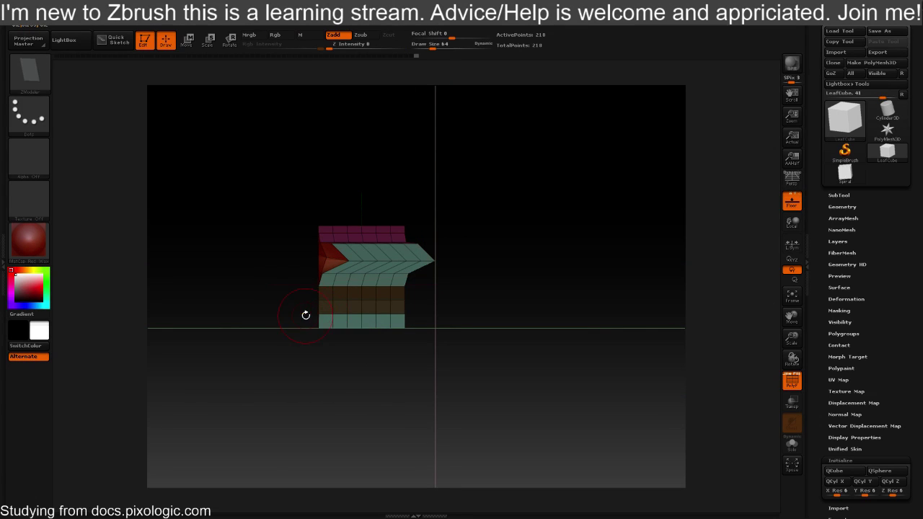
{"action": "key", "text": "space"}
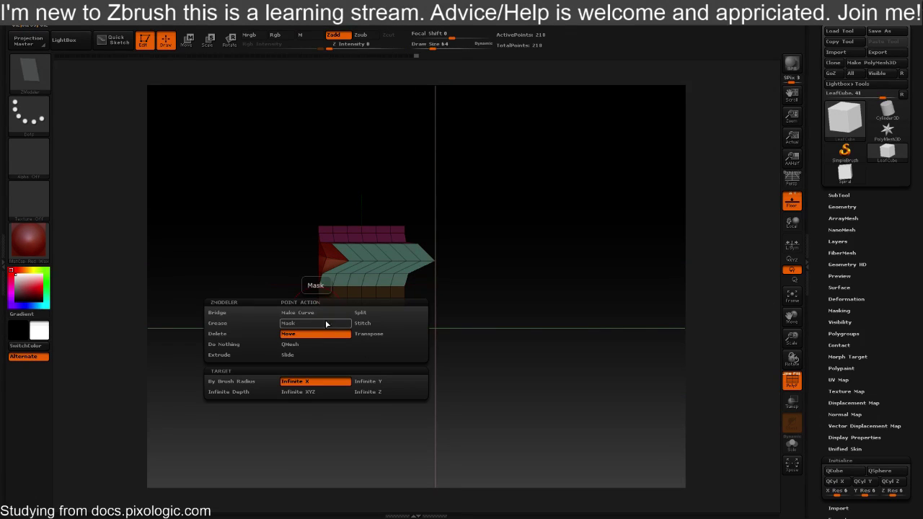
{"action": "left_click", "coordinate": [379, 392]}
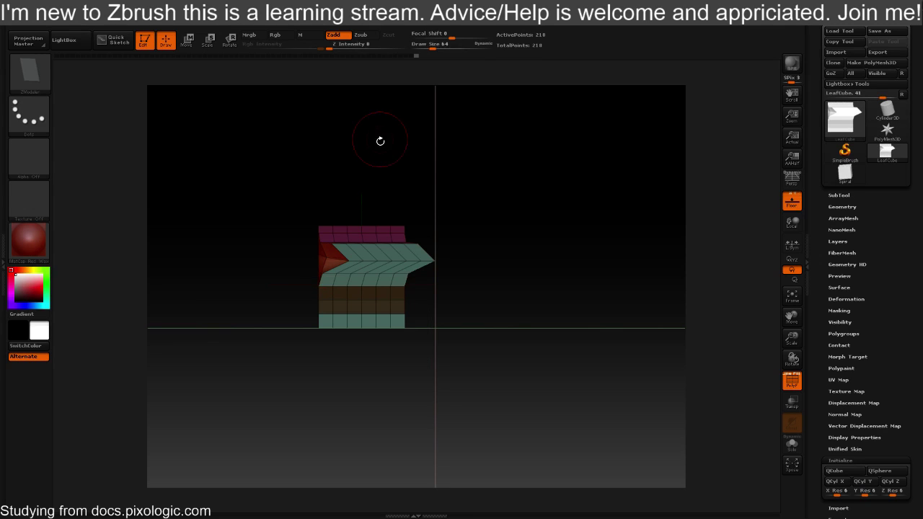
{"action": "left_click_drag", "start_coordinate": [319, 301], "coordinate": [303, 341]}
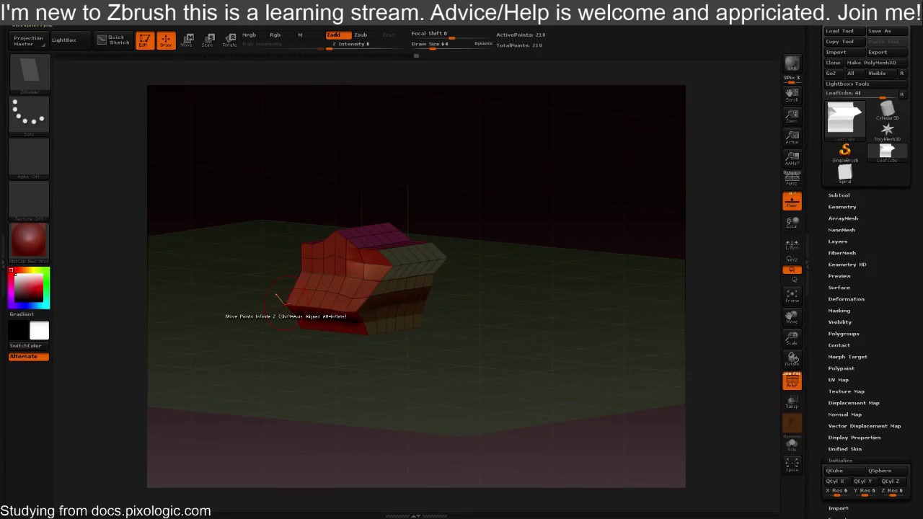
{"action": "left_click_drag", "start_coordinate": [307, 380], "coordinate": [329, 363]}
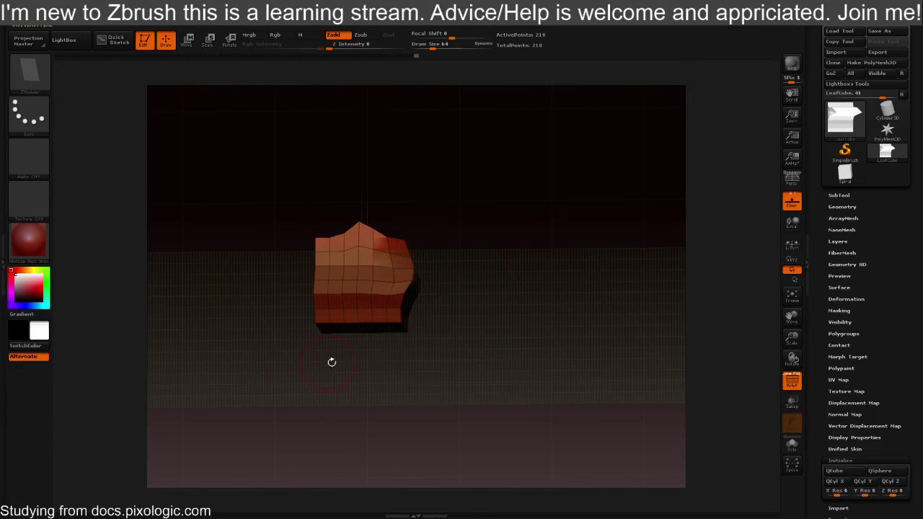
{"action": "left_click_drag", "start_coordinate": [455, 342], "coordinate": [413, 358]}
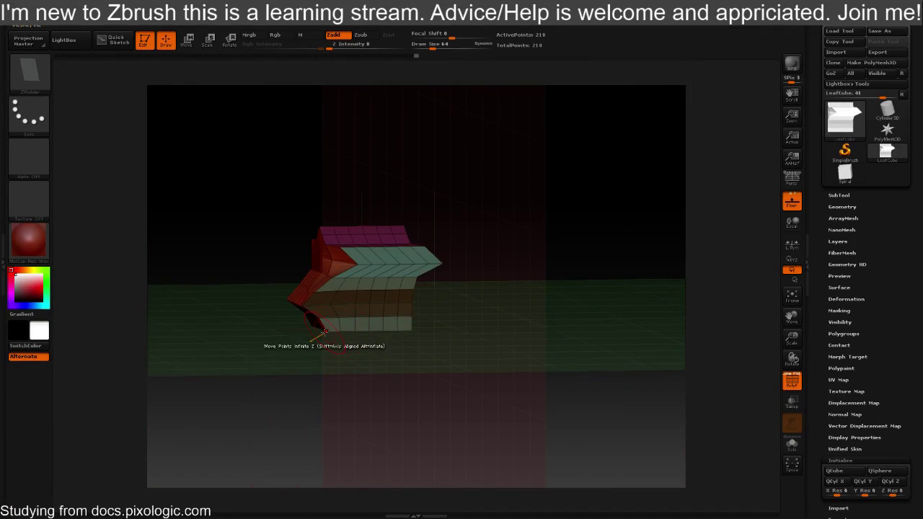
Change the point Move target to Infinite XYZ and pull points on the cube's bottom corner and bottom edge outward
{"action": "key", "text": "space"}
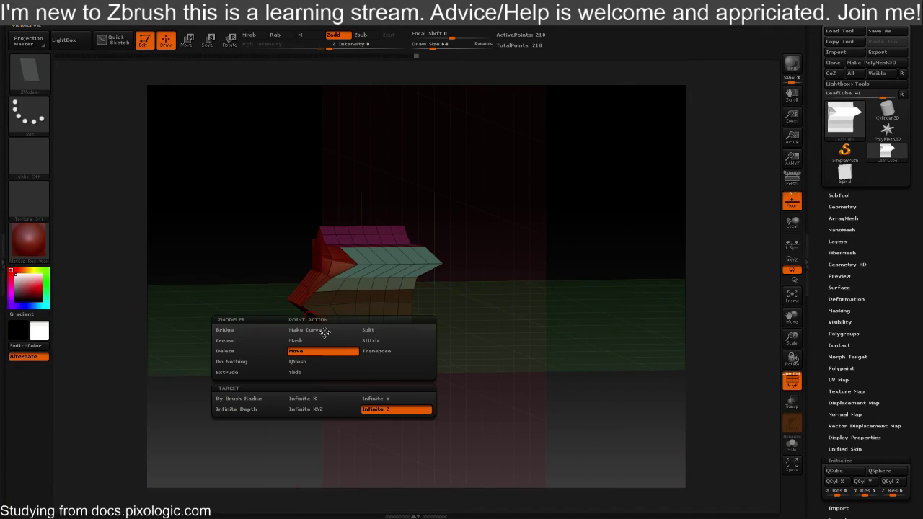
{"action": "left_click", "coordinate": [311, 410]}
{"action": "left_click_drag", "start_coordinate": [332, 389], "coordinate": [353, 368]}
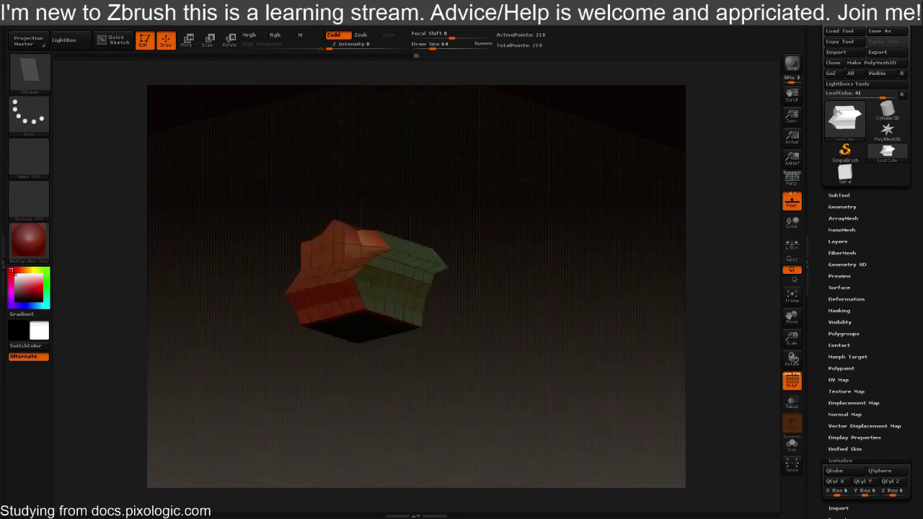
{"action": "left_click_drag", "start_coordinate": [303, 317], "coordinate": [321, 340], "text": "shift"}
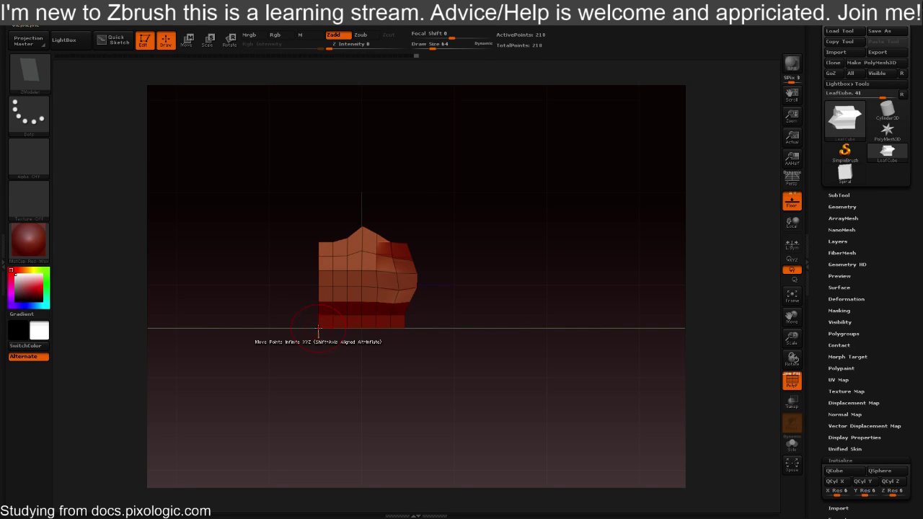
{"action": "left_click_drag", "start_coordinate": [307, 326], "coordinate": [339, 335]}
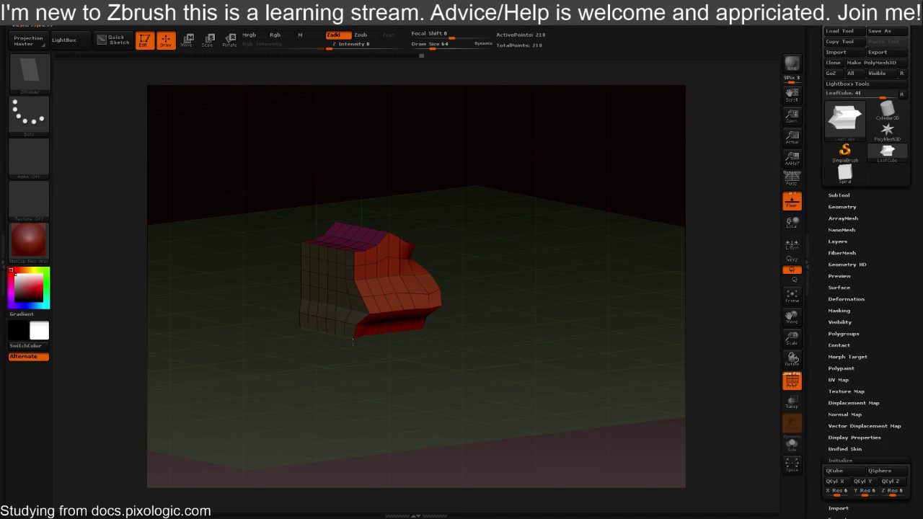
{"action": "left_click_drag", "start_coordinate": [345, 344], "coordinate": [373, 354]}
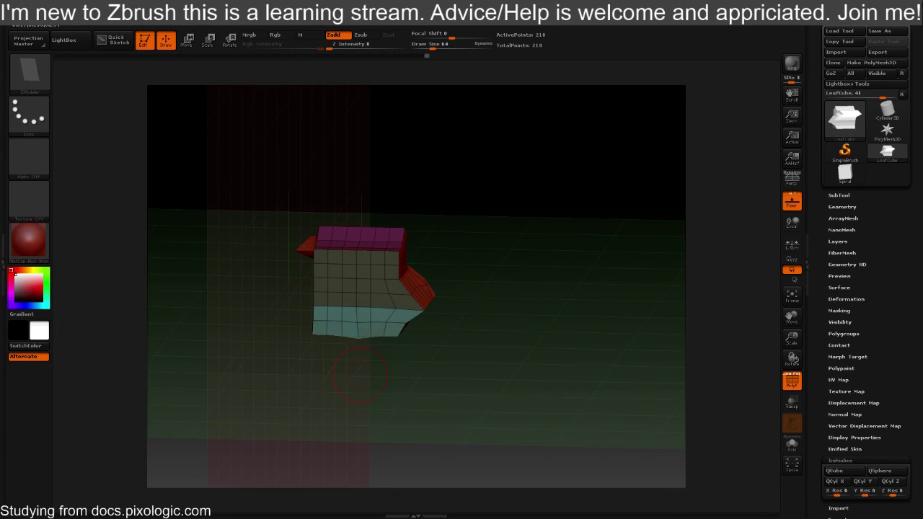
Try to move interior points of the cube's brown side face with Infinite XYZ, and undo the move
{"action": "left_click_drag", "start_coordinate": [359, 374], "coordinate": [309, 306]}
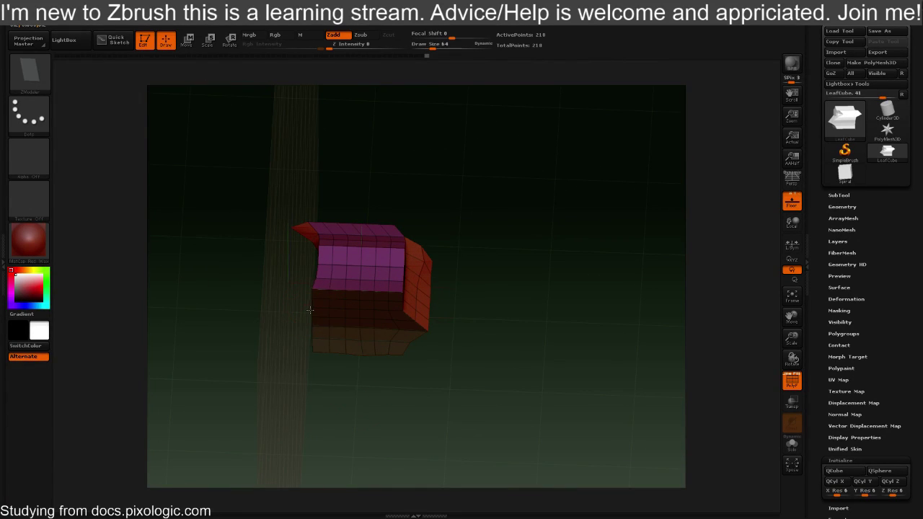
{"action": "mouse_move", "coordinate": [289, 371]}
{"action": "left_mouse_down"}
{"action": "mouse_move", "coordinate": [279, 384]}
{"action": "mouse_move", "coordinate": [300, 374]}
{"action": "left_mouse_up"}
{"action": "left_click_drag", "start_coordinate": [381, 381], "coordinate": [419, 356]}
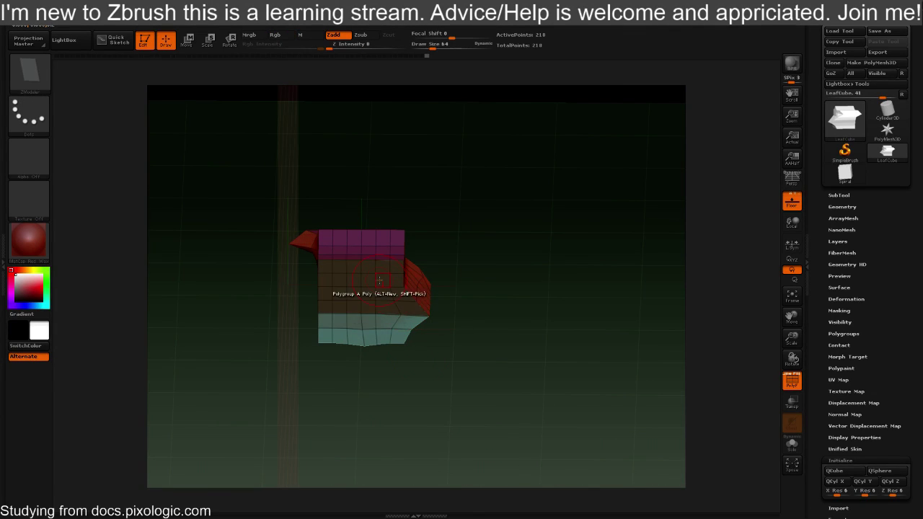
{"action": "left_click_drag", "start_coordinate": [375, 258], "coordinate": [375, 306]}
{"action": "key", "text": "ctrl+z"}
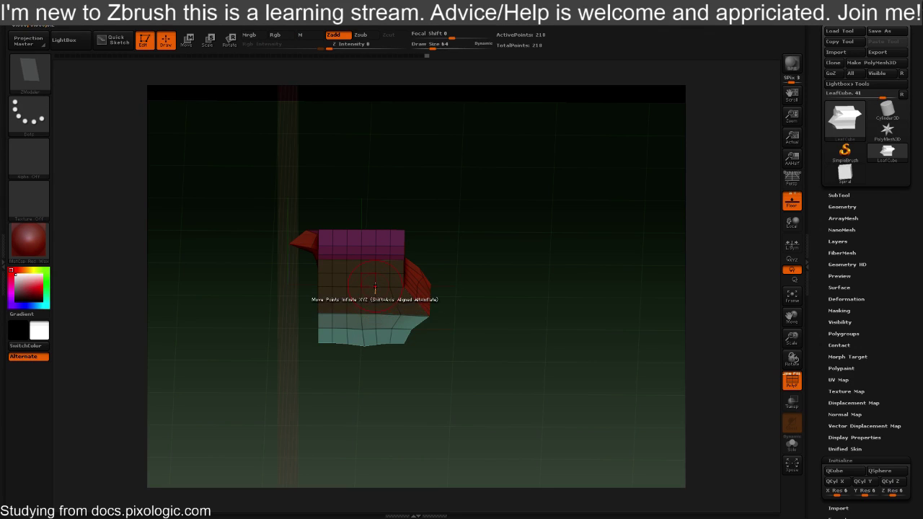
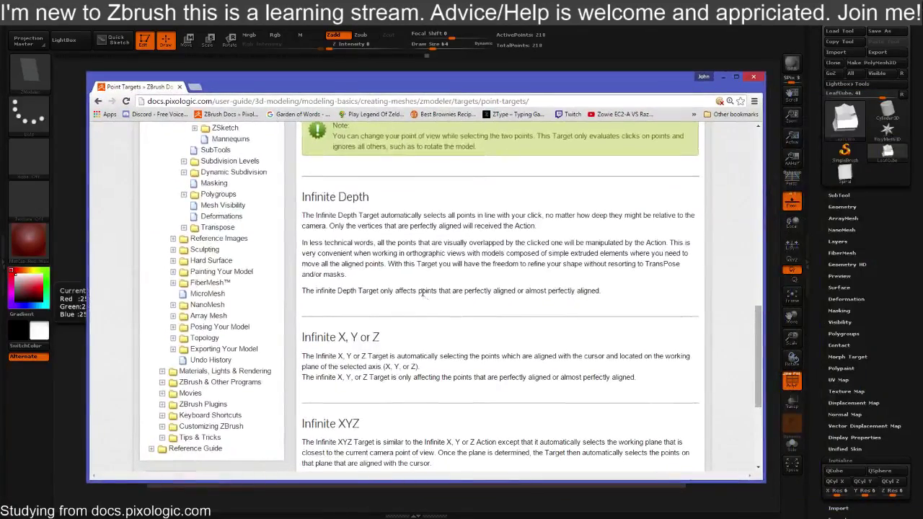
Read the Point Targets documentation on Two Points, Infinite Depth, Infinite X, Y or Z, Infinite XYZ and Ring, and return to the model
{"action": "scroll", "coordinate": [422, 309], "scroll_direction": "up", "scroll_amount": 3}
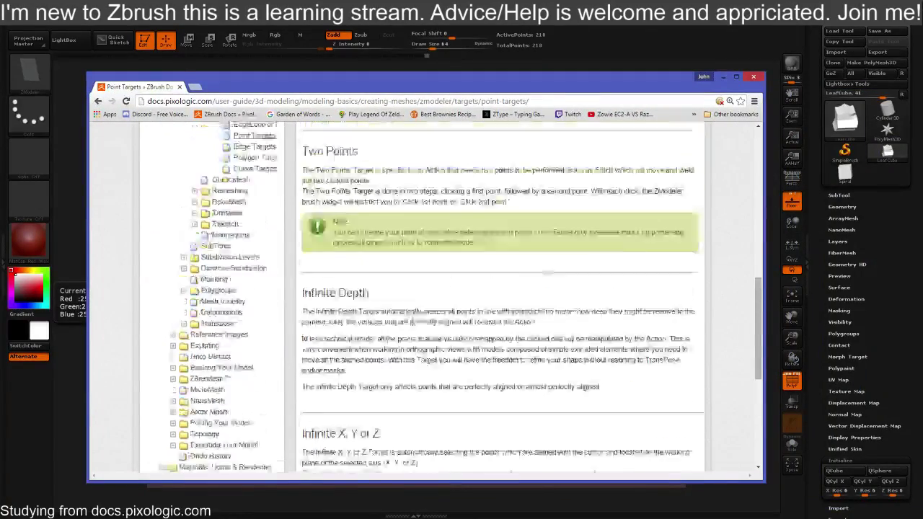
{"action": "scroll", "coordinate": [456, 330], "scroll_direction": "down", "scroll_amount": 5}
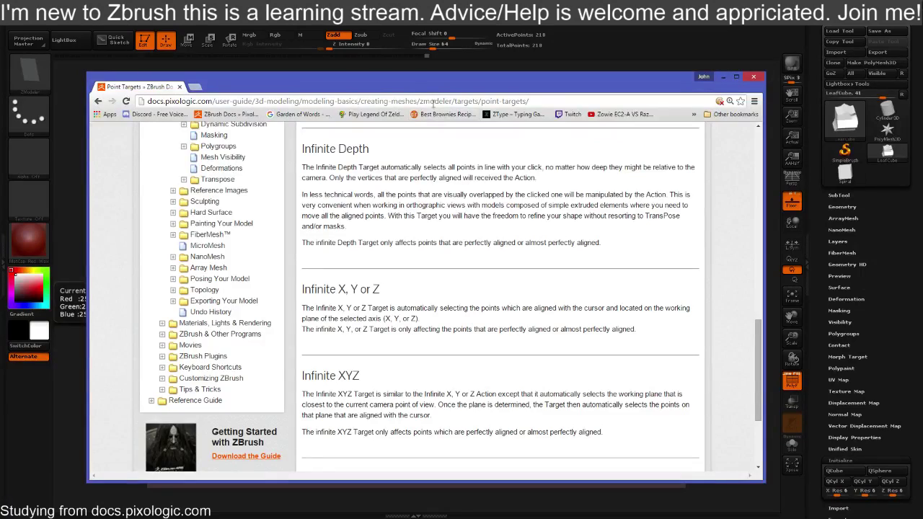
{"action": "left_click_drag", "start_coordinate": [416, 86], "coordinate": [372, 96]}
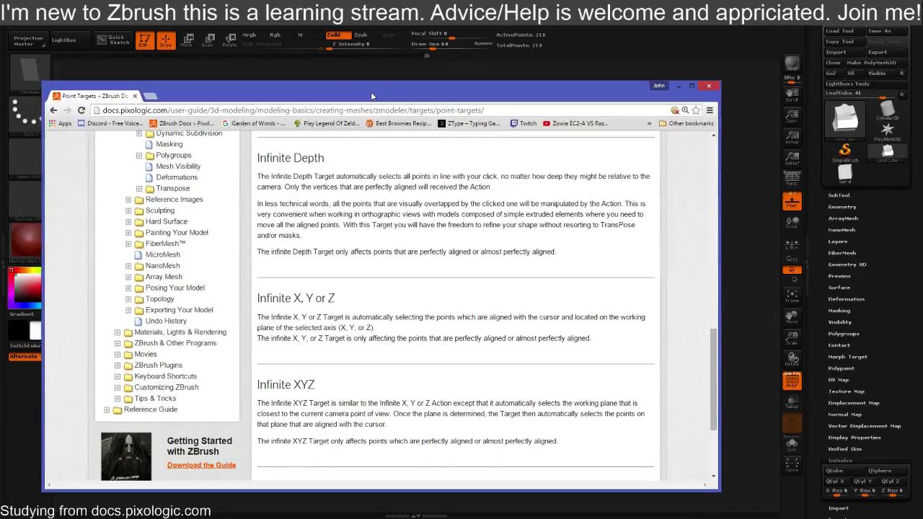
{"action": "scroll", "coordinate": [393, 235], "scroll_direction": "up", "scroll_amount": 3}
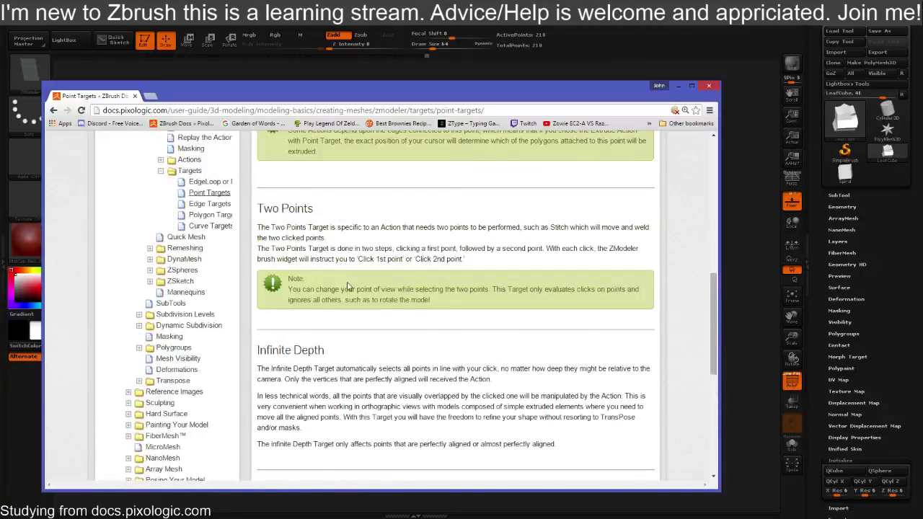
{"action": "scroll", "coordinate": [349, 275], "scroll_direction": "down", "scroll_amount": 2}
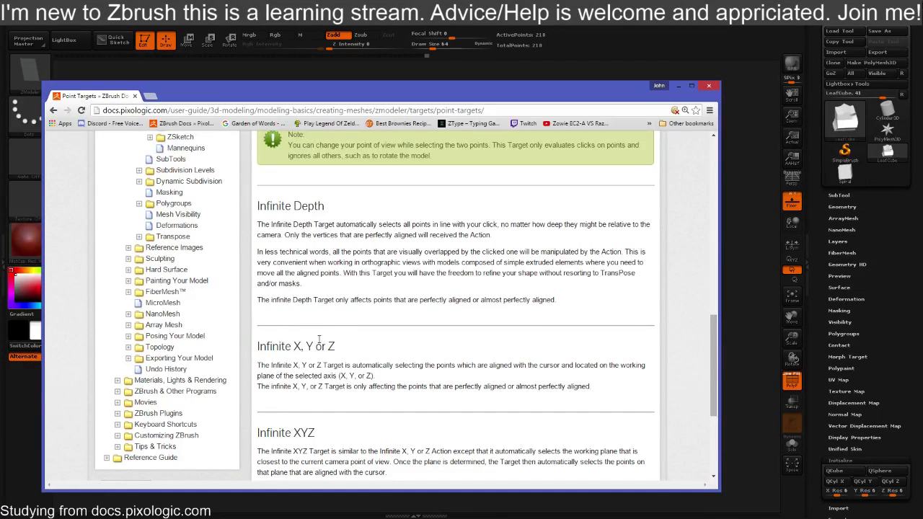
{"action": "scroll", "coordinate": [342, 321], "scroll_direction": "down", "scroll_amount": 2}
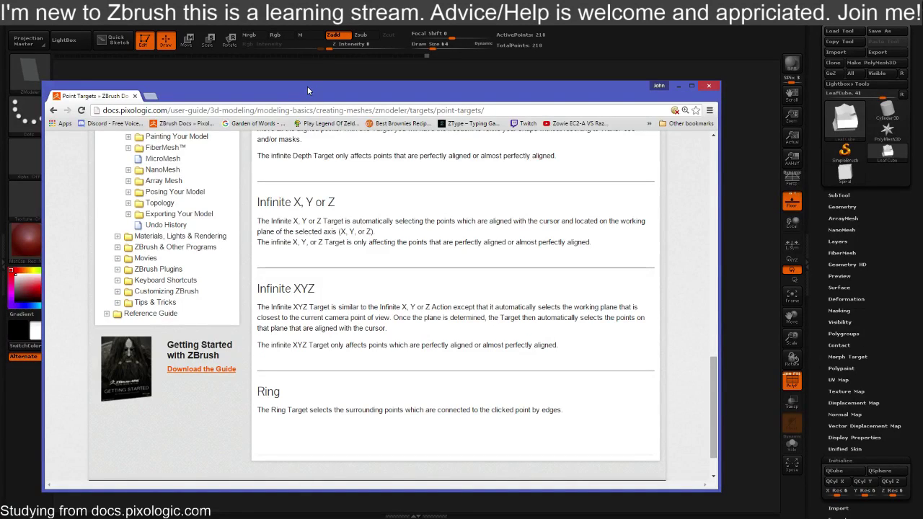
{"action": "left_click_drag", "start_coordinate": [314, 84], "coordinate": [0, 40]}
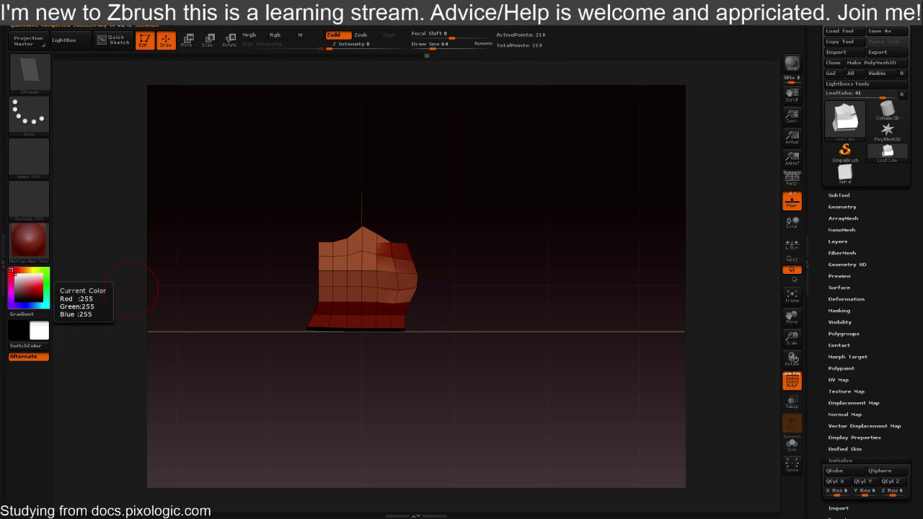
{"action": "left_click_drag", "start_coordinate": [365, 177], "coordinate": [491, 217]}
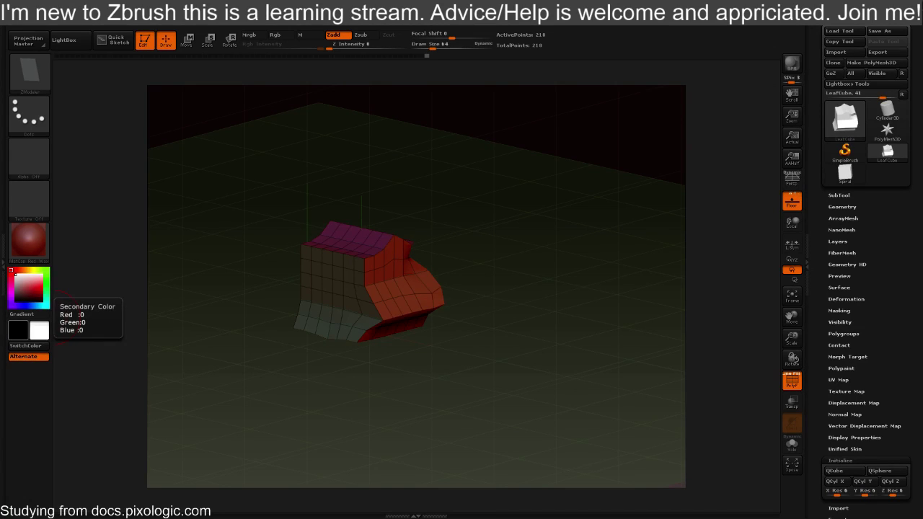
Switch to the browser, skim the Edge Targets documentation, and expand the ZModeler Actions section in the contents
{"action": "key", "text": "alt+Tab"}
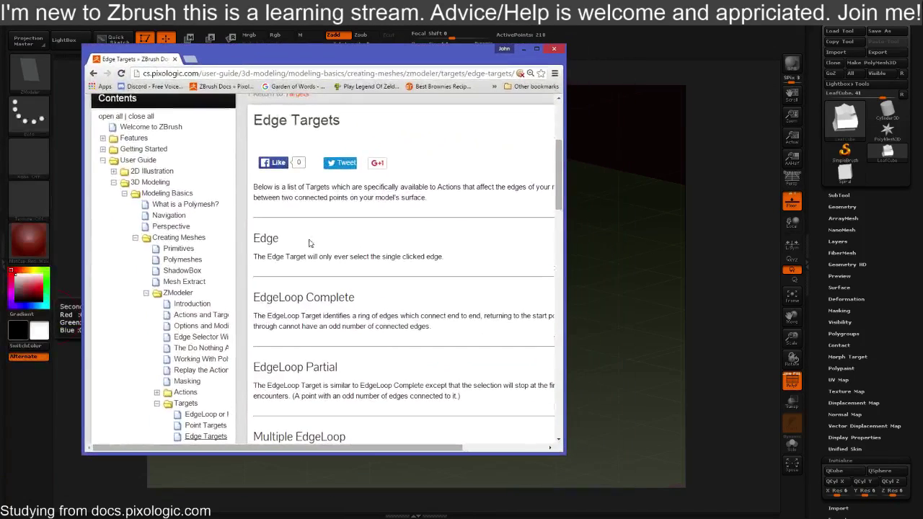
{"action": "scroll", "coordinate": [343, 248], "scroll_direction": "down", "scroll_amount": 5}
{"action": "scroll", "coordinate": [343, 249], "scroll_direction": "up", "scroll_amount": 3}
{"action": "scroll", "coordinate": [340, 260], "scroll_direction": "up", "scroll_amount": 1}
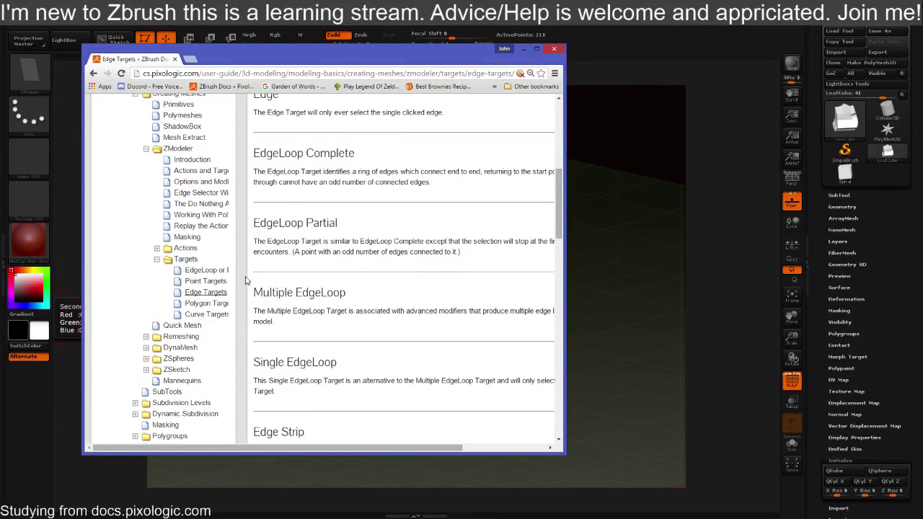
{"action": "left_click", "coordinate": [158, 248]}
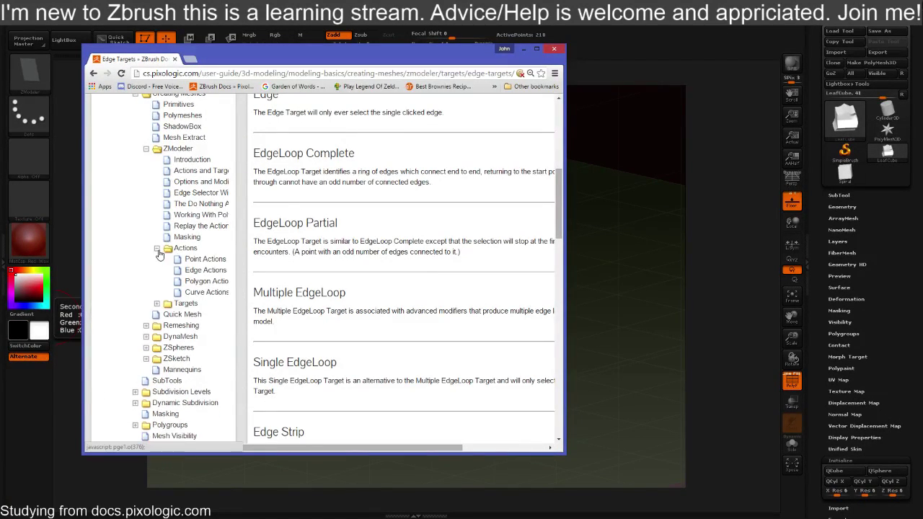
Collapse the Actions section and open the Targets overview and Edge Targets pages of the ZModeler documentation
{"action": "left_click", "coordinate": [157, 249]}
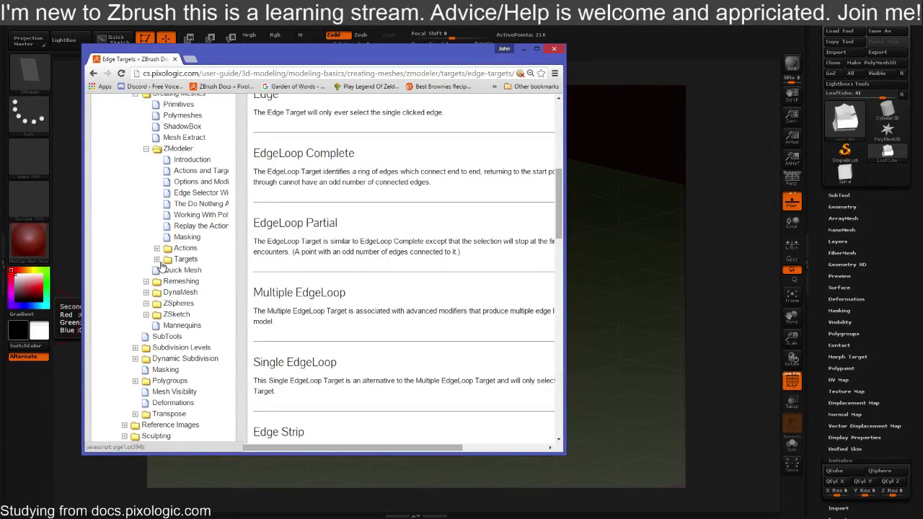
{"action": "left_click", "coordinate": [185, 260]}
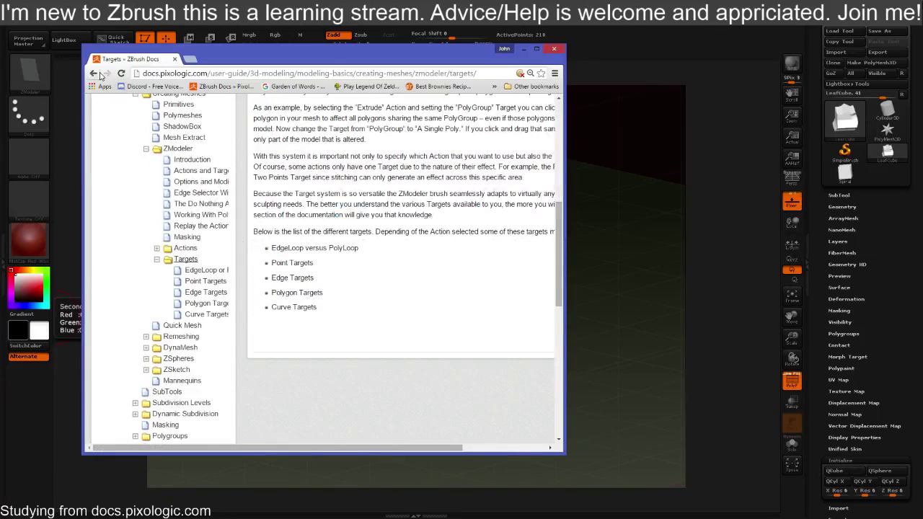
{"action": "left_click", "coordinate": [205, 292]}
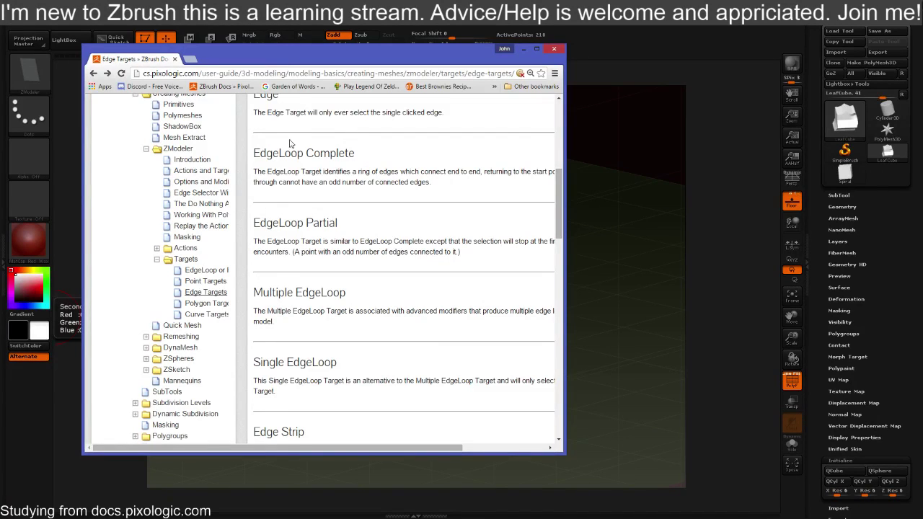
Open the Quick Mesh documentation in a wider browser window, read it through Quick Start, and return to the model
{"action": "left_click", "coordinate": [189, 327]}
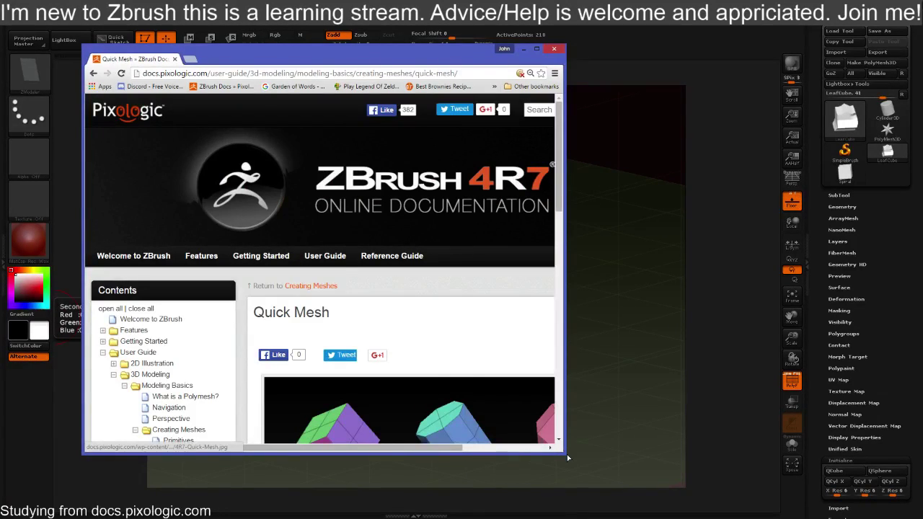
{"action": "left_click_drag", "start_coordinate": [568, 457], "coordinate": [704, 473]}
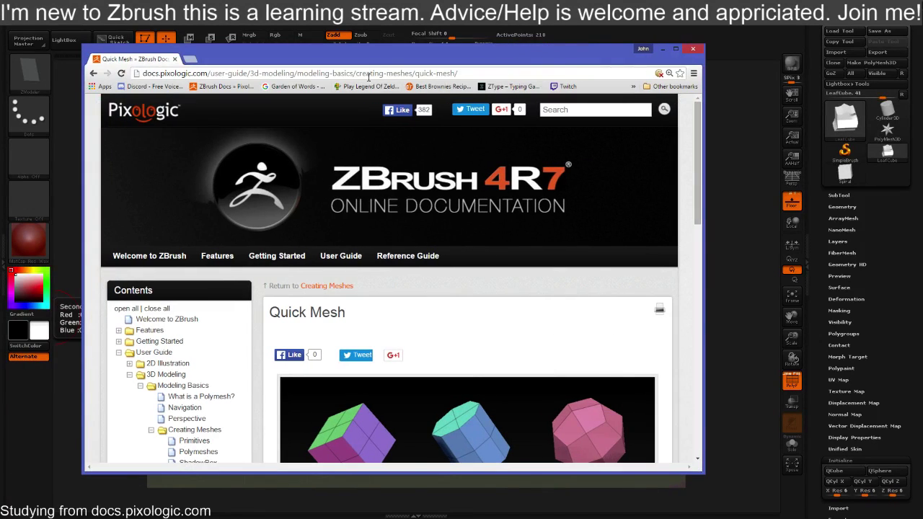
{"action": "left_click_drag", "start_coordinate": [377, 60], "coordinate": [351, 59]}
{"action": "scroll", "coordinate": [447, 331], "scroll_direction": "down", "scroll_amount": 3}
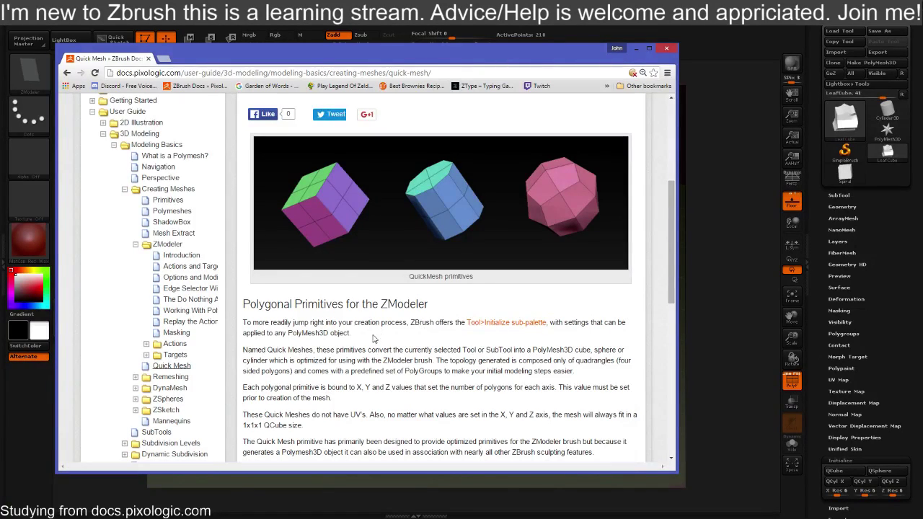
{"action": "scroll", "coordinate": [359, 362], "scroll_direction": "down", "scroll_amount": 1}
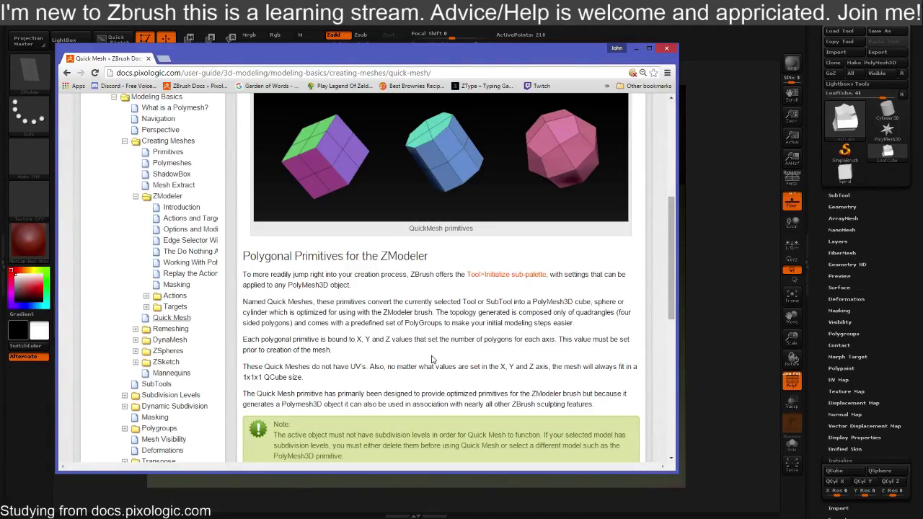
{"action": "scroll", "coordinate": [523, 326], "scroll_direction": "down", "scroll_amount": 4}
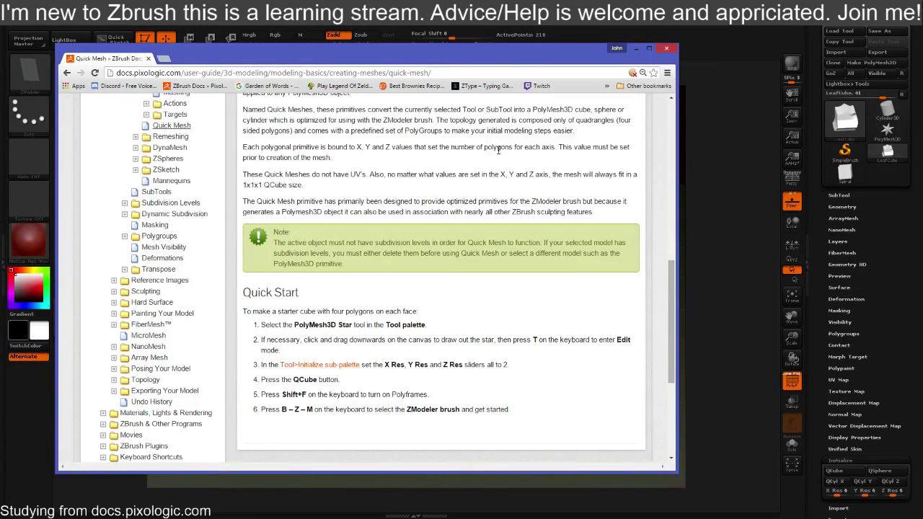
{"action": "left_click_drag", "start_coordinate": [425, 62], "coordinate": [0, 40]}
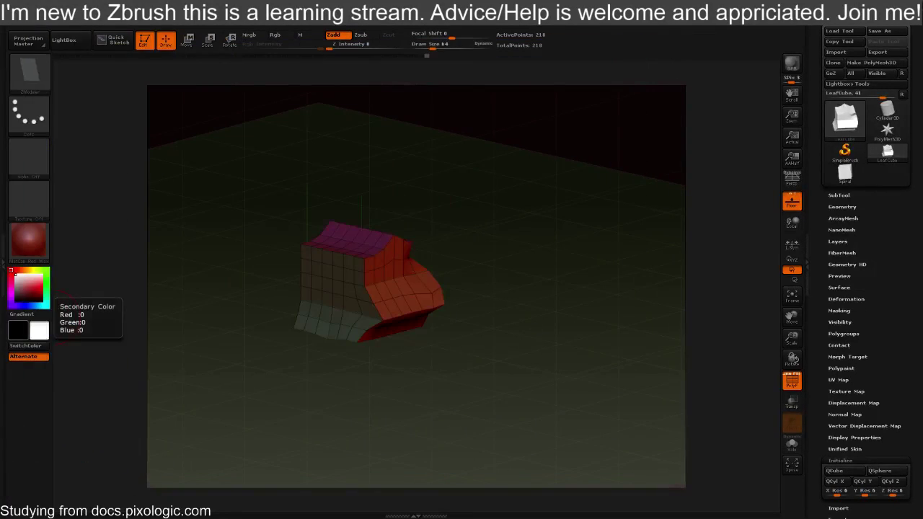
Replace the deformed cube with a fresh QCube, followed by a QSphere, and inspect the result
{"action": "left_click_drag", "start_coordinate": [589, 266], "coordinate": [532, 247]}
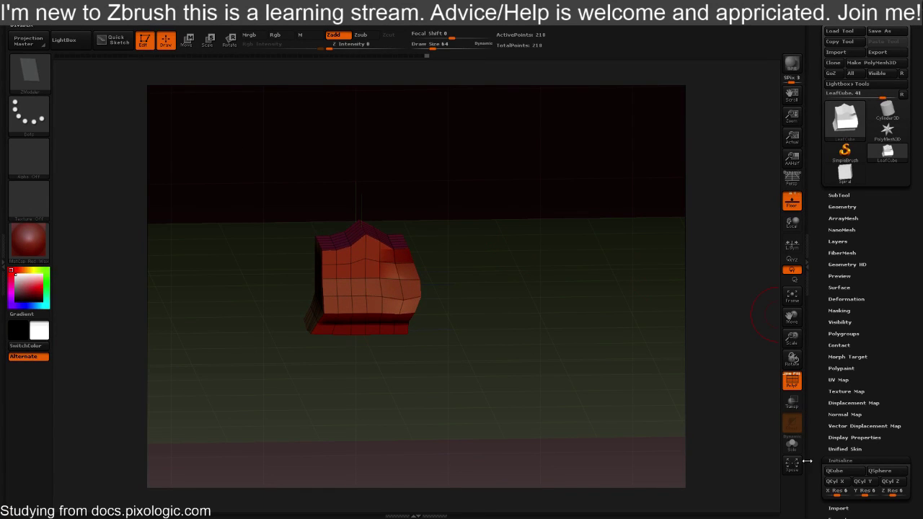
{"action": "left_click", "coordinate": [834, 471]}
{"action": "left_click_drag", "start_coordinate": [519, 295], "coordinate": [548, 307]}
{"action": "left_click", "coordinate": [879, 471]}
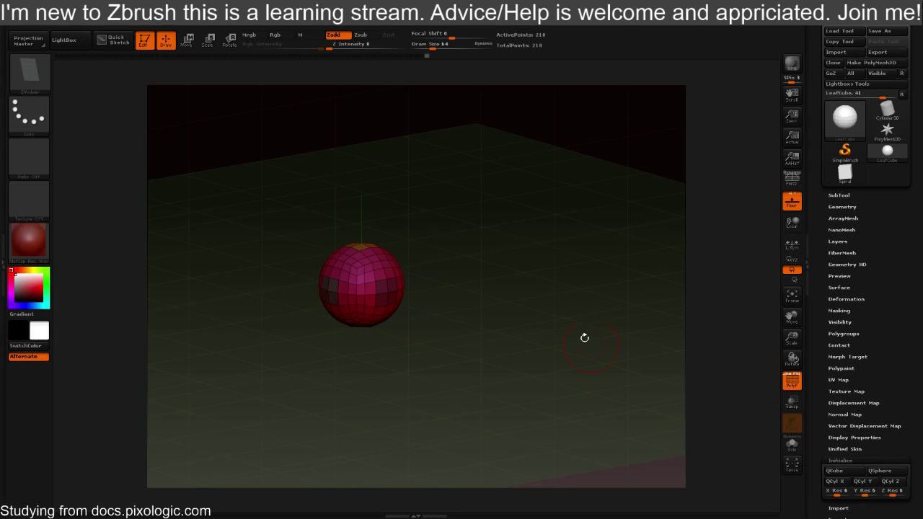
{"action": "mouse_move", "coordinate": [520, 268]}
{"action": "left_mouse_down", "text": "shift"}
{"action": "mouse_move", "coordinate": [500, 266]}
{"action": "mouse_move", "coordinate": [516, 276]}
{"action": "left_mouse_up", "text": "shift"}
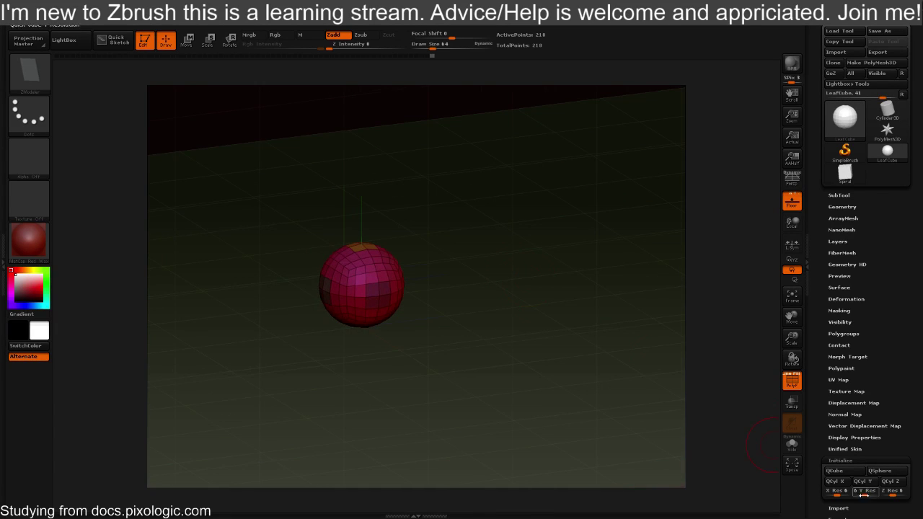
Set the X, Y and Z resolution of the quick mesh to 10 and regenerate the QSphere
{"action": "left_click", "coordinate": [838, 493]}
{"action": "type", "text": "10"}
{"action": "key", "text": "Tab"}
{"action": "type", "text": "10"}
{"action": "key", "text": "Tab"}
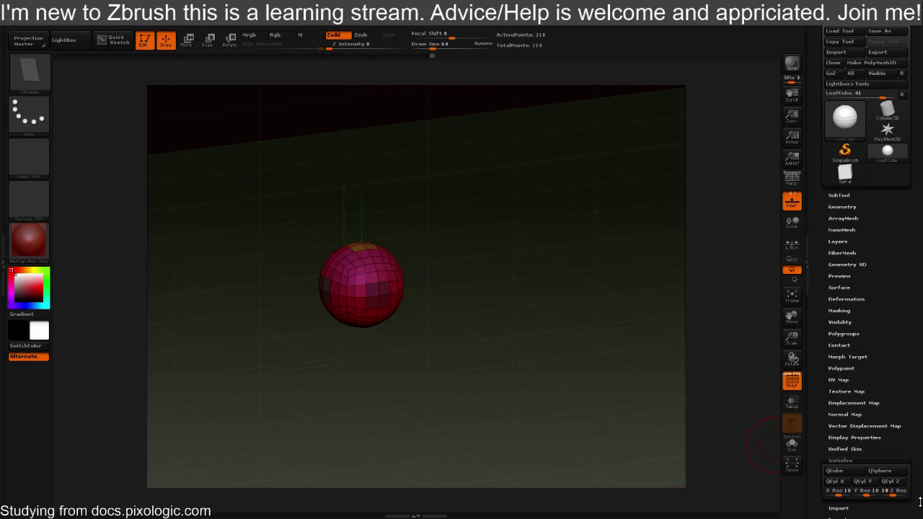
{"action": "key", "text": "Return"}
{"action": "left_click_drag", "start_coordinate": [573, 435], "coordinate": [475, 299]}
{"action": "left_click", "coordinate": [792, 196]}
{"action": "left_click_drag", "start_coordinate": [461, 239], "coordinate": [582, 346]}
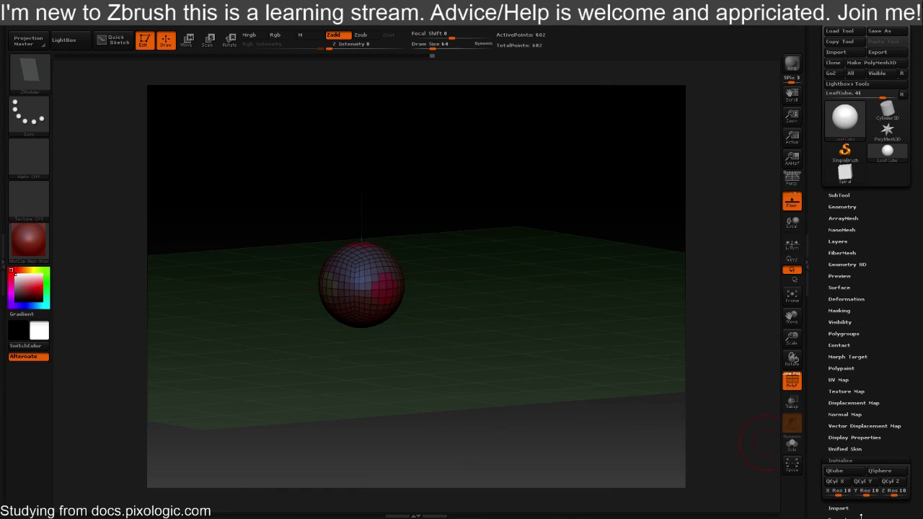
Generate the quick cylinders along the Y, Z and X axes in turn to compare their orientations
{"action": "left_click", "coordinate": [869, 482]}
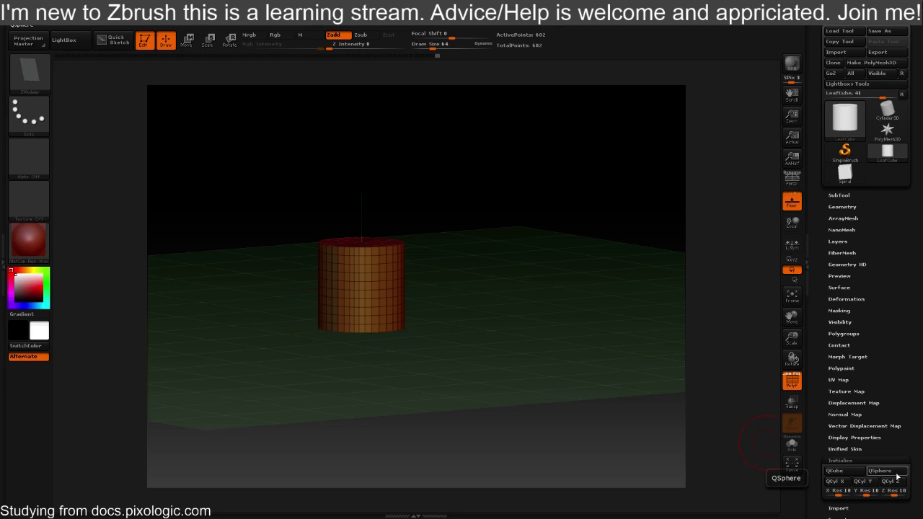
{"action": "left_click", "coordinate": [898, 482]}
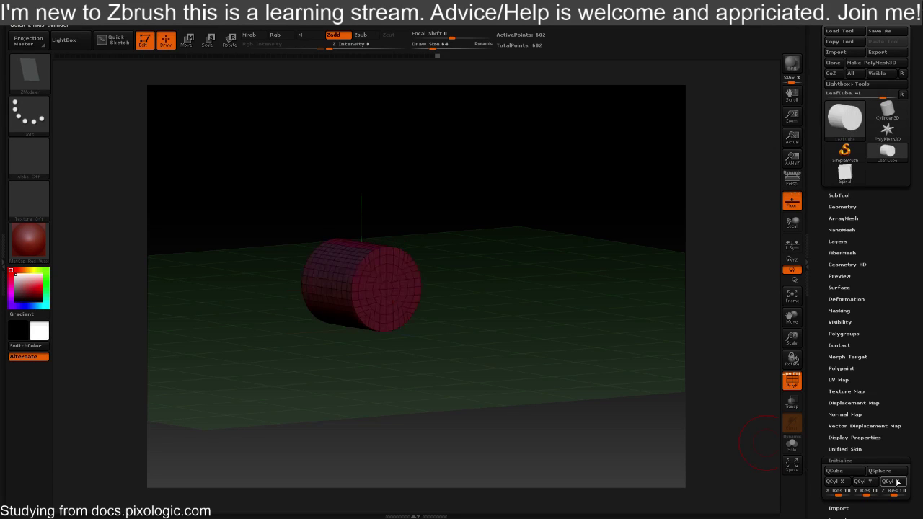
{"action": "left_click", "coordinate": [849, 482]}
{"action": "left_click", "coordinate": [865, 482]}
{"action": "left_click", "coordinate": [894, 482]}
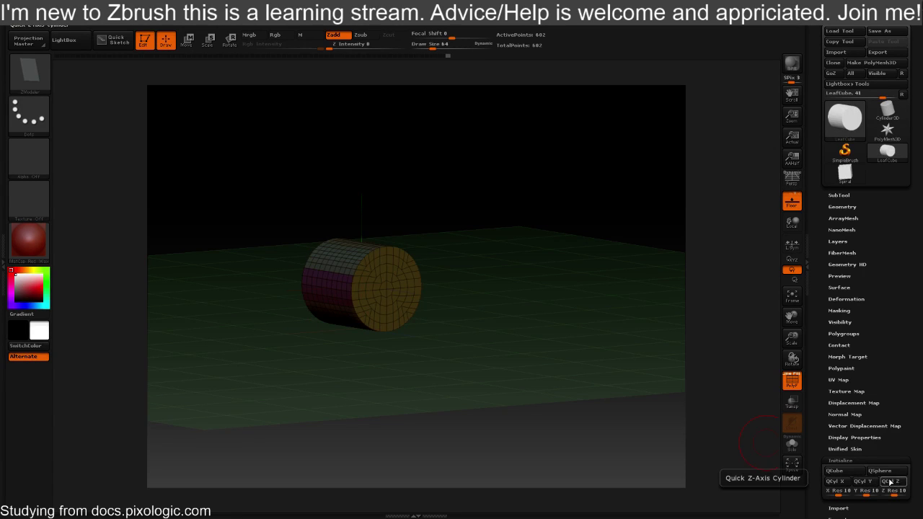
{"action": "left_click", "coordinate": [835, 482]}
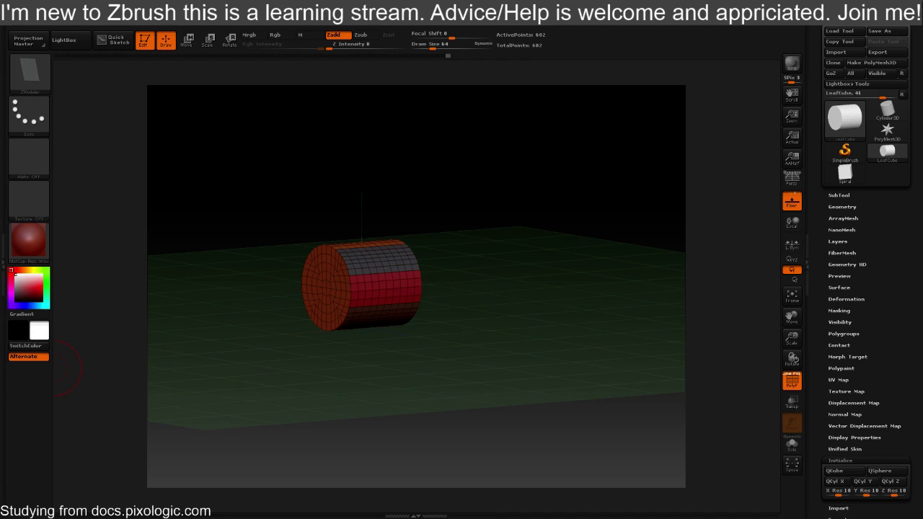
Regenerate the model as a QCube, a QSphere and an X-axis quick cylinder at resolution 10
{"action": "left_click_drag", "start_coordinate": [477, 253], "coordinate": [526, 283]}
{"action": "left_click", "coordinate": [834, 470]}
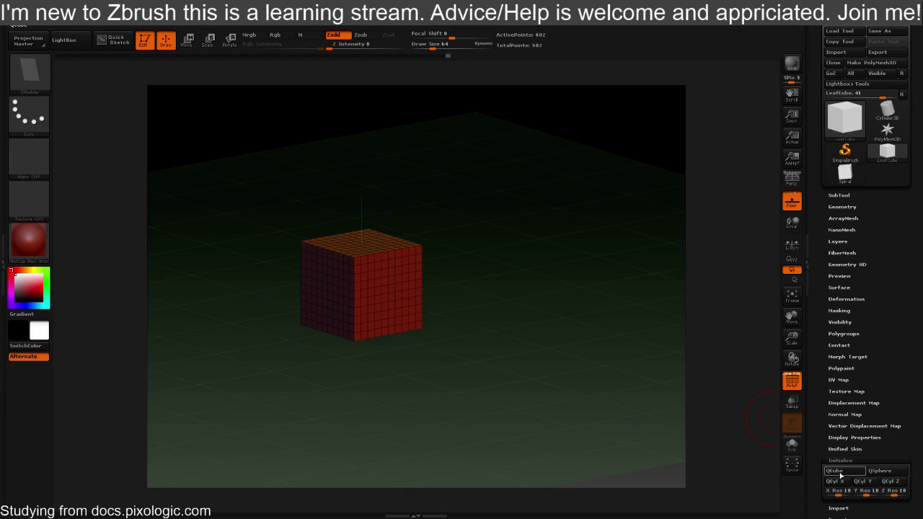
{"action": "left_click", "coordinate": [879, 471]}
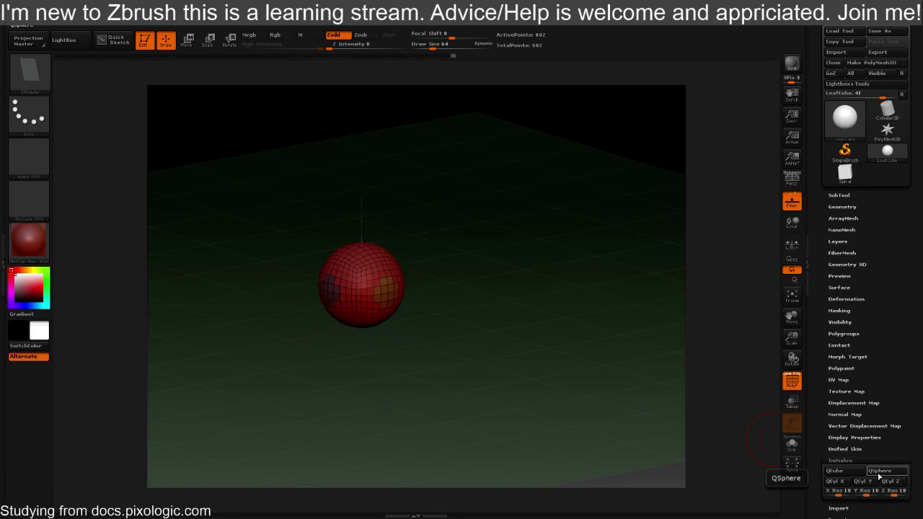
{"action": "left_click", "coordinate": [853, 485]}
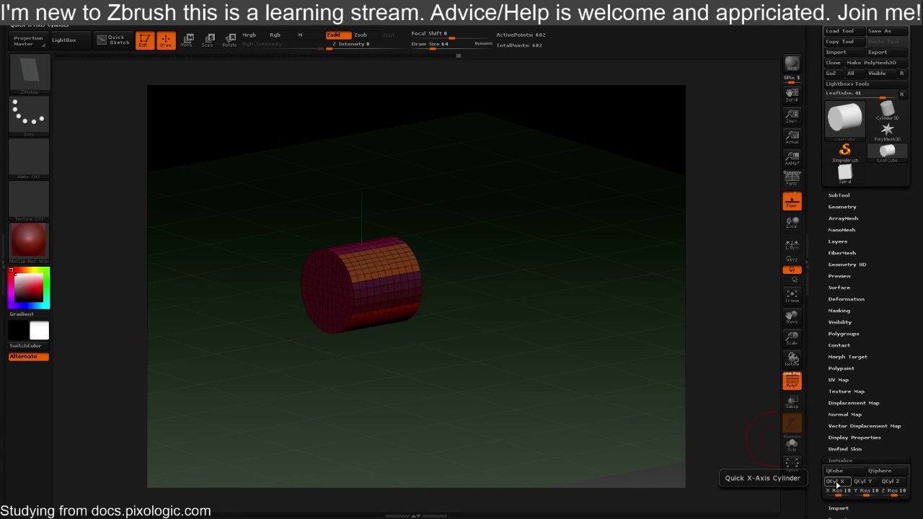
Try an X-axis quick cylinder with the X resolution raised to 82, and undo it
{"action": "left_click_drag", "start_coordinate": [844, 491], "coordinate": [839, 491]}
{"action": "left_click", "coordinate": [837, 481]}
{"action": "key", "text": "ctrl+z"}
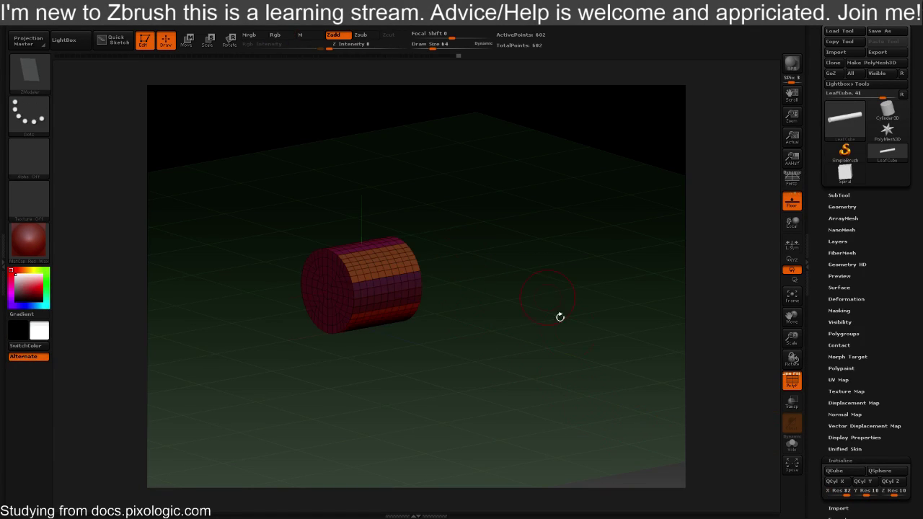
Set the X resolution to 25, regenerate the X-axis quick cylinder and inspect it from several angles
{"action": "left_click", "coordinate": [836, 492]}
{"action": "type", "text": "4"}
{"action": "type", "text": "25"}
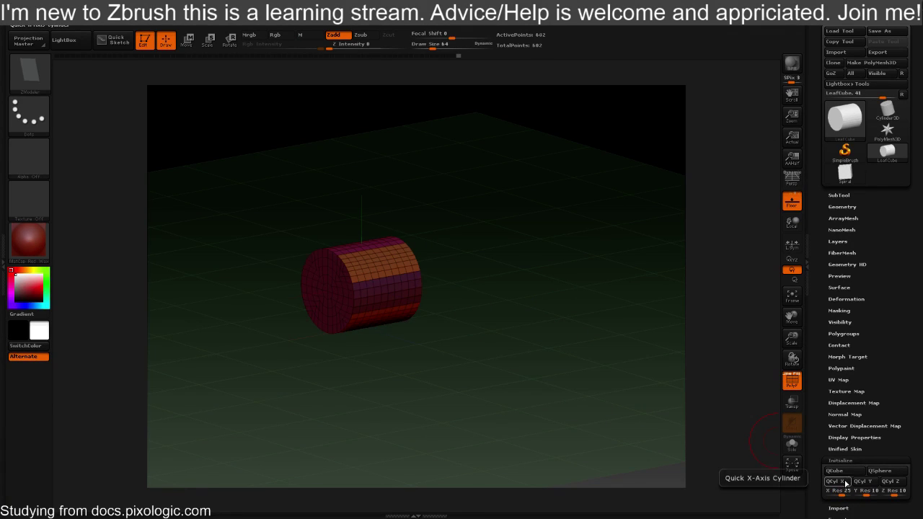
{"action": "left_click", "coordinate": [835, 481]}
{"action": "left_click_drag", "start_coordinate": [507, 367], "coordinate": [433, 310]}
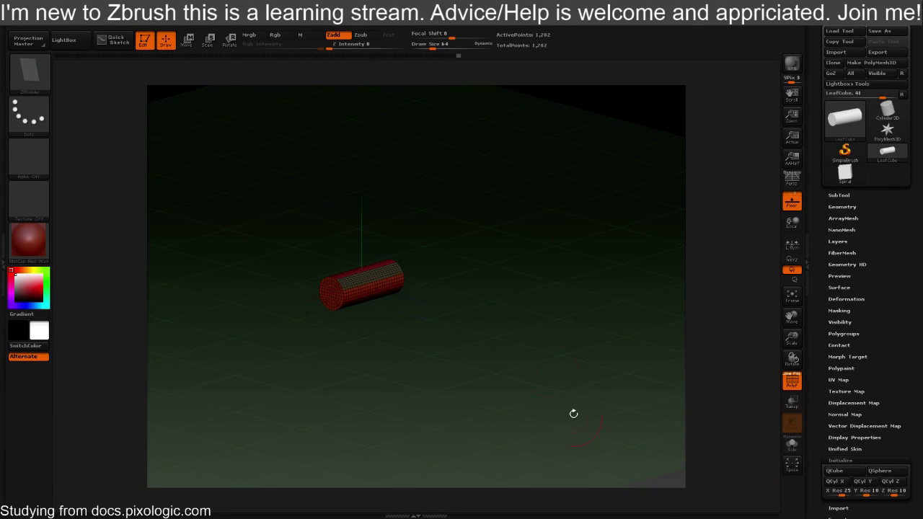
{"action": "left_click_drag", "start_coordinate": [504, 313], "coordinate": [462, 330]}
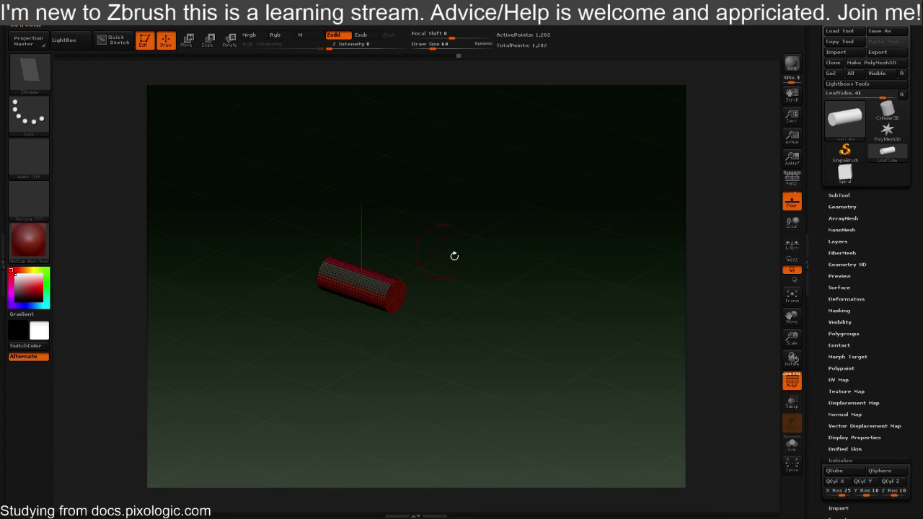
{"action": "left_click_drag", "start_coordinate": [519, 322], "coordinate": [553, 323]}
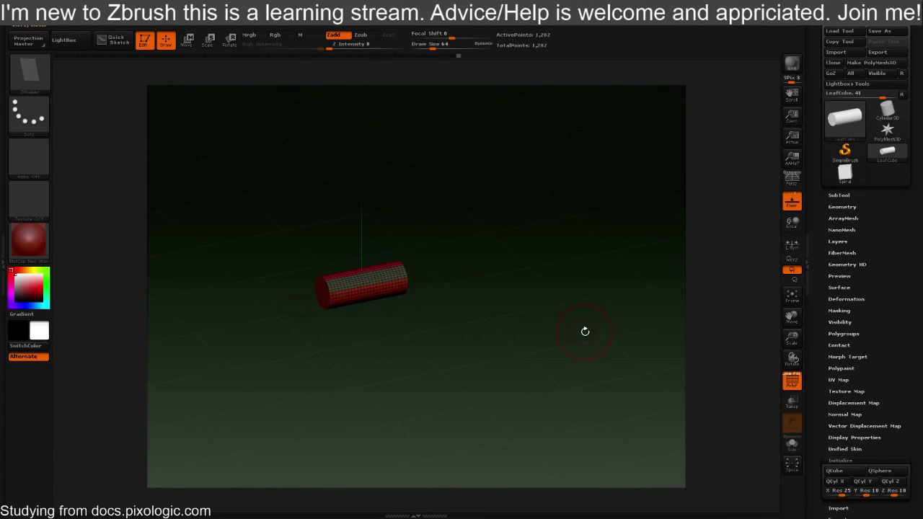
Generate a QCube with the 25 × 10 × 10 resolution and inspect its polygon grid up close
{"action": "left_click", "coordinate": [837, 471]}
{"action": "left_click_drag", "start_coordinate": [368, 206], "coordinate": [389, 190]}
{"action": "left_click_drag", "start_coordinate": [446, 231], "coordinate": [641, 256], "text": "alt"}
{"action": "left_click_drag", "start_coordinate": [481, 375], "coordinate": [487, 404]}
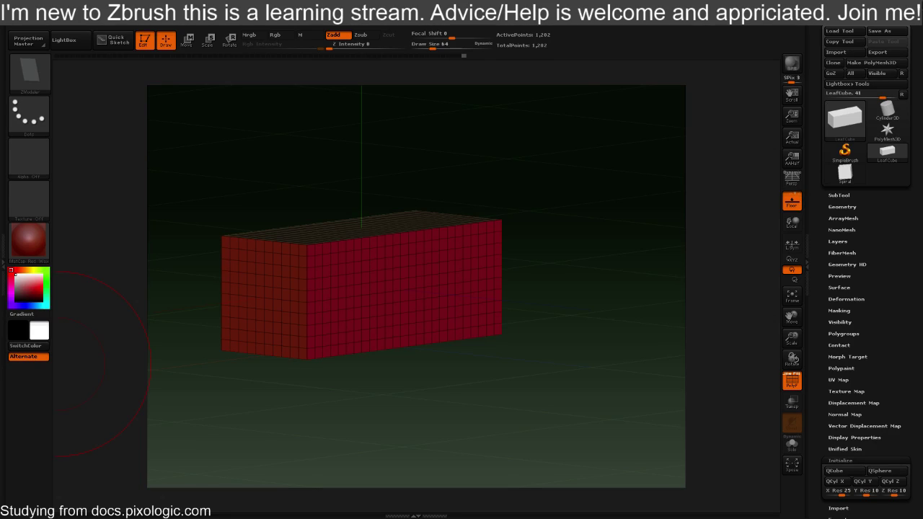
Reread the Quick Mesh documentation on primitives, axis values and the subdivision-level note, and return to the model
{"action": "left_click_drag", "start_coordinate": [0, 130], "coordinate": [283, 84]}
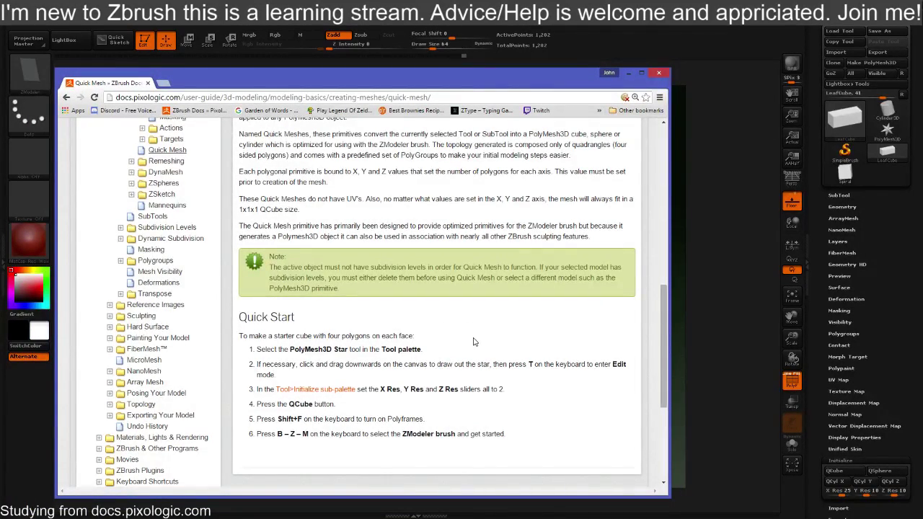
{"action": "scroll", "coordinate": [468, 347], "scroll_direction": "up", "scroll_amount": 3}
{"action": "scroll", "coordinate": [468, 347], "scroll_direction": "down", "scroll_amount": 2}
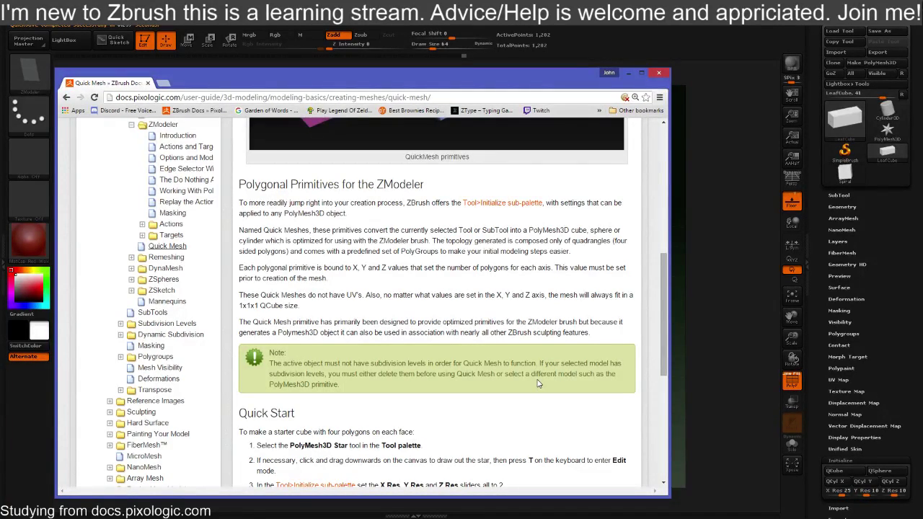
{"action": "left_click_drag", "start_coordinate": [401, 77], "coordinate": [0, 30]}
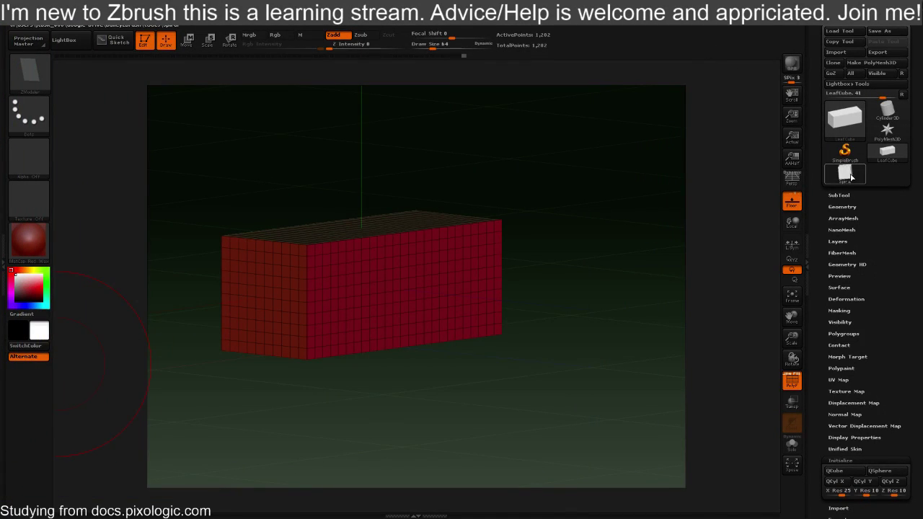
Load the Spaceship.ZTL tool, bring it into a front view and turn off its PolyFrame display
{"action": "left_click", "coordinate": [839, 31]}
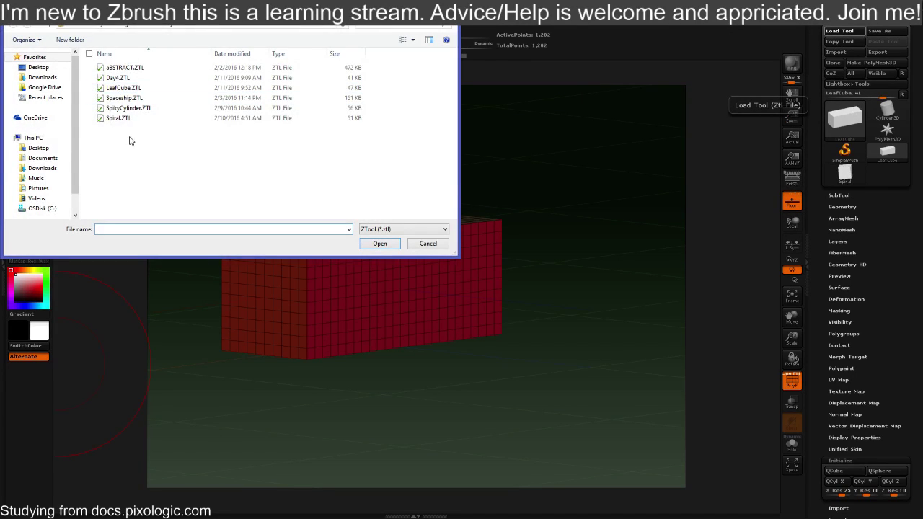
{"action": "left_click", "coordinate": [121, 98]}
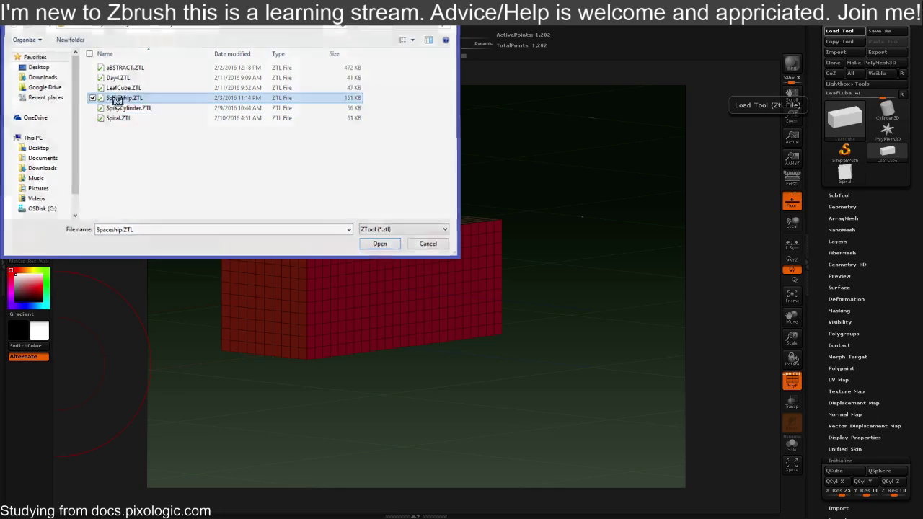
{"action": "left_click", "coordinate": [379, 243]}
{"action": "right_click_drag", "start_coordinate": [500, 208], "coordinate": [361, 274], "text": "ctrl"}
{"action": "left_click_drag", "start_coordinate": [465, 334], "coordinate": [653, 361]}
{"action": "left_click", "coordinate": [792, 381]}
{"action": "left_click_drag", "start_coordinate": [587, 374], "coordinate": [562, 376]}
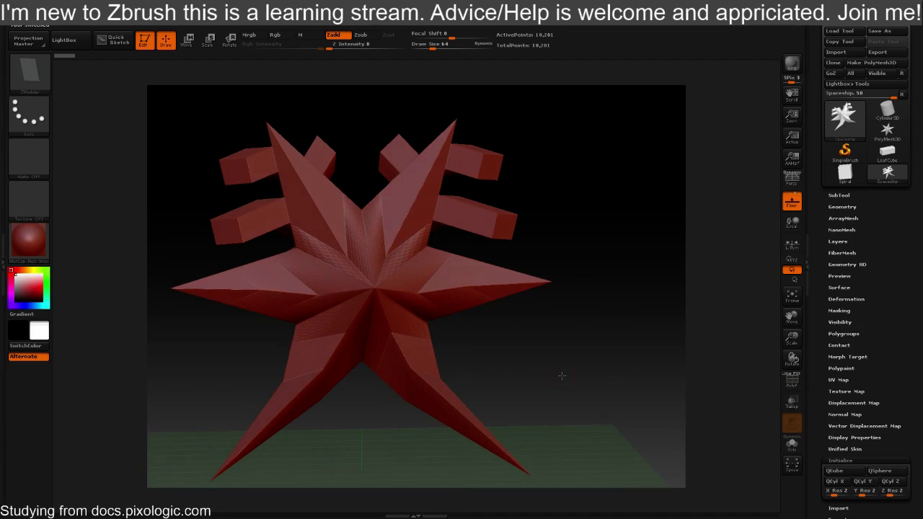
Convert the spaceship to a PolyMesh3D and switch to the Blob brush
{"action": "left_click", "coordinate": [875, 64]}
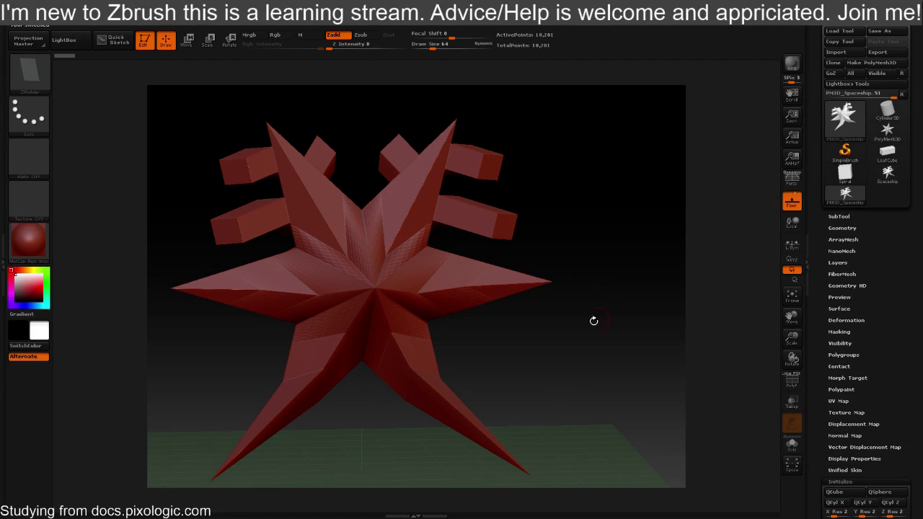
{"action": "left_click", "coordinate": [30, 91]}
{"action": "left_click", "coordinate": [39, 81]}
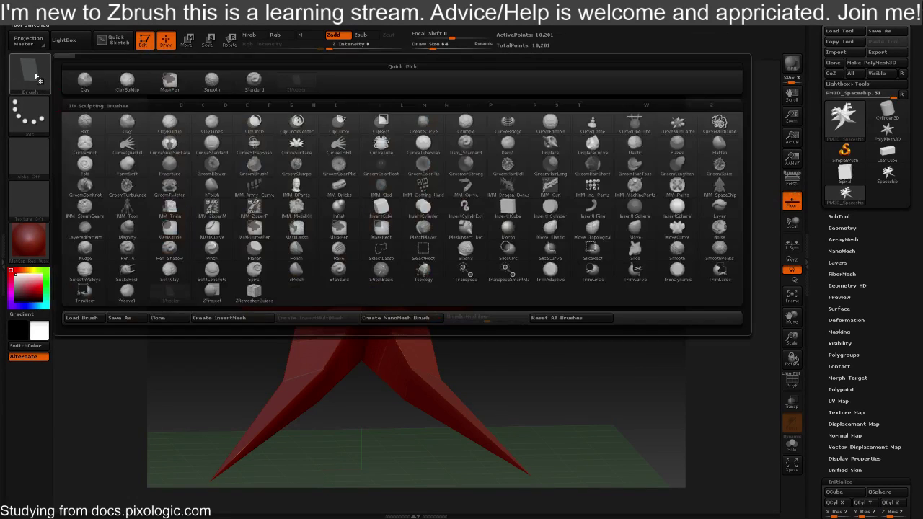
{"action": "left_click", "coordinate": [96, 125]}
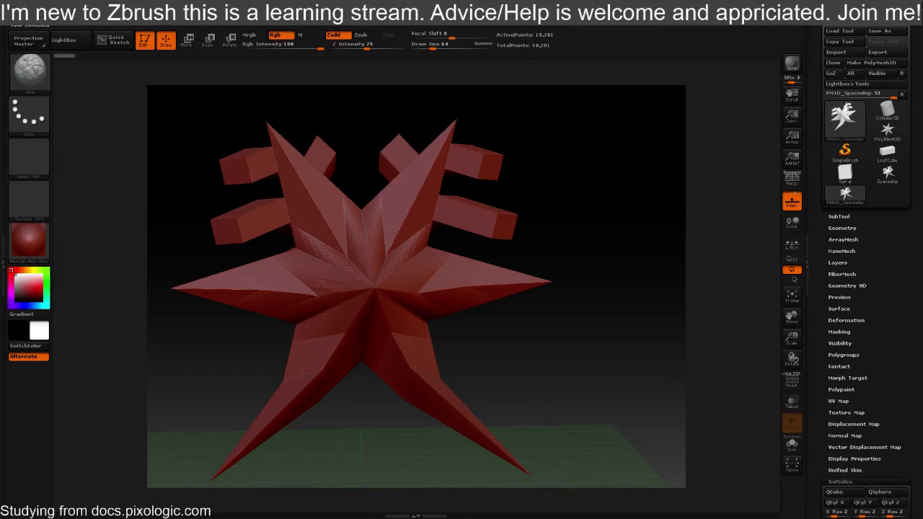
Sculpt rough Blob strokes over the spaceship's upper-right spike, from its broad face up to the tip
{"action": "mouse_move", "coordinate": [544, 173]}
{"action": "left_mouse_down"}
{"action": "mouse_move", "coordinate": [618, 184]}
{"action": "mouse_move", "coordinate": [576, 195]}
{"action": "left_mouse_up"}
{"action": "left_click_drag", "start_coordinate": [637, 198], "coordinate": [480, 250]}
{"action": "mouse_move", "coordinate": [336, 236]}
{"action": "left_mouse_down"}
{"action": "mouse_move", "coordinate": [329, 216]}
{"action": "mouse_move", "coordinate": [342, 210]}
{"action": "mouse_move", "coordinate": [343, 242]}
{"action": "left_mouse_up"}
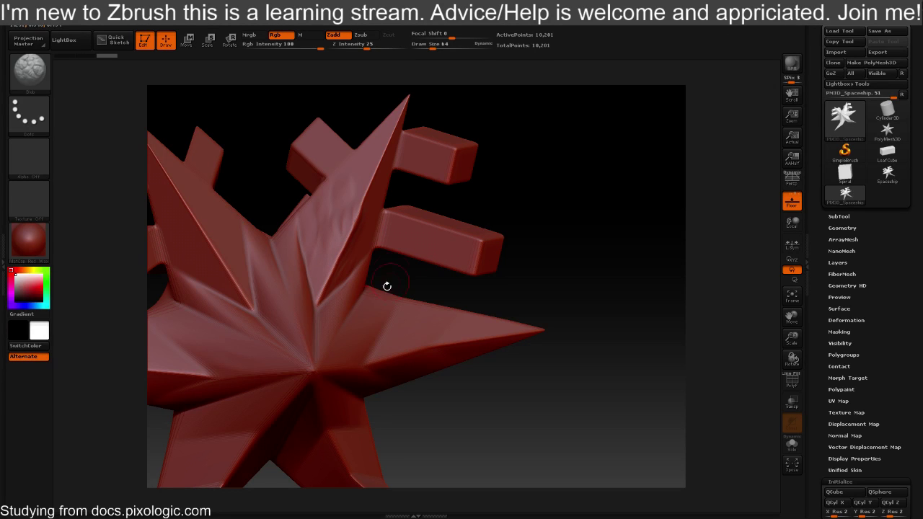
{"action": "mouse_move", "coordinate": [389, 335]}
{"action": "right_mouse_down"}
{"action": "mouse_move", "coordinate": [425, 378]}
{"action": "mouse_move", "coordinate": [511, 375]}
{"action": "right_mouse_up"}
{"action": "mouse_move", "coordinate": [376, 220]}
{"action": "left_mouse_down"}
{"action": "mouse_move", "coordinate": [358, 217]}
{"action": "mouse_move", "coordinate": [362, 225]}
{"action": "mouse_move", "coordinate": [401, 115]}
{"action": "mouse_move", "coordinate": [375, 166]}
{"action": "mouse_move", "coordinate": [382, 173]}
{"action": "mouse_move", "coordinate": [404, 116]}
{"action": "mouse_move", "coordinate": [372, 185]}
{"action": "mouse_move", "coordinate": [373, 169]}
{"action": "left_mouse_up"}
{"action": "mouse_move", "coordinate": [450, 107]}
{"action": "left_mouse_down", "text": "alt"}
{"action": "mouse_move", "coordinate": [552, 177]}
{"action": "mouse_move", "coordinate": [487, 321]}
{"action": "left_mouse_up", "text": "alt"}
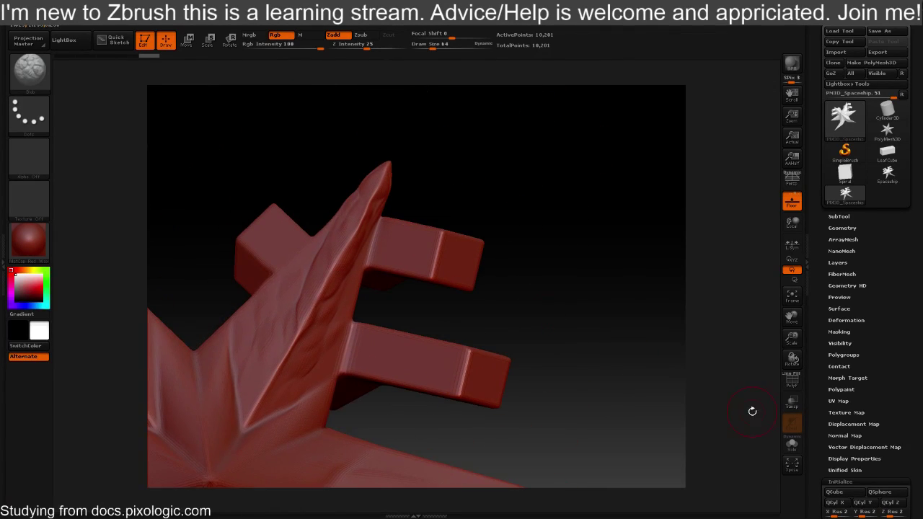
Turn on PolyFrame, select the ZModeler brush and pull a pointed horn out of the sculpted spike
{"action": "left_click", "coordinate": [796, 383]}
{"action": "mouse_move", "coordinate": [573, 305]}
{"action": "left_mouse_down"}
{"action": "mouse_move", "coordinate": [551, 306]}
{"action": "mouse_move", "coordinate": [567, 300]}
{"action": "left_mouse_up"}
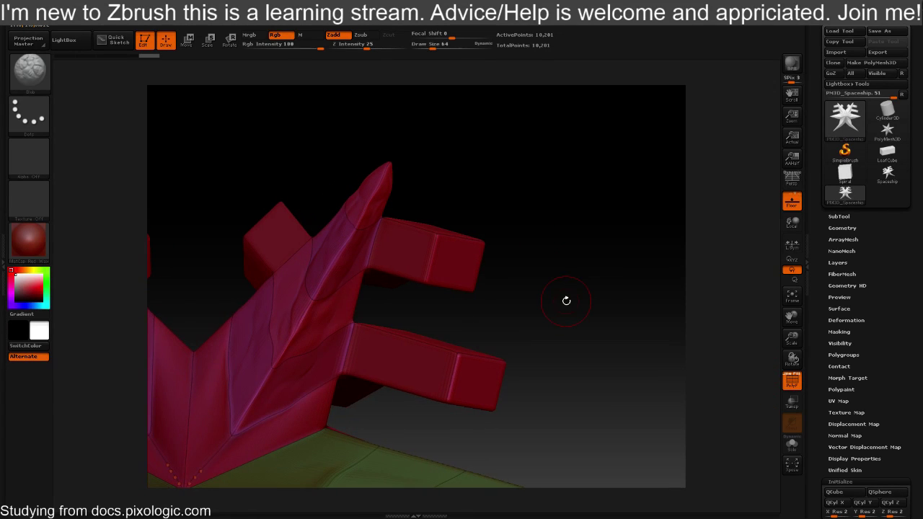
{"action": "key", "text": "b"}
{"action": "key", "text": "z"}
{"action": "key", "text": "m"}
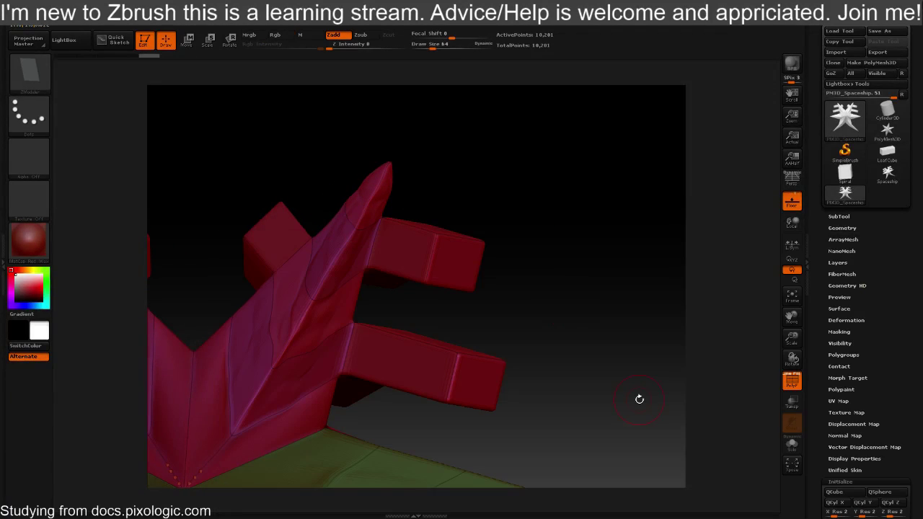
{"action": "left_click", "coordinate": [298, 229]}
{"action": "left_click_drag", "start_coordinate": [604, 233], "coordinate": [618, 255]}
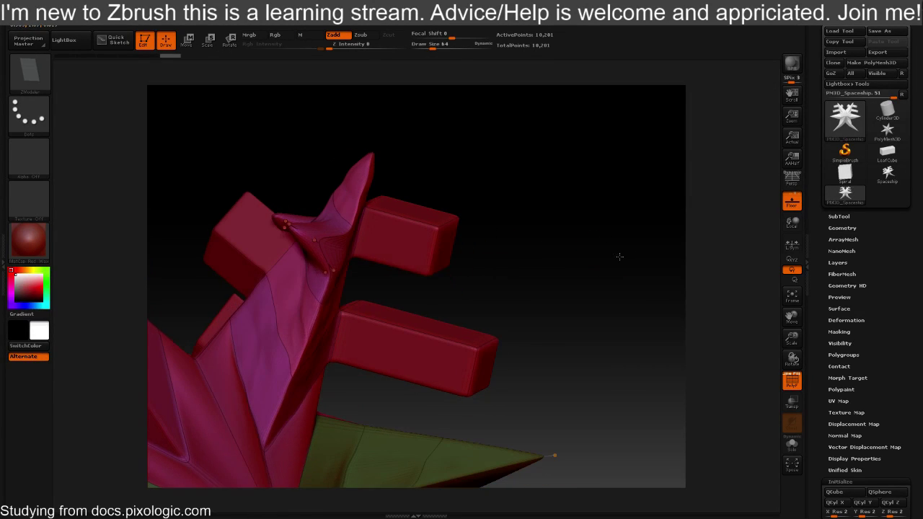
Insert two edge loops on the reshaped spike and apply the ZModeler polygon action to one face near its base
{"action": "left_click", "coordinate": [301, 296]}
{"action": "left_click_drag", "start_coordinate": [487, 293], "coordinate": [331, 361]}
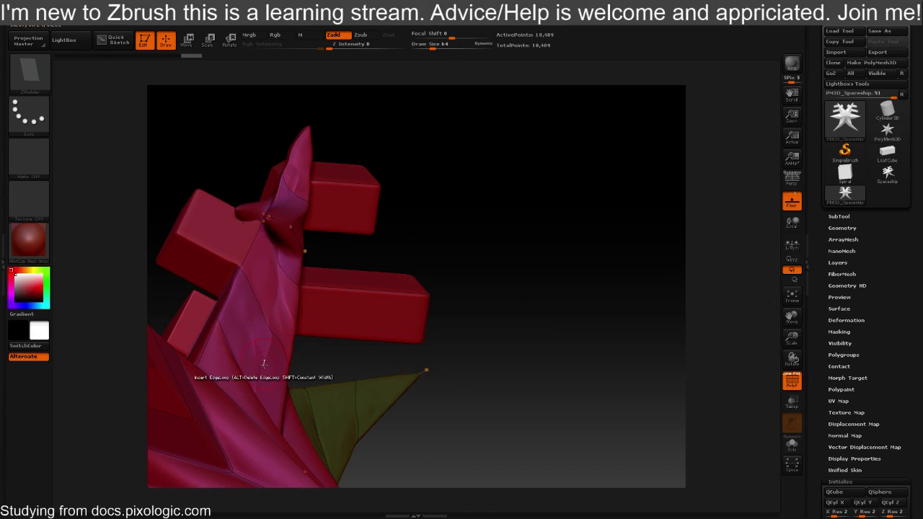
{"action": "left_click", "coordinate": [352, 378]}
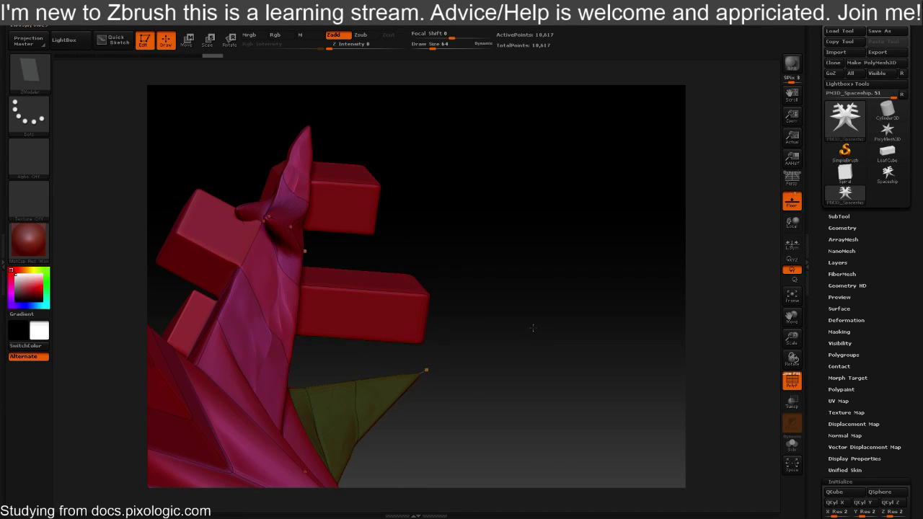
{"action": "left_click_drag", "start_coordinate": [532, 328], "coordinate": [472, 344]}
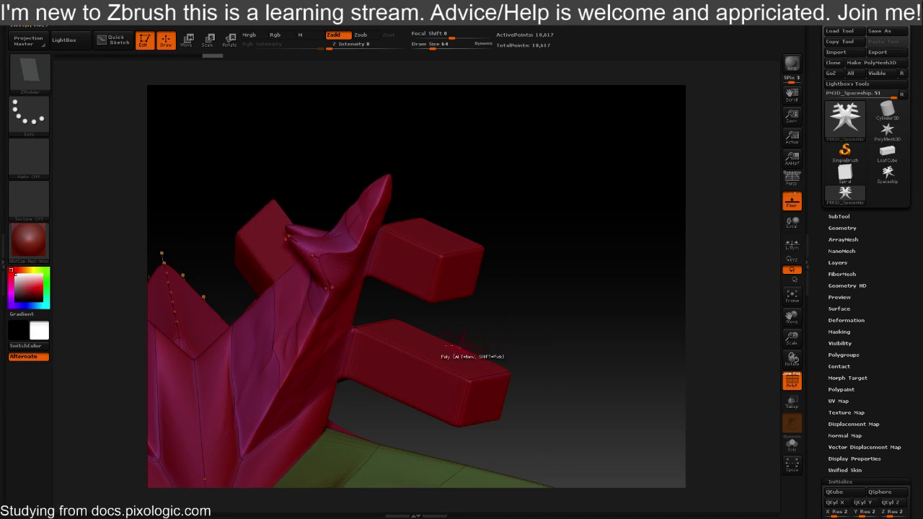
{"action": "left_click", "coordinate": [239, 338]}
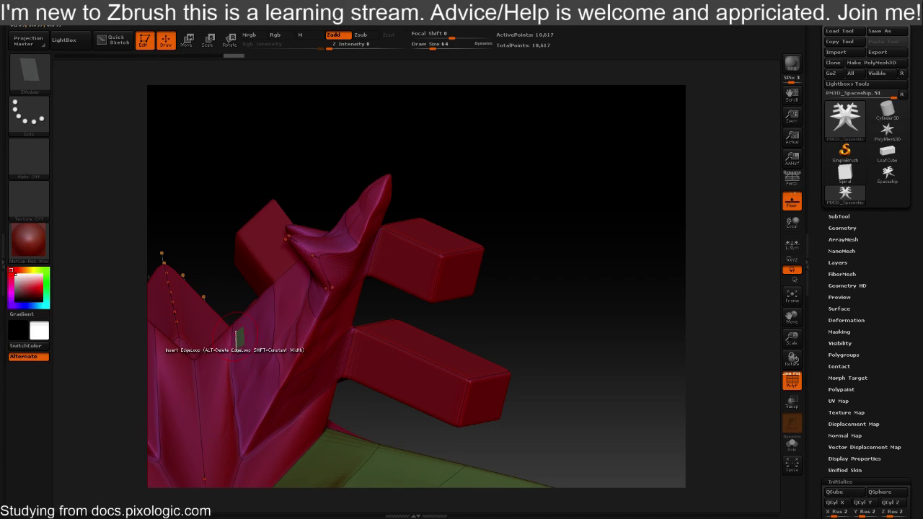
{"action": "key", "text": "space"}
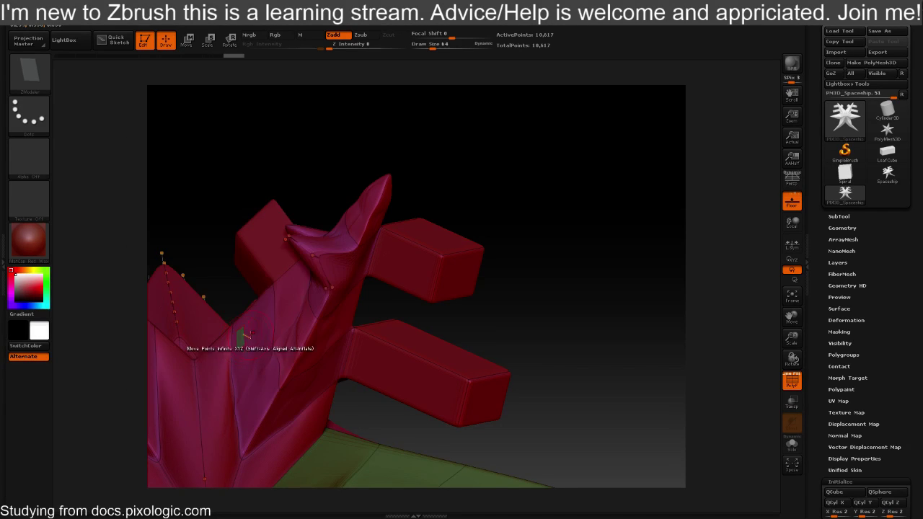
{"action": "mouse_move", "coordinate": [525, 329]}
{"action": "left_mouse_down"}
{"action": "mouse_move", "coordinate": [551, 315]}
{"action": "mouse_move", "coordinate": [541, 291]}
{"action": "mouse_move", "coordinate": [538, 303]}
{"action": "mouse_move", "coordinate": [585, 333]}
{"action": "mouse_move", "coordinate": [500, 361]}
{"action": "mouse_move", "coordinate": [428, 403]}
{"action": "mouse_move", "coordinate": [419, 375]}
{"action": "mouse_move", "coordinate": [400, 365]}
{"action": "mouse_move", "coordinate": [432, 361]}
{"action": "mouse_move", "coordinate": [629, 252]}
{"action": "mouse_move", "coordinate": [569, 319]}
{"action": "mouse_move", "coordinate": [567, 389]}
{"action": "mouse_move", "coordinate": [338, 283]}
{"action": "left_mouse_up"}
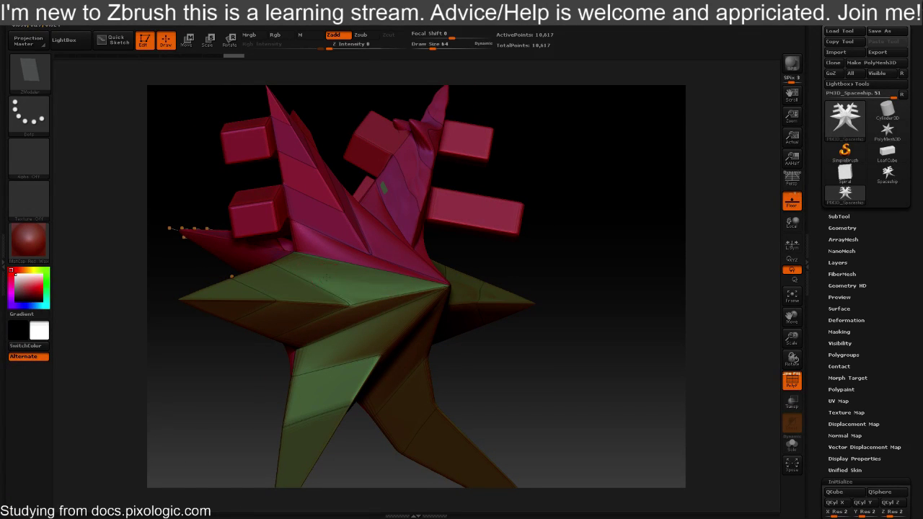
Try a ZModeler edit on the spaceship's green side arm and undo it
{"action": "left_click_drag", "start_coordinate": [328, 275], "coordinate": [336, 217]}
{"action": "key", "text": "ctrl+z"}
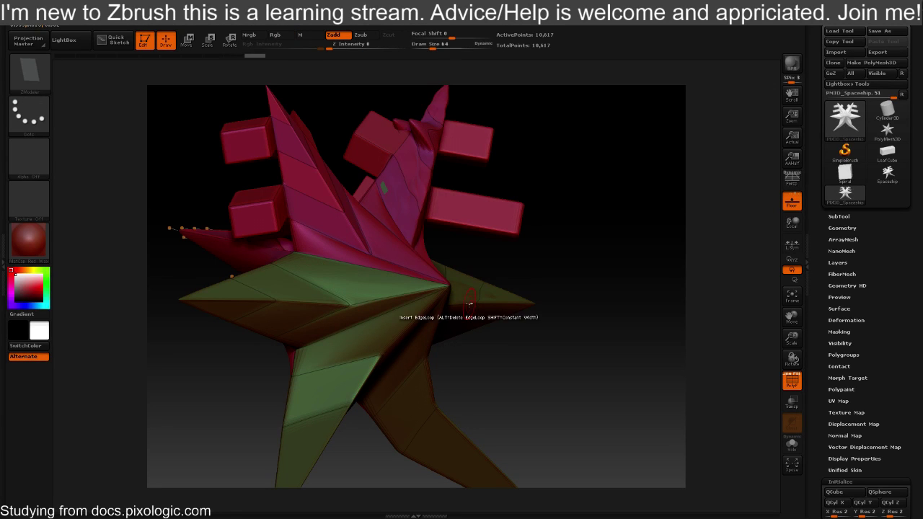
{"action": "left_click_drag", "start_coordinate": [567, 255], "coordinate": [397, 260]}
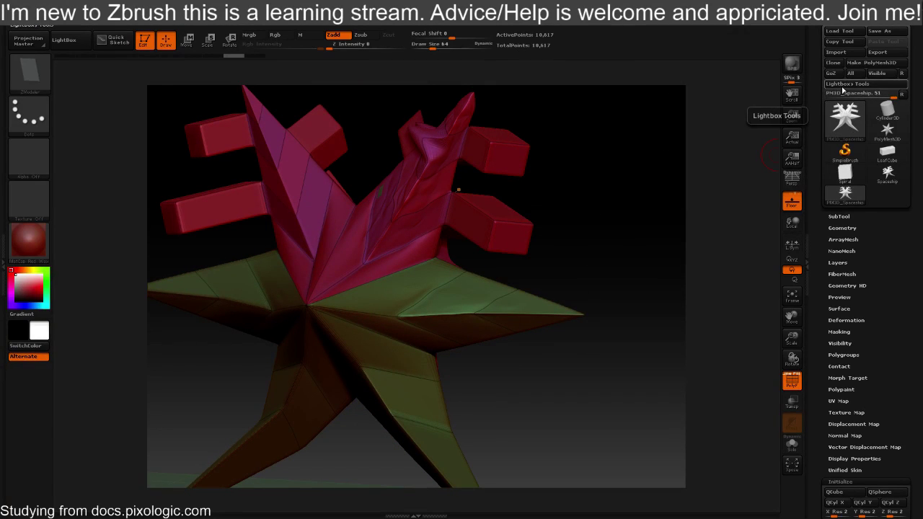
Load the SpikyCylinder.ZTL tool and view the model from above
{"action": "left_click", "coordinate": [844, 31]}
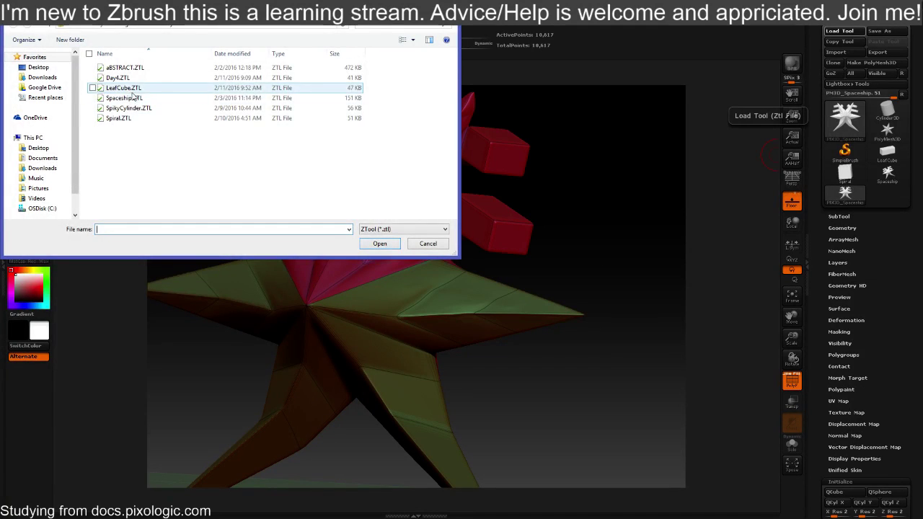
{"action": "left_click", "coordinate": [128, 107]}
{"action": "double_click", "coordinate": [130, 109]}
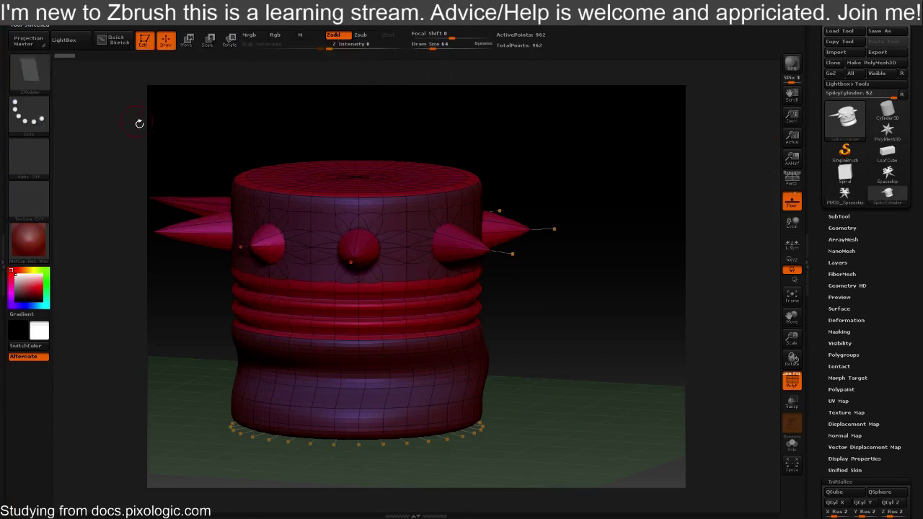
{"action": "left_click_drag", "start_coordinate": [533, 301], "coordinate": [416, 216]}
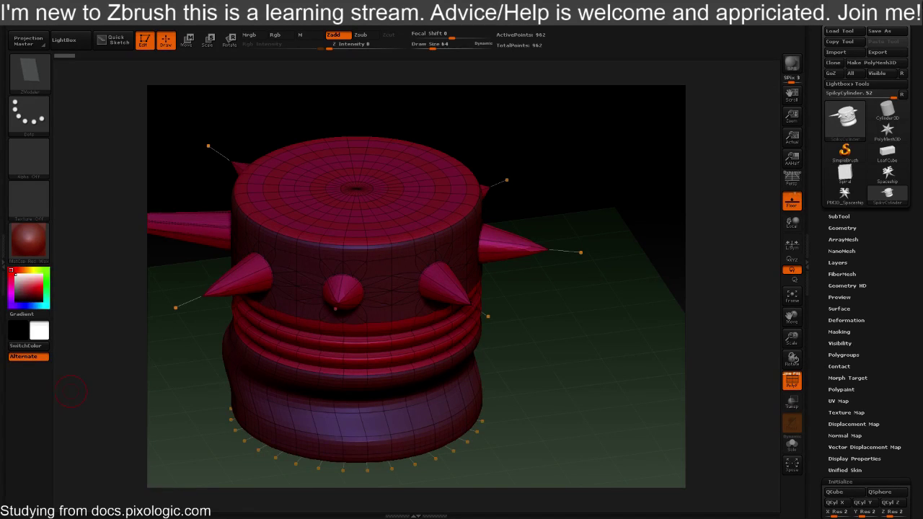
Recheck the Quick Mesh documentation in the browser and replace the spiky cylinder with a QCube at resolution 2 on every axis
{"action": "key", "text": "alt+Tab"}
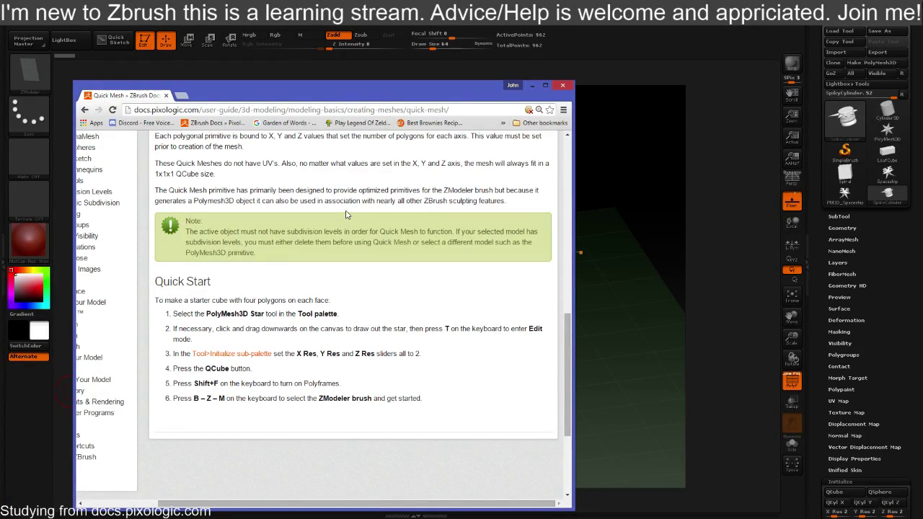
{"action": "left_click_drag", "start_coordinate": [343, 103], "coordinate": [0, 102]}
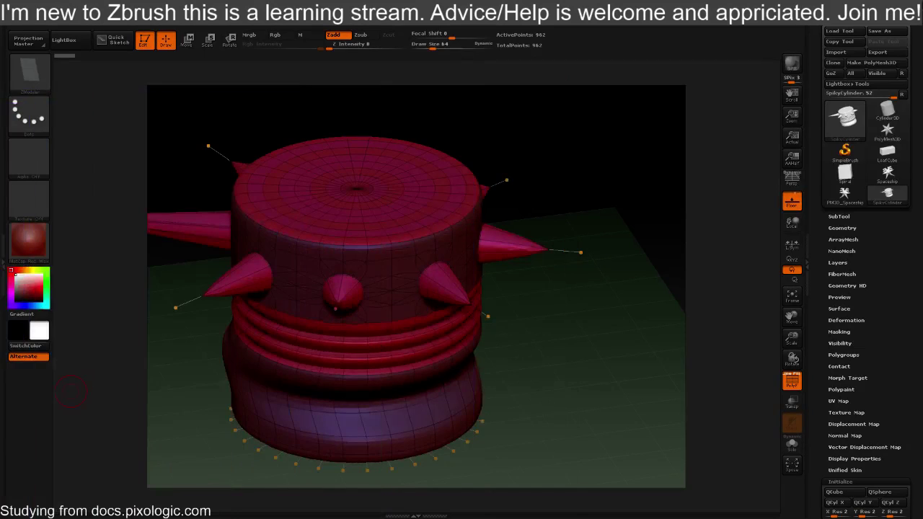
{"action": "left_click_drag", "start_coordinate": [632, 230], "coordinate": [468, 340]}
{"action": "left_click_drag", "start_coordinate": [875, 431], "coordinate": [854, 358]}
{"action": "left_click", "coordinate": [843, 335]}
{"action": "left_click_drag", "start_coordinate": [841, 195], "coordinate": [843, 265]}
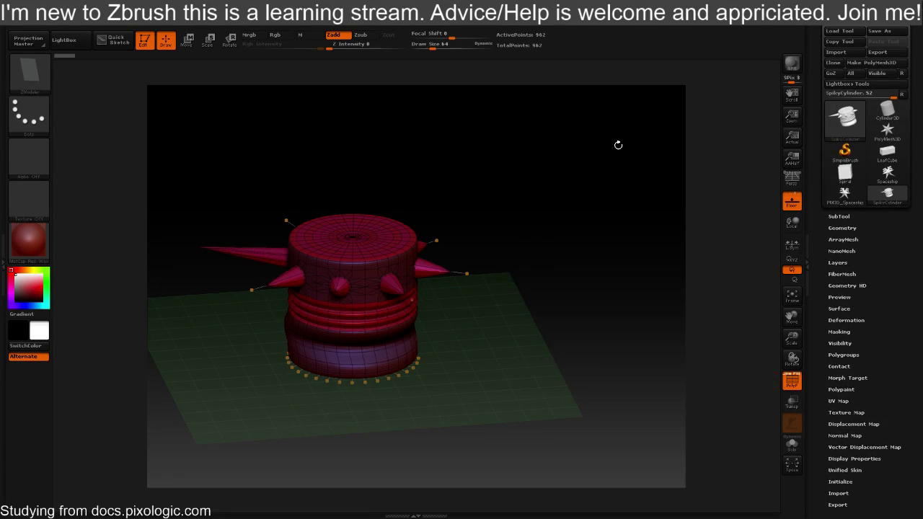
{"action": "left_click_drag", "start_coordinate": [831, 374], "coordinate": [833, 298]}
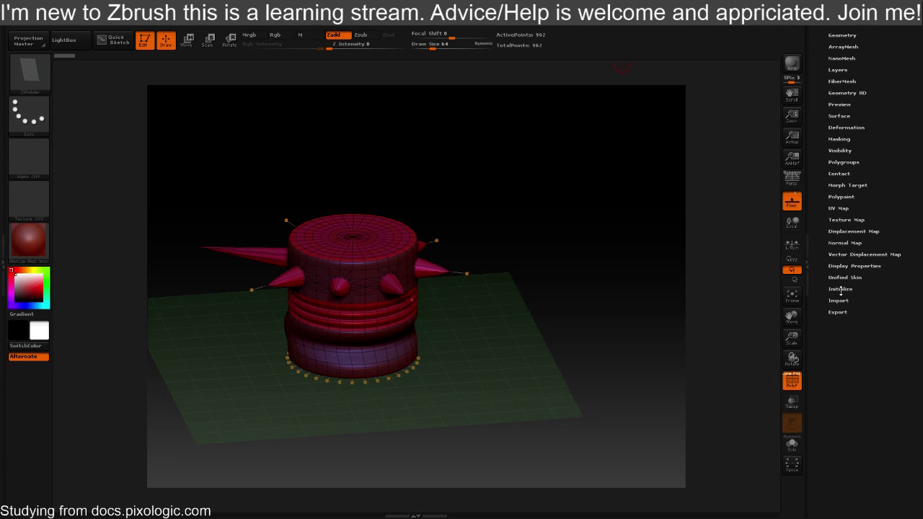
{"action": "left_click", "coordinate": [840, 289]}
{"action": "left_click", "coordinate": [835, 300]}
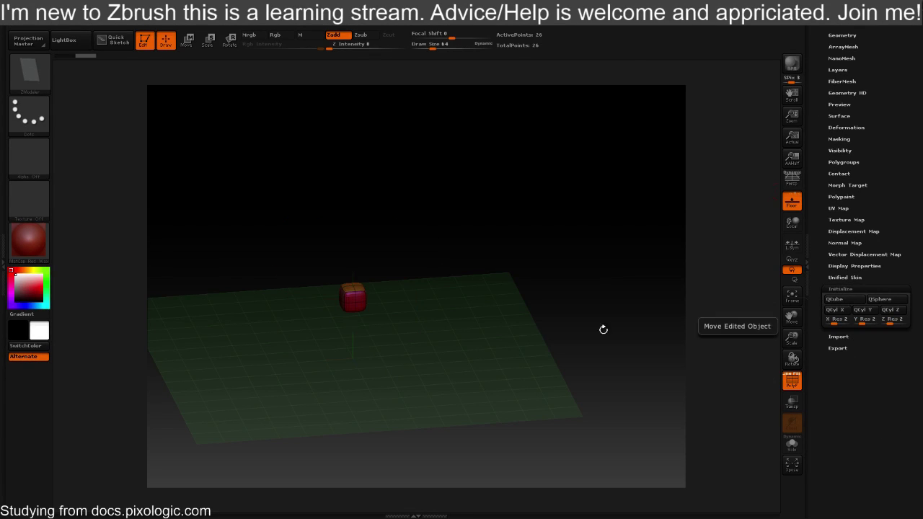
Turn off the QCube's dynamic subdivision smoothing and toggle PolyFrame to compare the cube with and without its polygon grid
{"action": "right_click_drag", "start_coordinate": [418, 272], "coordinate": [515, 276], "text": "ctrl"}
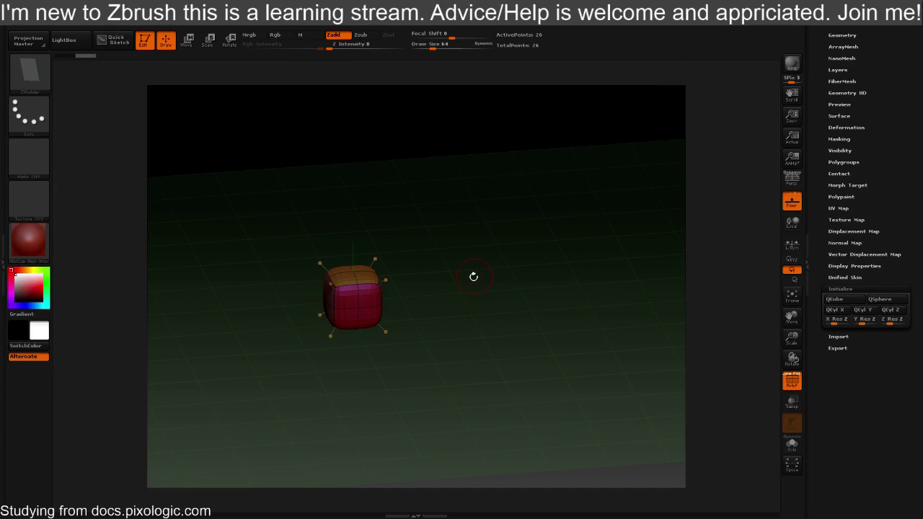
{"action": "key", "text": "shift+d"}
{"action": "left_click_drag", "start_coordinate": [474, 285], "coordinate": [507, 297]}
{"action": "key", "text": "shift+f"}
{"action": "key", "text": "shift+f"}
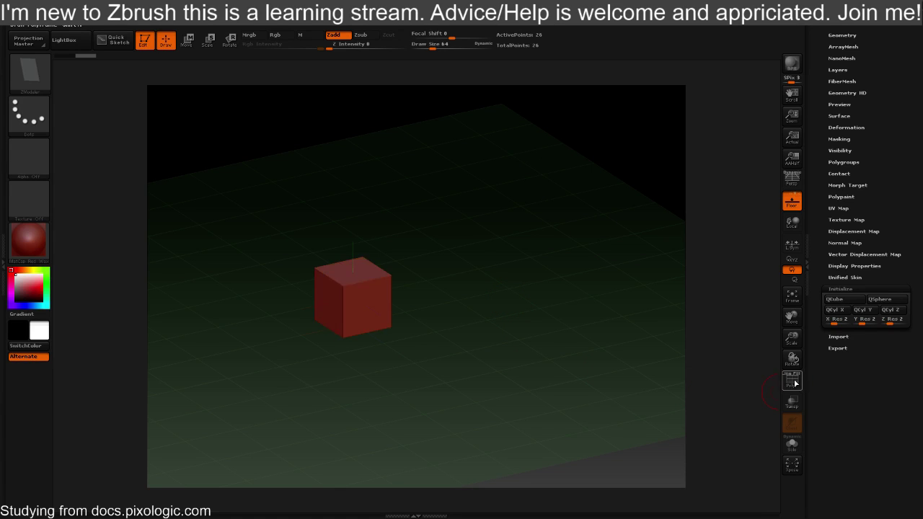
{"action": "key", "text": "shift+f"}
{"action": "key", "text": "shift+f"}
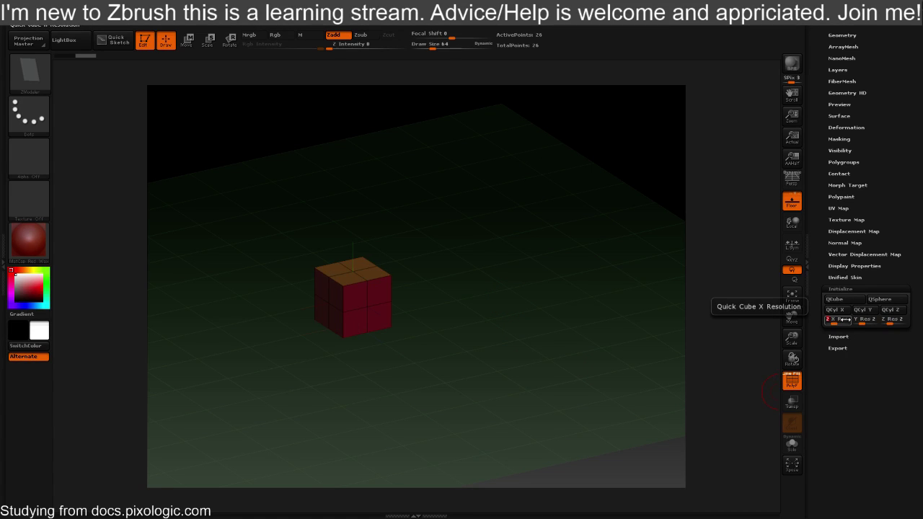
Set the X, Y and Z resolutions to 6 and regenerate the QCube
{"action": "type", "text": "6"}
{"action": "key", "text": "Tab"}
{"action": "type", "text": "6"}
{"action": "key", "text": "Tab"}
{"action": "key", "text": "Return"}
{"action": "left_click_drag", "start_coordinate": [412, 153], "coordinate": [510, 263]}
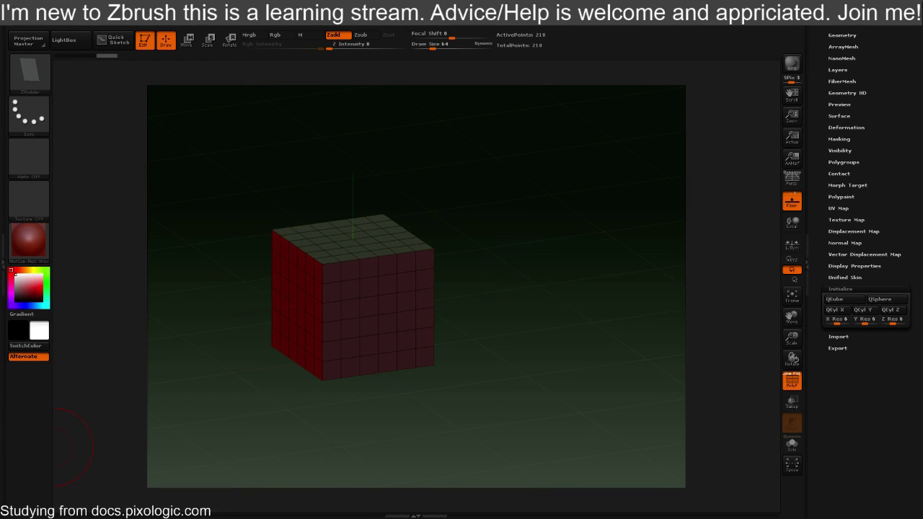
Review the Quick Start instructions and the topic tree in the Quick Mesh documentation
{"action": "left_click_drag", "start_coordinate": [0, 61], "coordinate": [513, 78]}
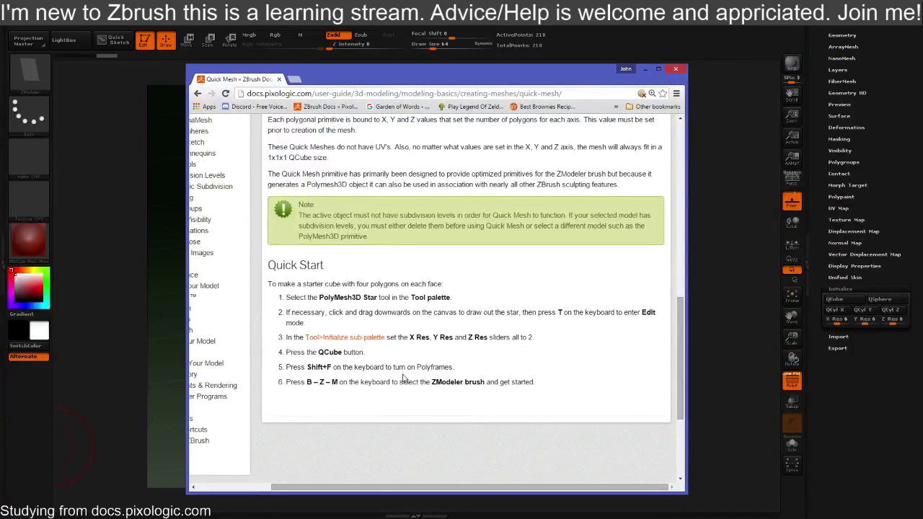
{"action": "left_click_drag", "start_coordinate": [395, 490], "coordinate": [318, 490]}
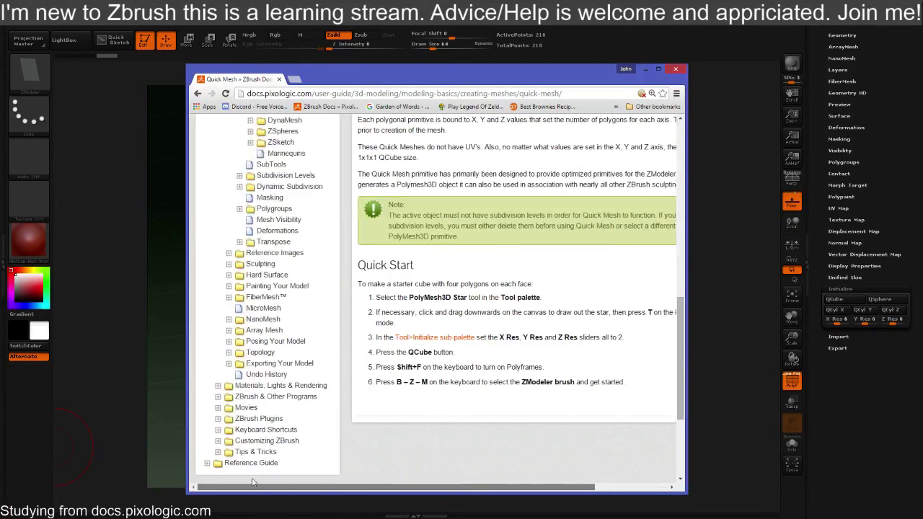
{"action": "left_click_drag", "start_coordinate": [387, 78], "coordinate": [0, 79]}
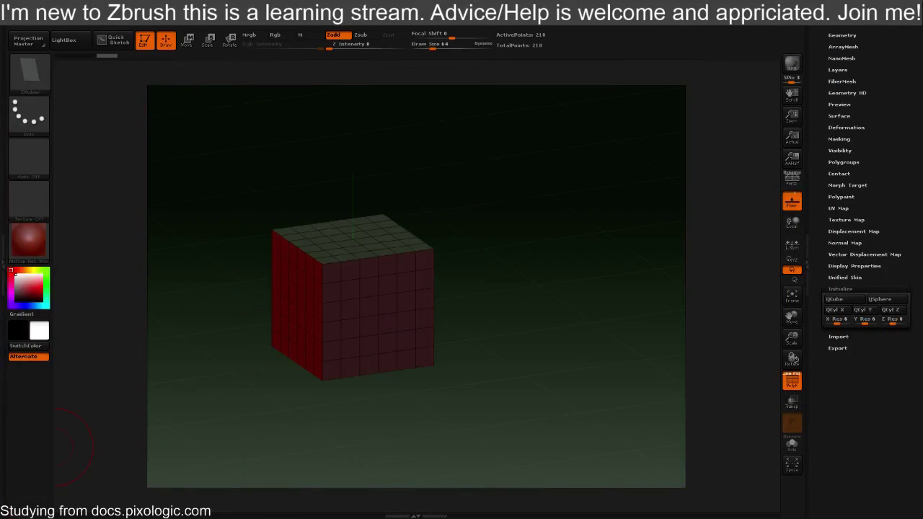
Enlarge the QCube with the Size deformation and twist it with the Twist deformation
{"action": "left_click_drag", "start_coordinate": [848, 116], "coordinate": [866, 251]}
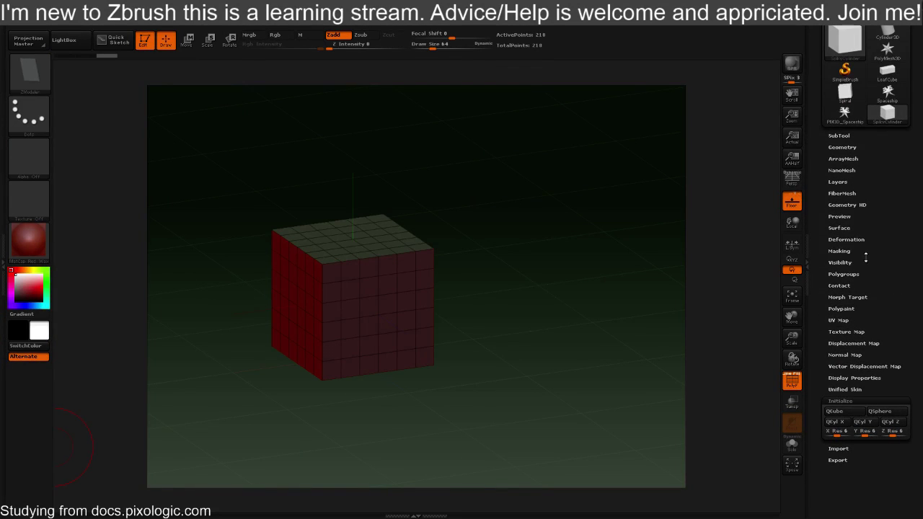
{"action": "left_click", "coordinate": [847, 239]}
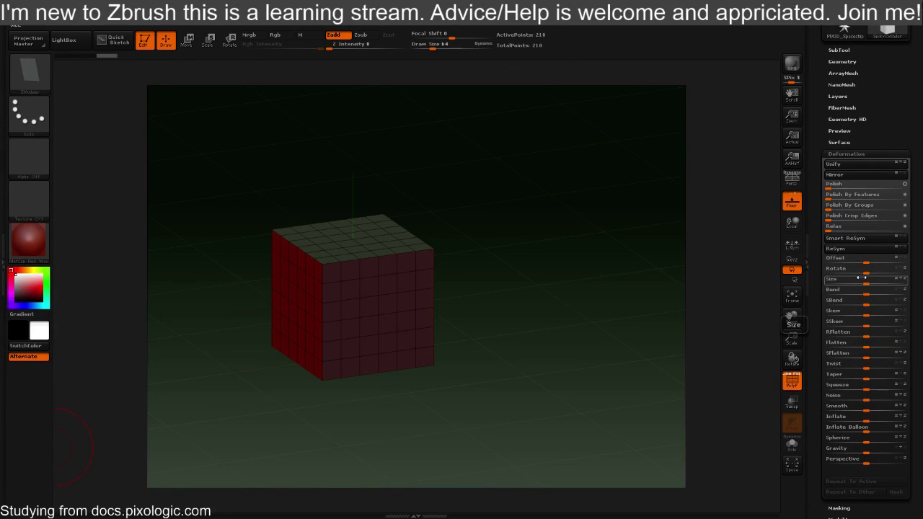
{"action": "left_click_drag", "start_coordinate": [866, 279], "coordinate": [889, 286]}
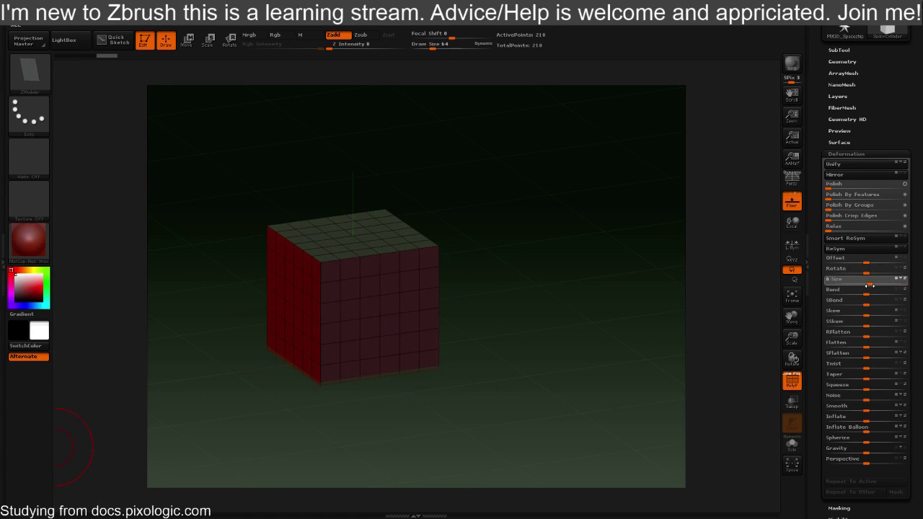
{"action": "left_click_drag", "start_coordinate": [865, 368], "coordinate": [844, 366]}
{"action": "left_click_drag", "start_coordinate": [547, 246], "coordinate": [505, 251]}
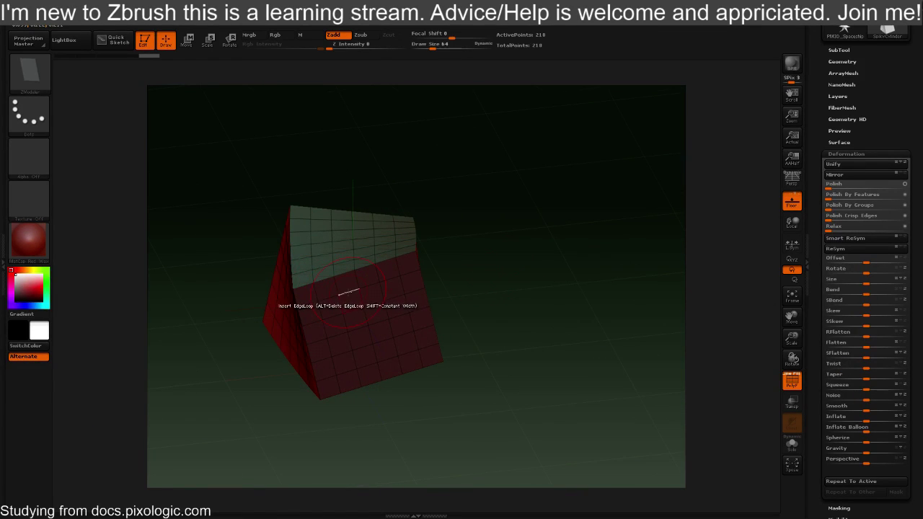
Bevel a complete edge loop on the twisted cube with ZModeler's Bevel edge action, try a second bevel, and undo that one
{"action": "key", "text": "space"}
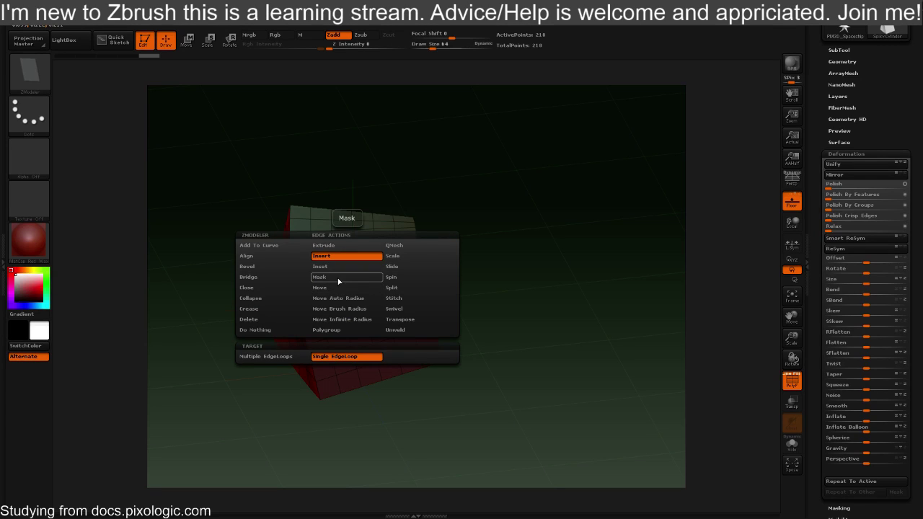
{"action": "left_click", "coordinate": [263, 268]}
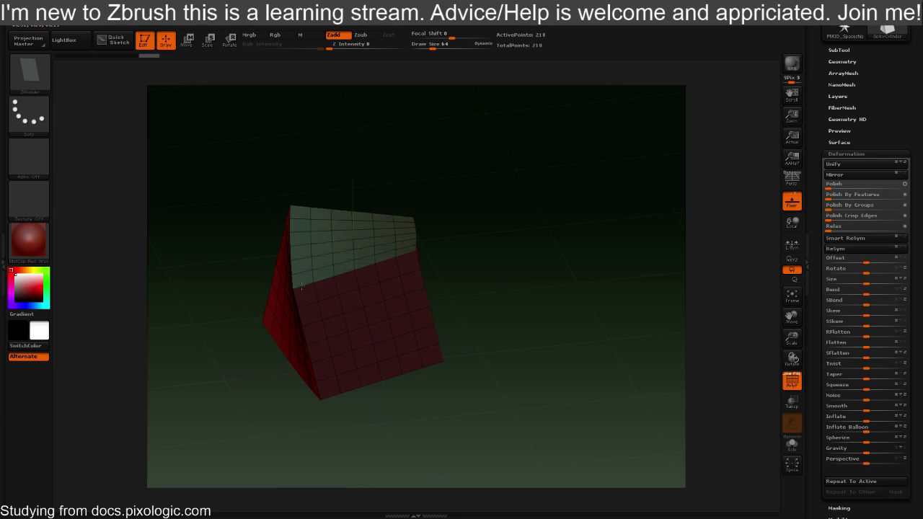
{"action": "left_click", "coordinate": [354, 286]}
{"action": "left_click_drag", "start_coordinate": [442, 299], "coordinate": [331, 284]}
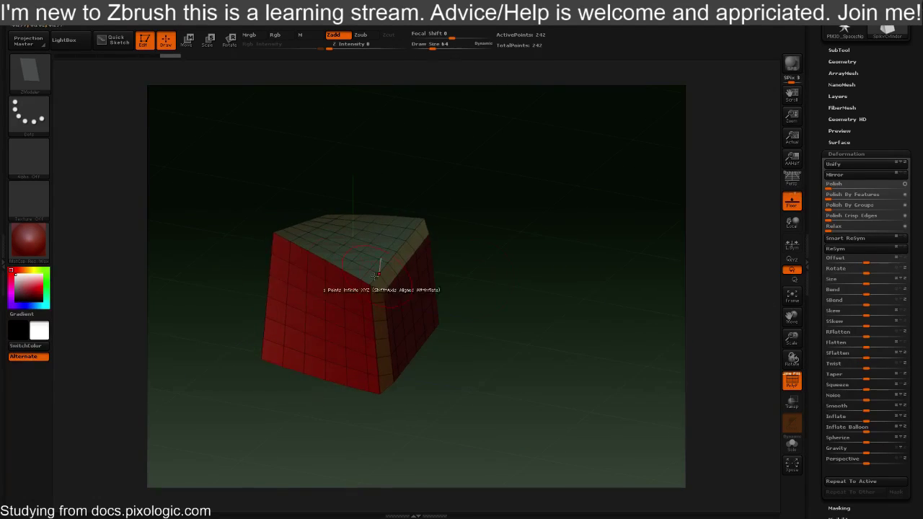
{"action": "left_click", "coordinate": [331, 264]}
{"action": "left_click_drag", "start_coordinate": [462, 310], "coordinate": [570, 336]}
{"action": "key", "text": "ctrl+z"}
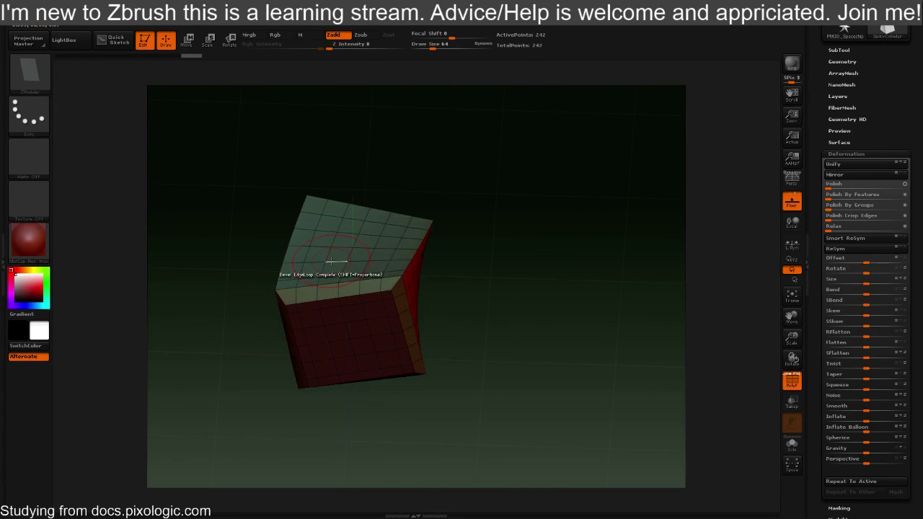
Try to pull an edge at the cube's top corner upward with the ZModeler Move edge action, and undo the move
{"action": "key", "text": "space"}
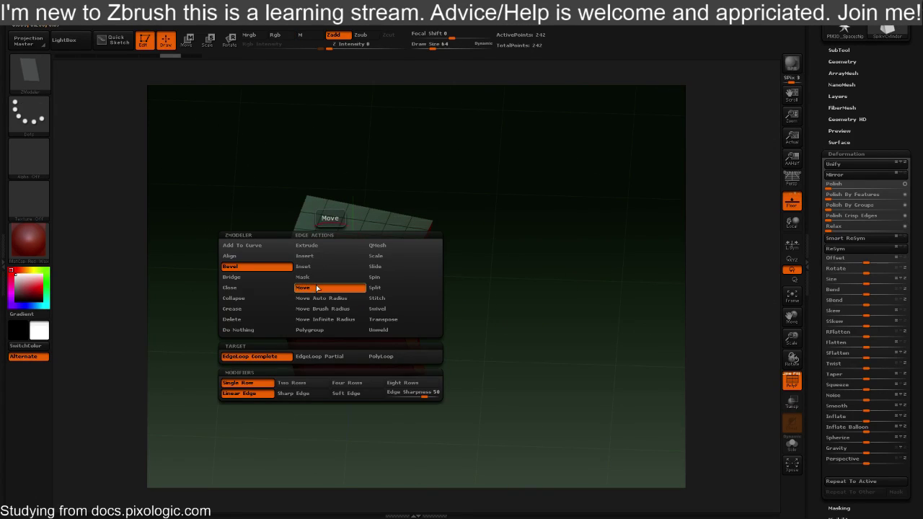
{"action": "left_click", "coordinate": [318, 287]}
{"action": "key", "text": "space"}
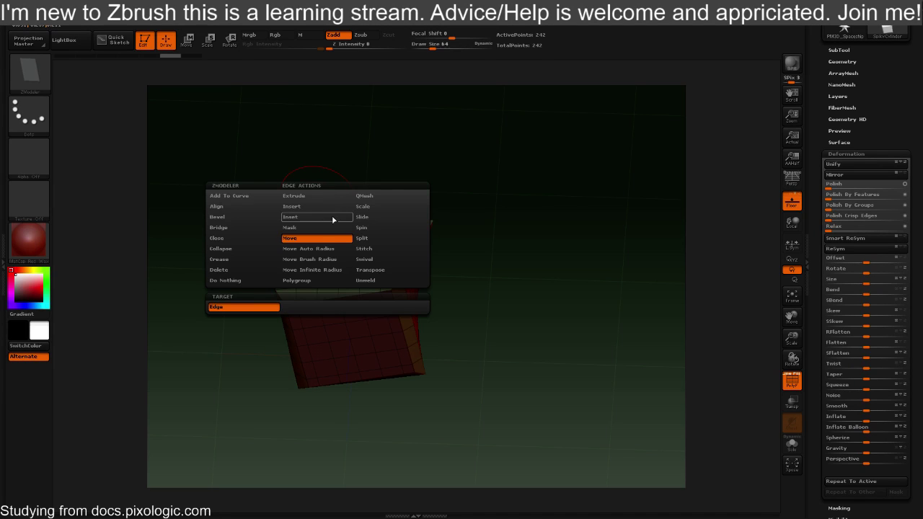
{"action": "mouse_move", "coordinate": [315, 197]}
{"action": "left_mouse_down"}
{"action": "mouse_move", "coordinate": [341, 129]}
{"action": "mouse_move", "coordinate": [312, 141]}
{"action": "left_mouse_up"}
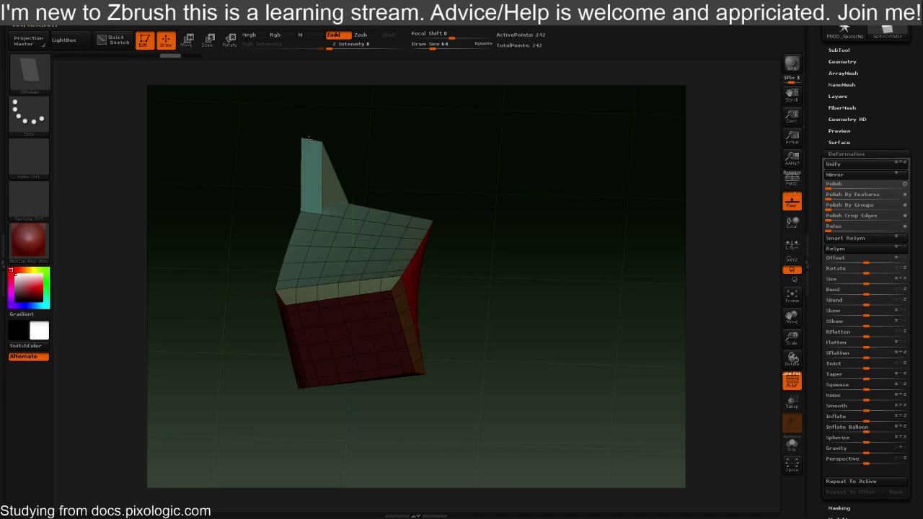
{"action": "key", "text": "ctrl+z"}
{"action": "left_click_drag", "start_coordinate": [446, 181], "coordinate": [502, 179]}
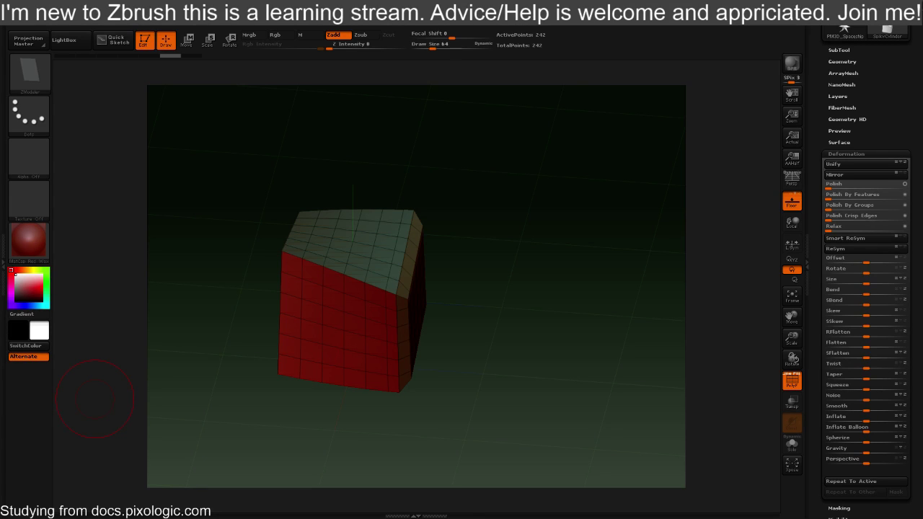
Switch to the Pixologic documentation in the browser, browse the ZModeler topics, and open the Remesh SubTools page under Remeshing
{"action": "left_click_drag", "start_coordinate": [0, 68], "coordinate": [350, 81]}
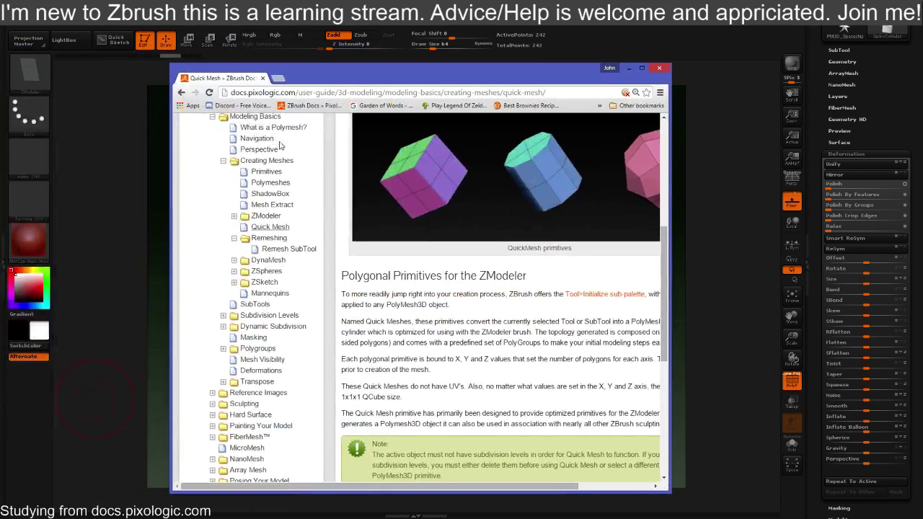
{"action": "left_click", "coordinate": [233, 217]}
{"action": "left_click", "coordinate": [233, 216]}
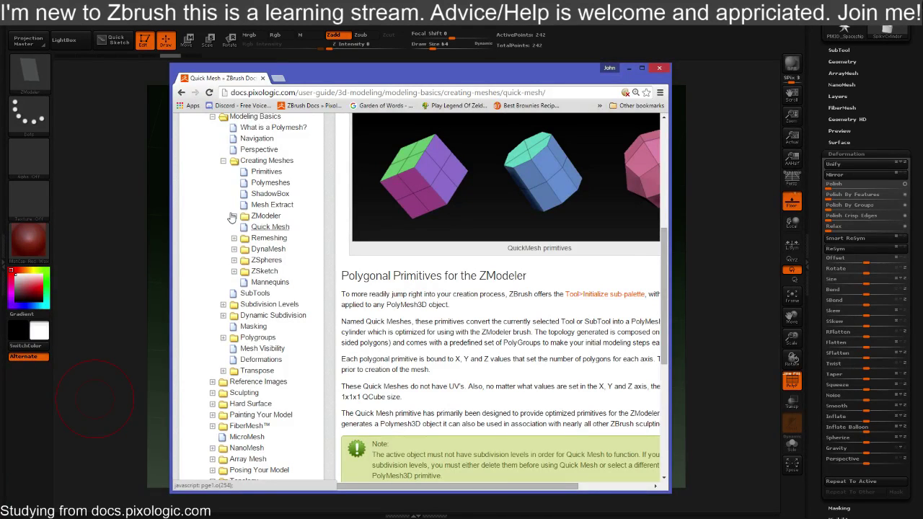
{"action": "left_click", "coordinate": [234, 216]}
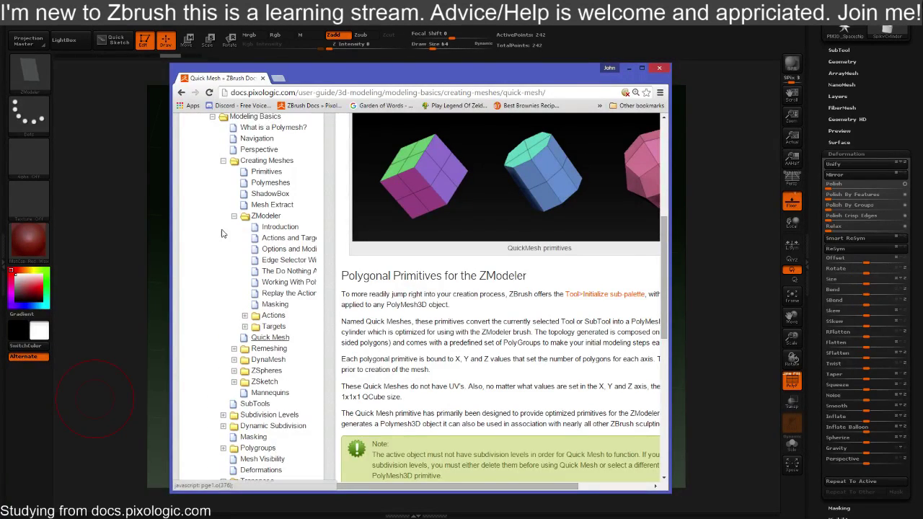
{"action": "left_click", "coordinate": [233, 217]}
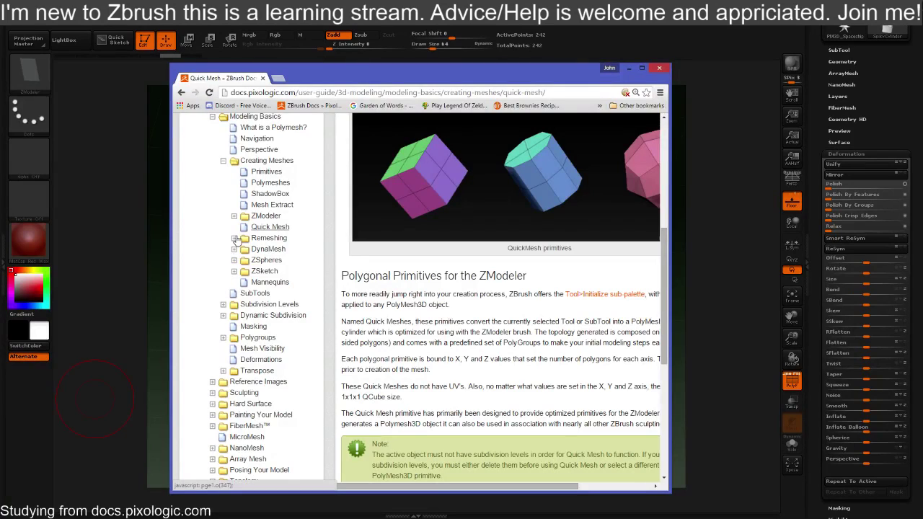
{"action": "left_click", "coordinate": [234, 238]}
{"action": "left_click", "coordinate": [284, 249]}
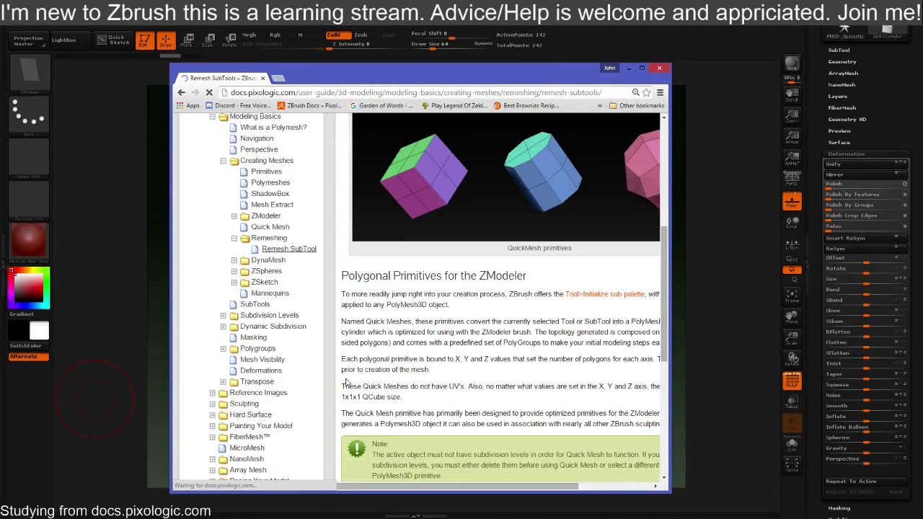
Read the Remeshing SubTools and operator combination sections in the maximized browser, and return to ZBrush
{"action": "scroll", "coordinate": [334, 384], "scroll_direction": "down", "scroll_amount": 5}
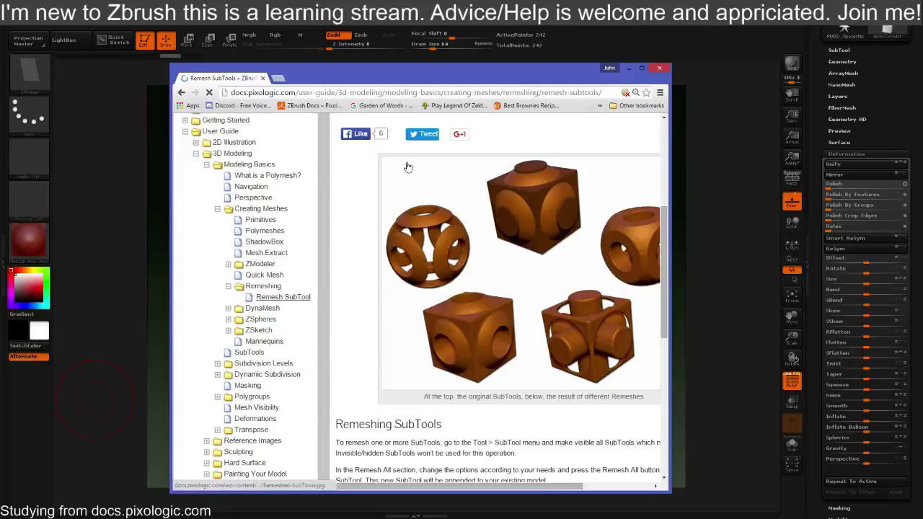
{"action": "double_click", "coordinate": [414, 71]}
{"action": "scroll", "coordinate": [646, 337], "scroll_direction": "down", "scroll_amount": 3}
{"action": "scroll", "coordinate": [718, 344], "scroll_direction": "up", "scroll_amount": 5}
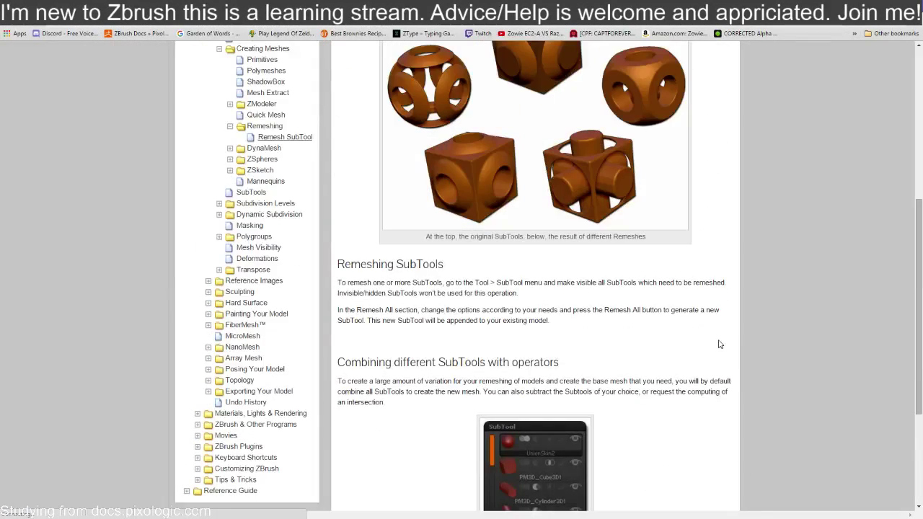
{"action": "scroll", "coordinate": [718, 344], "scroll_direction": "down", "scroll_amount": 1}
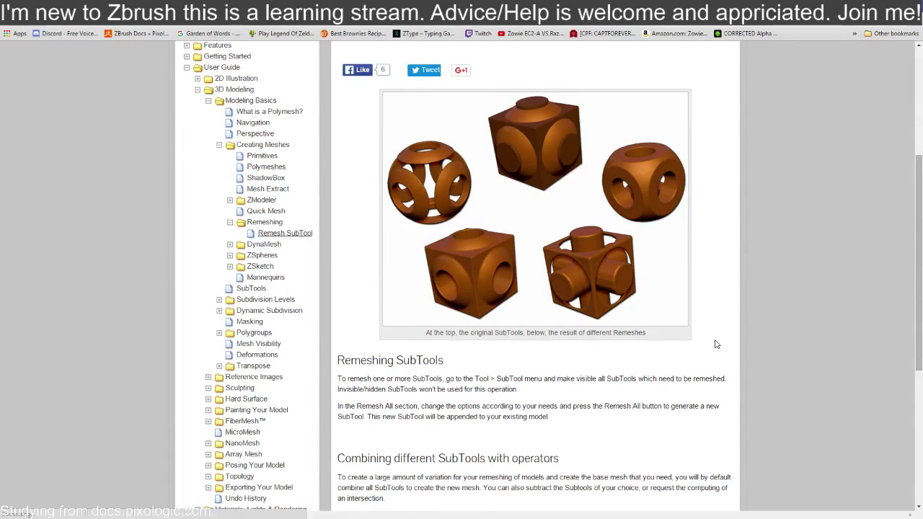
{"action": "scroll", "coordinate": [716, 344], "scroll_direction": "down", "scroll_amount": 2}
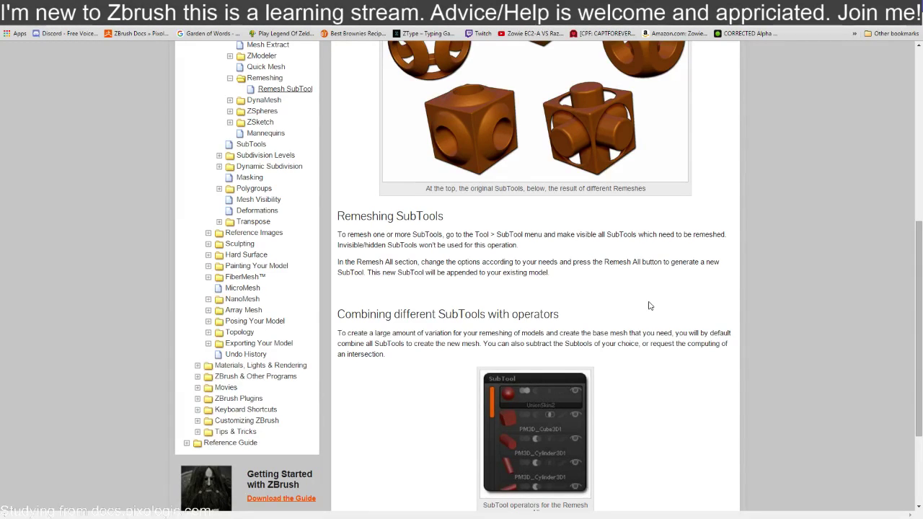
{"action": "left_click_drag", "start_coordinate": [440, 4], "coordinate": [0, 119]}
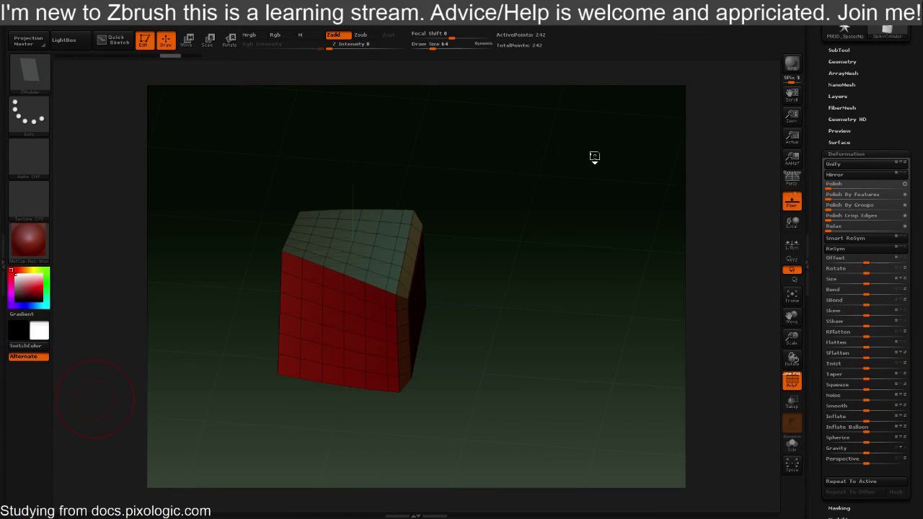
Expand the SubTool settings and insert a tall block on the mesh's top face with the InsertCube brush
{"action": "left_click_drag", "start_coordinate": [864, 85], "coordinate": [865, 194]}
{"action": "left_click", "coordinate": [839, 214]}
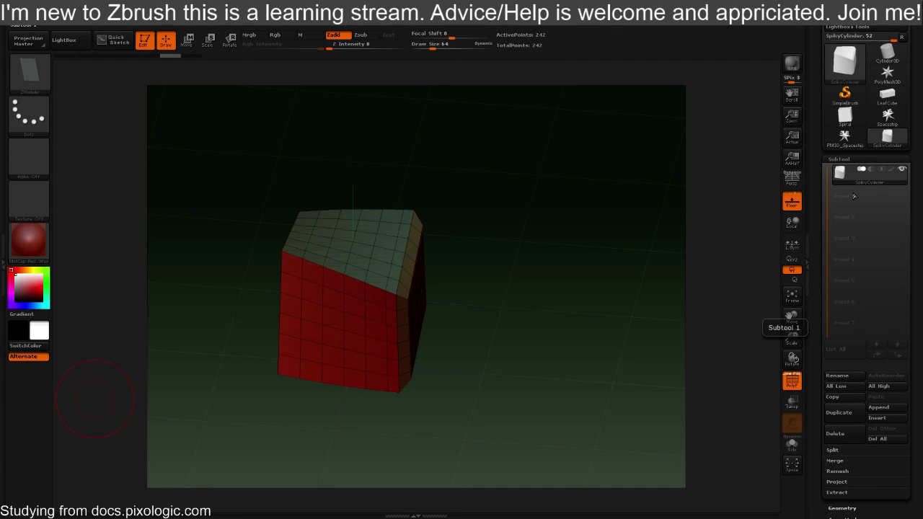
{"action": "mouse_move", "coordinate": [29, 240]}
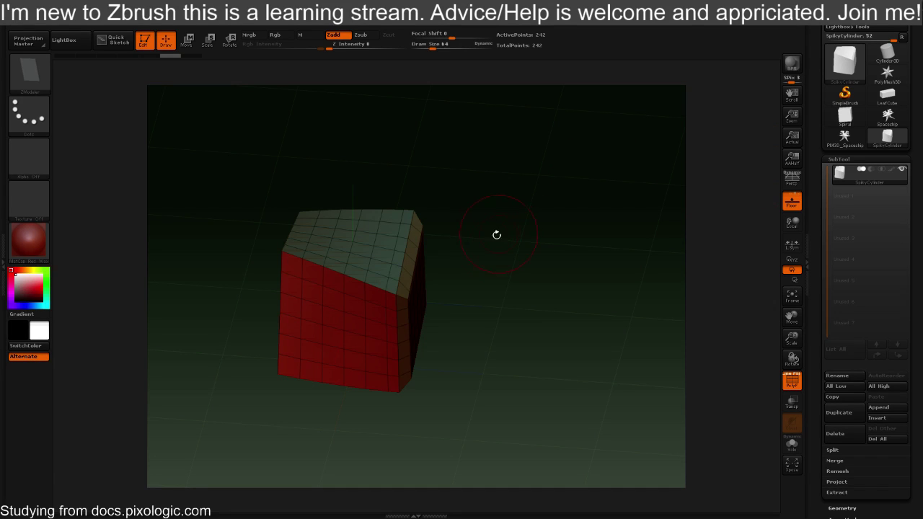
{"action": "key", "text": "b"}
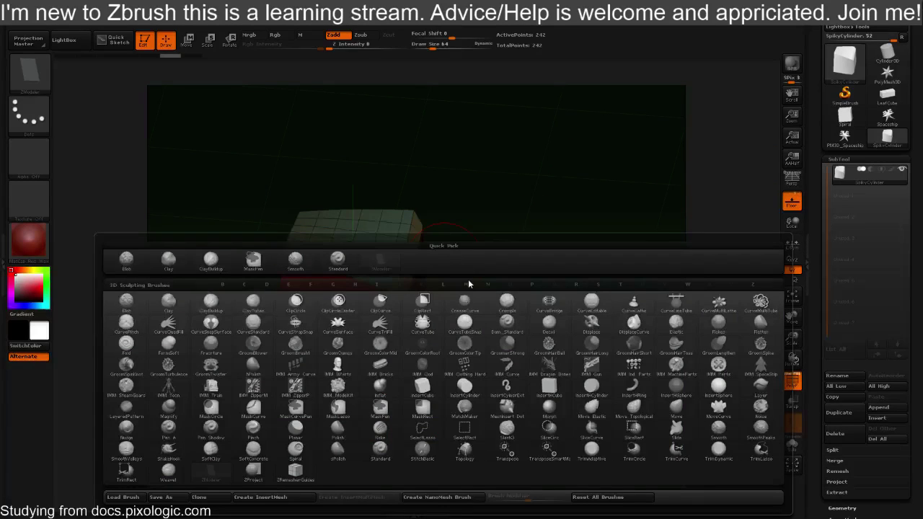
{"action": "left_click", "coordinate": [426, 391]}
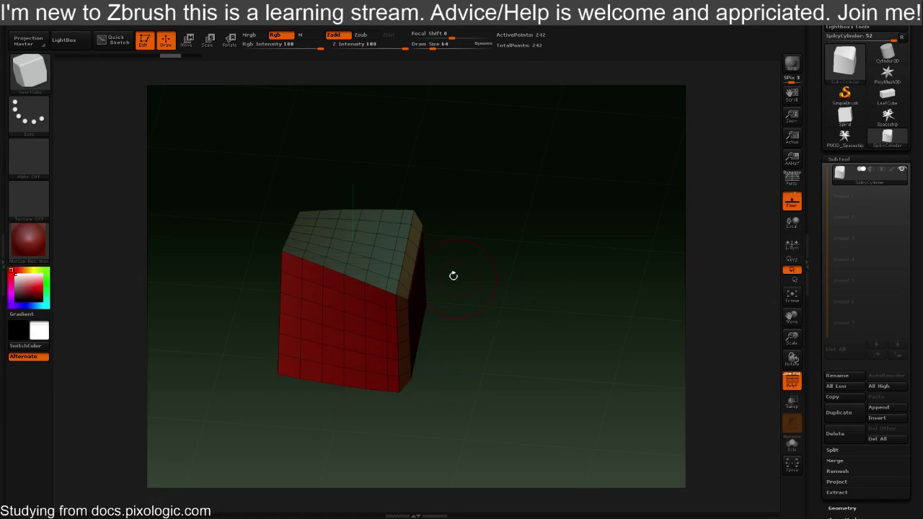
{"action": "left_click_drag", "start_coordinate": [440, 181], "coordinate": [430, 270]}
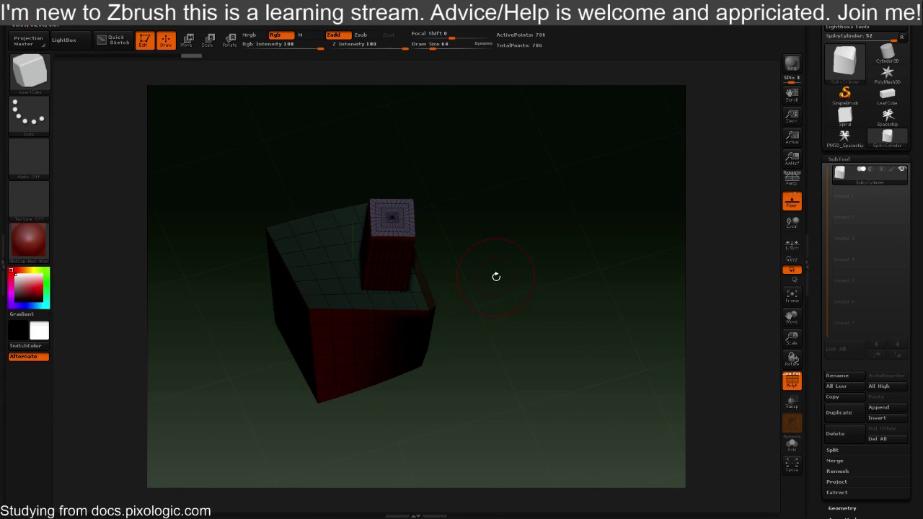
{"action": "left_click_drag", "start_coordinate": [503, 278], "coordinate": [507, 241]}
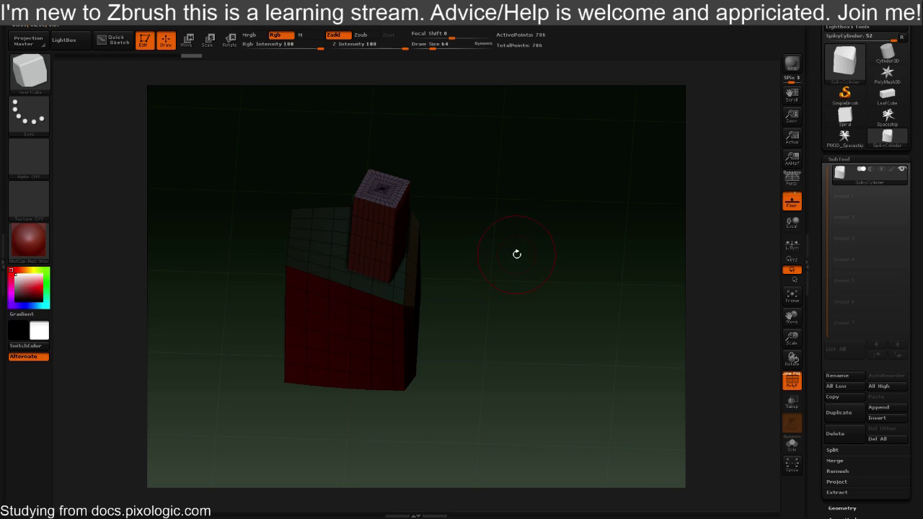
Invert the mask between the inserted block and the main body, and clear the mask
{"action": "left_click", "coordinate": [518, 264], "text": "ctrl"}
{"action": "mouse_move", "coordinate": [562, 251]}
{"action": "left_mouse_down"}
{"action": "mouse_move", "coordinate": [567, 239]}
{"action": "mouse_move", "coordinate": [562, 247]}
{"action": "left_mouse_up"}
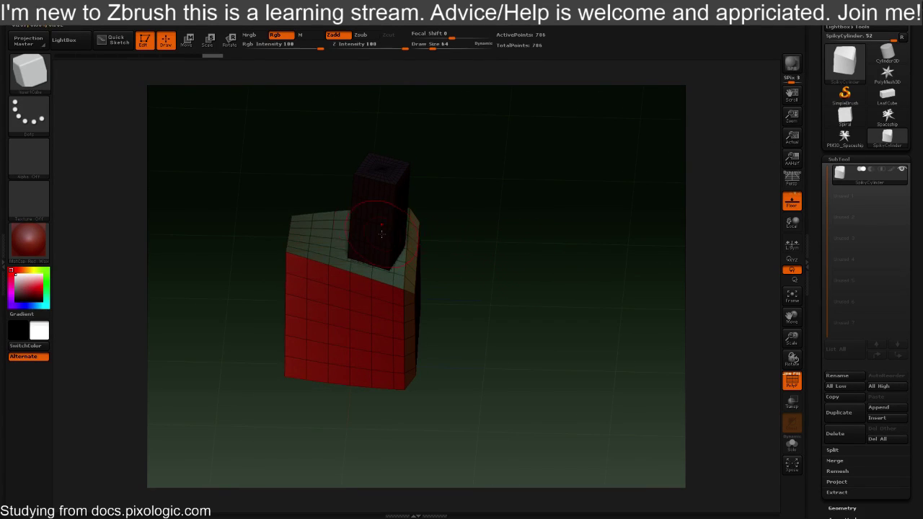
{"action": "left_click_drag", "start_coordinate": [534, 268], "coordinate": [571, 299]}
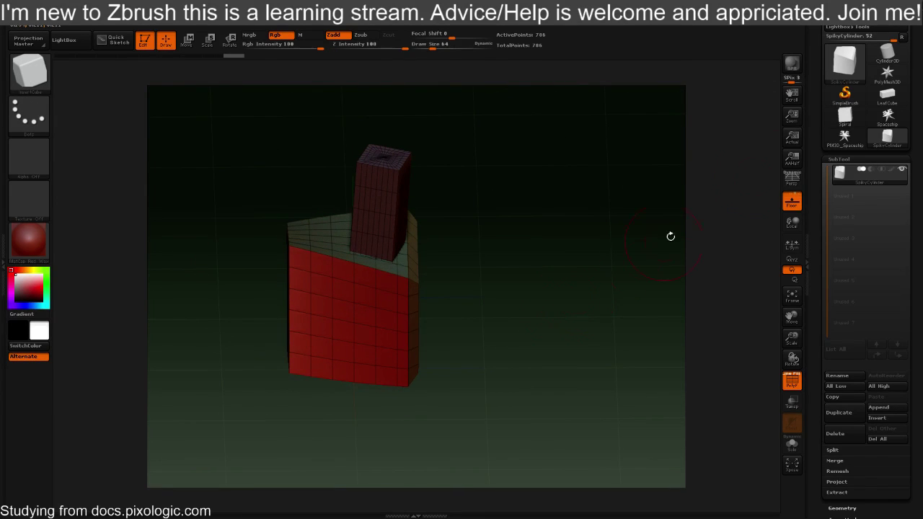
View the Spaceship and PM3D_Spaceship tools for comparison, and return to the SpikyCylinder tool
{"action": "left_click", "coordinate": [886, 119]}
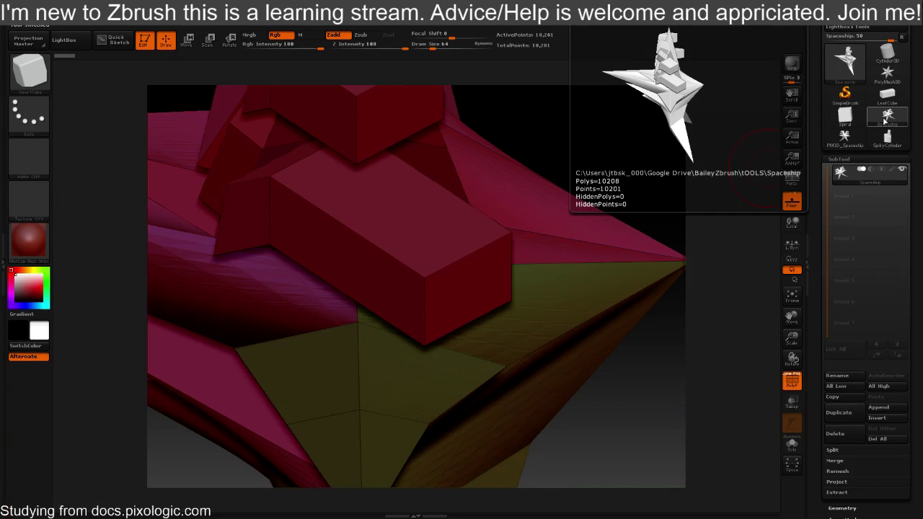
{"action": "left_click", "coordinate": [887, 139]}
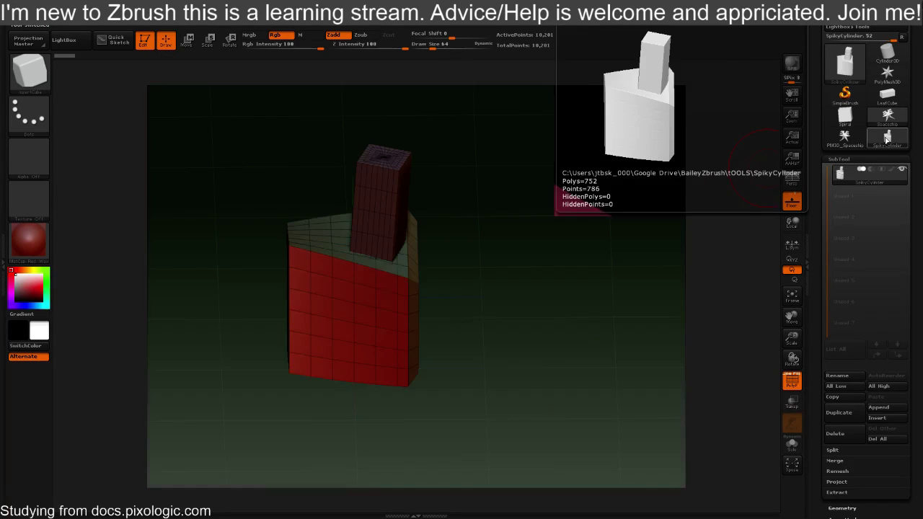
{"action": "left_click", "coordinate": [845, 137]}
{"action": "left_click", "coordinate": [886, 139]}
{"action": "left_click", "coordinate": [846, 141]}
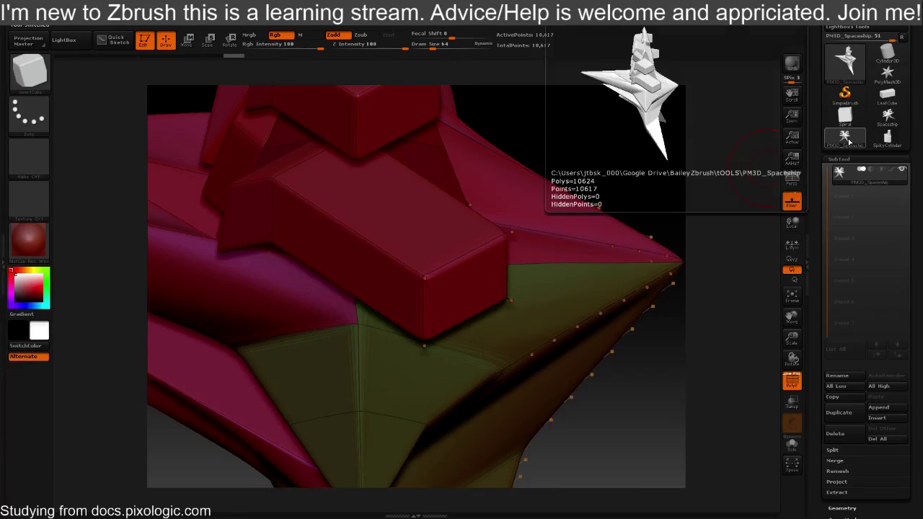
{"action": "left_click", "coordinate": [881, 146]}
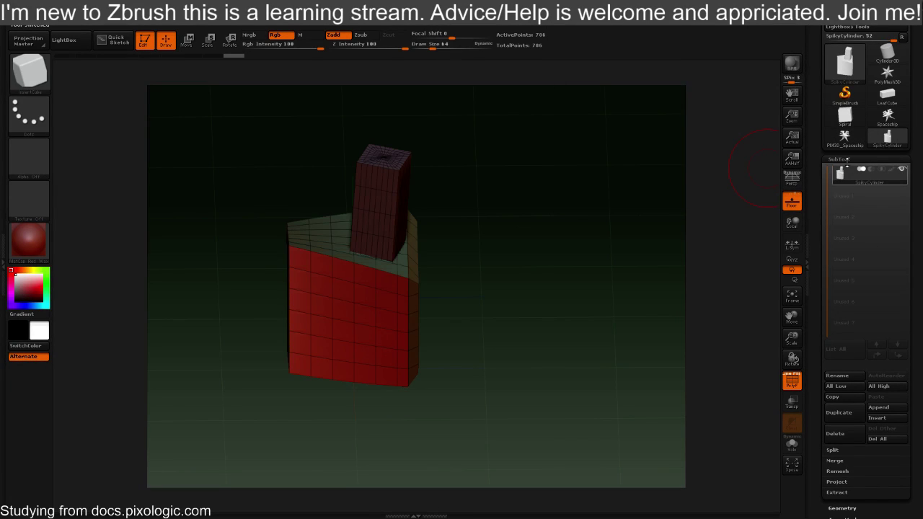
Copy and duplicate the SpikyCylinder subtool, and make the second subtool in the list active
{"action": "left_click", "coordinate": [851, 398]}
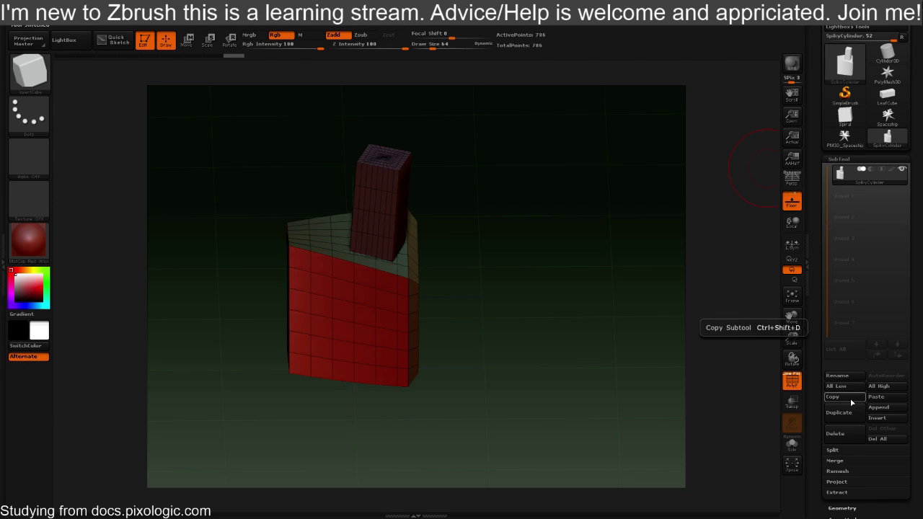
{"action": "left_click", "coordinate": [850, 412]}
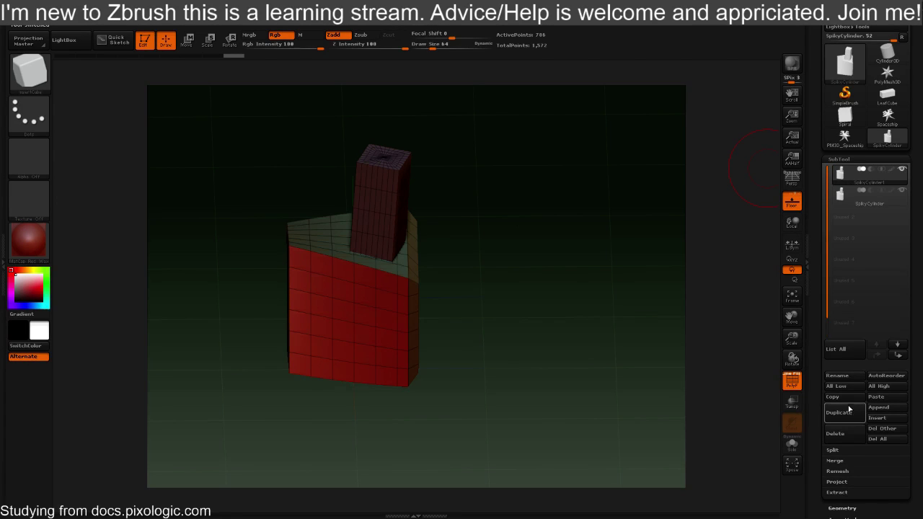
{"action": "left_click", "coordinate": [852, 204]}
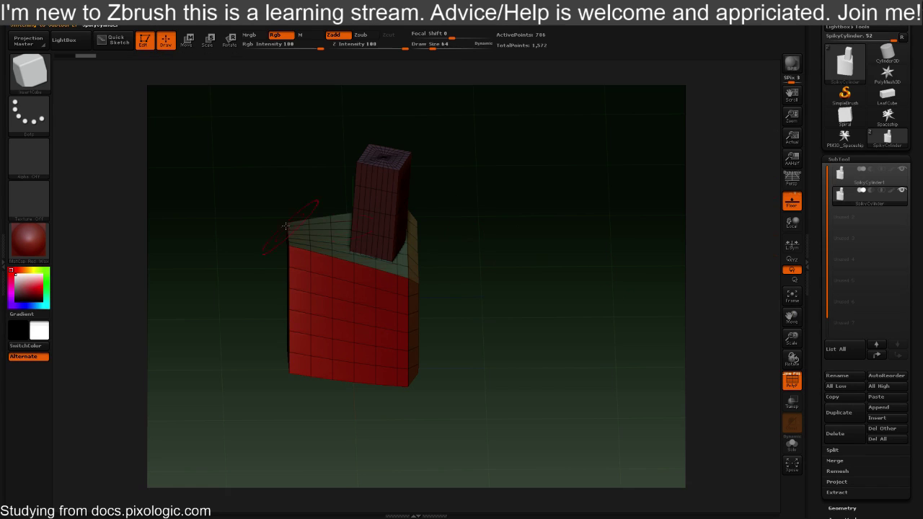
{"action": "left_click_drag", "start_coordinate": [518, 236], "coordinate": [515, 271]}
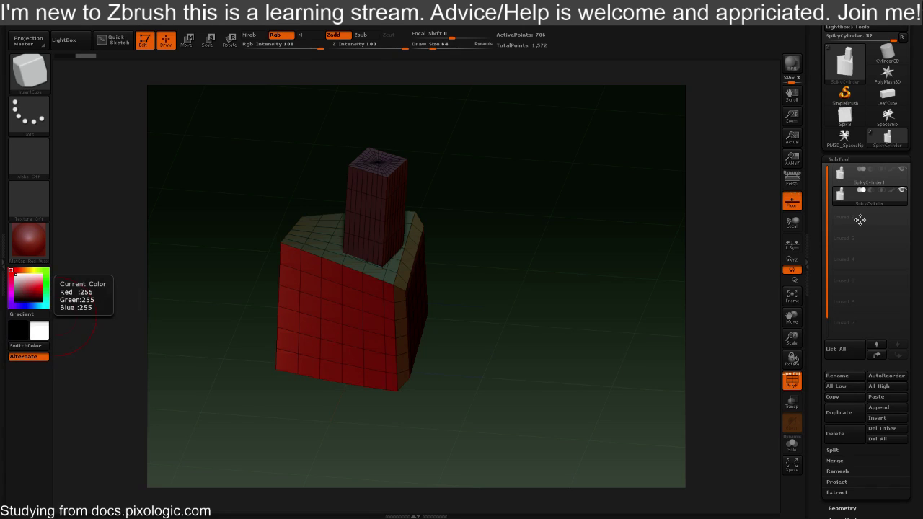
{"action": "mouse_move", "coordinate": [512, 209]}
{"action": "left_mouse_down"}
{"action": "mouse_move", "coordinate": [532, 209]}
{"action": "mouse_move", "coordinate": [521, 213]}
{"action": "left_mouse_up"}
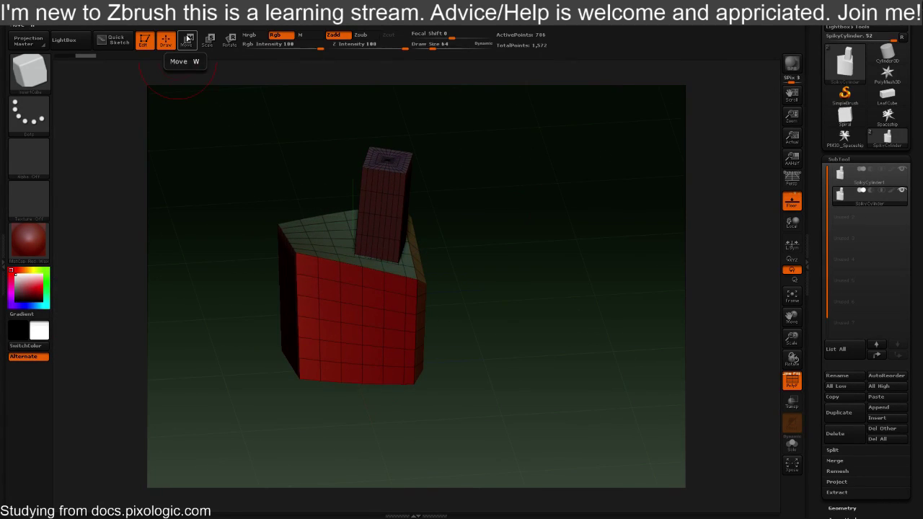
Move the active SpikyCylinder subtool sideways so it stands apart from its duplicate
{"action": "left_click", "coordinate": [188, 39]}
{"action": "left_click_drag", "start_coordinate": [453, 276], "coordinate": [427, 269]}
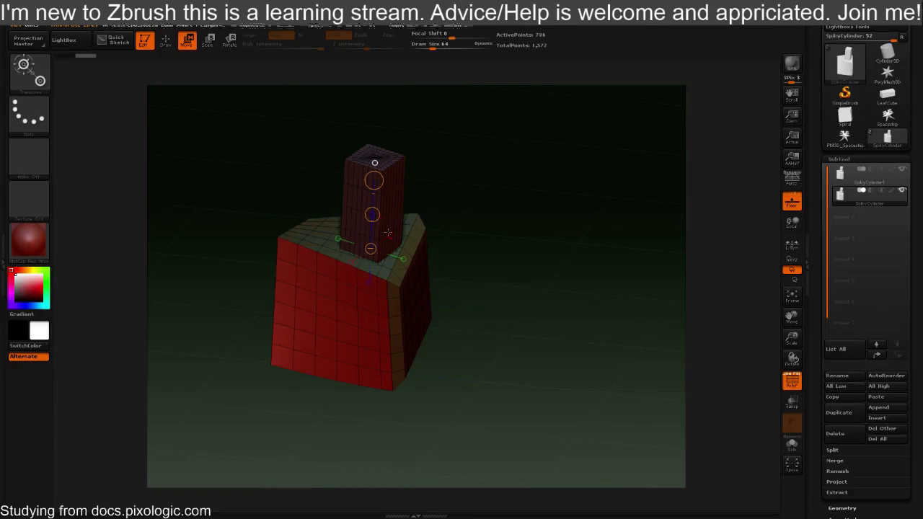
{"action": "left_click_drag", "start_coordinate": [372, 214], "coordinate": [541, 238], "text": "ctrl"}
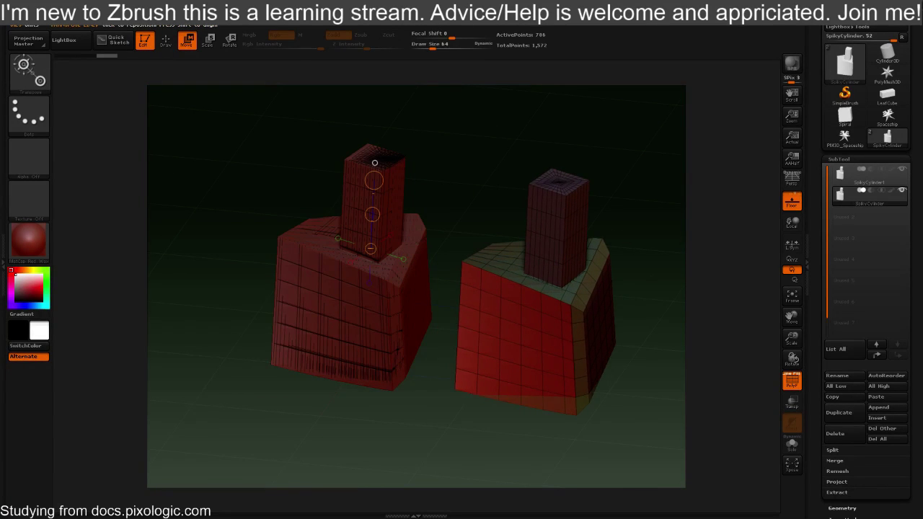
{"action": "left_click_drag", "start_coordinate": [418, 424], "coordinate": [424, 365]}
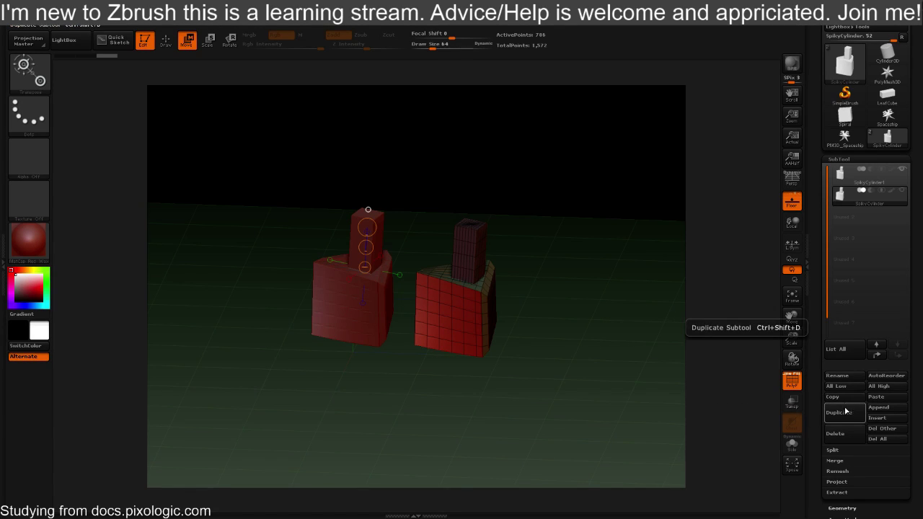
Append the Spaceship mesh as a third subtool and scale it down to roughly the size of the blocks
{"action": "left_click", "coordinate": [880, 408]}
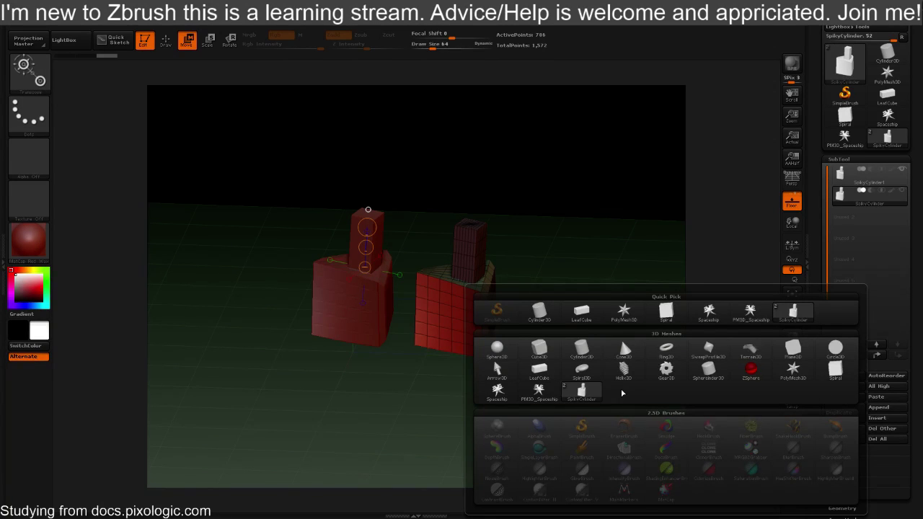
{"action": "left_click", "coordinate": [543, 391]}
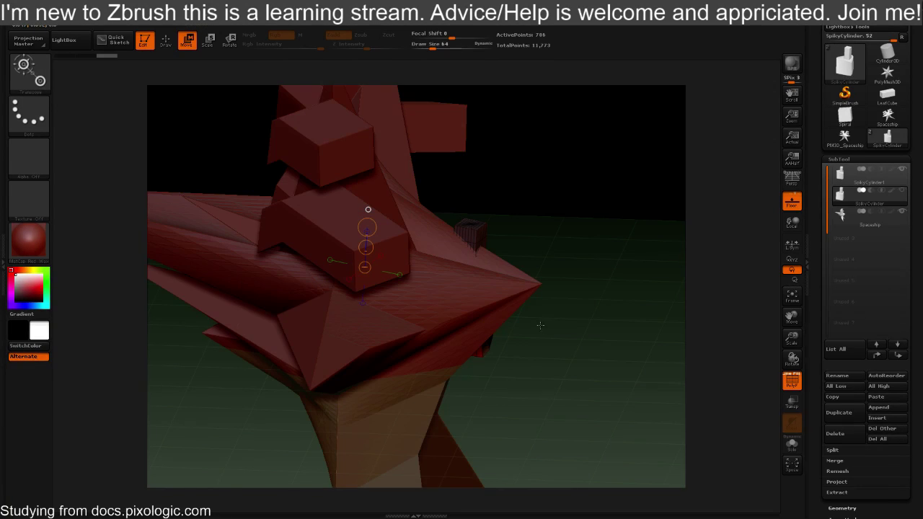
{"action": "left_click", "coordinate": [215, 40]}
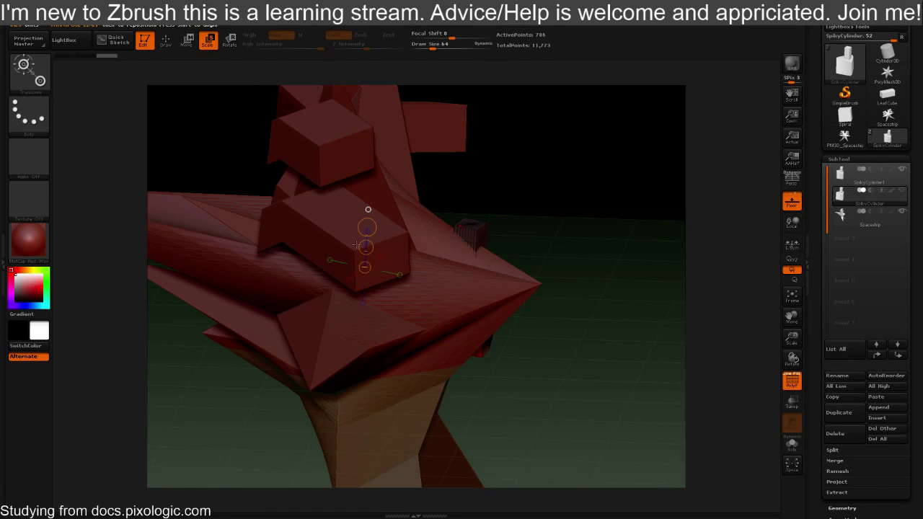
{"action": "left_click_drag", "start_coordinate": [367, 228], "coordinate": [370, 244]}
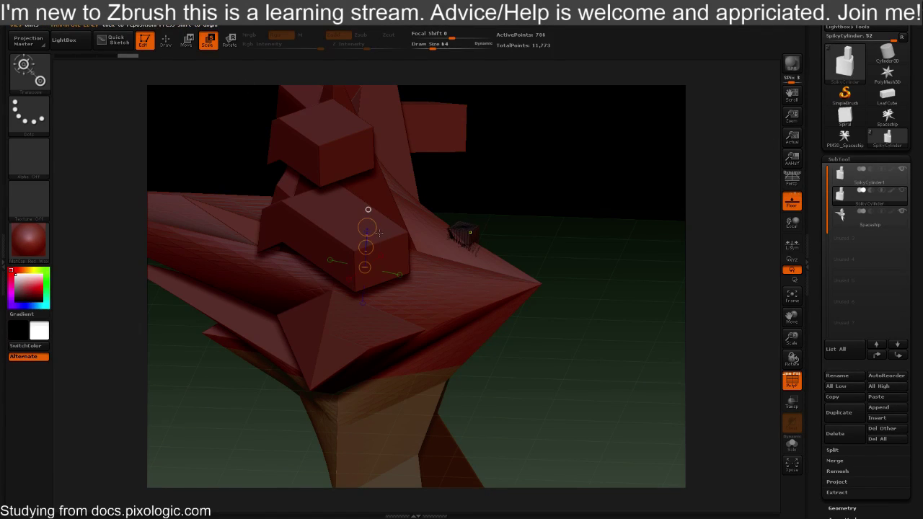
{"action": "left_click", "coordinate": [857, 224]}
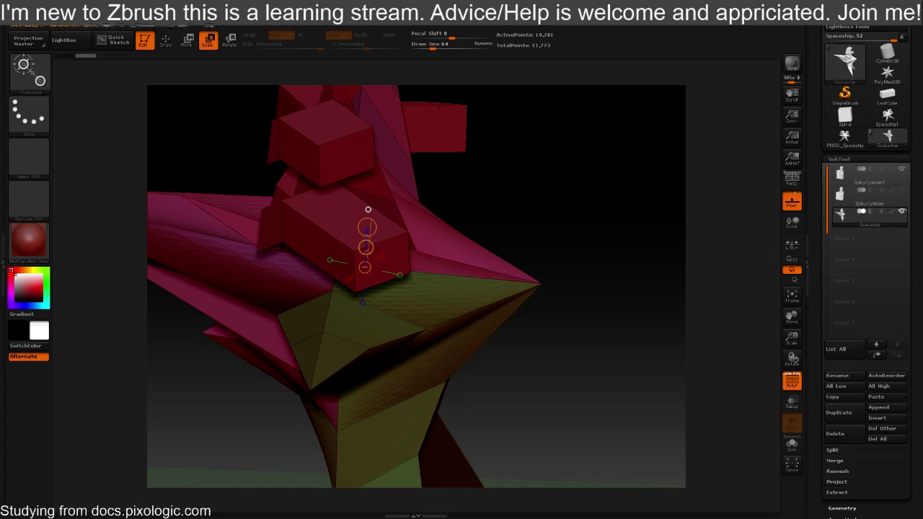
{"action": "left_click_drag", "start_coordinate": [365, 267], "coordinate": [370, 238]}
Move the scaled-down Spaceship subtool sideways, away from the SpikyCylinder1 block
{"action": "left_click", "coordinate": [187, 46]}
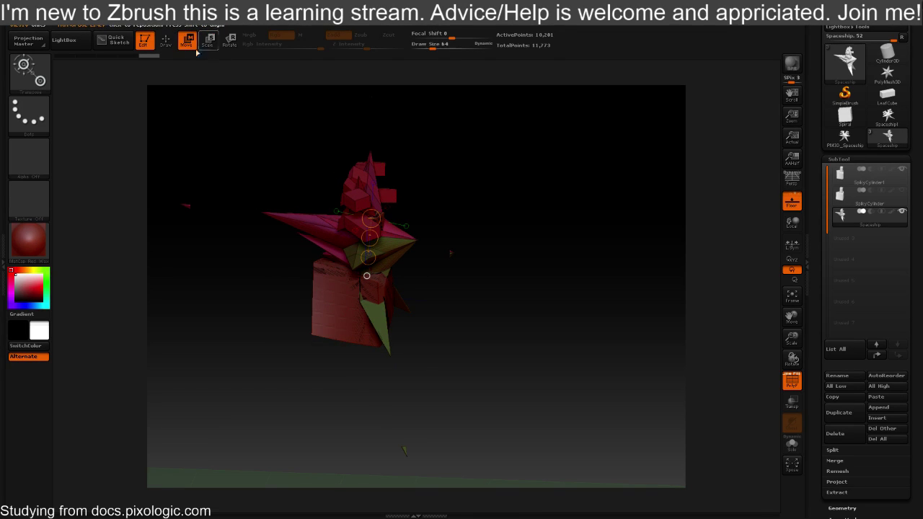
{"action": "left_click_drag", "start_coordinate": [367, 258], "coordinate": [535, 264]}
{"action": "key", "text": "ctrl+z"}
{"action": "left_click_drag", "start_coordinate": [771, 232], "coordinate": [345, 365]}
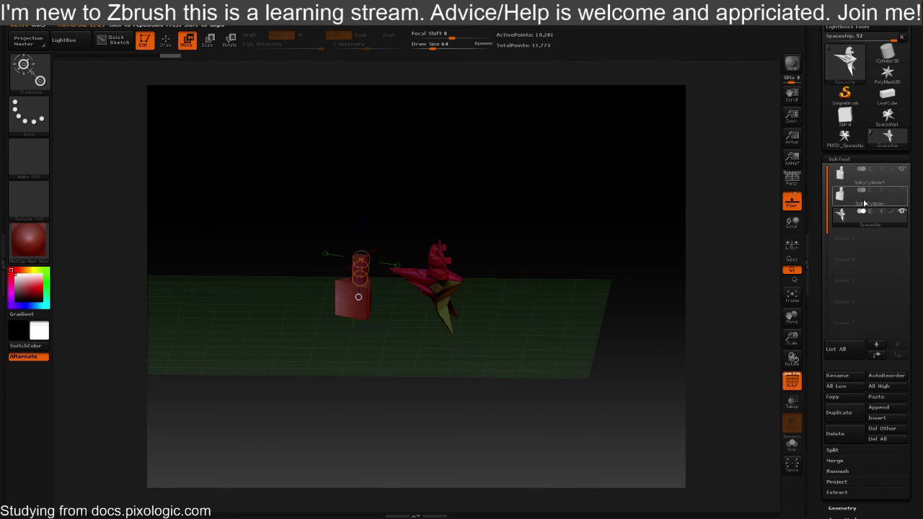
Activate the SpikyCylinder1, SpikyCylinder and Spaceship subtools in turn to check which mesh each one holds
{"action": "left_click", "coordinate": [844, 175]}
{"action": "left_click_drag", "start_coordinate": [660, 234], "coordinate": [505, 265]}
{"action": "left_click", "coordinate": [841, 195]}
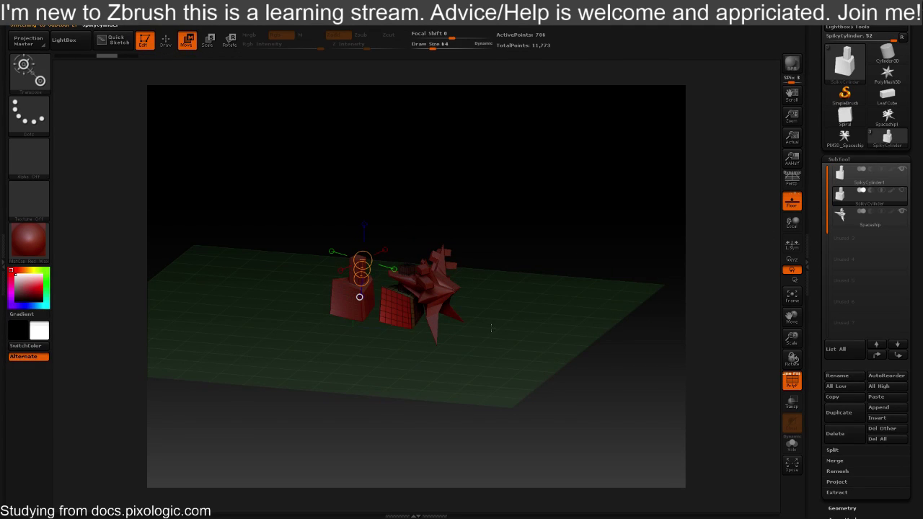
{"action": "left_click_drag", "start_coordinate": [504, 321], "coordinate": [501, 330]}
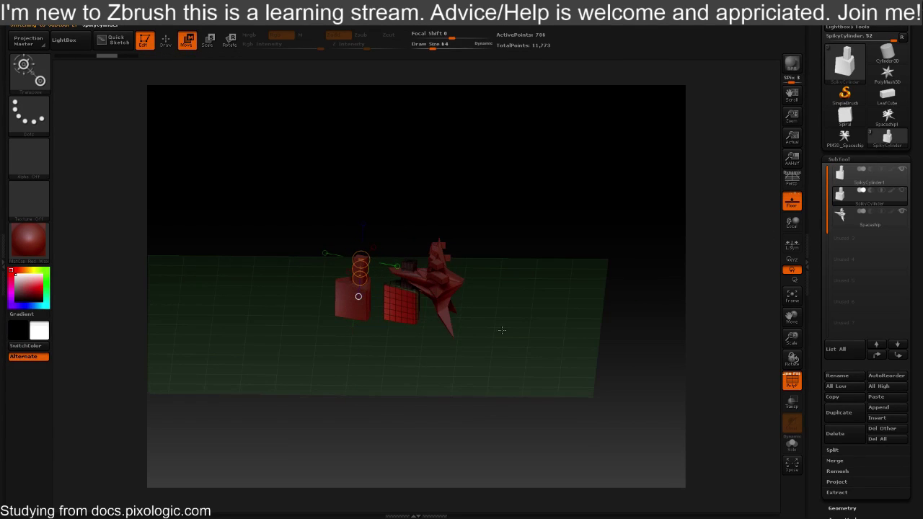
{"action": "left_click", "coordinate": [841, 216]}
{"action": "mouse_move", "coordinate": [492, 301]}
{"action": "left_mouse_down", "text": "alt"}
{"action": "mouse_move", "coordinate": [513, 301]}
{"action": "mouse_move", "coordinate": [498, 302]}
{"action": "left_mouse_up", "text": "alt"}
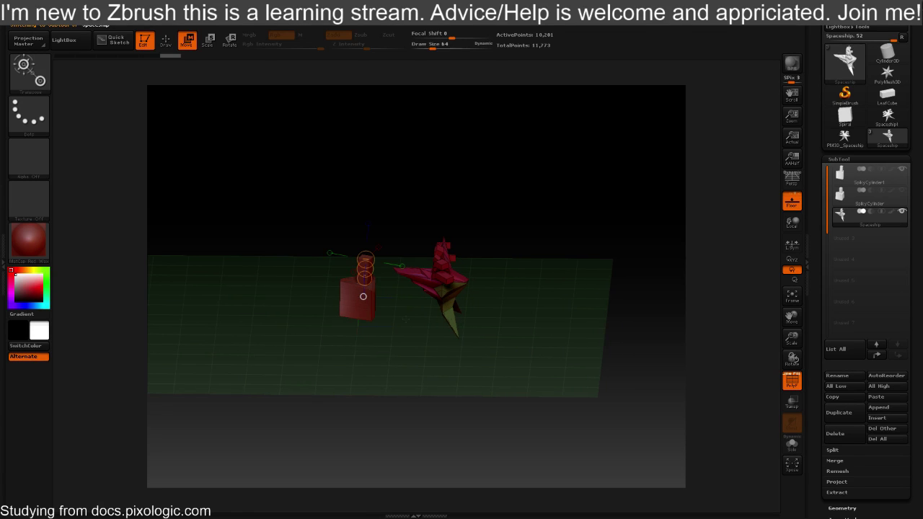
Make the hidden SpikyCylinder subtool visible again and return to the Spaceship subtool
{"action": "left_click", "coordinate": [843, 200]}
{"action": "left_click_drag", "start_coordinate": [469, 330], "coordinate": [513, 345]}
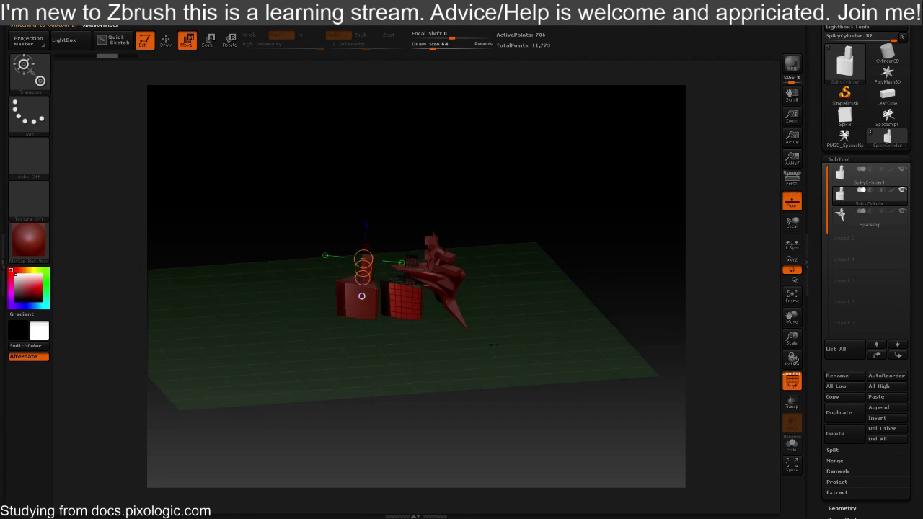
{"action": "left_click", "coordinate": [842, 176]}
{"action": "mouse_move", "coordinate": [840, 194]}
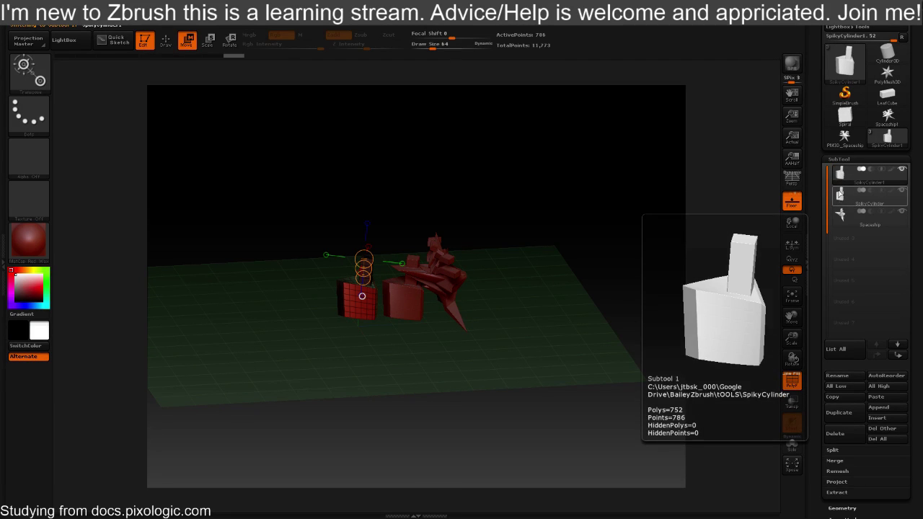
{"action": "left_click", "coordinate": [843, 215]}
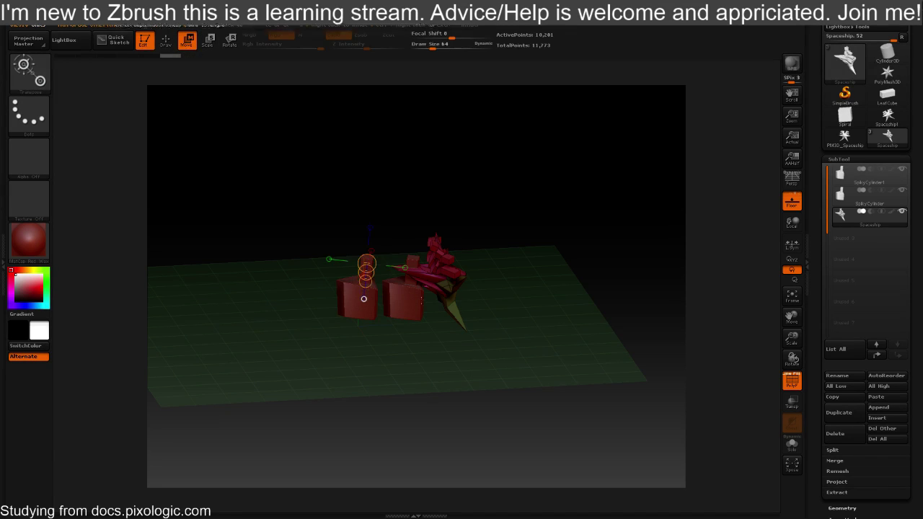
Move the Spaceship subtool farther sideways so it clears the second block
{"action": "left_click_drag", "start_coordinate": [226, 233], "coordinate": [524, 278]}
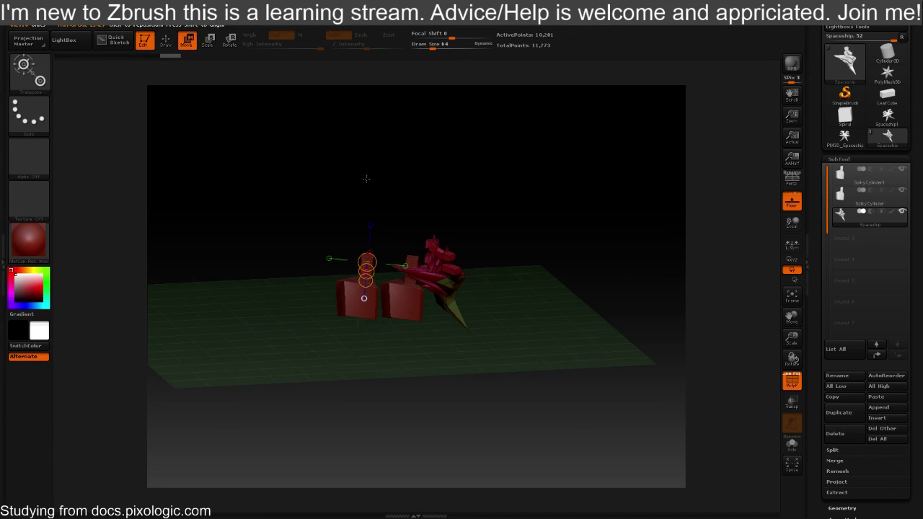
{"action": "left_click_drag", "start_coordinate": [459, 173], "coordinate": [404, 206]}
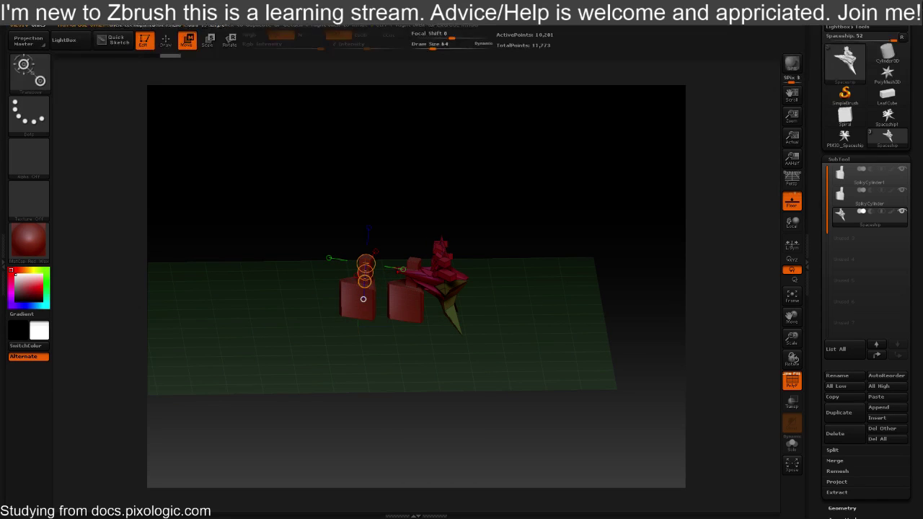
{"action": "mouse_move", "coordinate": [365, 280]}
{"action": "left_mouse_down"}
{"action": "mouse_move", "coordinate": [419, 275]}
{"action": "mouse_move", "coordinate": [365, 281]}
{"action": "left_mouse_up"}
{"action": "key", "text": "ctrl+z"}
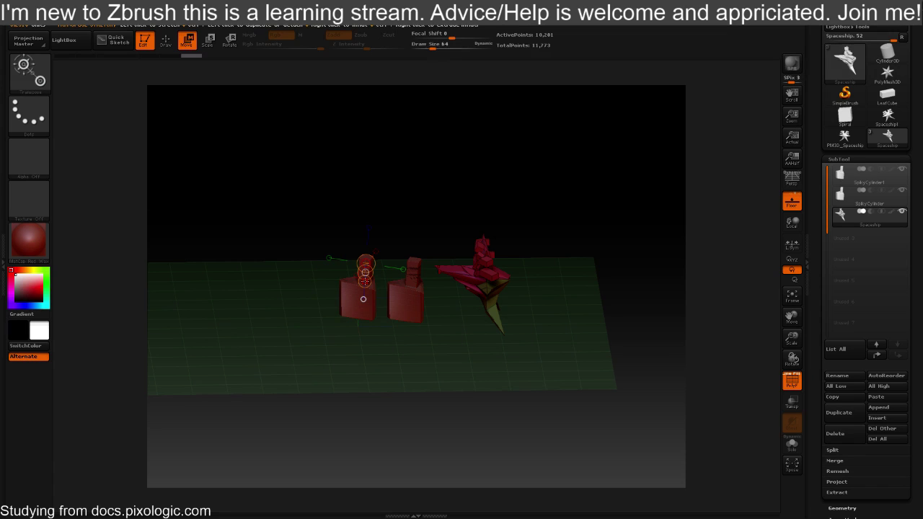
{"action": "left_click_drag", "start_coordinate": [550, 233], "coordinate": [547, 308]}
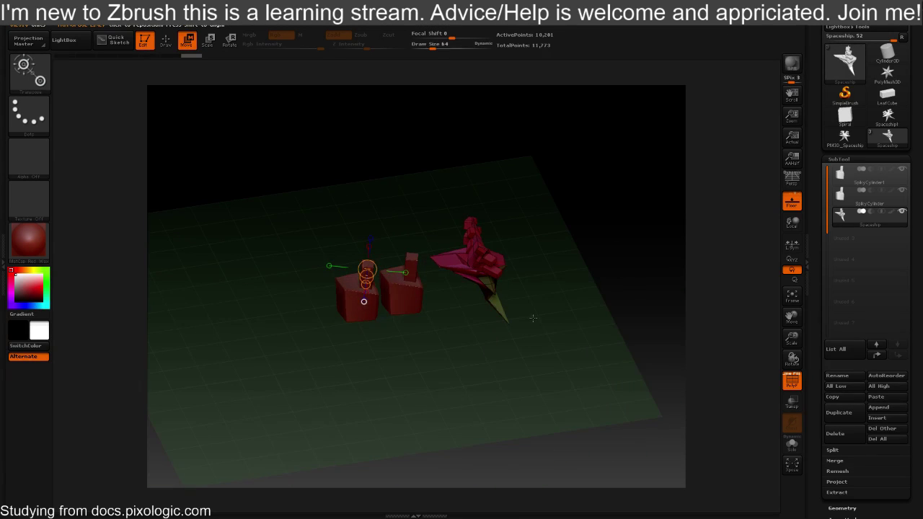
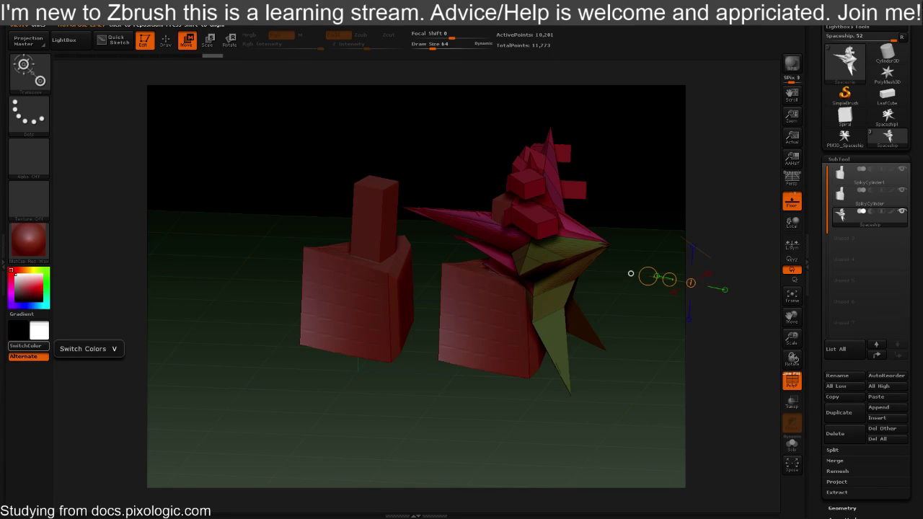
Expand the Remesh settings, remesh all visible subtools into one combined skin, and inspect it from several sides
{"action": "left_click", "coordinate": [839, 472]}
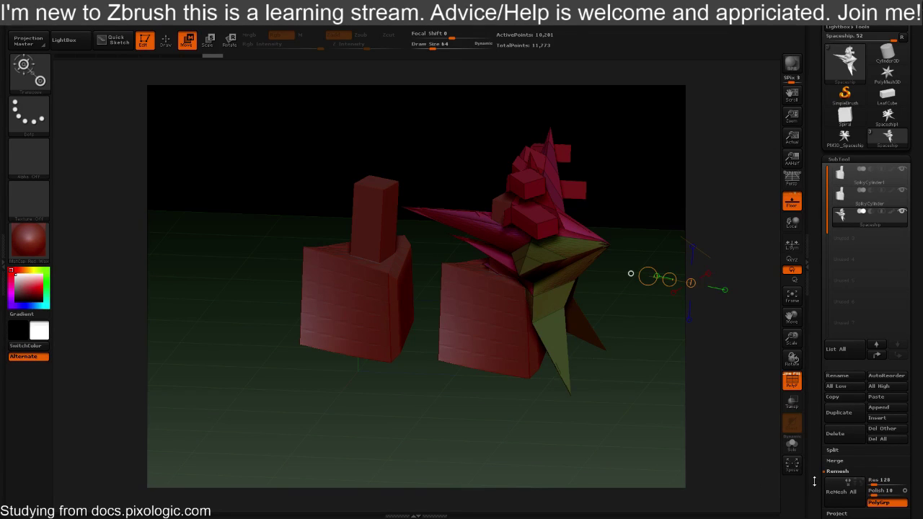
{"action": "left_click_drag", "start_coordinate": [815, 482], "coordinate": [814, 410]}
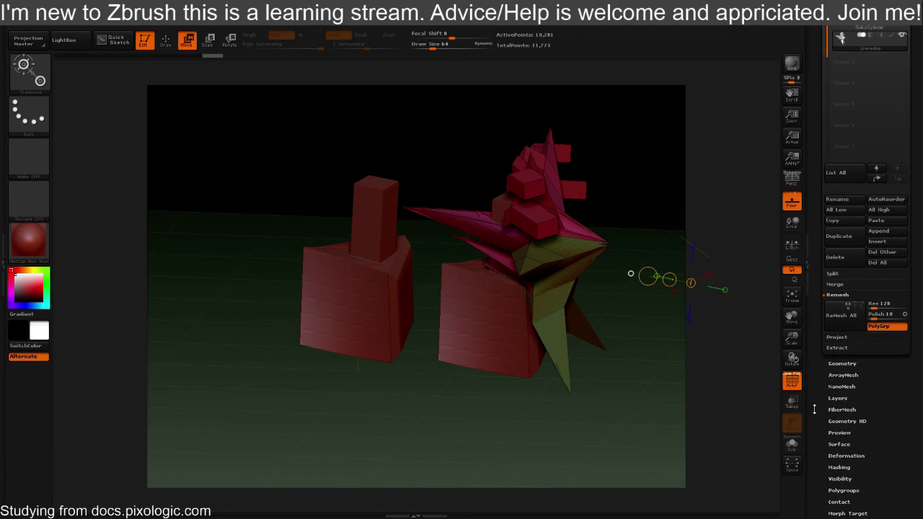
{"action": "left_click", "coordinate": [839, 316]}
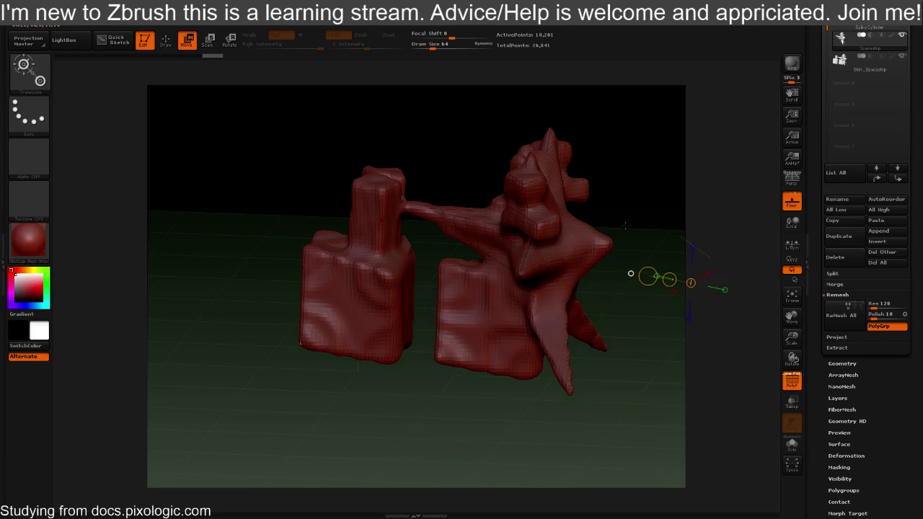
{"action": "left_click_drag", "start_coordinate": [625, 225], "coordinate": [630, 200]}
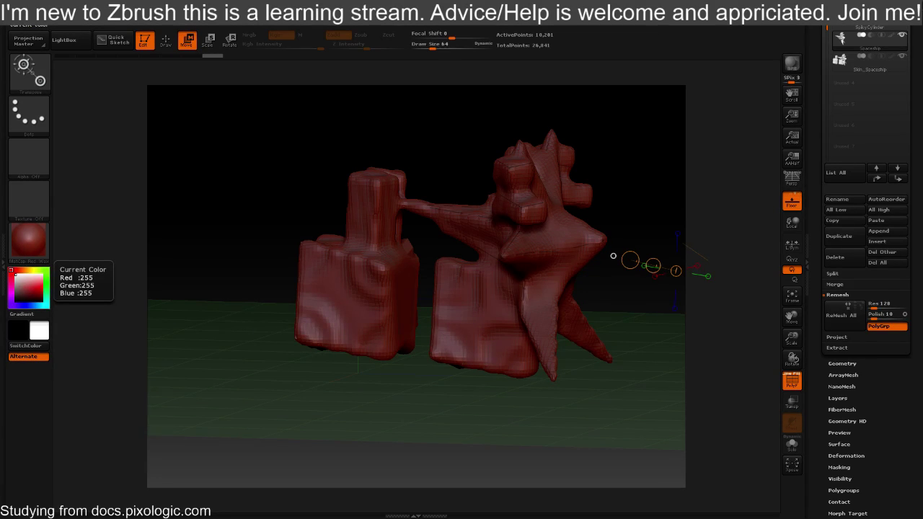
{"action": "left_click_drag", "start_coordinate": [388, 146], "coordinate": [588, 243]}
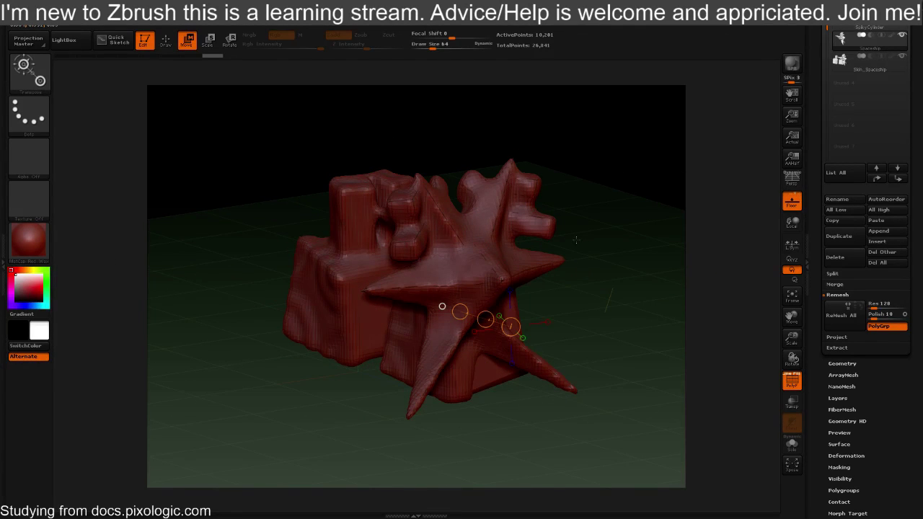
Try several Clay brush strokes on the spikes of the remeshed spaceship
{"action": "key", "text": "b"}
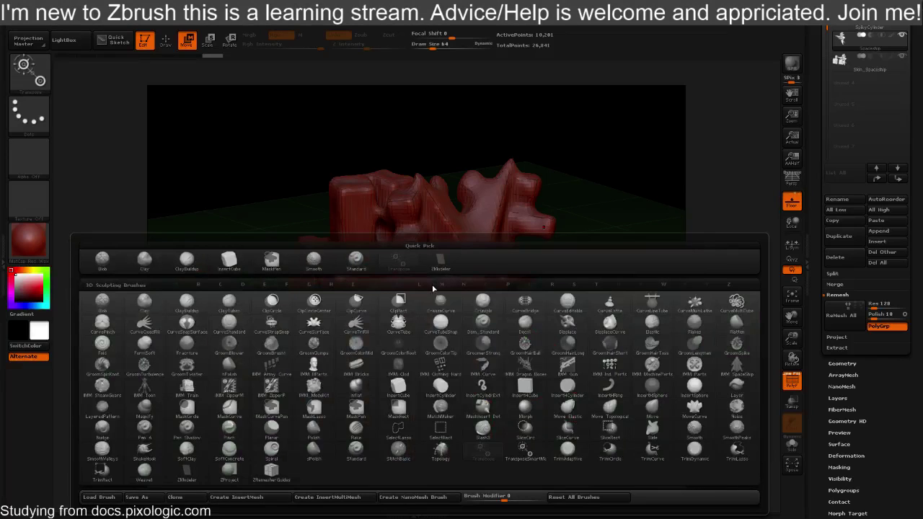
{"action": "left_click", "coordinate": [142, 300]}
{"action": "mouse_move", "coordinate": [427, 280]}
{"action": "left_mouse_down"}
{"action": "mouse_move", "coordinate": [474, 280]}
{"action": "mouse_move", "coordinate": [517, 261]}
{"action": "mouse_move", "coordinate": [508, 309]}
{"action": "left_mouse_up"}
{"action": "mouse_move", "coordinate": [605, 318]}
{"action": "left_mouse_down"}
{"action": "mouse_move", "coordinate": [600, 337]}
{"action": "mouse_move", "coordinate": [545, 300]}
{"action": "mouse_move", "coordinate": [606, 310]}
{"action": "left_mouse_up"}
{"action": "key", "text": "ctrl+z"}
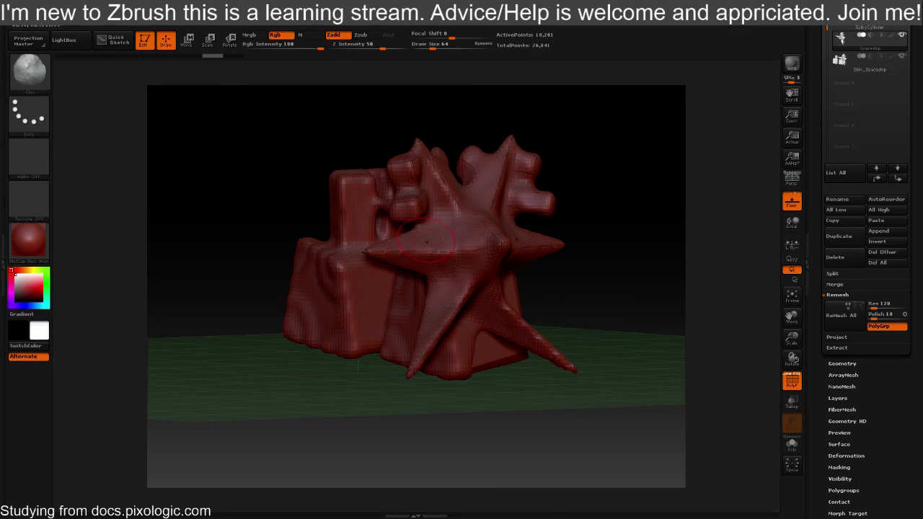
{"action": "mouse_move", "coordinate": [442, 255]}
{"action": "left_mouse_down"}
{"action": "mouse_move", "coordinate": [494, 254]}
{"action": "mouse_move", "coordinate": [376, 278]}
{"action": "left_mouse_up"}
{"action": "left_click_drag", "start_coordinate": [449, 239], "coordinate": [399, 252]}
{"action": "mouse_move", "coordinate": [472, 391]}
{"action": "left_mouse_down"}
{"action": "mouse_move", "coordinate": [497, 405]}
{"action": "mouse_move", "coordinate": [536, 388]}
{"action": "mouse_move", "coordinate": [570, 346]}
{"action": "mouse_move", "coordinate": [616, 315]}
{"action": "mouse_move", "coordinate": [598, 291]}
{"action": "mouse_move", "coordinate": [634, 276]}
{"action": "mouse_move", "coordinate": [576, 298]}
{"action": "mouse_move", "coordinate": [553, 293]}
{"action": "mouse_move", "coordinate": [570, 290]}
{"action": "left_mouse_up"}
{"action": "left_click_drag", "start_coordinate": [529, 316], "coordinate": [536, 320]}
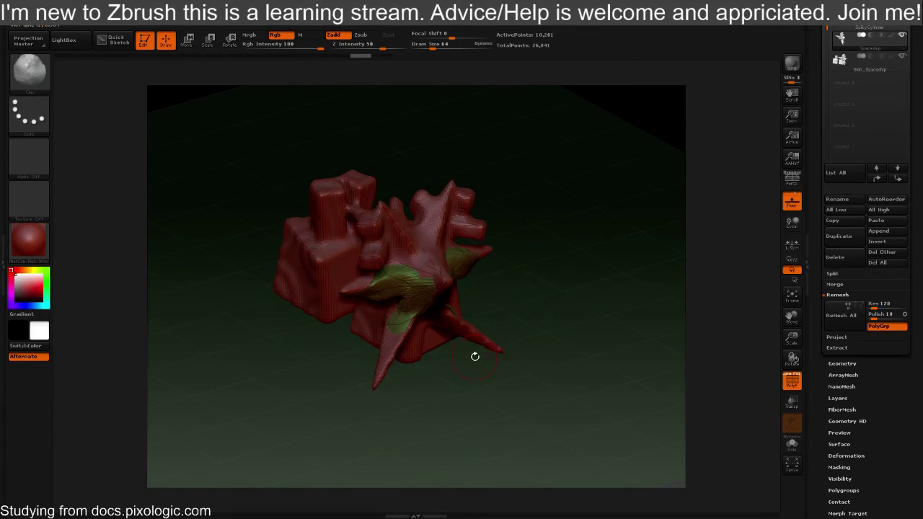
Undo the Clay strokes on the spaceship's spikes
{"action": "key", "text": "ctrl+z"}
{"action": "key", "text": "ctrl+z"}
{"action": "key", "text": "ctrl+z"}
{"action": "key", "text": "ctrl+z"}
{"action": "key", "text": "ctrl+z"}
{"action": "key", "text": "ctrl+z"}
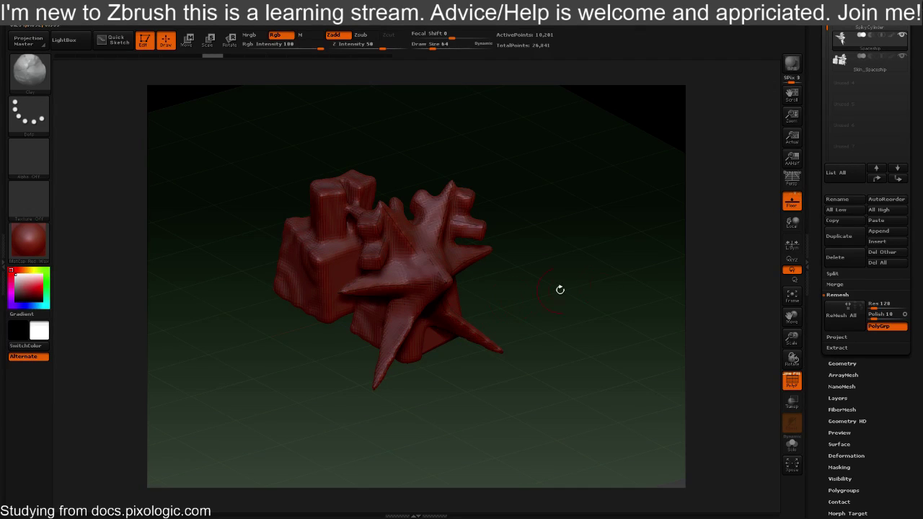
Remesh all visible subtools two more times, adding two further skin subtools
{"action": "left_click", "coordinate": [840, 317]}
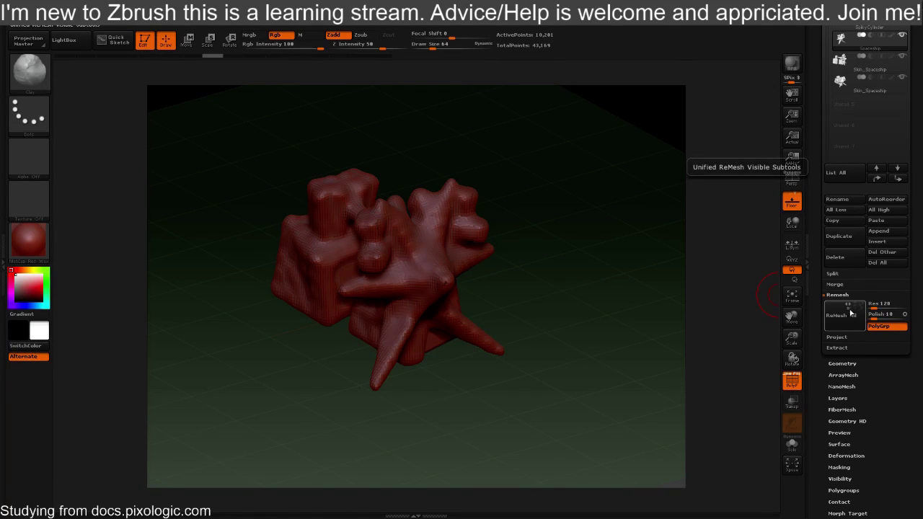
{"action": "left_click", "coordinate": [854, 316]}
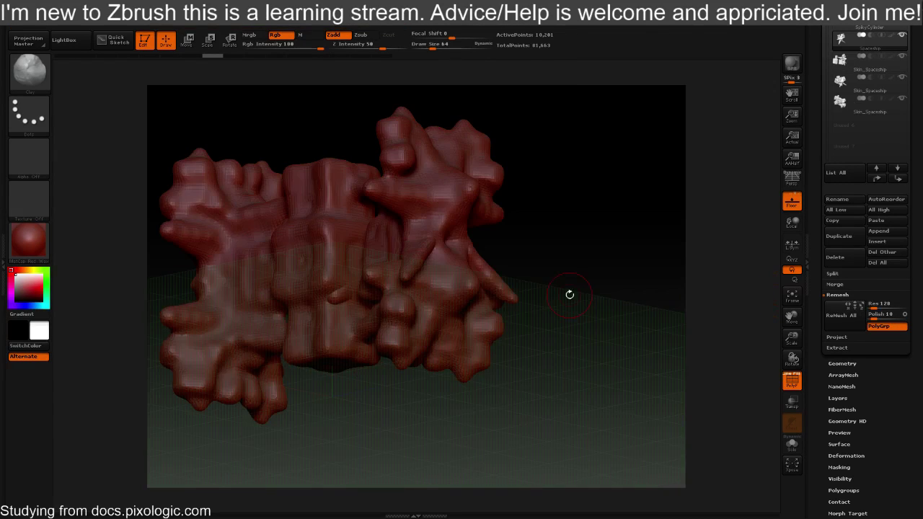
{"action": "mouse_move", "coordinate": [591, 316]}
{"action": "left_mouse_down", "text": "shift"}
{"action": "mouse_move", "coordinate": [608, 358]}
{"action": "mouse_move", "coordinate": [581, 393]}
{"action": "mouse_move", "coordinate": [513, 335]}
{"action": "left_mouse_up", "text": "shift"}
Step back through the Spaceship subtool's edit history, undoing its earlier move and scaling
{"action": "key", "text": "ctrl+z"}
{"action": "key", "text": "ctrl+z"}
{"action": "key", "text": "ctrl+z"}
{"action": "key", "text": "ctrl+z"}
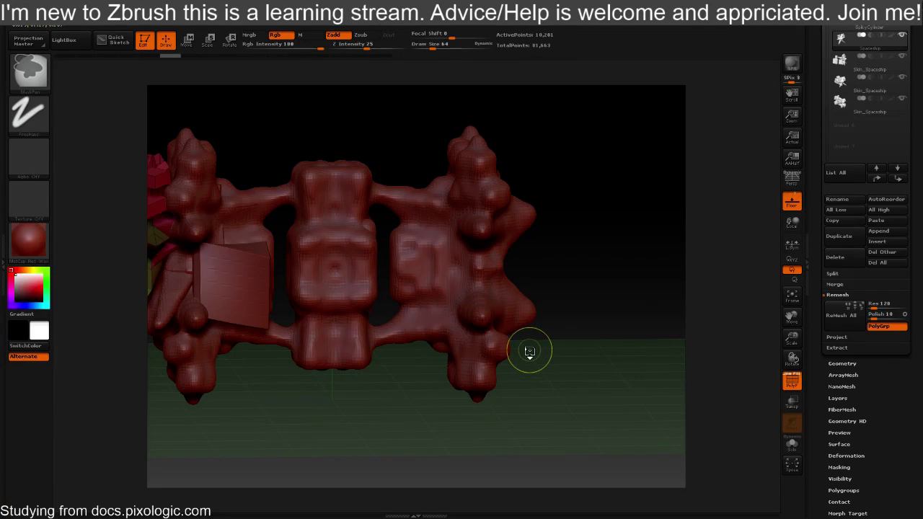
{"action": "key", "text": "ctrl+z"}
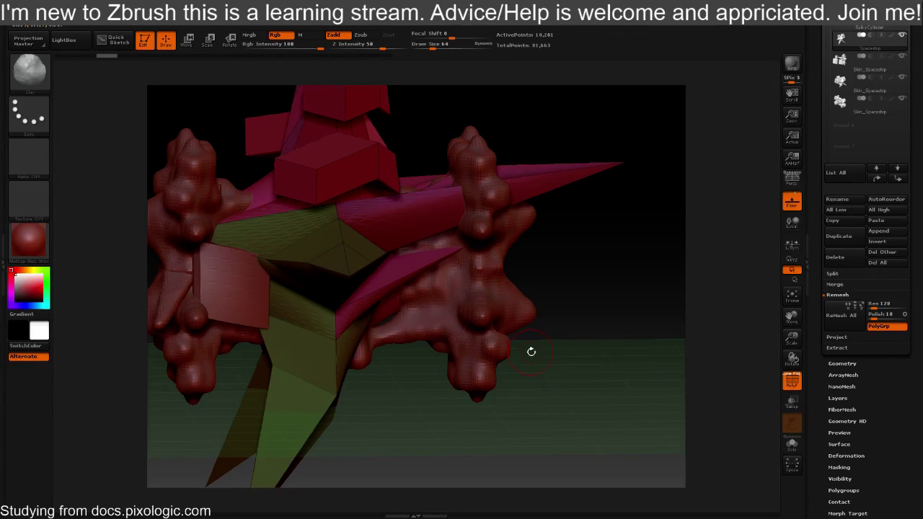
{"action": "mouse_move", "coordinate": [556, 361]}
{"action": "left_mouse_down"}
{"action": "mouse_move", "coordinate": [600, 355]}
{"action": "mouse_move", "coordinate": [596, 371]}
{"action": "mouse_move", "coordinate": [554, 363]}
{"action": "left_mouse_up"}
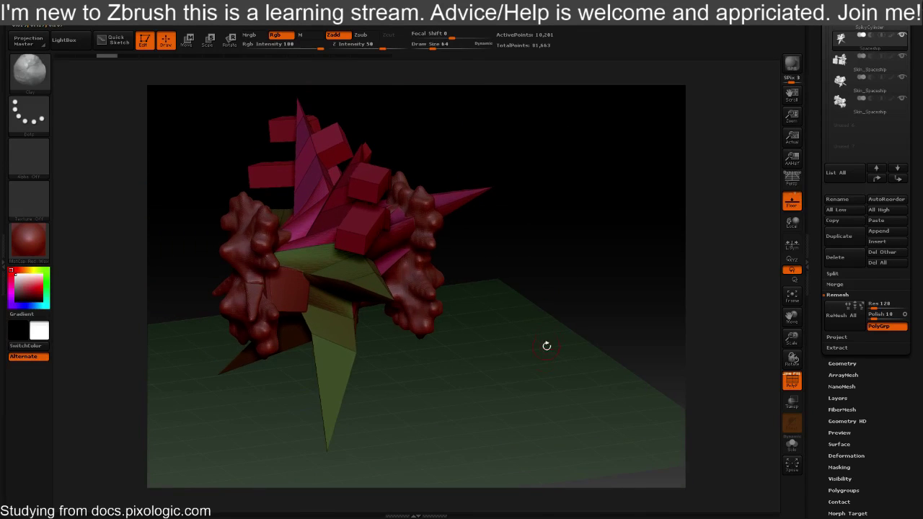
Read the Remesh SubTools documentation on remeshing visible subtools and combining them with the Add, Subtract and Intersection operators
{"action": "left_click_drag", "start_coordinate": [532, 307], "coordinate": [546, 309]}
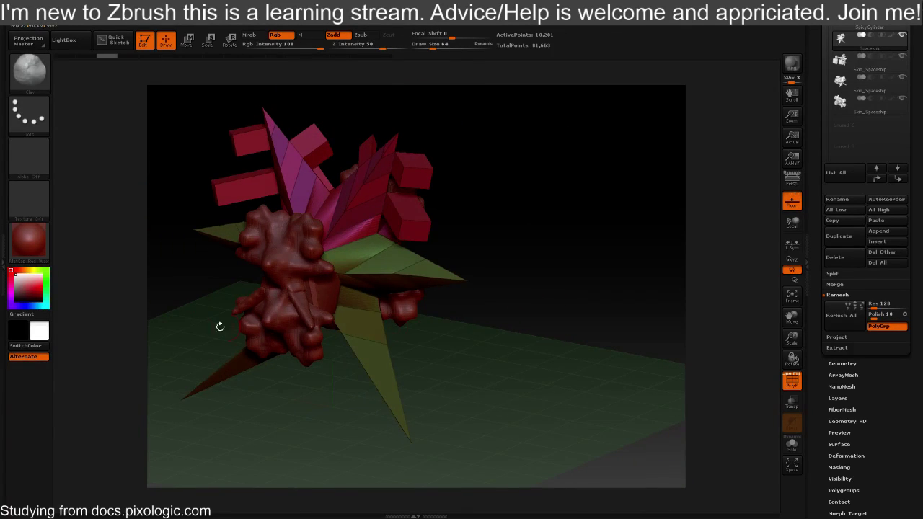
{"action": "left_click_drag", "start_coordinate": [0, 72], "coordinate": [0, 77]}
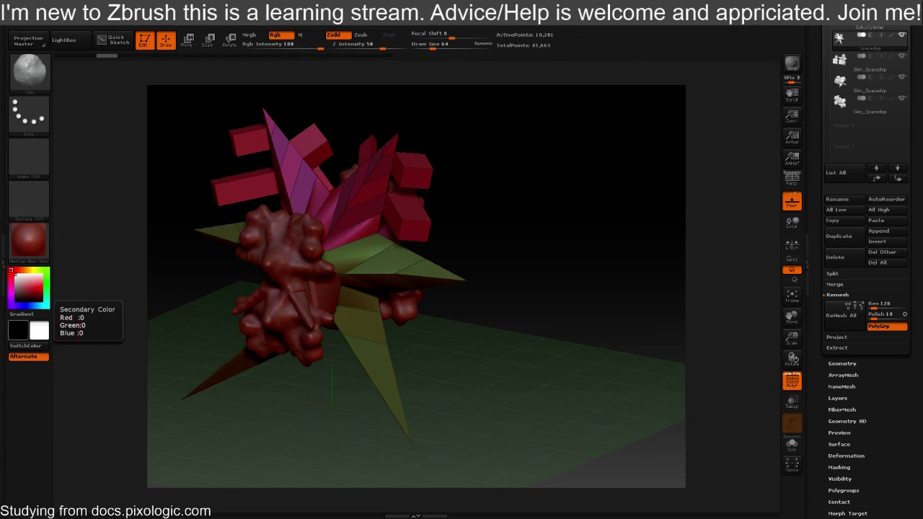
{"action": "left_click_drag", "start_coordinate": [425, 48], "coordinate": [412, 84]}
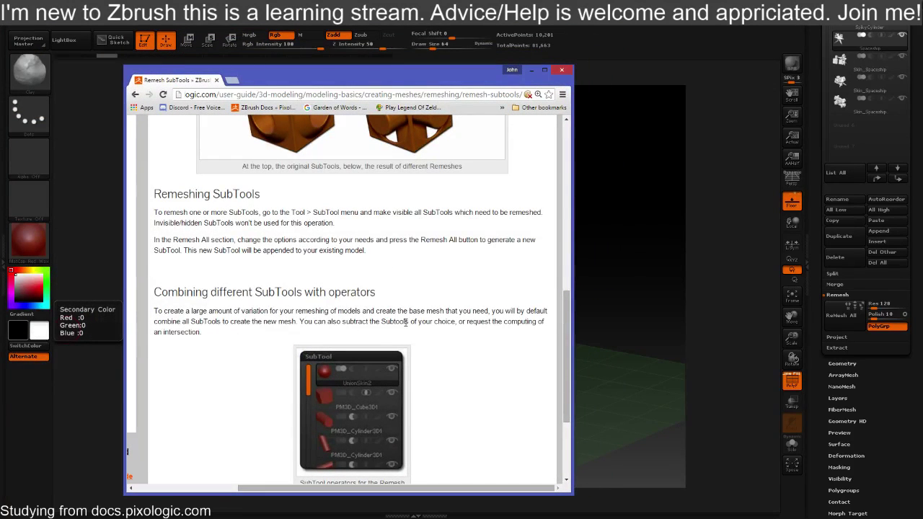
{"action": "scroll", "coordinate": [367, 311], "scroll_direction": "up", "scroll_amount": 5}
{"action": "scroll", "coordinate": [448, 286], "scroll_direction": "down", "scroll_amount": 6}
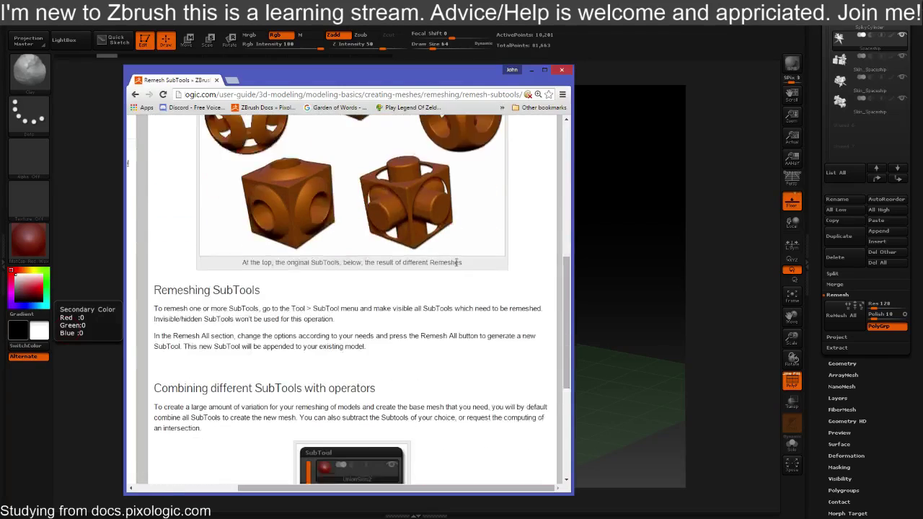
{"action": "scroll", "coordinate": [468, 254], "scroll_direction": "down", "scroll_amount": 1}
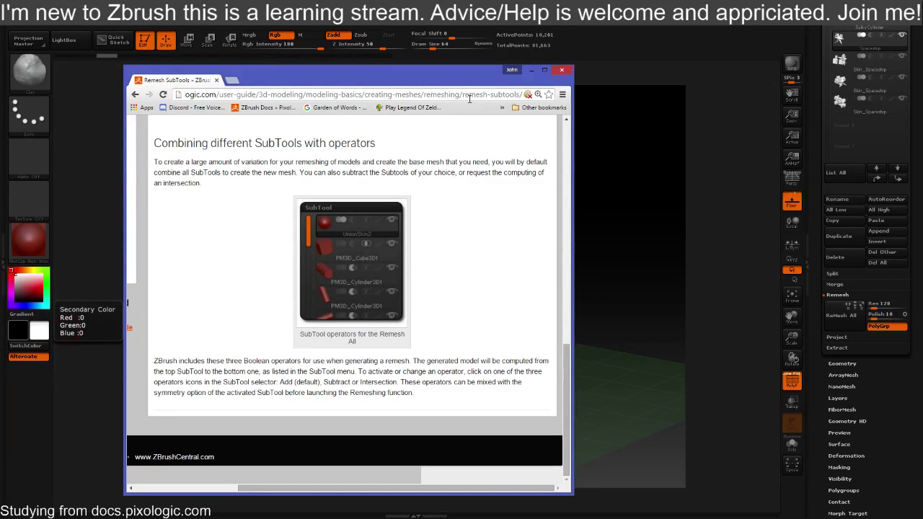
{"action": "left_click", "coordinate": [93, 130]}
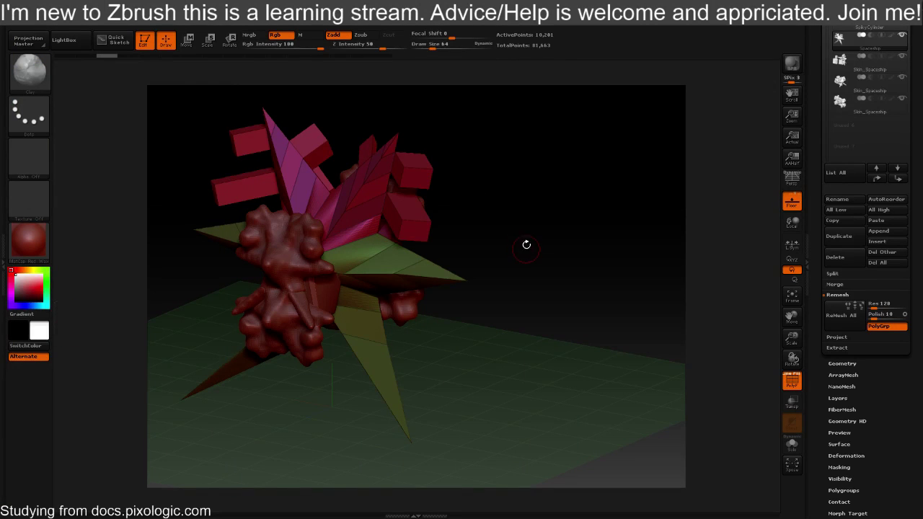
Hide the three Skin_Spaceship subtools so the original Spaceship and its cylinders can be viewed without them
{"action": "left_click", "coordinate": [65, 56]}
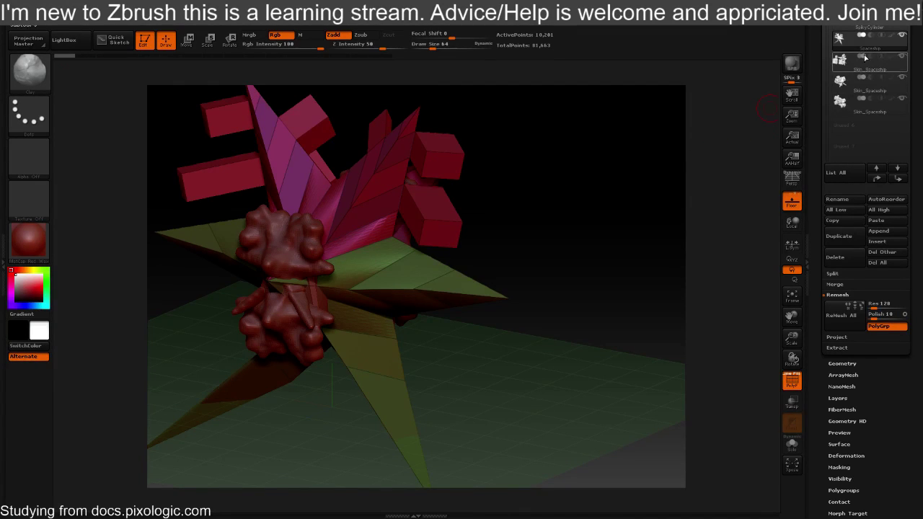
{"action": "left_click", "coordinate": [902, 76]}
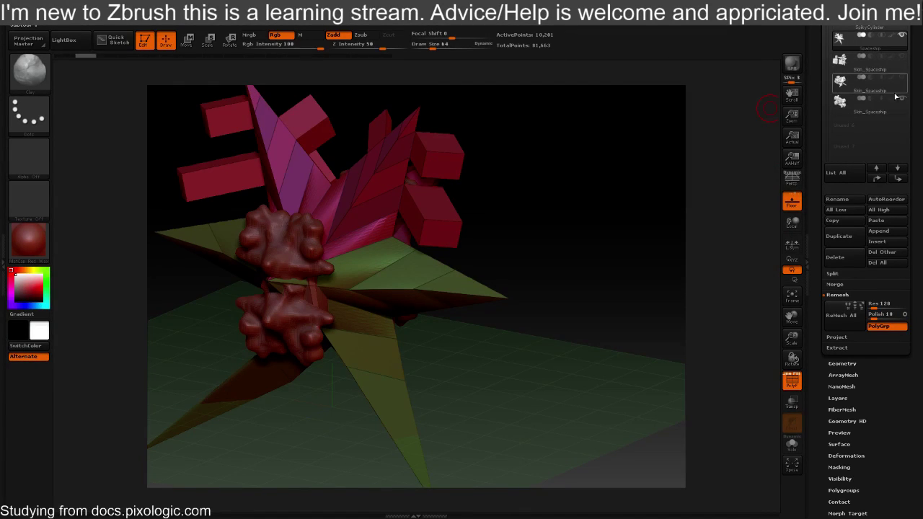
{"action": "left_click", "coordinate": [903, 99]}
{"action": "mouse_move", "coordinate": [842, 111]}
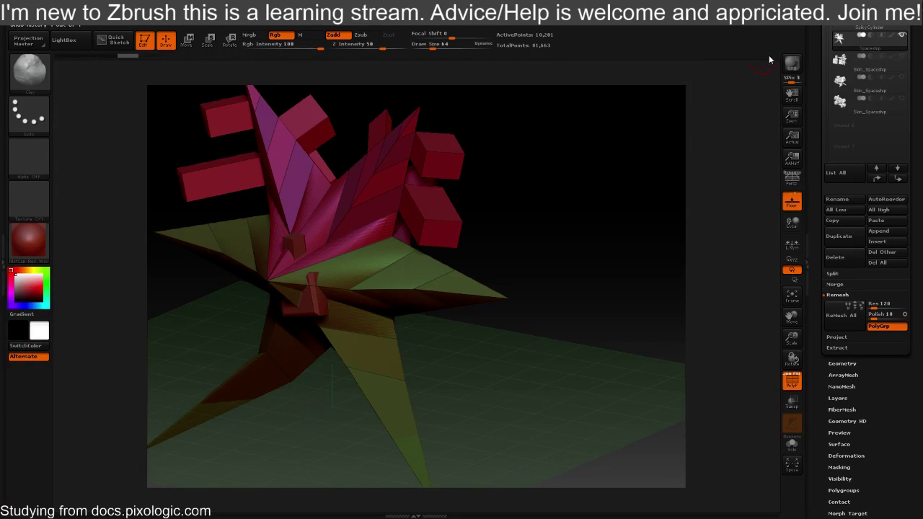
{"action": "left_click_drag", "start_coordinate": [822, 147], "coordinate": [823, 205]}
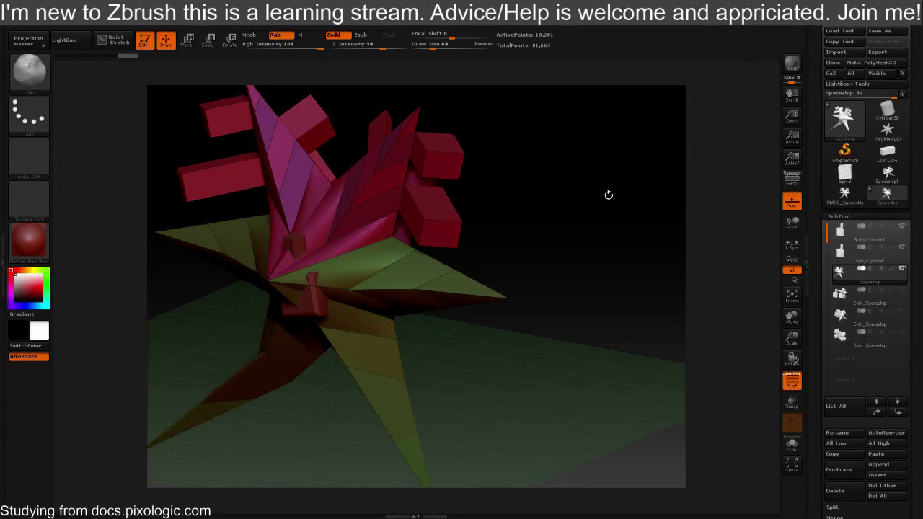
{"action": "left_click_drag", "start_coordinate": [518, 216], "coordinate": [613, 222]}
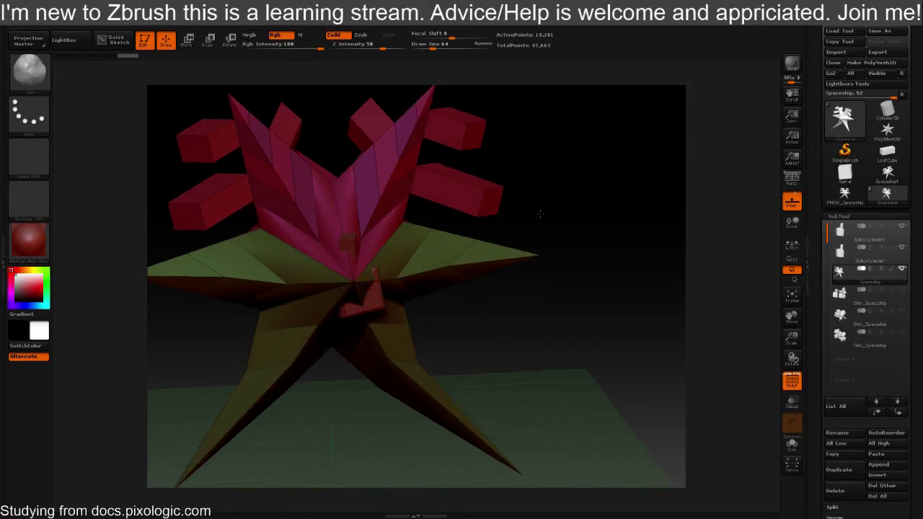
Toggle the visibility of the whole subtool list, hiding the three skin subtools one by one and the SpikyCylinder subtool
{"action": "left_click", "coordinate": [902, 269]}
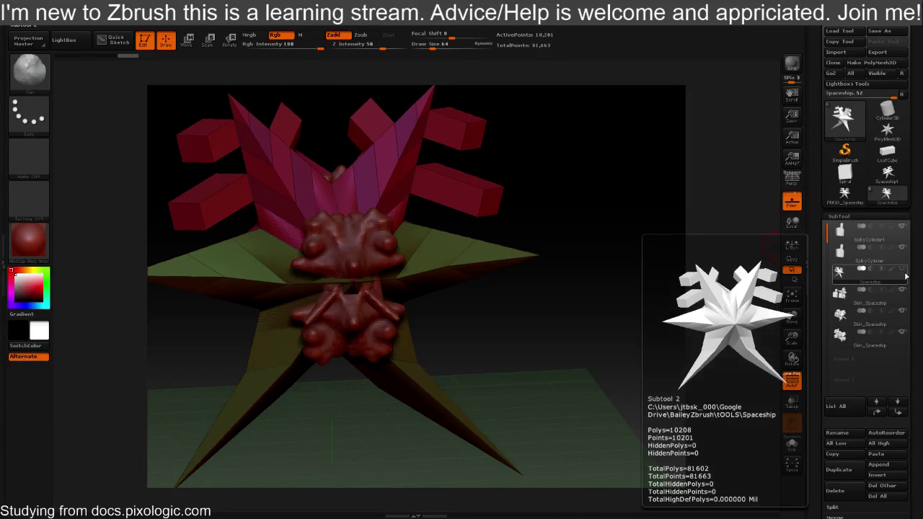
{"action": "left_click", "coordinate": [904, 290]}
{"action": "left_click", "coordinate": [903, 311]}
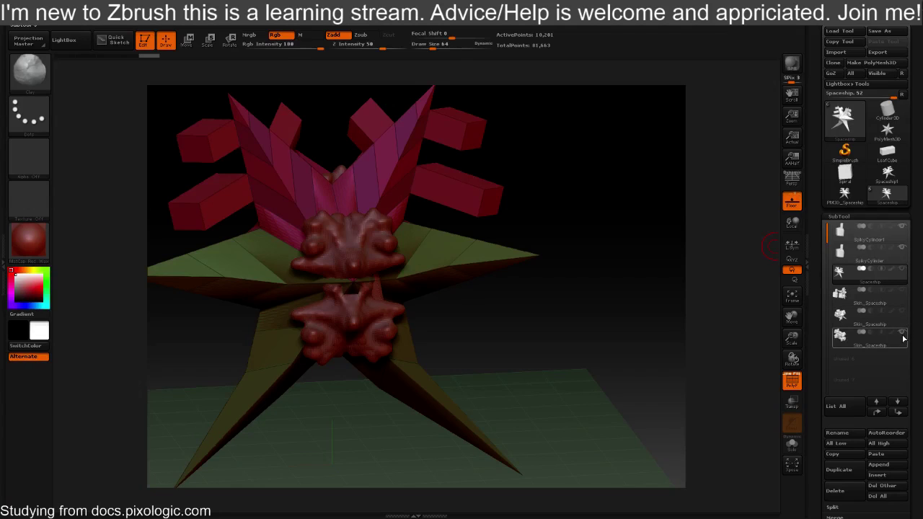
{"action": "left_click", "coordinate": [903, 333]}
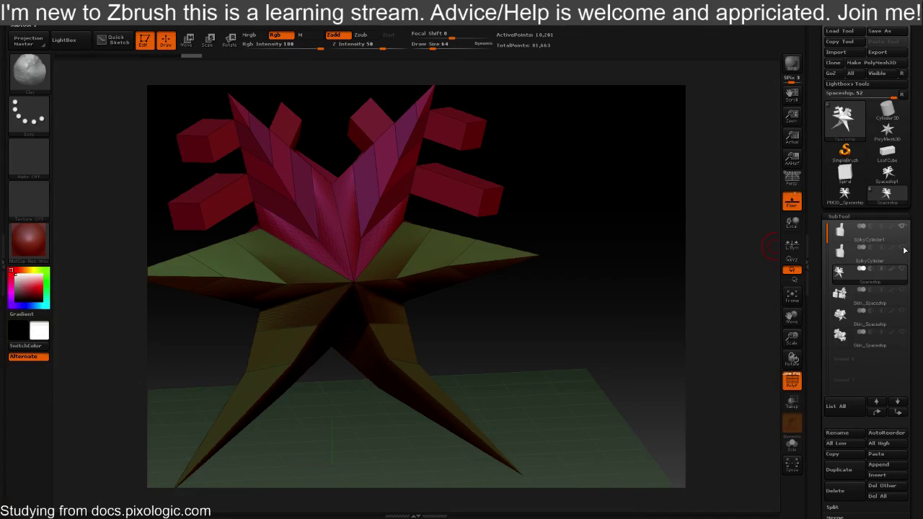
{"action": "key", "text": "ctrl"}
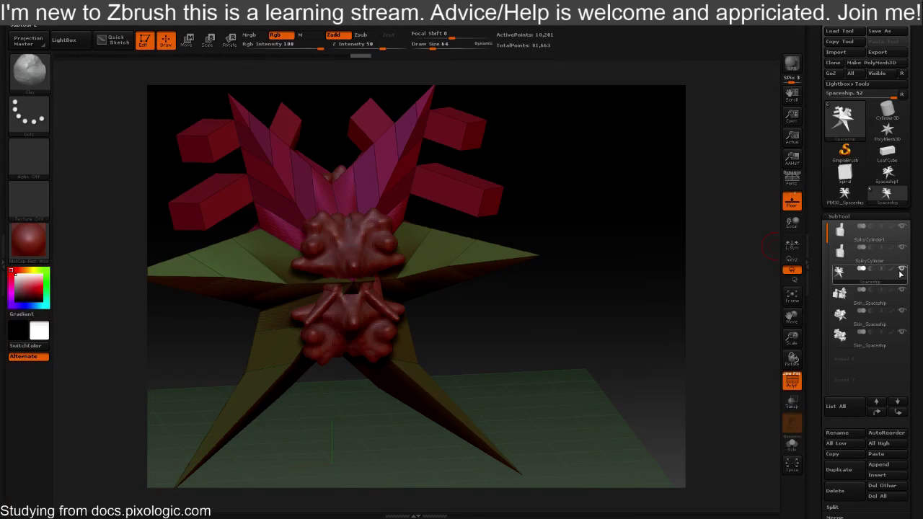
Isolate the Spaceship subtool by hiding all other subtools together, and inspect it from several angles
{"action": "left_click_drag", "start_coordinate": [623, 268], "coordinate": [591, 320]}
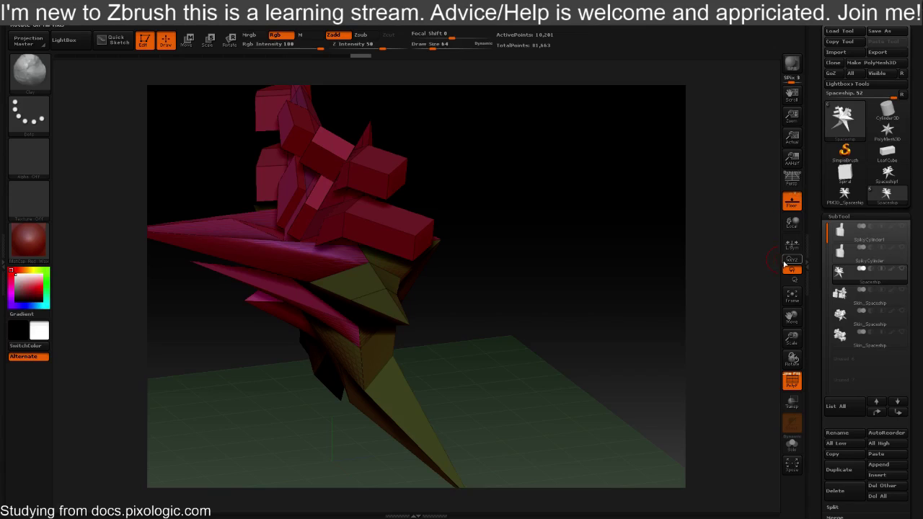
{"action": "mouse_move", "coordinate": [869, 247]}
{"action": "mouse_move", "coordinate": [861, 270]}
{"action": "left_click", "coordinate": [902, 269]}
{"action": "left_click", "coordinate": [903, 270]}
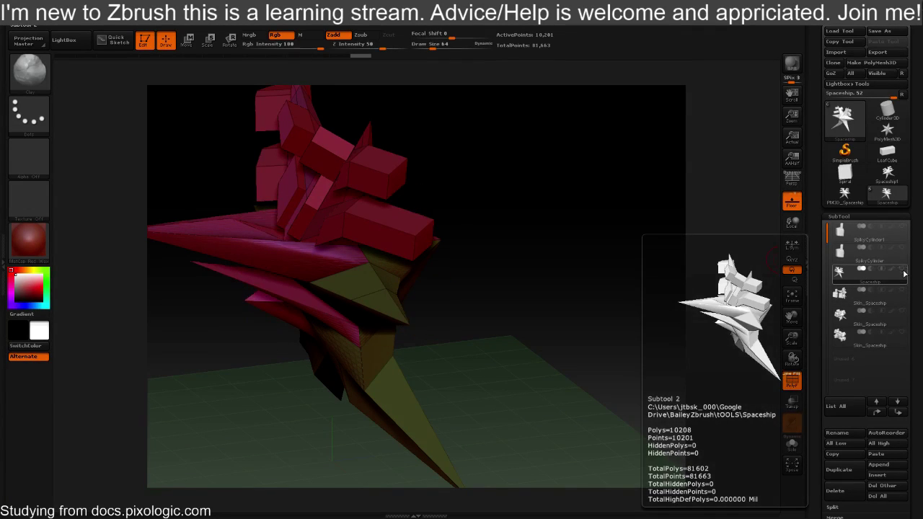
{"action": "left_click_drag", "start_coordinate": [616, 238], "coordinate": [582, 247]}
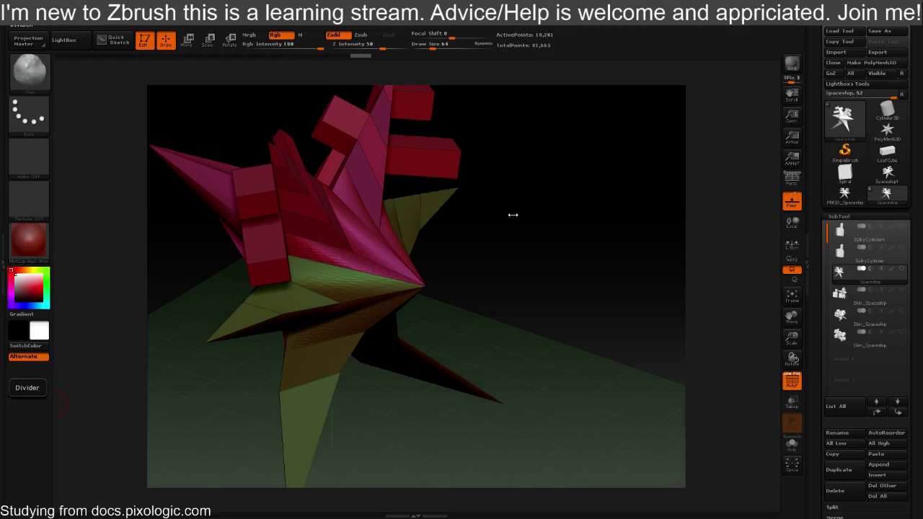
{"action": "left_click_drag", "start_coordinate": [513, 215], "coordinate": [664, 255]}
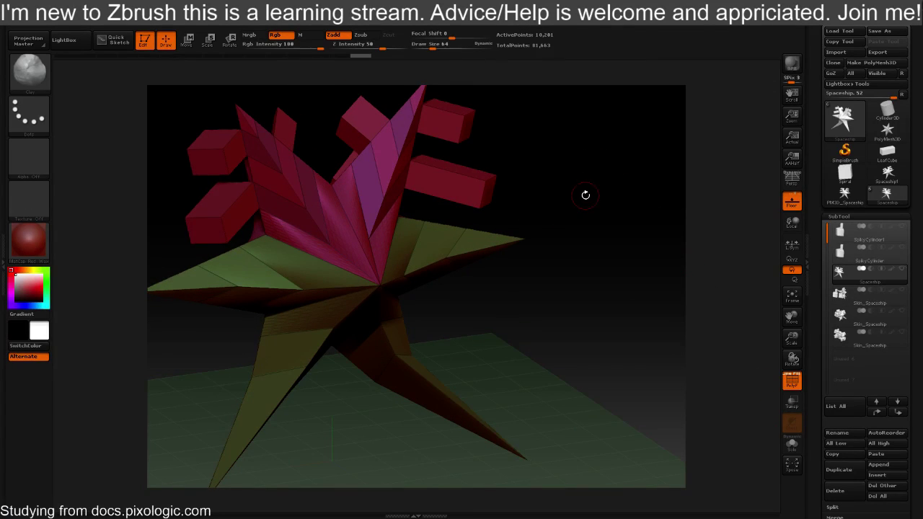
{"action": "left_click_drag", "start_coordinate": [576, 234], "coordinate": [537, 235], "text": "alt"}
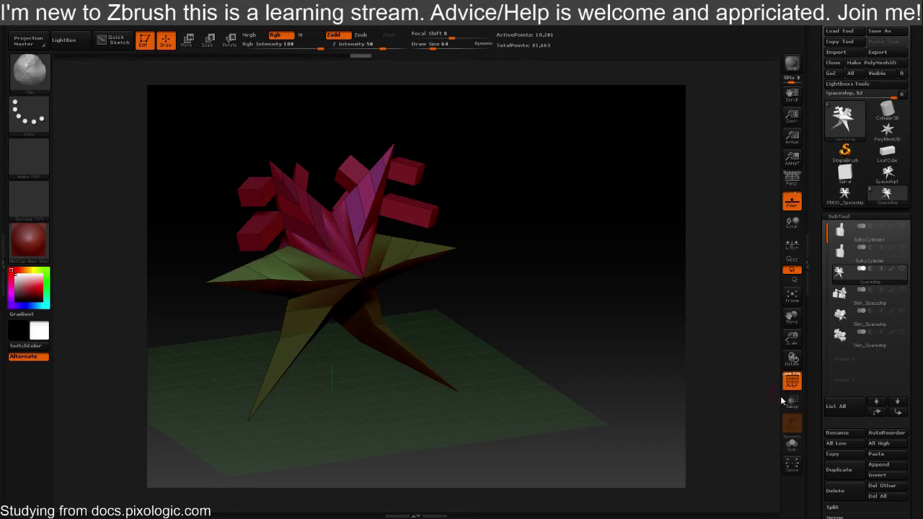
Try to initialize the current Spaceship tool as a QCube
{"action": "left_click_drag", "start_coordinate": [813, 415], "coordinate": [804, 309]}
{"action": "left_click", "coordinate": [845, 434]}
{"action": "left_click_drag", "start_coordinate": [844, 435], "coordinate": [839, 243]}
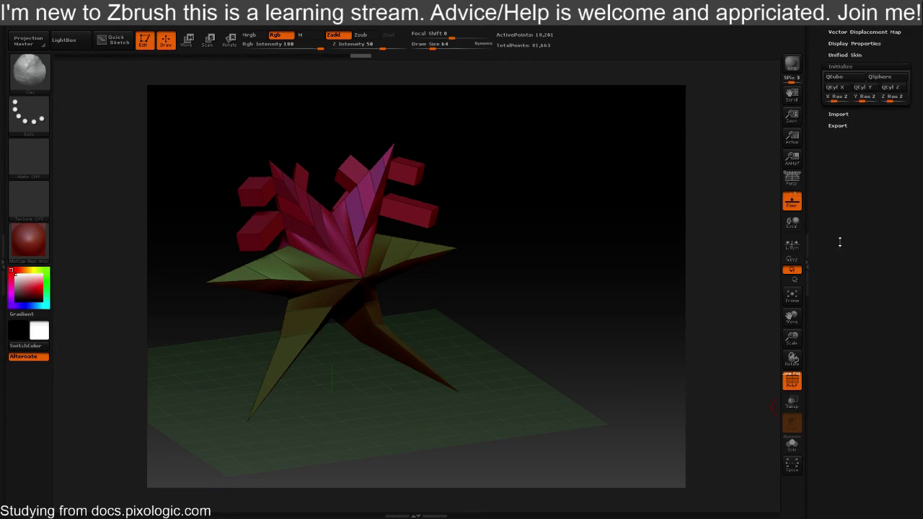
{"action": "left_click", "coordinate": [834, 80]}
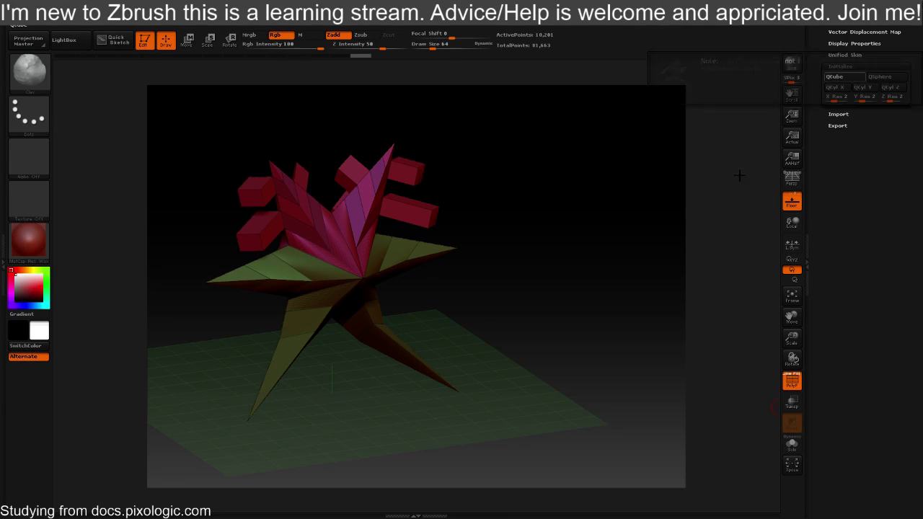
{"action": "left_click_drag", "start_coordinate": [854, 173], "coordinate": [848, 245]}
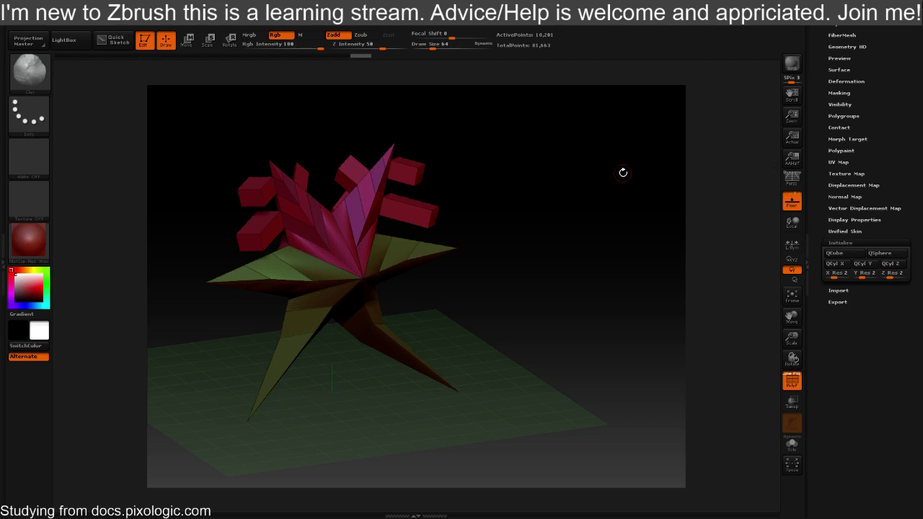
Switch to the PolyMesh3D star tool and initialize it as a QCube
{"action": "left_click_drag", "start_coordinate": [867, 208], "coordinate": [867, 447]}
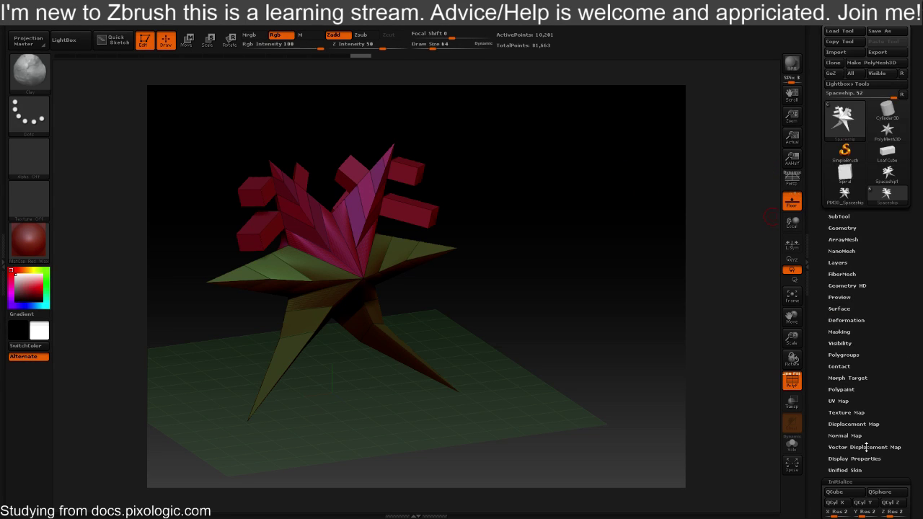
{"action": "left_click", "coordinate": [844, 121]}
{"action": "left_click", "coordinate": [751, 182]}
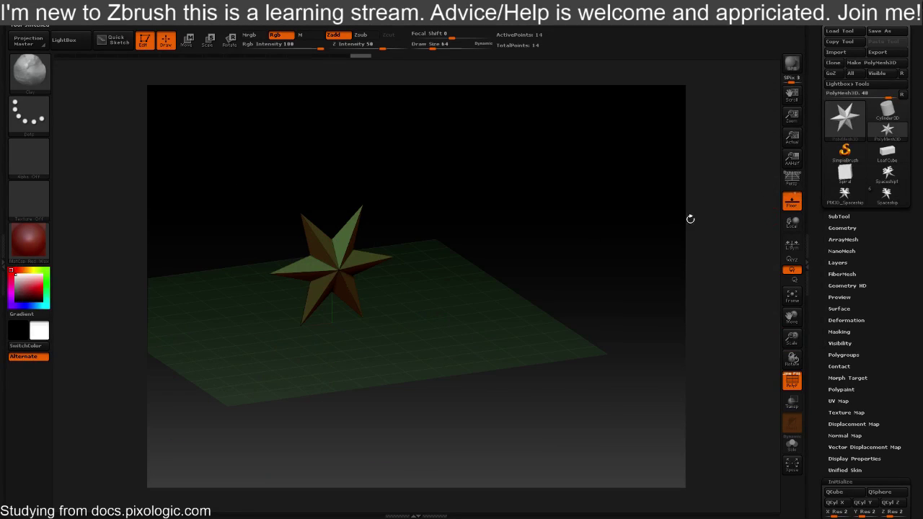
{"action": "left_click_drag", "start_coordinate": [816, 433], "coordinate": [820, 376]}
{"action": "left_click", "coordinate": [835, 379]}
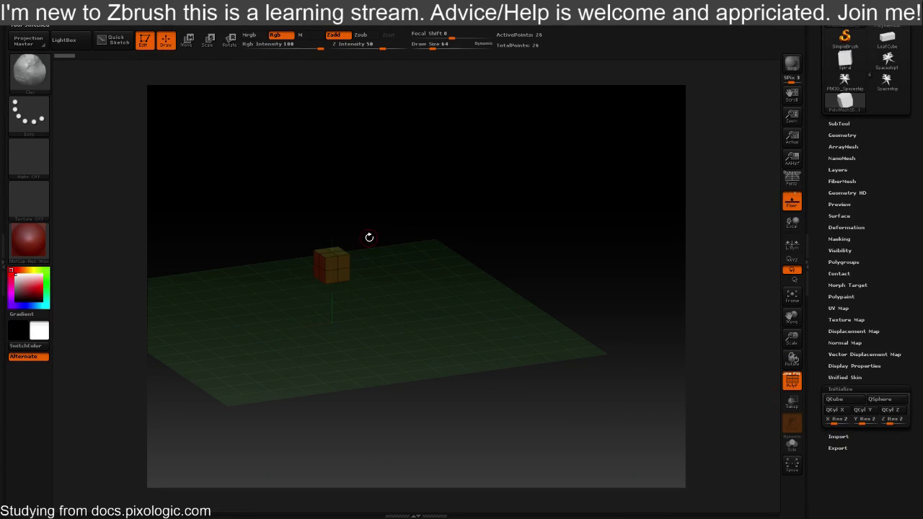
{"action": "left_click_drag", "start_coordinate": [370, 237], "coordinate": [464, 271]}
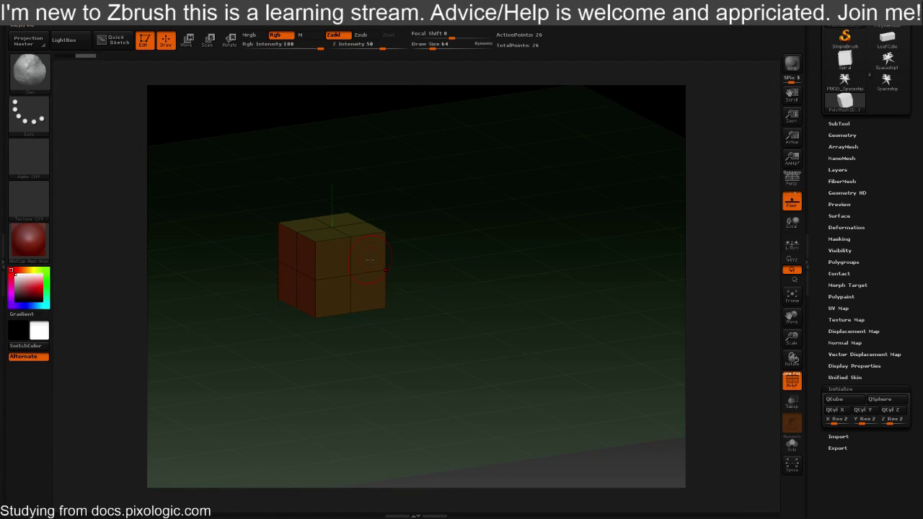
Duplicate the cube subtool and make the second subtool in the list active
{"action": "scroll", "coordinate": [886, 180], "scroll_direction": "up", "scroll_amount": 3}
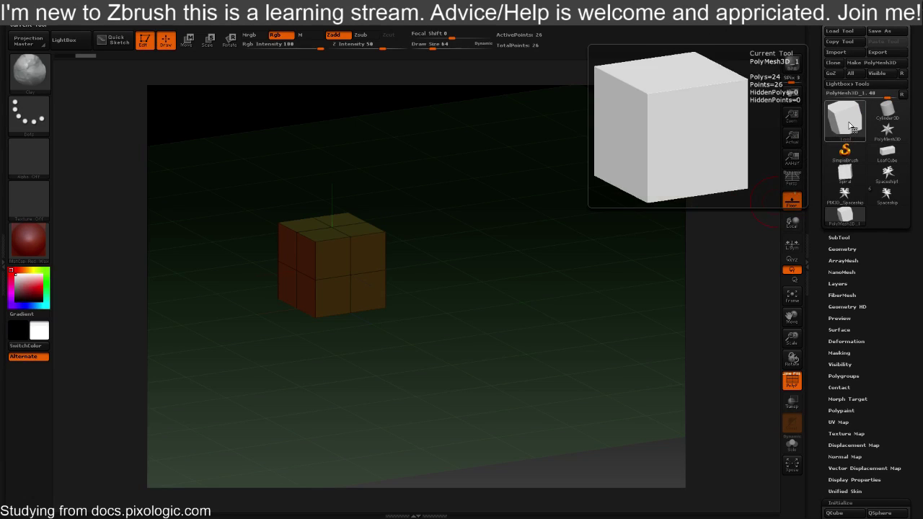
{"action": "left_click", "coordinate": [835, 238]}
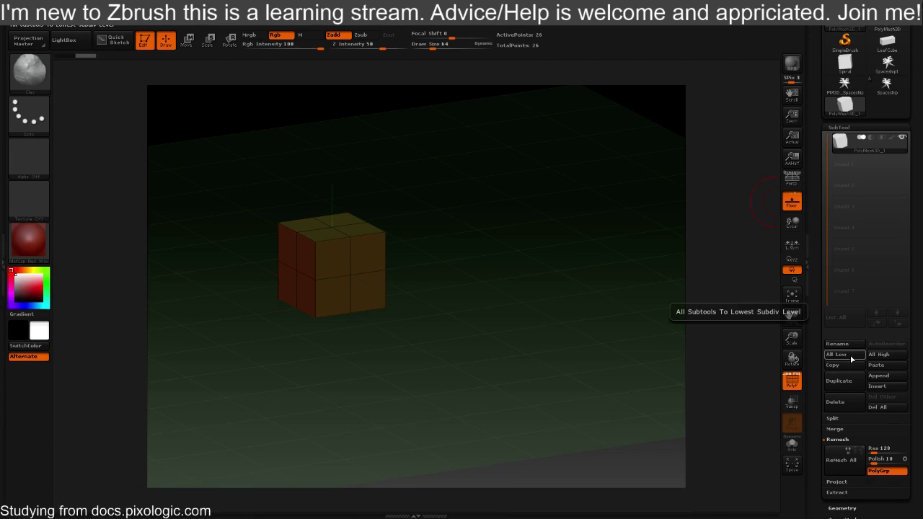
{"action": "left_click", "coordinate": [847, 382]}
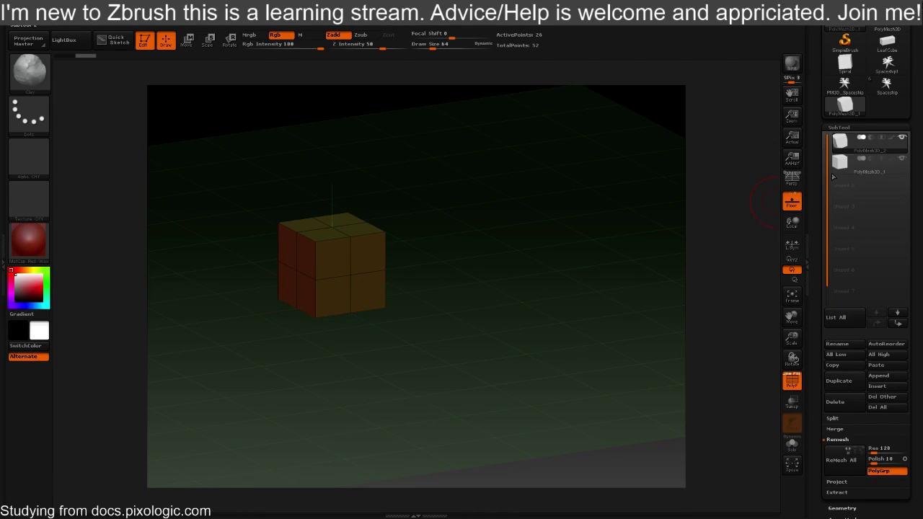
{"action": "left_click", "coordinate": [839, 172]}
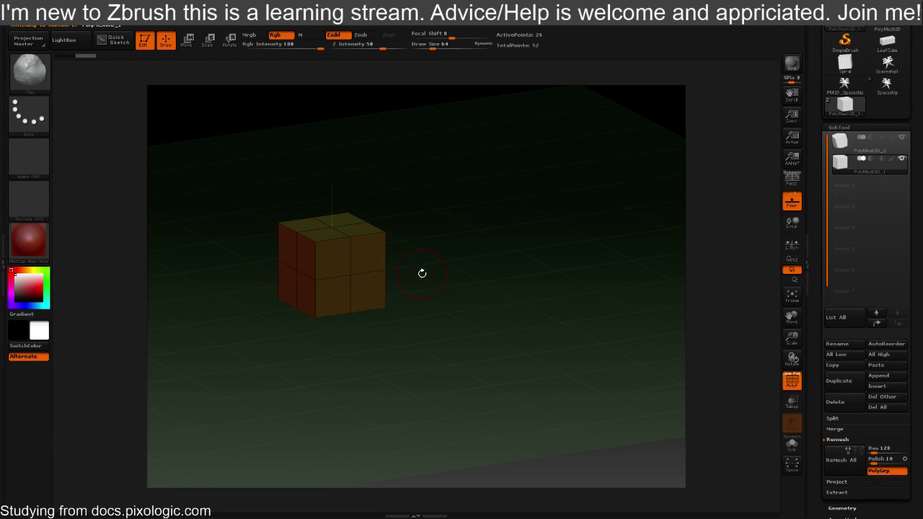
{"action": "left_click_drag", "start_coordinate": [484, 278], "coordinate": [477, 279]}
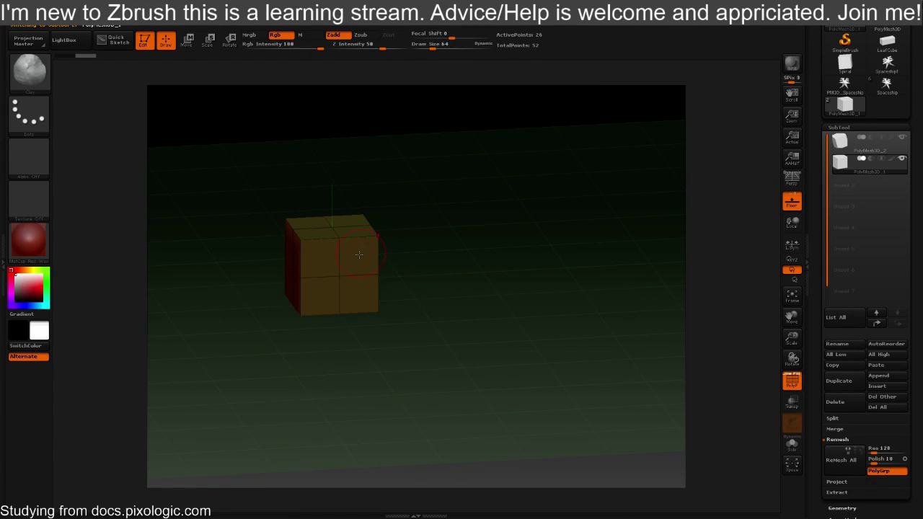
Select the ZModeler brush and set its polygon action to Move with the Polygroup All target
{"action": "key", "text": "space"}
{"action": "key", "text": "b"}
{"action": "key", "text": "z"}
{"action": "key", "text": "m"}
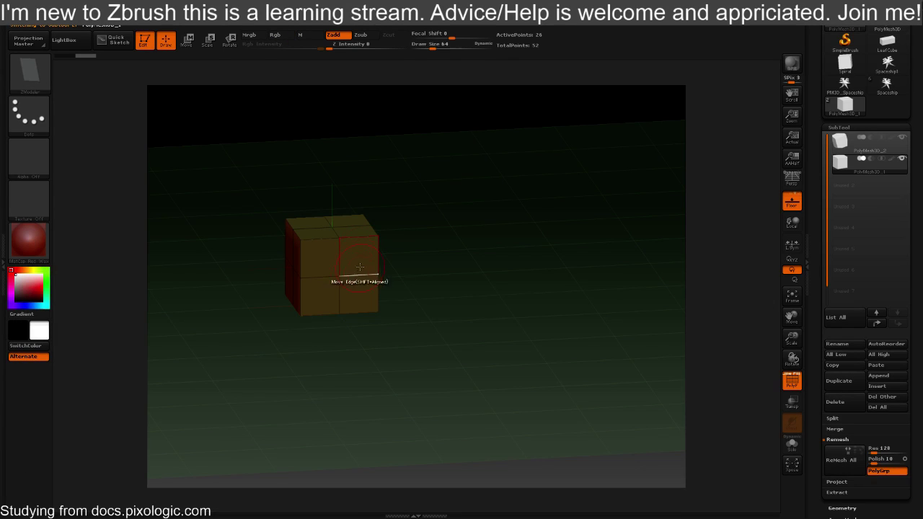
{"action": "key", "text": "space"}
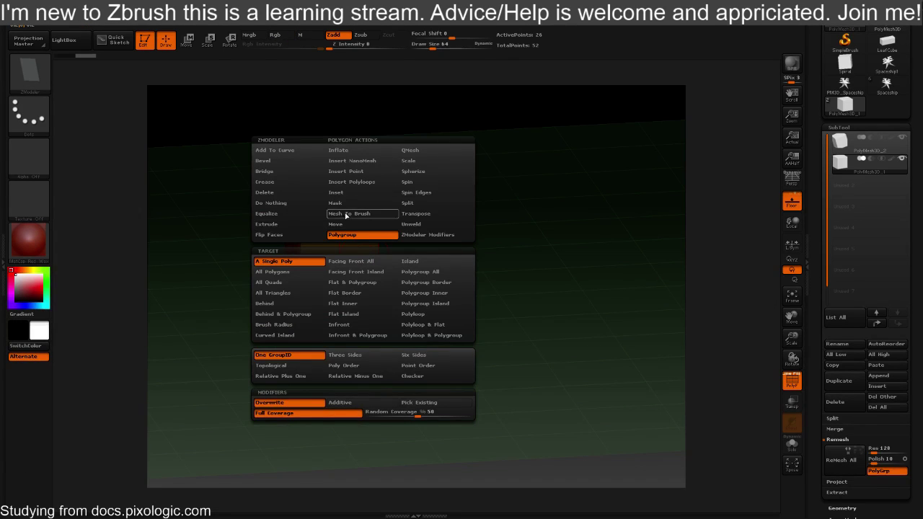
{"action": "left_click", "coordinate": [345, 224]}
{"action": "left_click", "coordinate": [426, 271]}
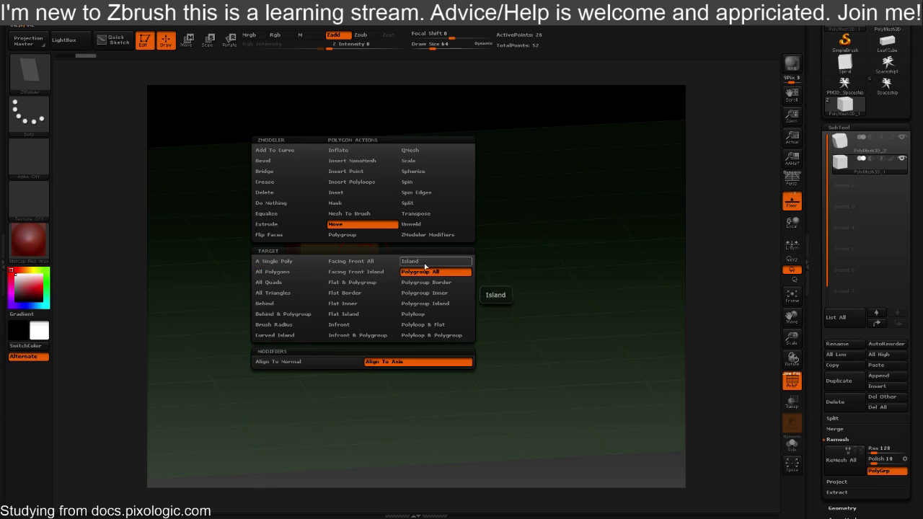
Set the polygon Move target to All Polygons and move the active cube sideways out of the other cube
{"action": "left_click", "coordinate": [299, 279]}
{"action": "left_click_drag", "start_coordinate": [386, 281], "coordinate": [513, 439]}
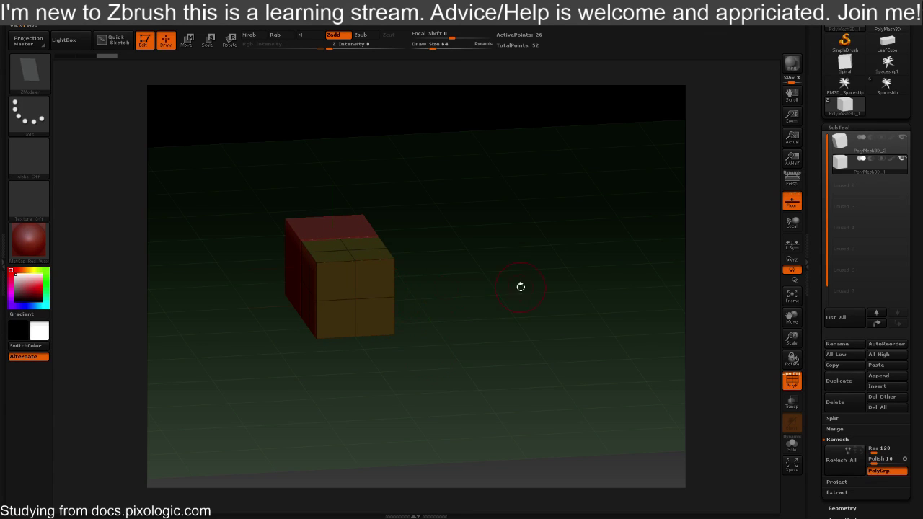
{"action": "left_click_drag", "start_coordinate": [520, 286], "coordinate": [486, 300]}
{"action": "left_click_drag", "start_coordinate": [294, 280], "coordinate": [505, 336]}
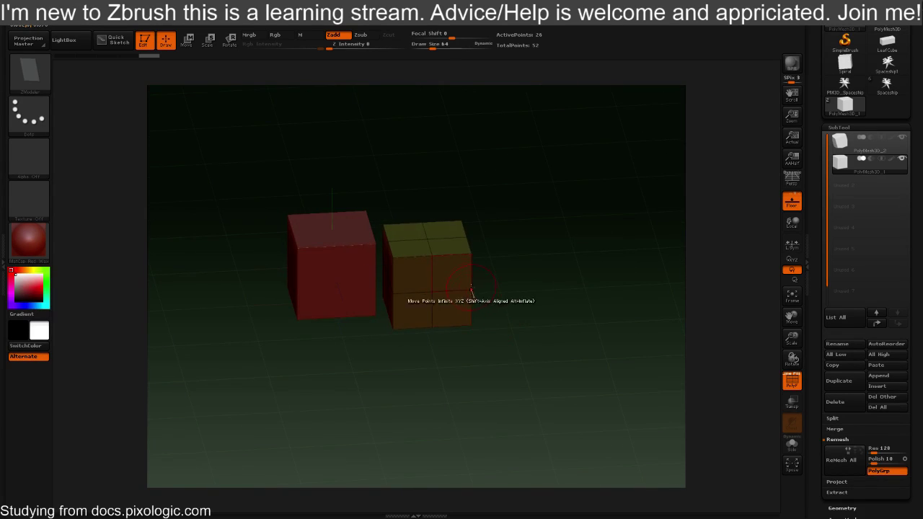
Raise the whole active cube by about half its height so it sits diagonally offset from the other cube
{"action": "left_click_drag", "start_coordinate": [463, 258], "coordinate": [472, 299]}
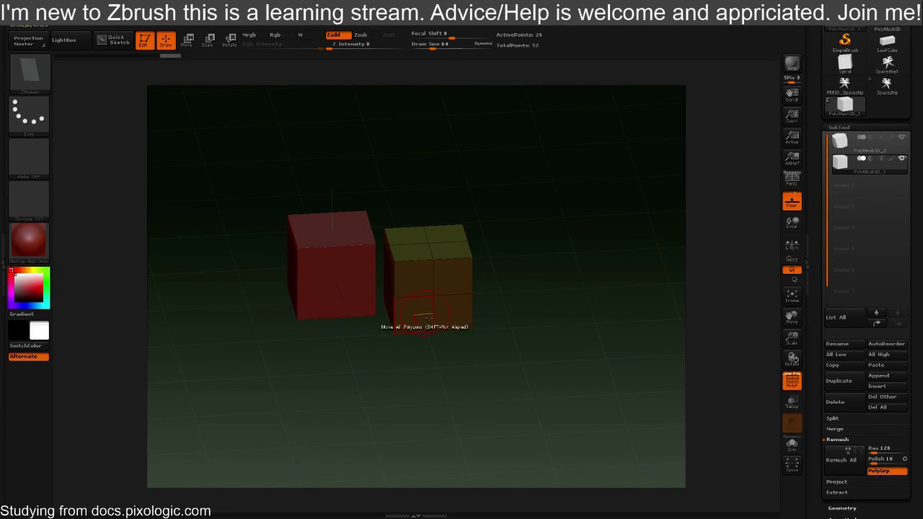
{"action": "left_click_drag", "start_coordinate": [424, 244], "coordinate": [417, 206]}
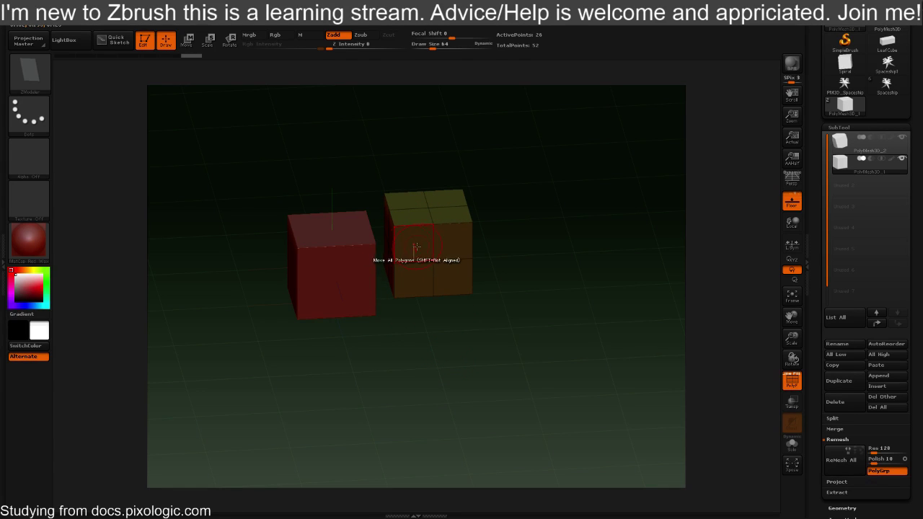
{"action": "left_click_drag", "start_coordinate": [531, 269], "coordinate": [342, 255]}
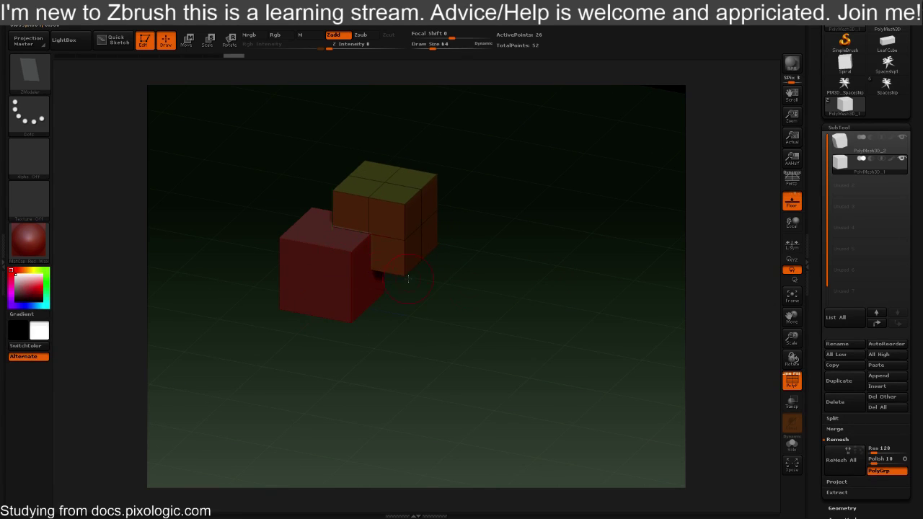
{"action": "left_click_drag", "start_coordinate": [408, 278], "coordinate": [548, 132]}
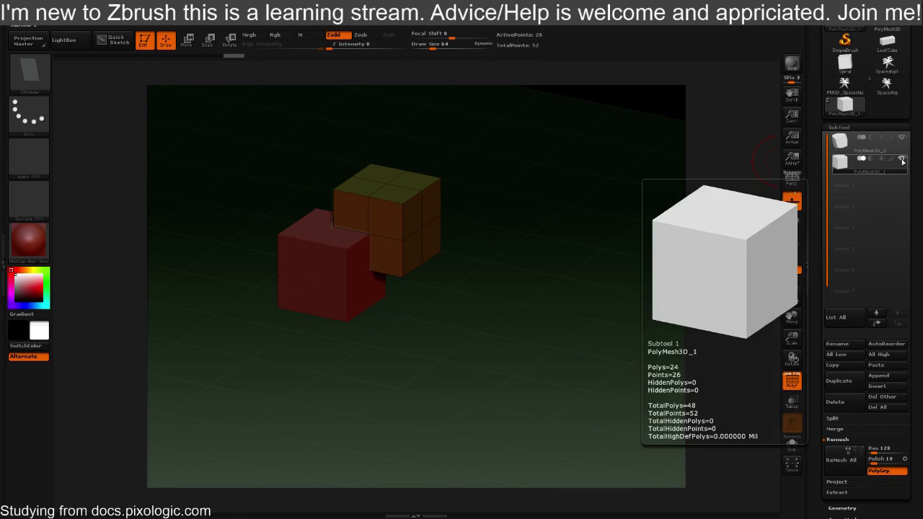